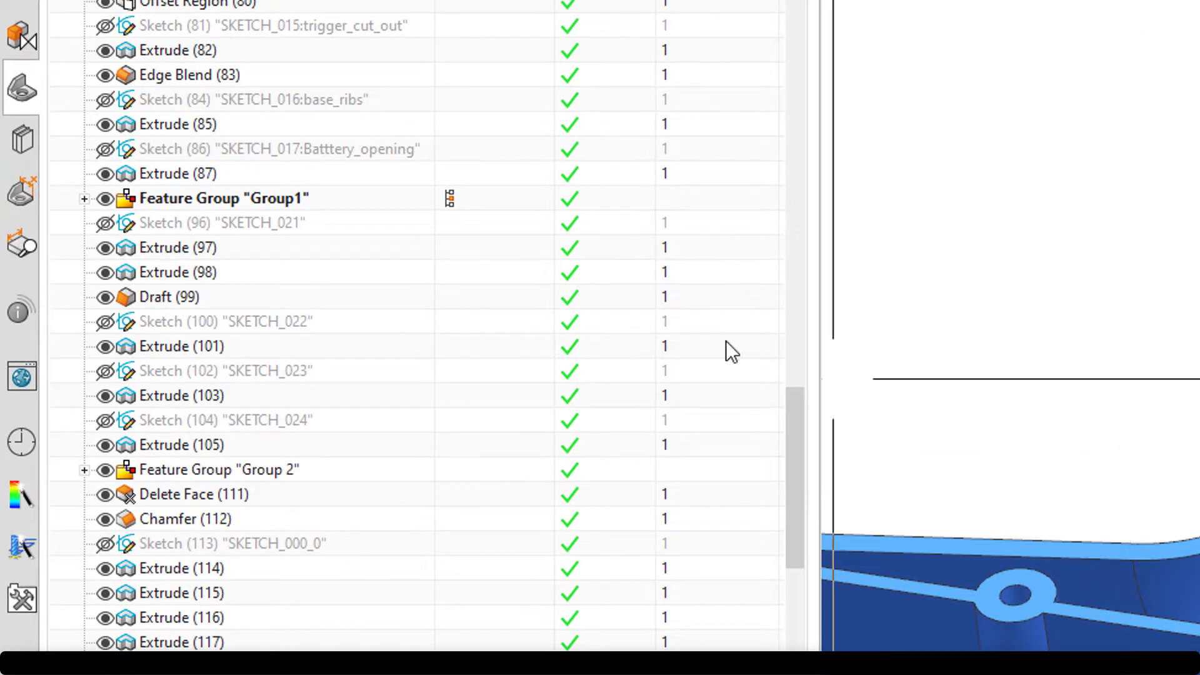
Expand the feature group "Group1" and highlight its member features down to the Edge Blend
click(84, 198)
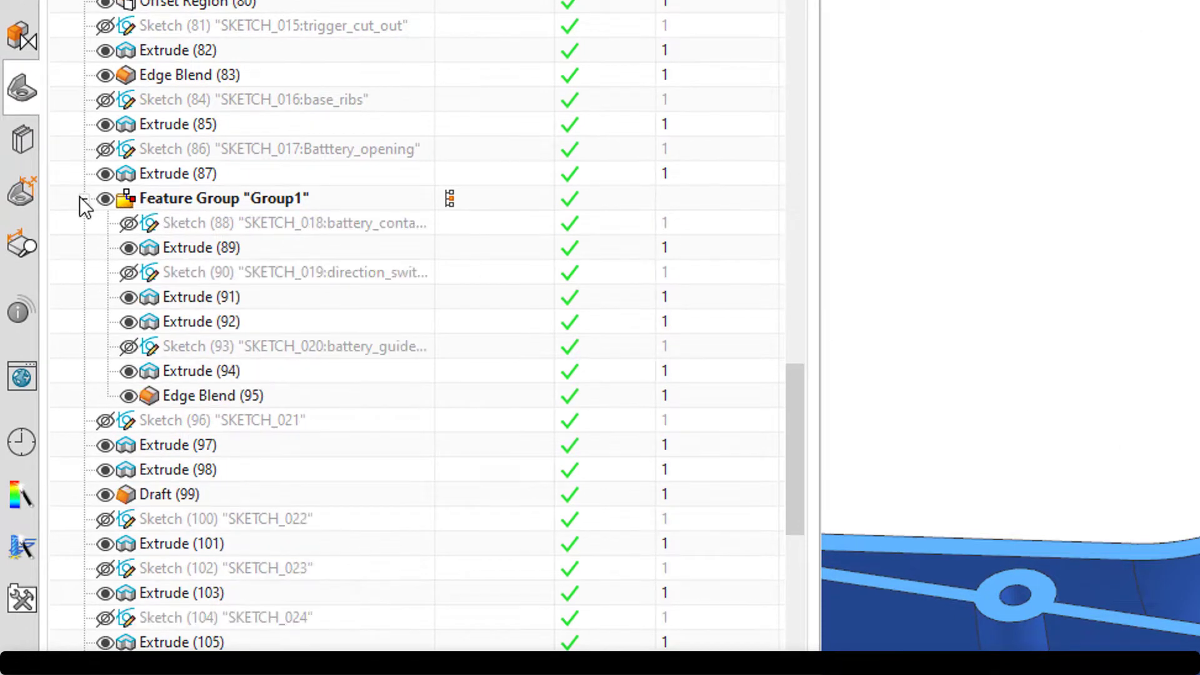
click(184, 198)
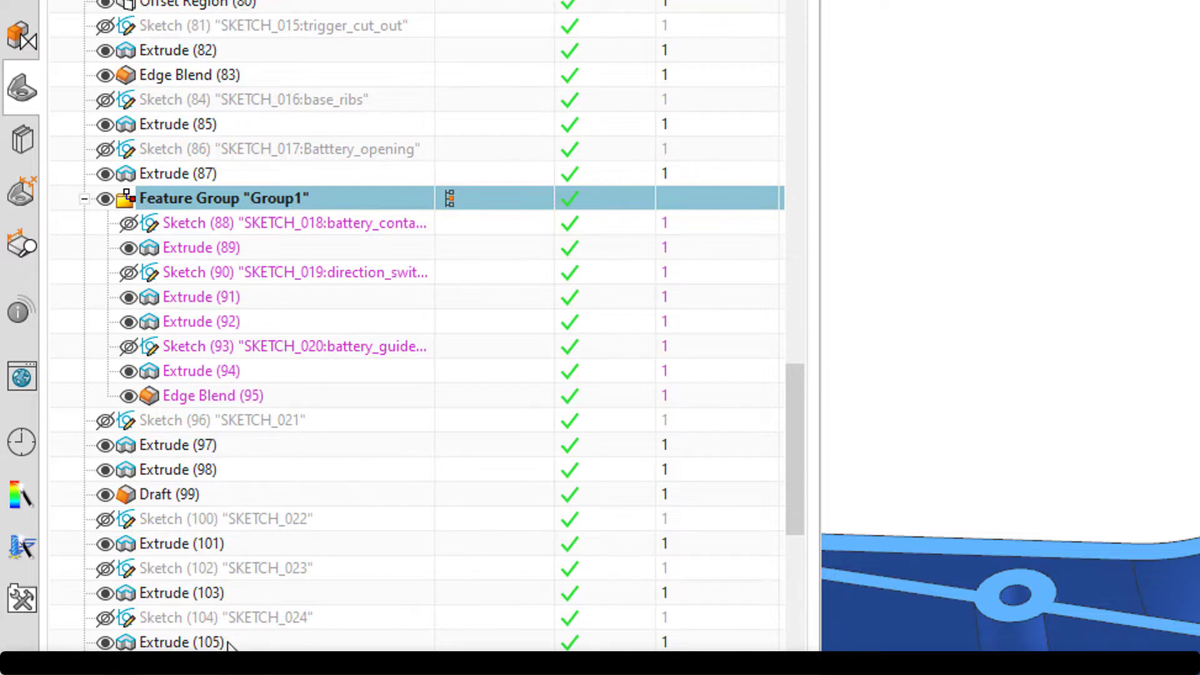
click(234, 399)
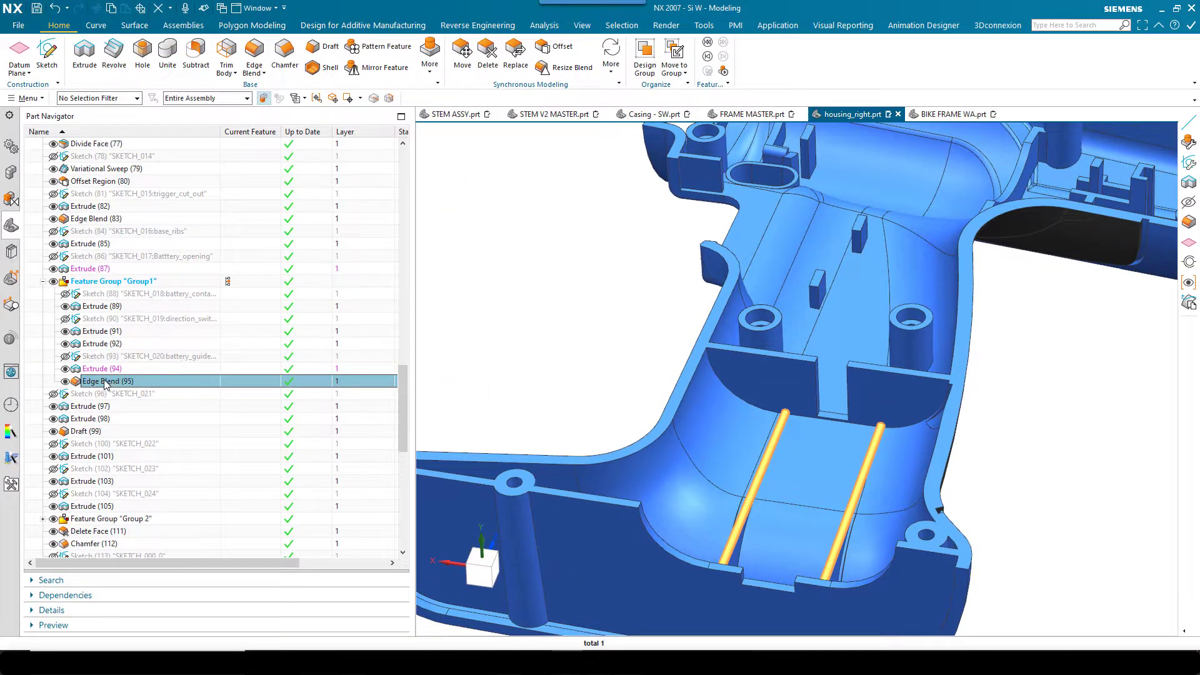
Set the radius of the battery guide ribs' Edge Blend in Group1 to 0.5 mm
double_click(104, 381)
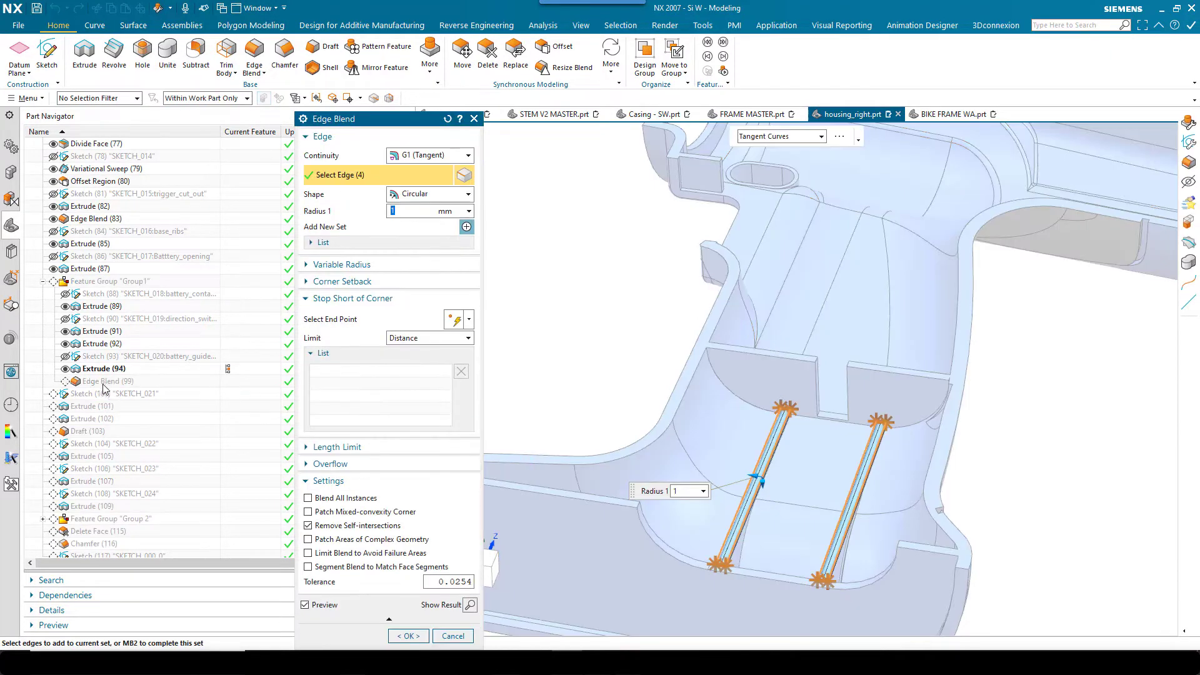
scroll(104, 400, down, 2)
scroll(56, 434, down, 3)
scroll(56, 437, down, 7)
scroll(56, 444, up, 11)
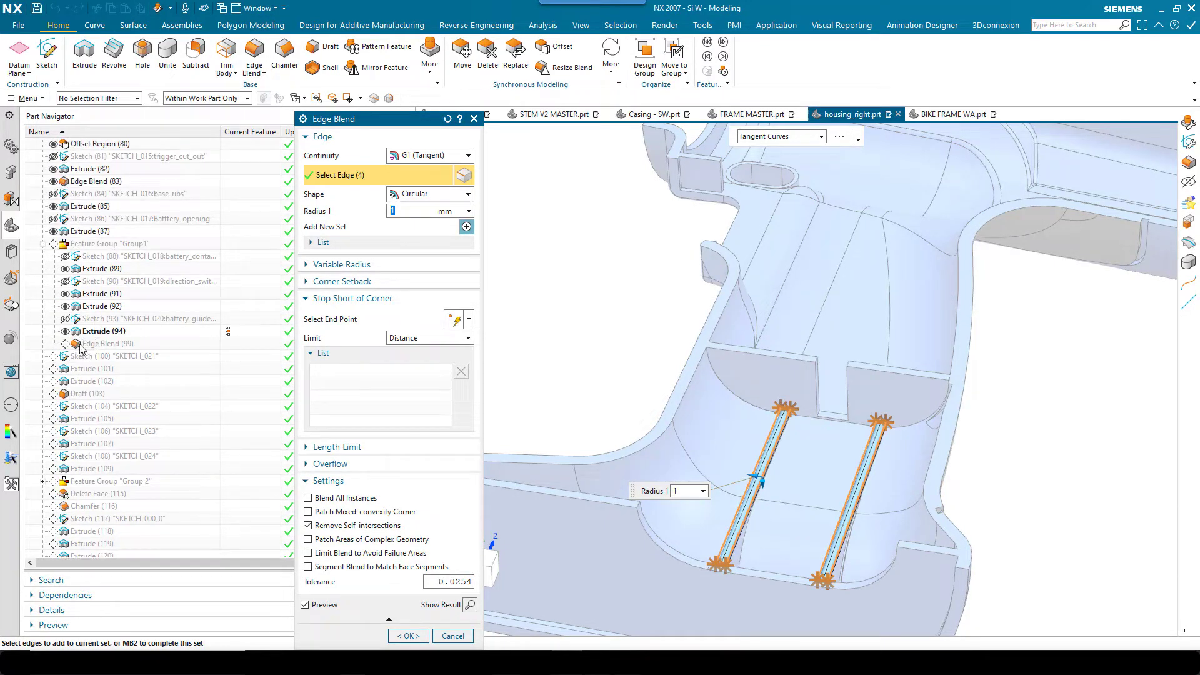
text(0.5)
key(Return)
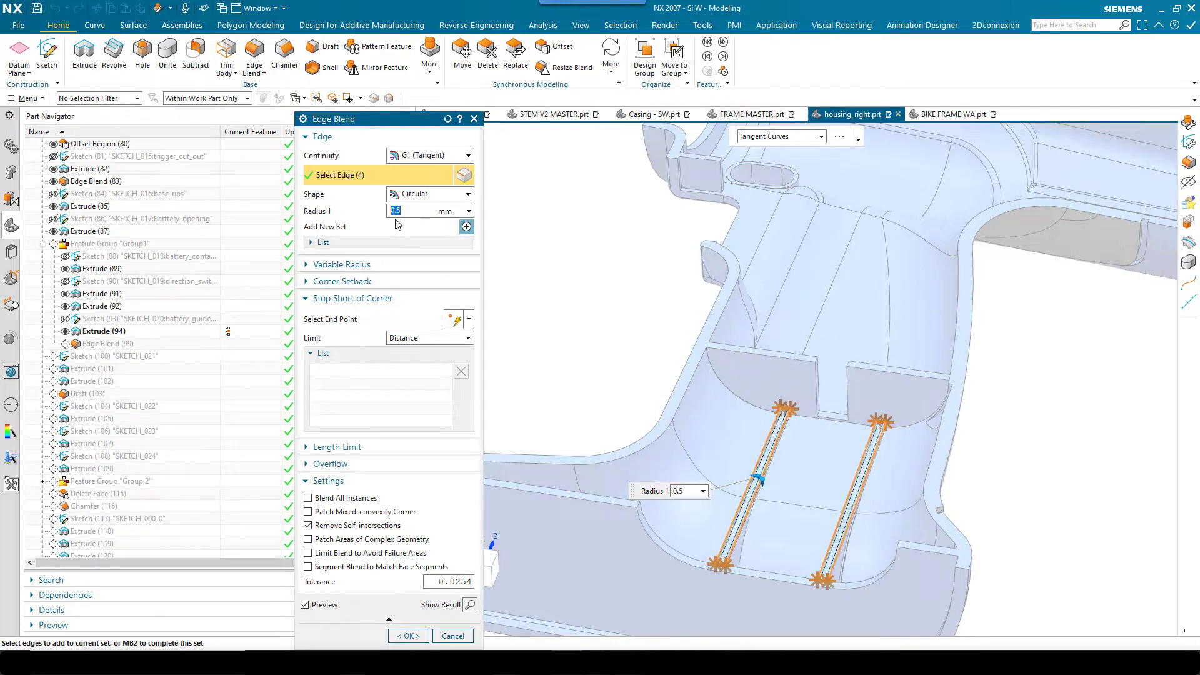
click(409, 637)
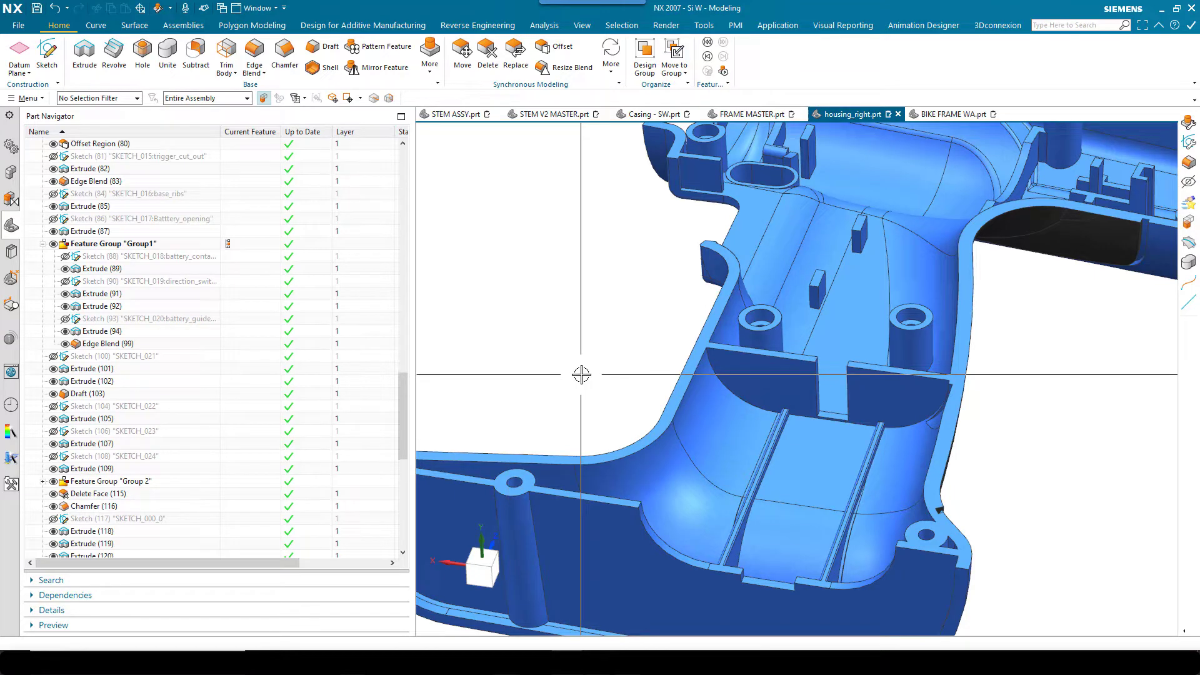
Make Group1 the active feature group
scroll(575, 373, down, 2)
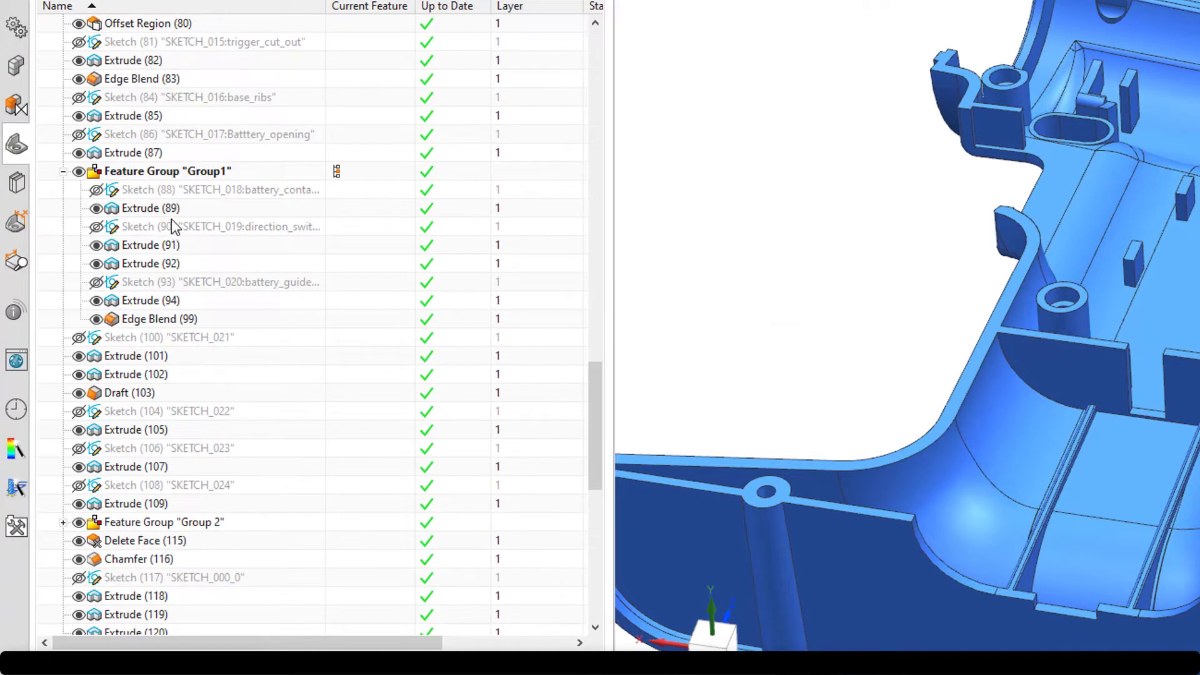
right_click(150, 179)
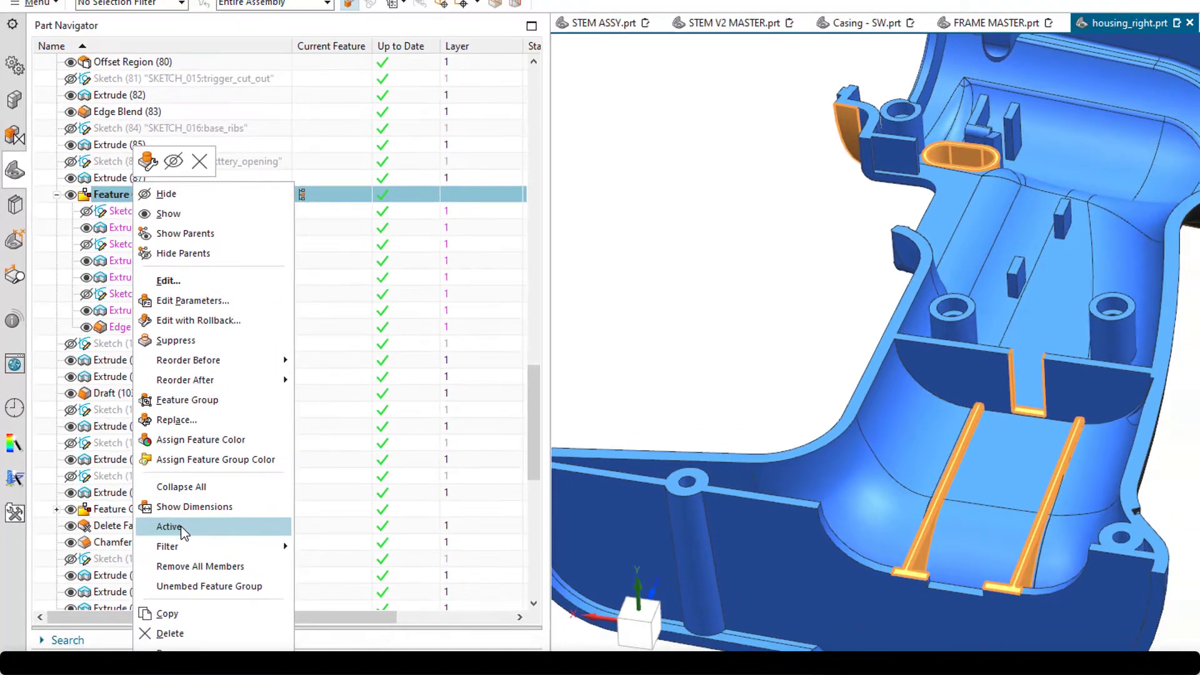
click(201, 541)
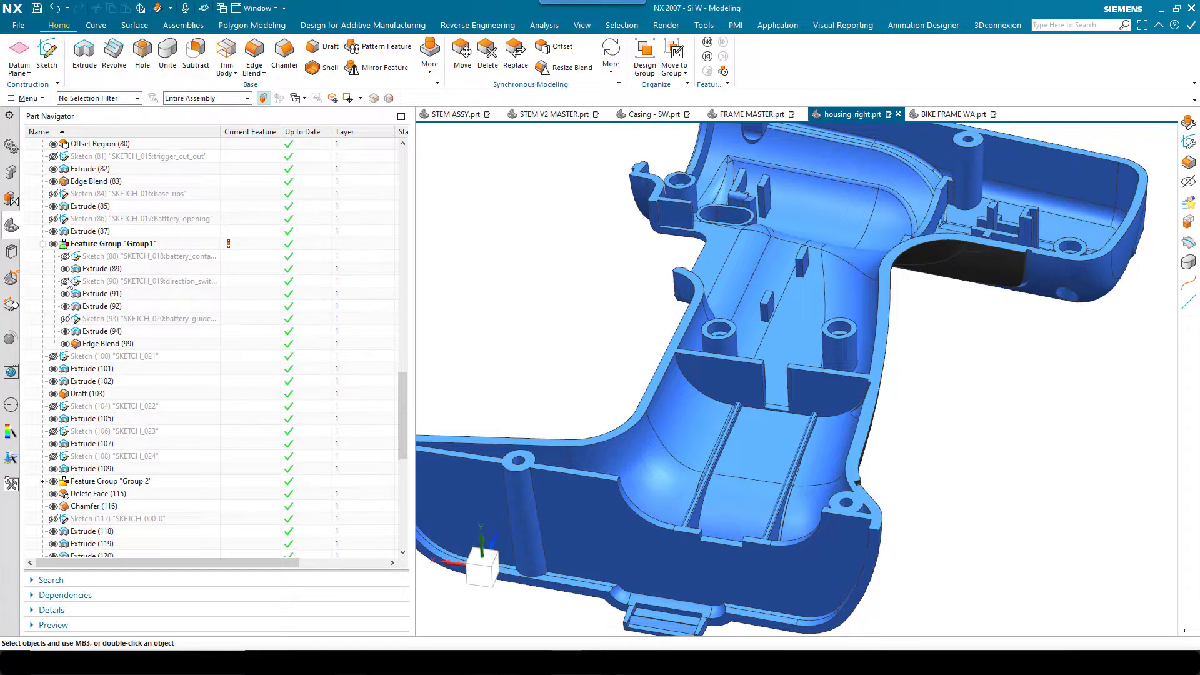
Blend the two upper corner edges of the notch in the handle's cross rib with a 3 mm radius
click(254, 50)
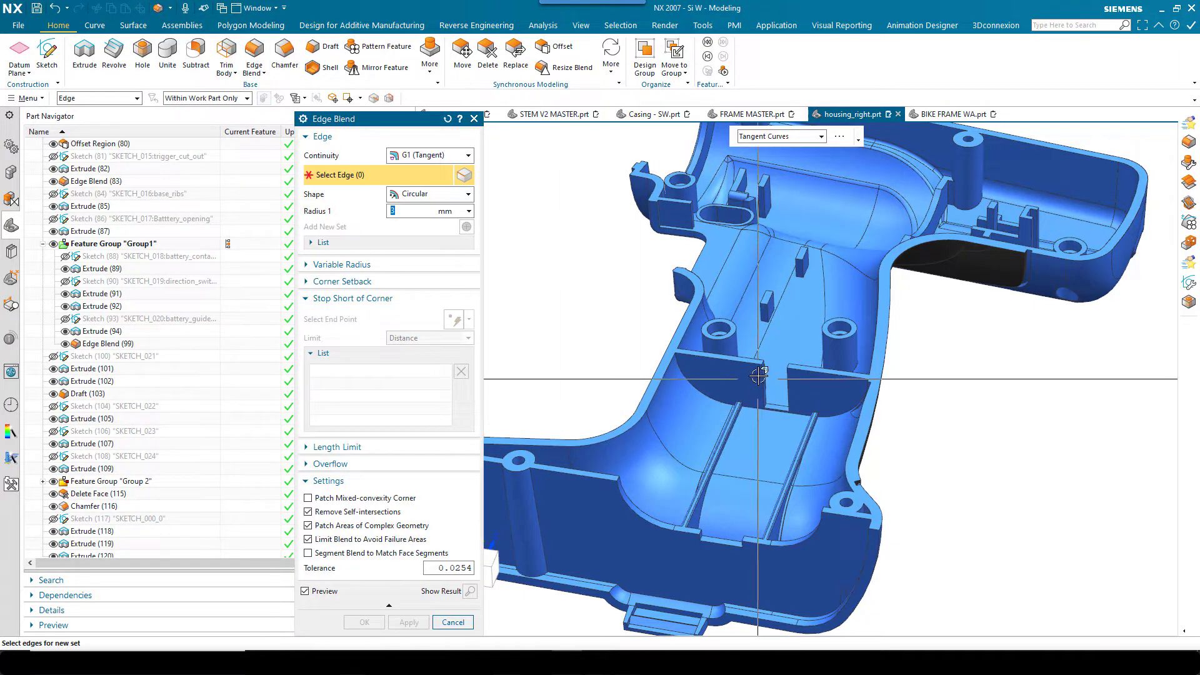
scroll(774, 368, up, 5)
click(774, 355)
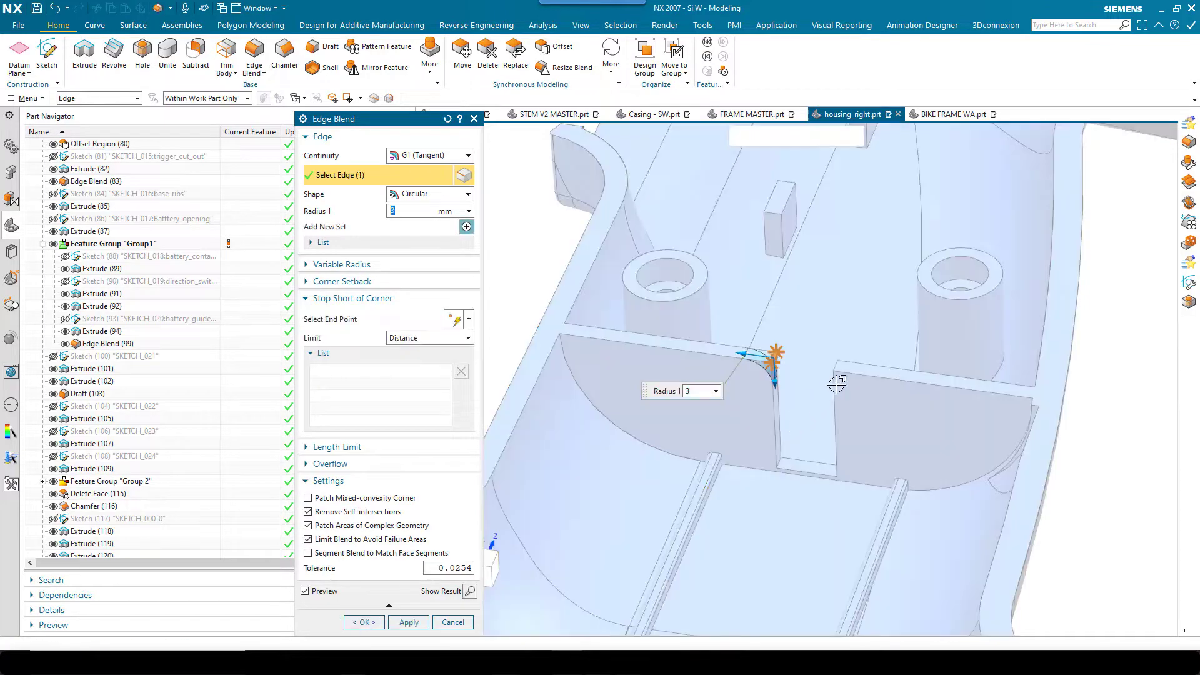
click(834, 368)
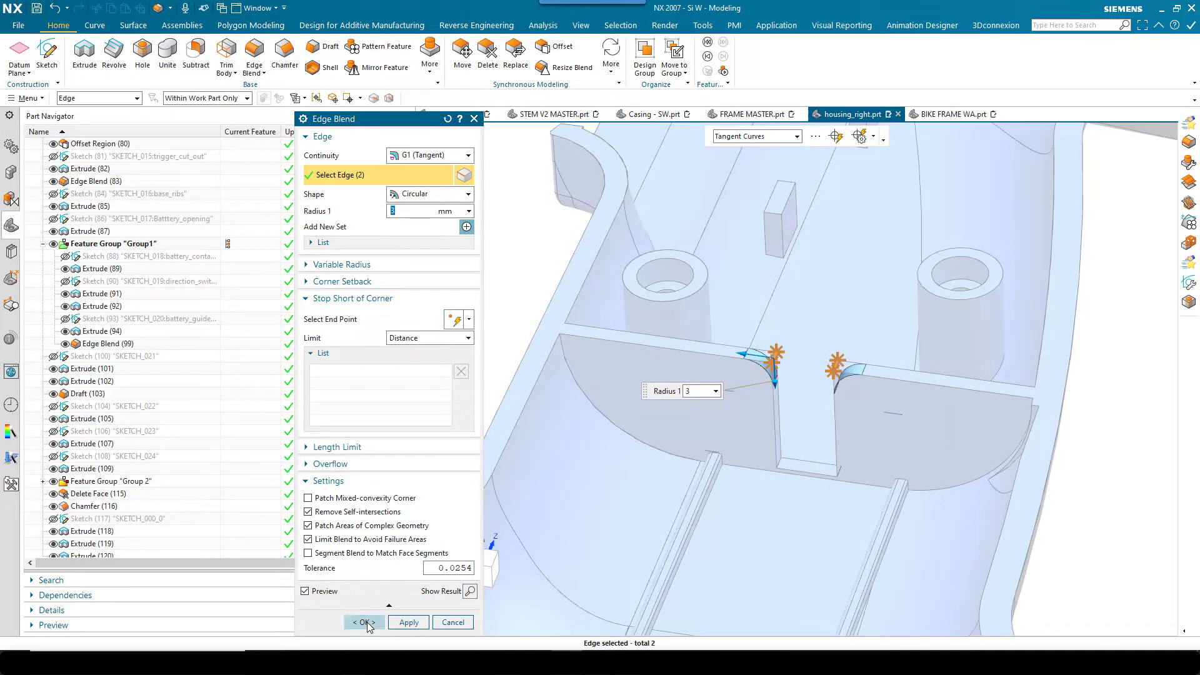
click(365, 621)
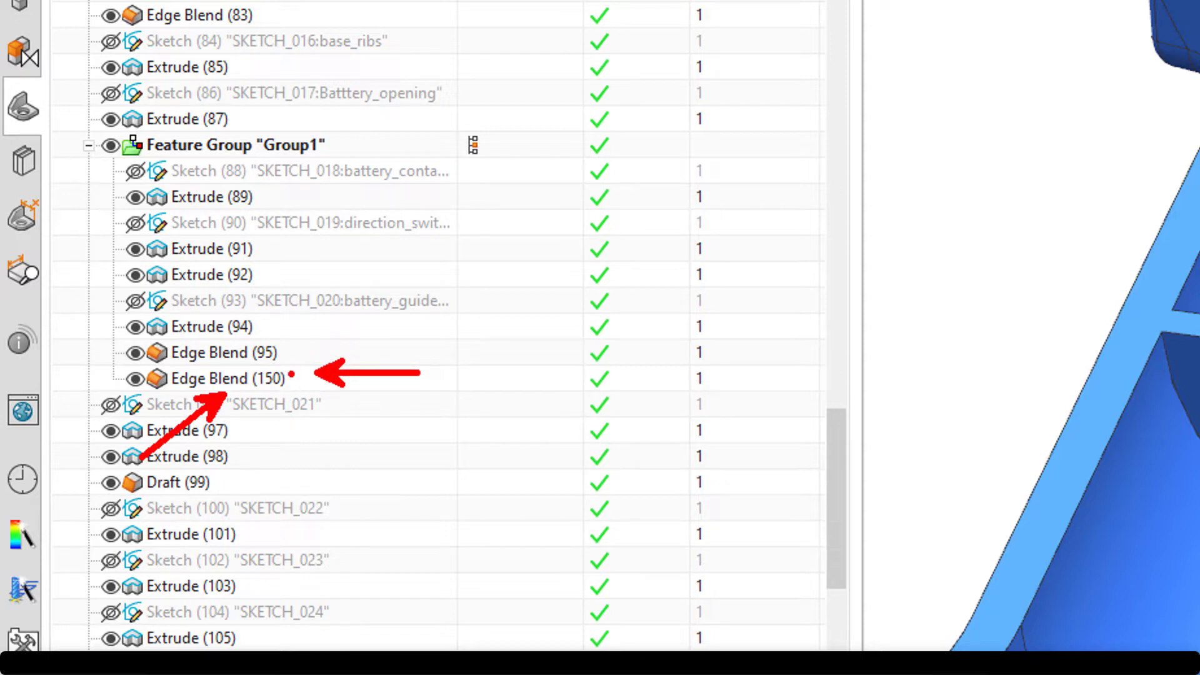
mouse_move(295, 343)
mouse_down()
mouse_move(240, 326)
mouse_move(247, 369)
mouse_move(307, 348)
mouse_move(297, 351)
mouse_up()
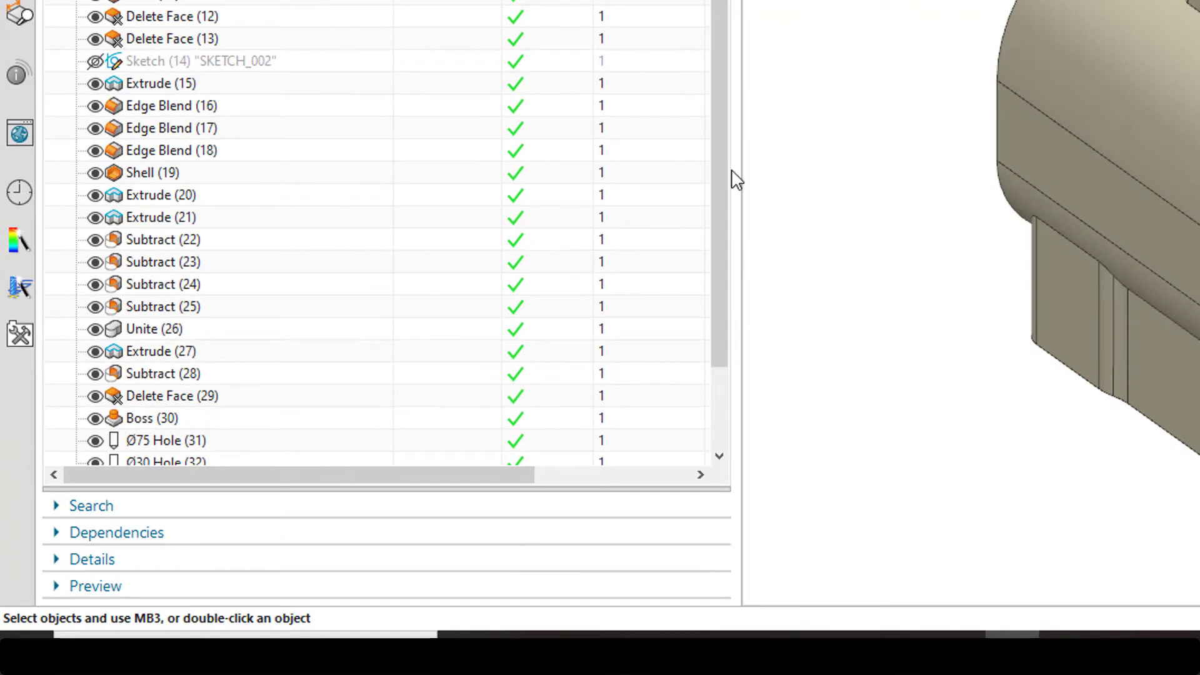
Expand the linked part module "top mount" in the casing and examine its input face and output body
drag(721, 153, 712, 267)
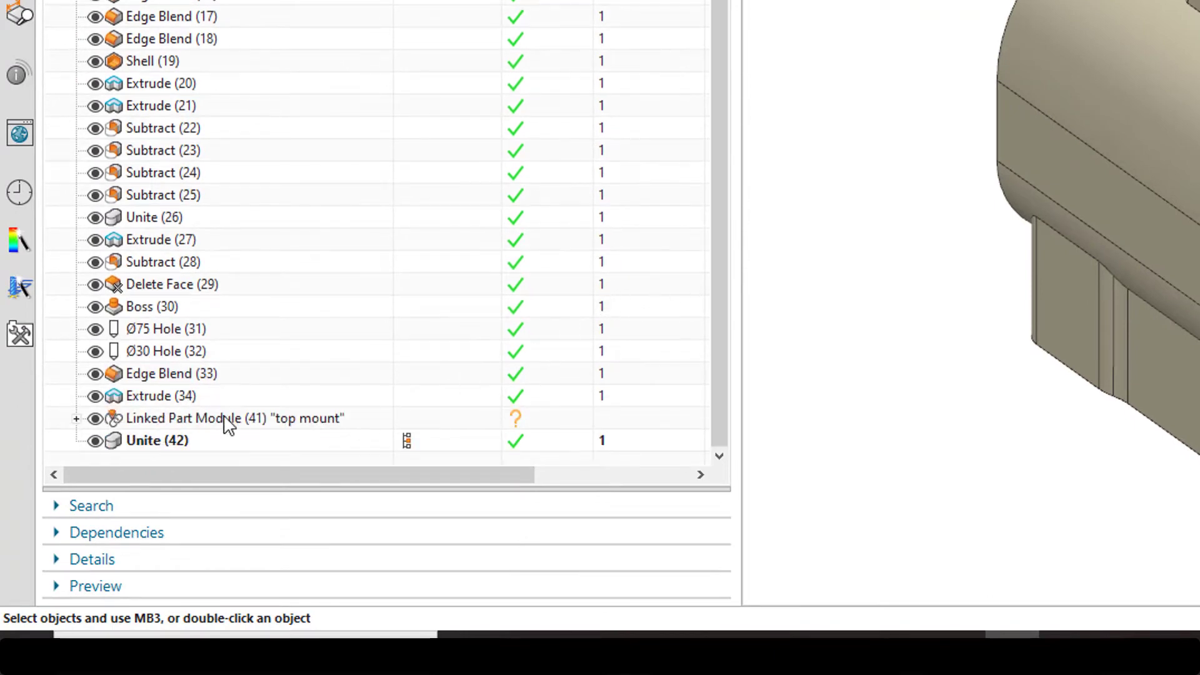
click(142, 419)
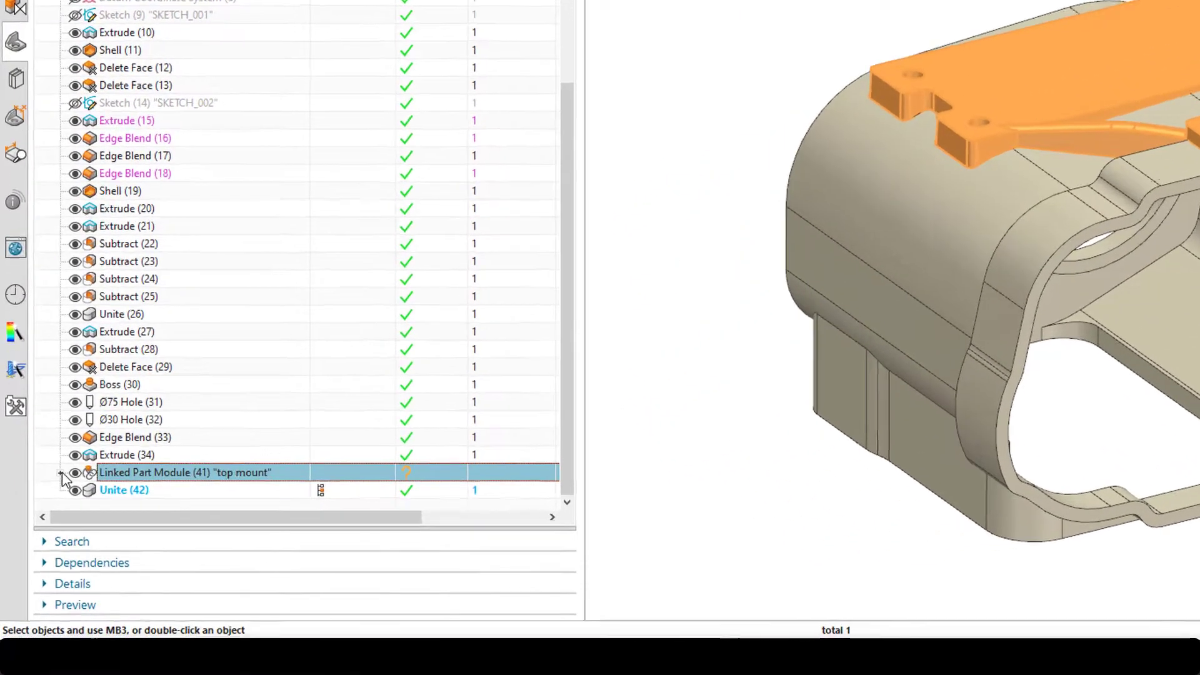
click(42, 531)
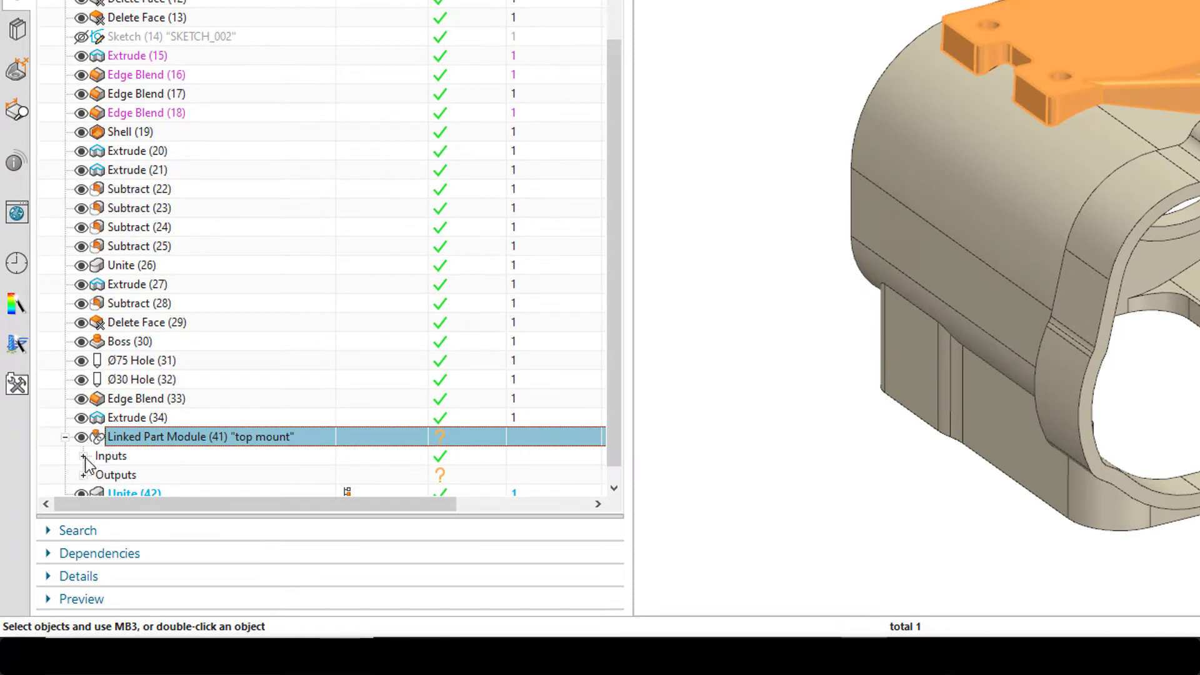
click(83, 456)
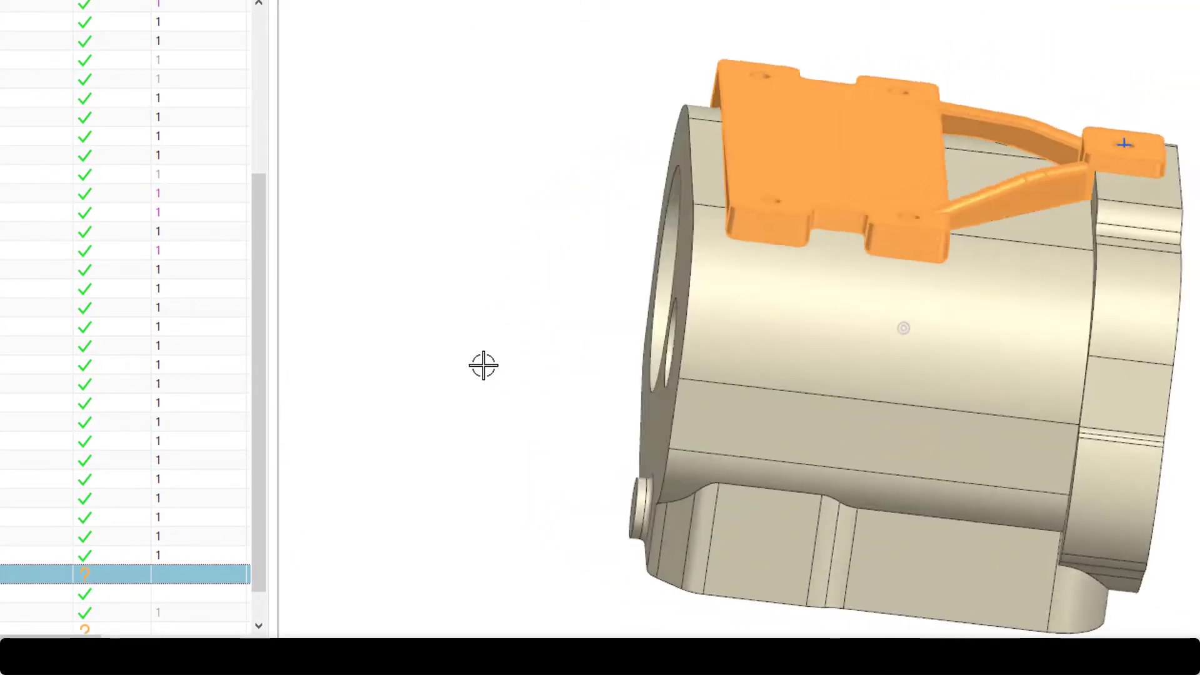
scroll(135, 499, down, 1)
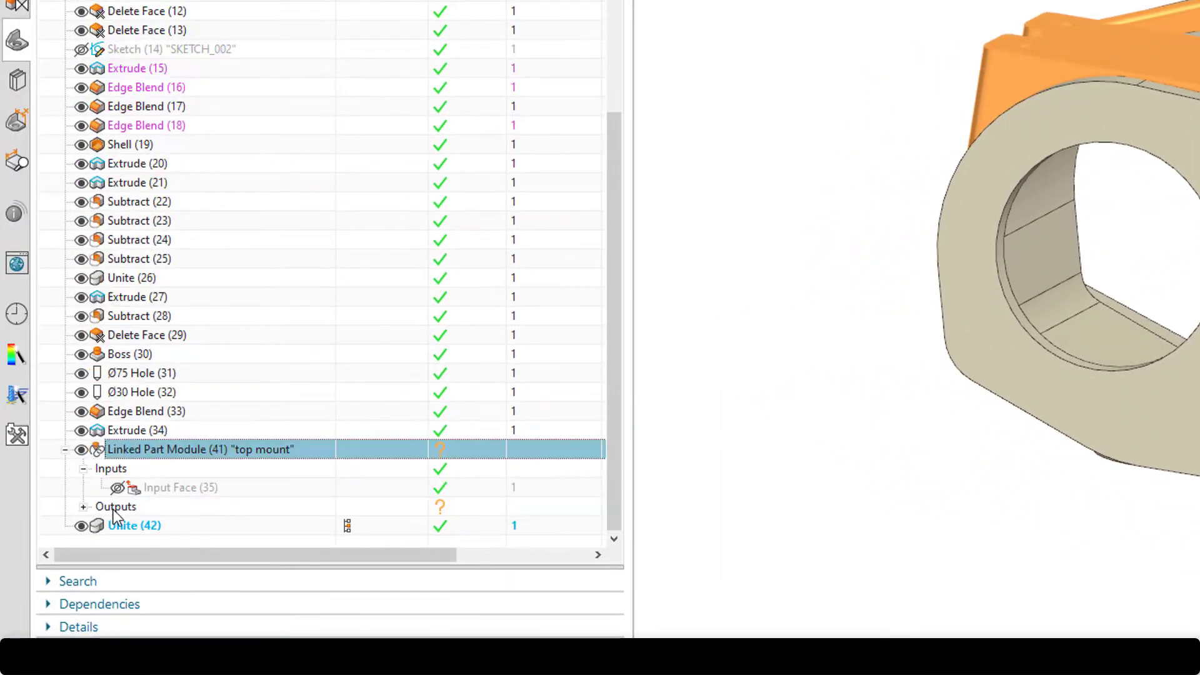
click(83, 507)
click(185, 526)
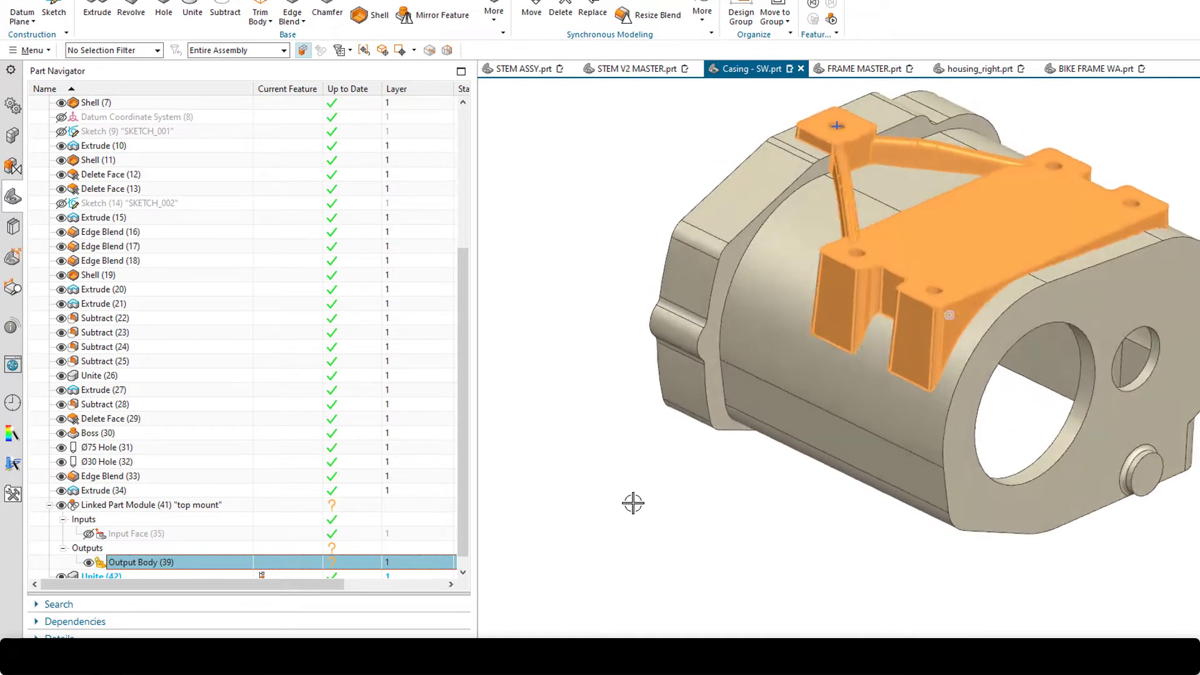
key(End)
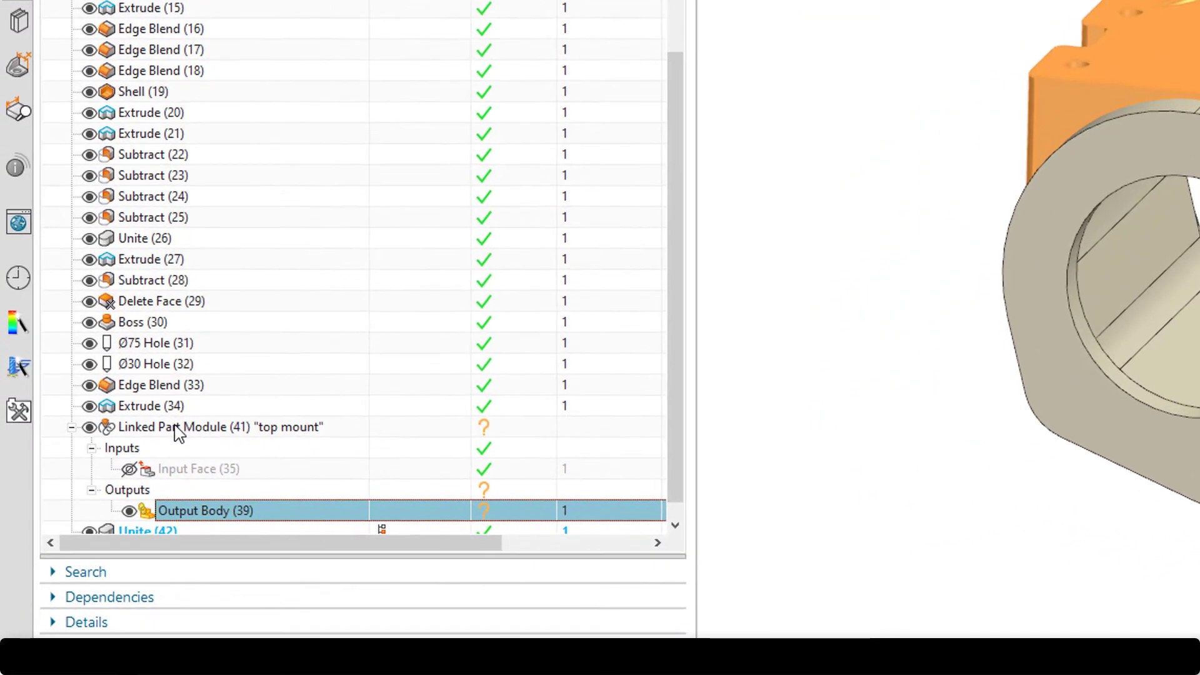
Display the linked part of the "top mount" module
right_click(173, 429)
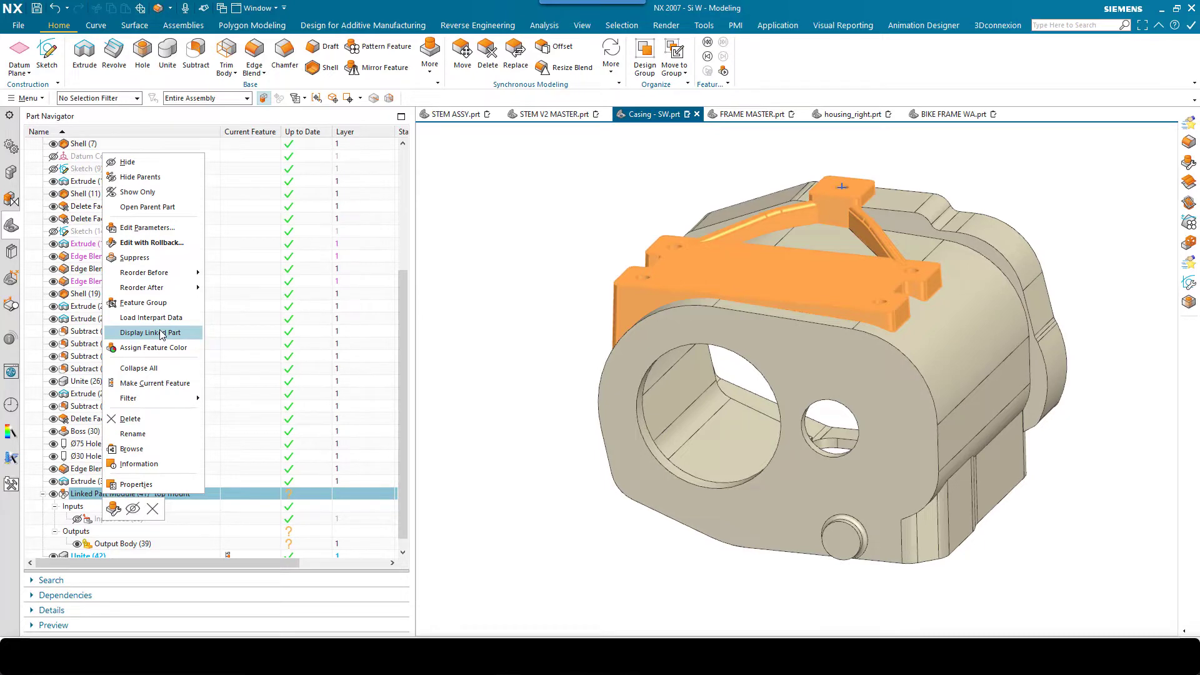
click(157, 332)
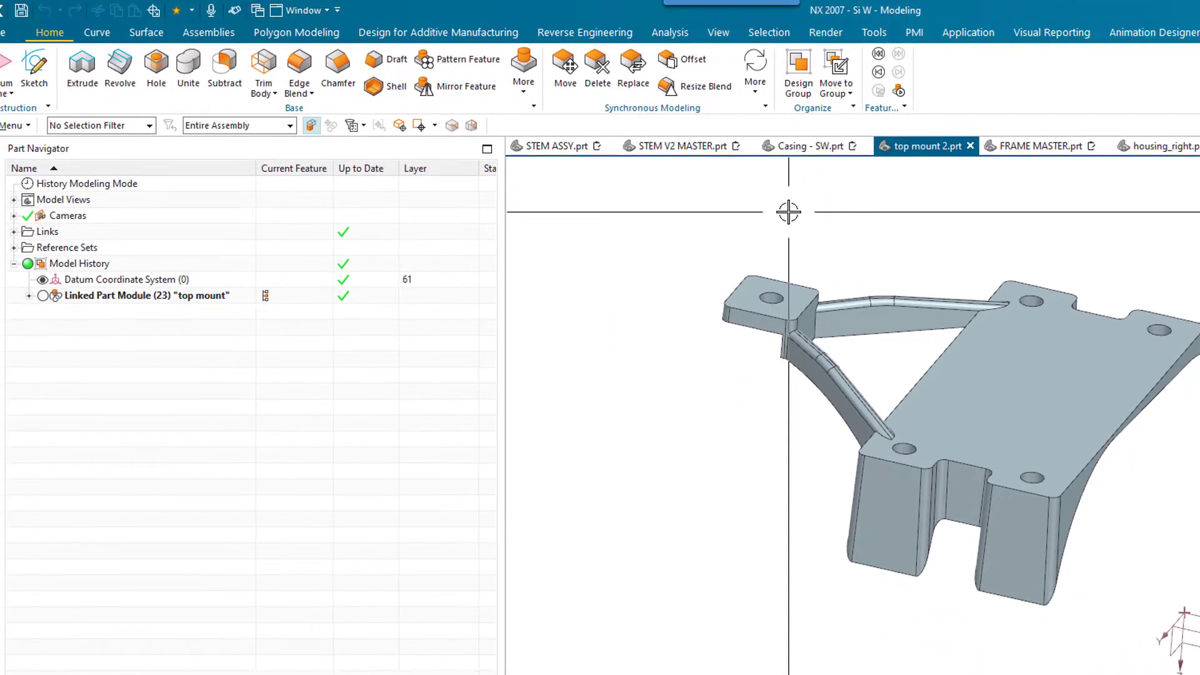
middle_drag(617, 418, 649, 420)
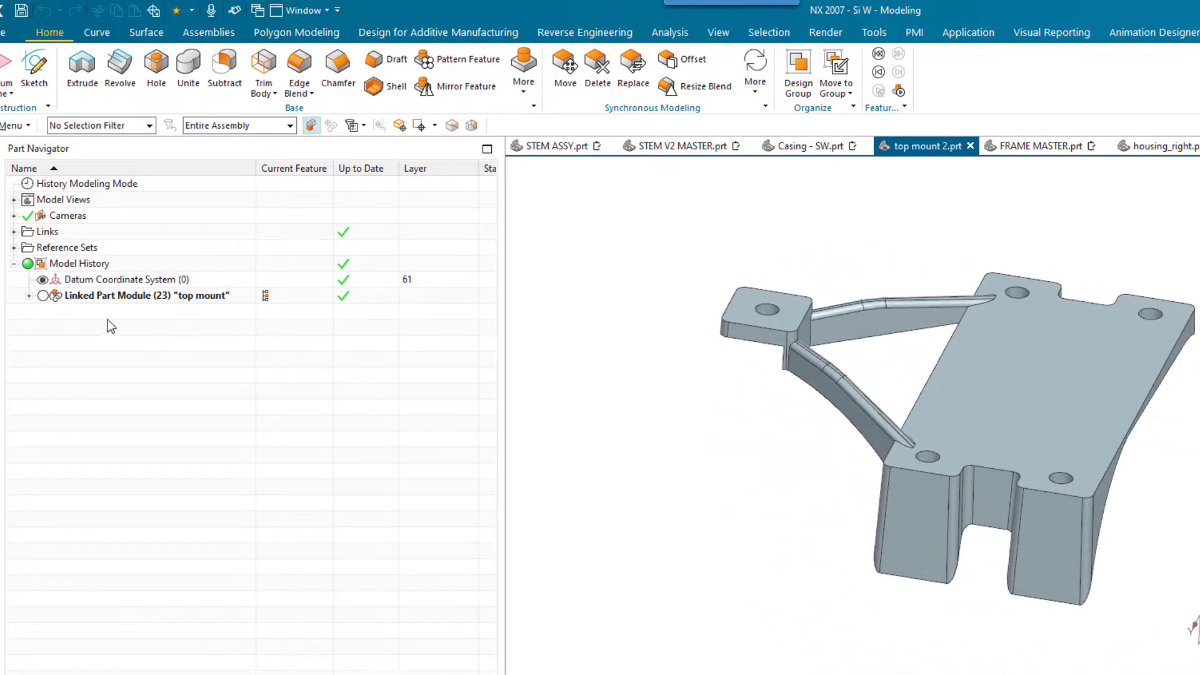
Activate the "top mount" linked part module and turn on Delay Model Update and Delay Link Update
click(29, 296)
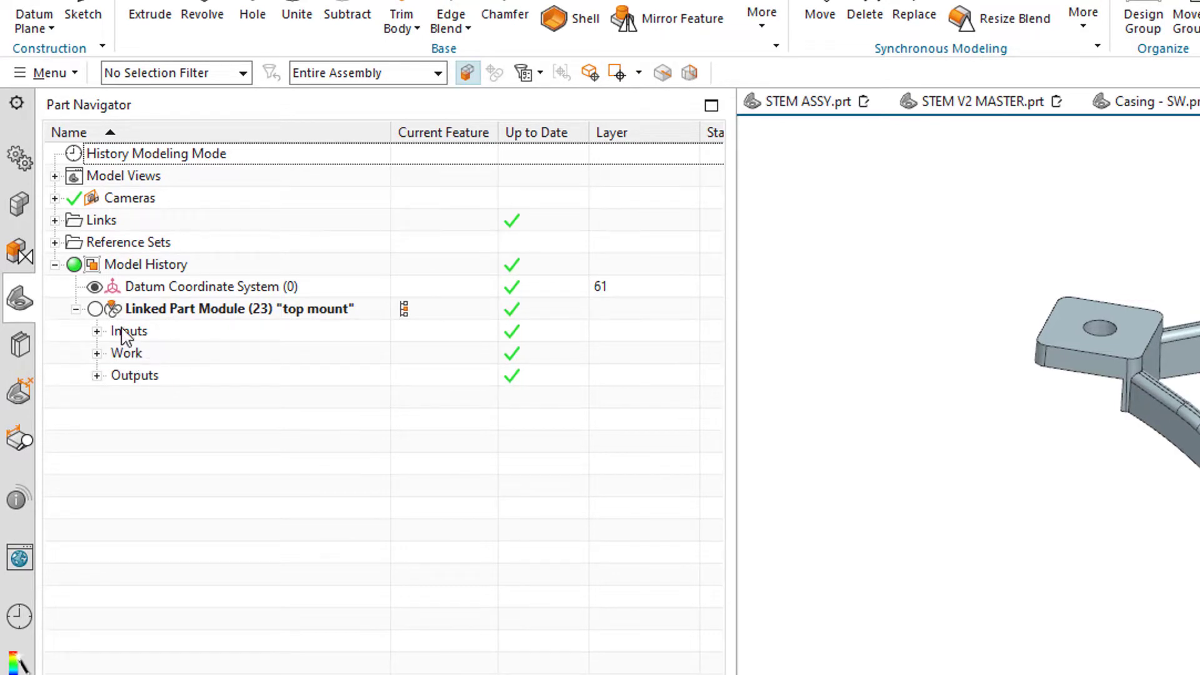
click(97, 310)
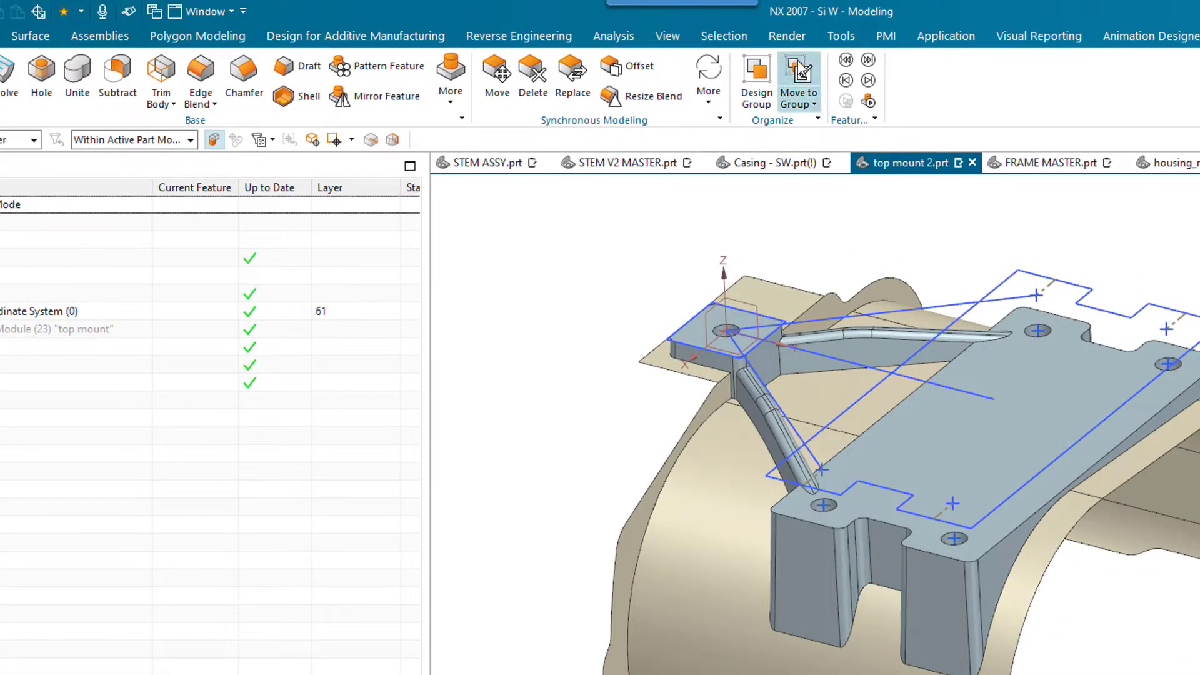
click(841, 36)
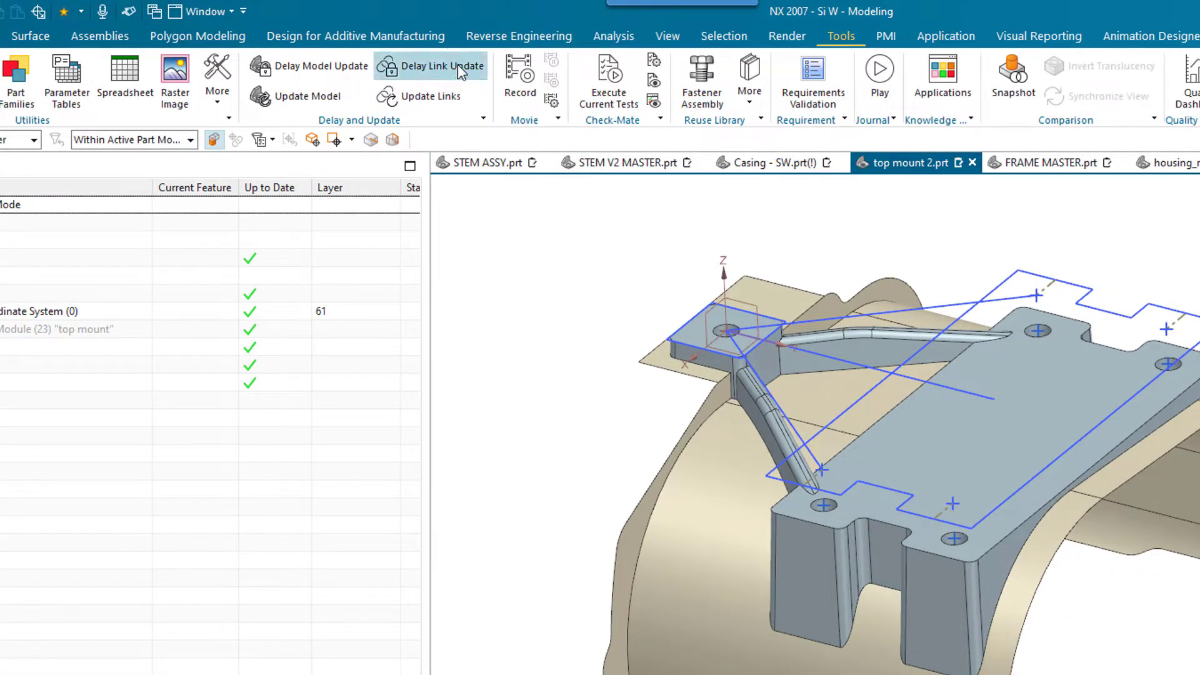
click(309, 69)
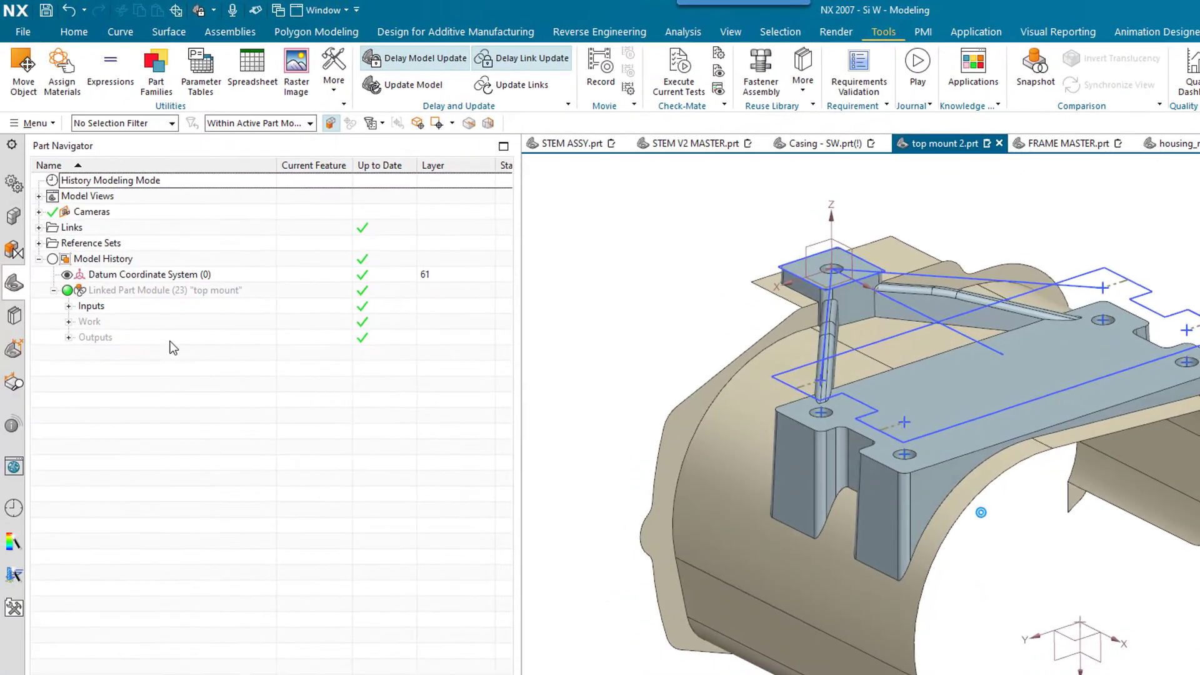
Expand the module's Work features and add a 3 mm edge blend around the mounting plate's upper perimeter
click(70, 322)
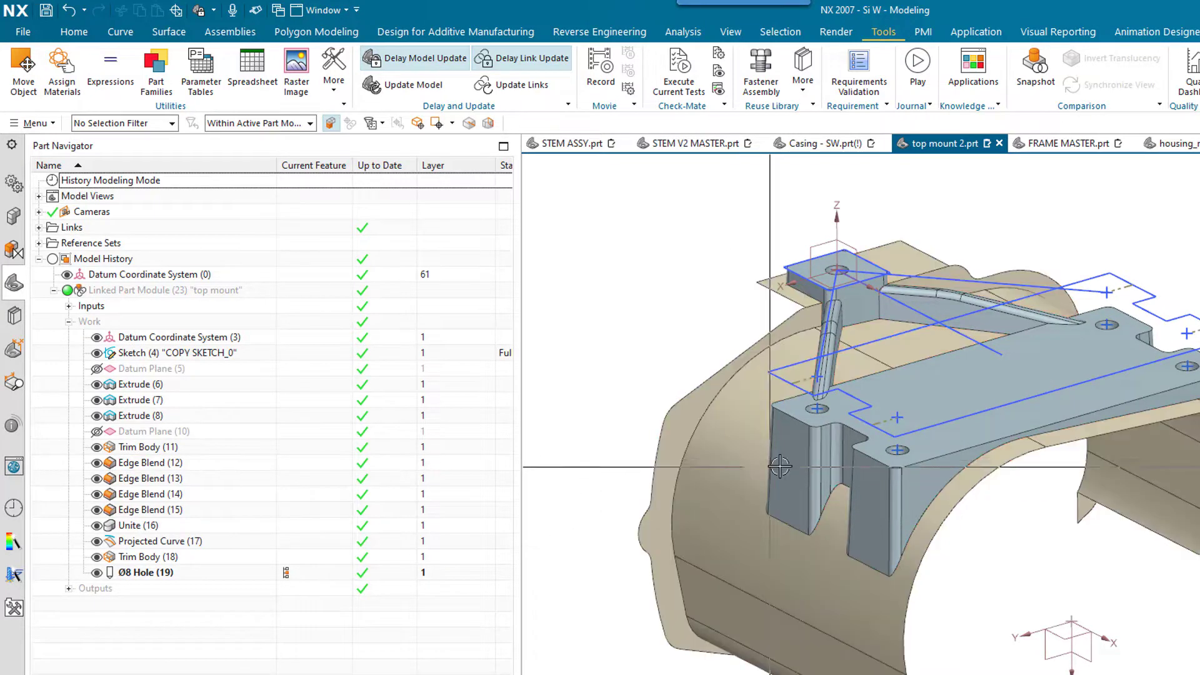
middle_drag(690, 659, 626, 667)
ctrl+shift+drag(634, 416, 666, 385)
click(664, 385)
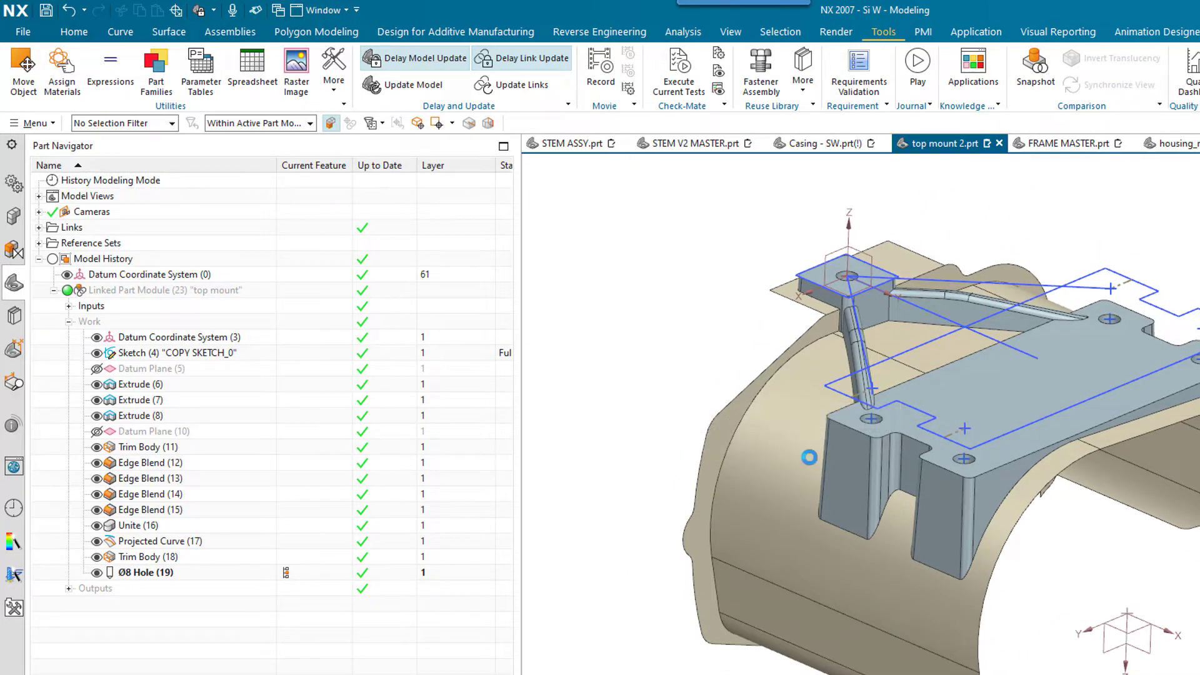
click(852, 426)
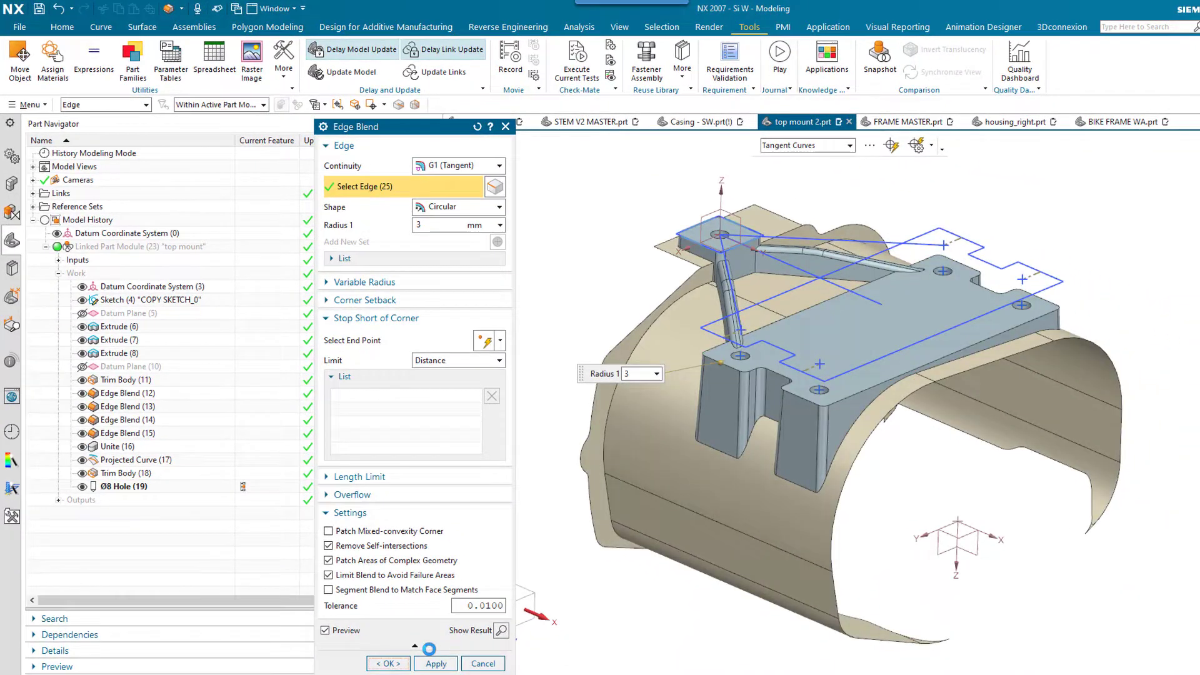
middle_click(429, 649)
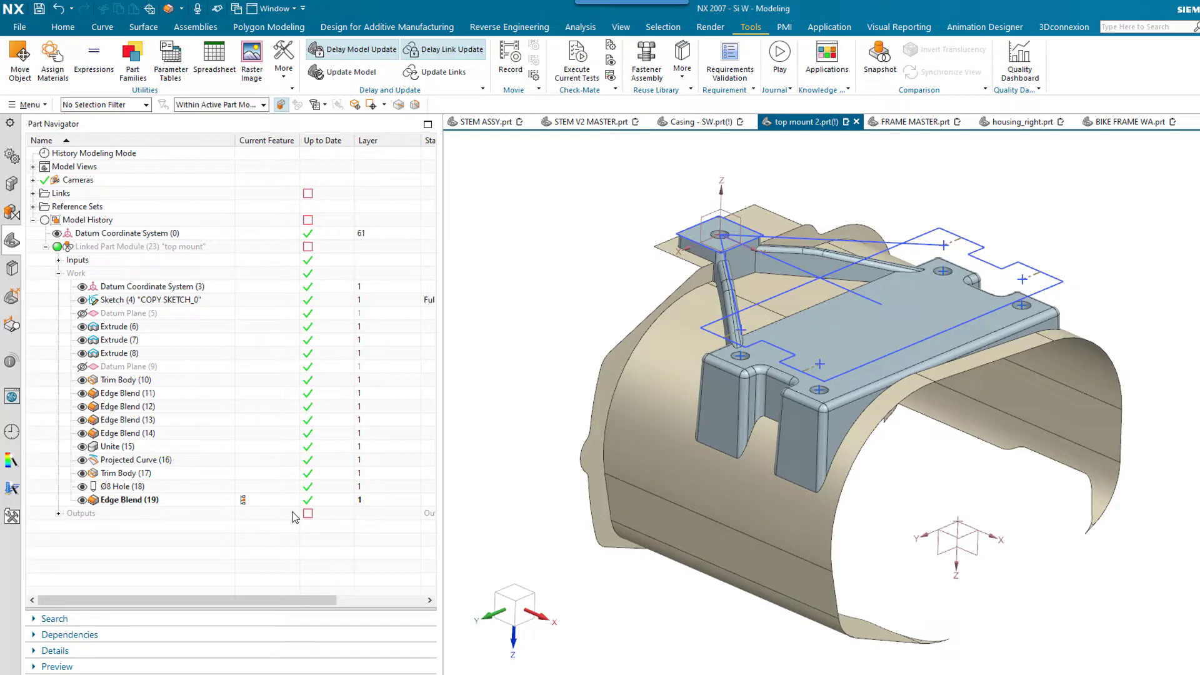
Return to the Casing - SW part and check the update status of the "top mount" module and its outputs
click(705, 123)
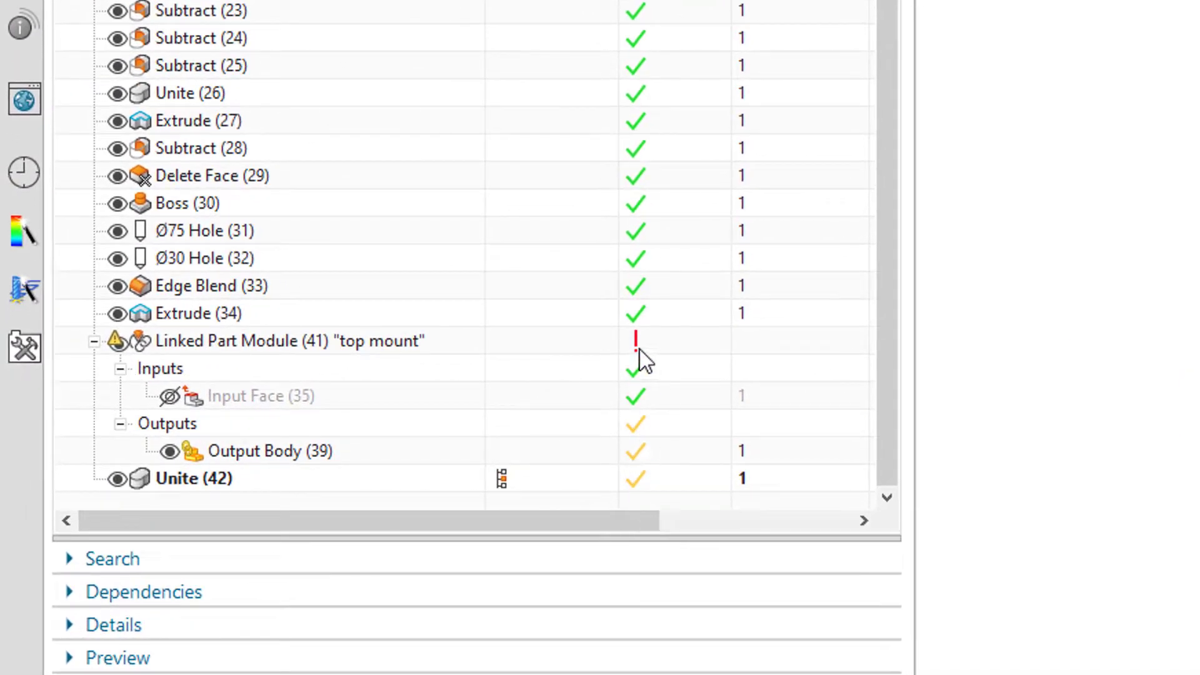
mouse_move(640, 346)
mouse_move(640, 440)
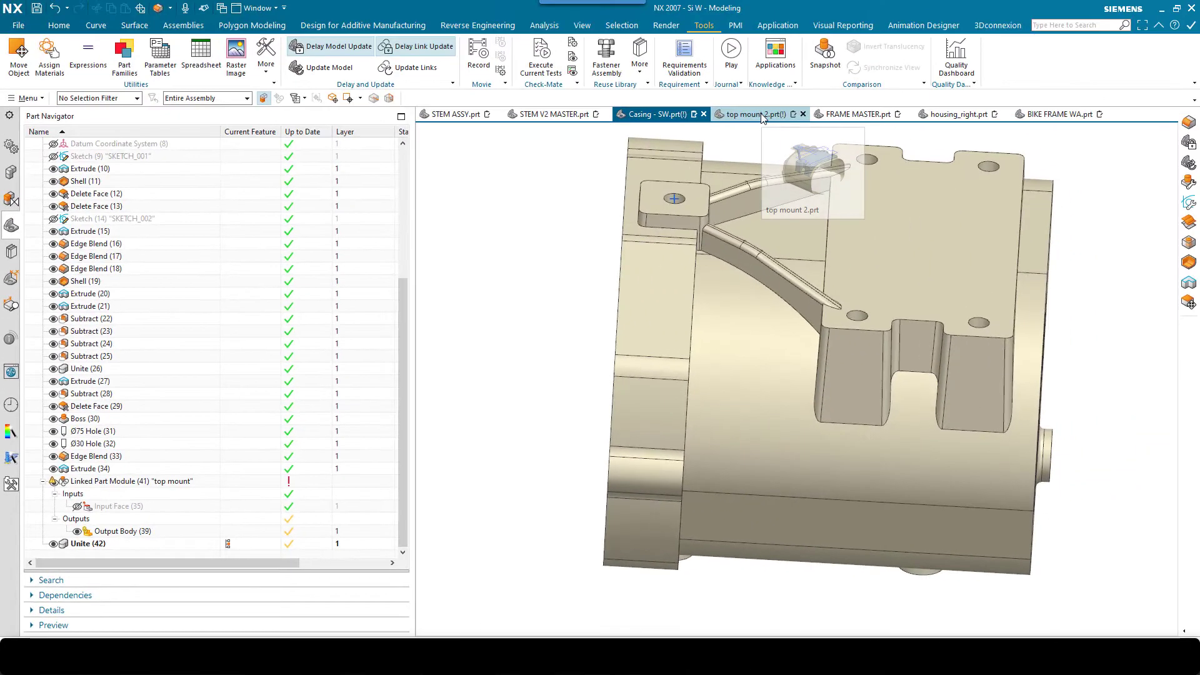
In the top mount 2 part, turn off Delay Model Update, expand the module's Outputs, and make Model History active again
click(761, 118)
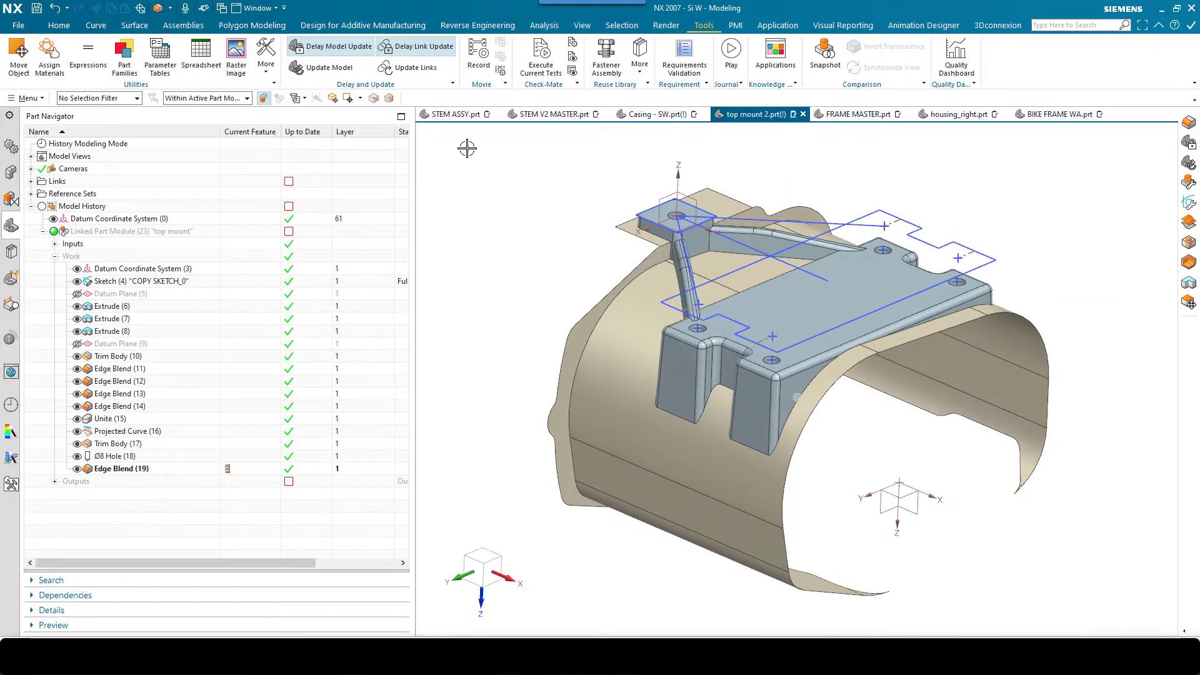
click(324, 50)
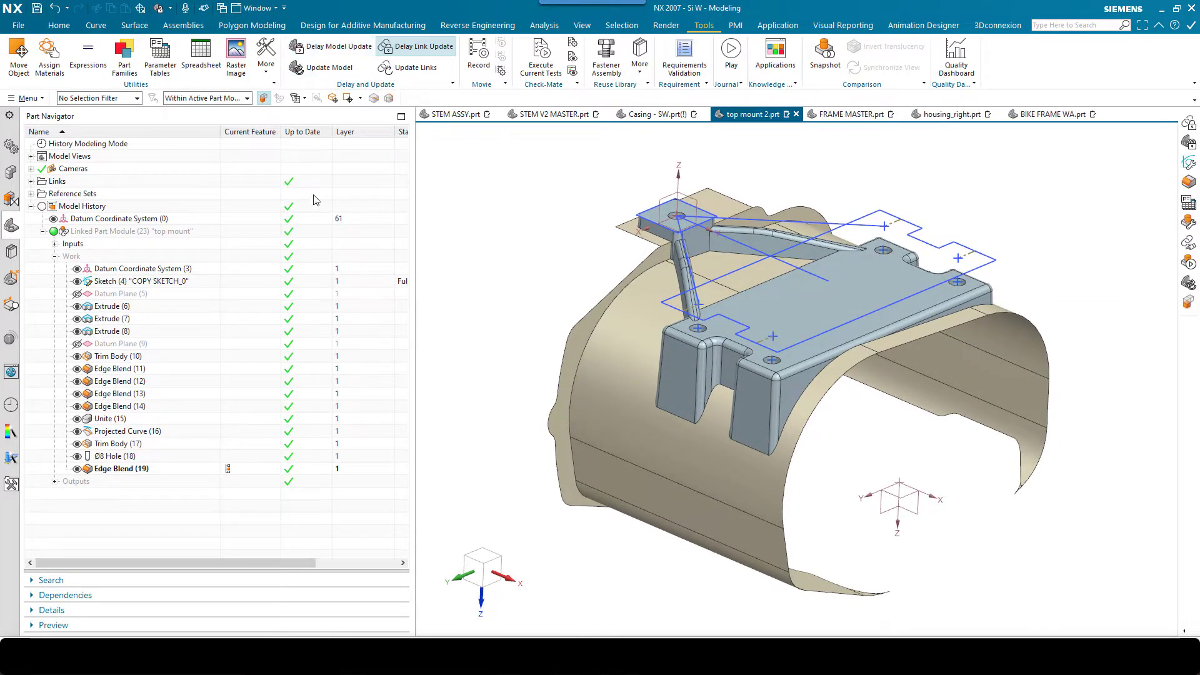
click(55, 480)
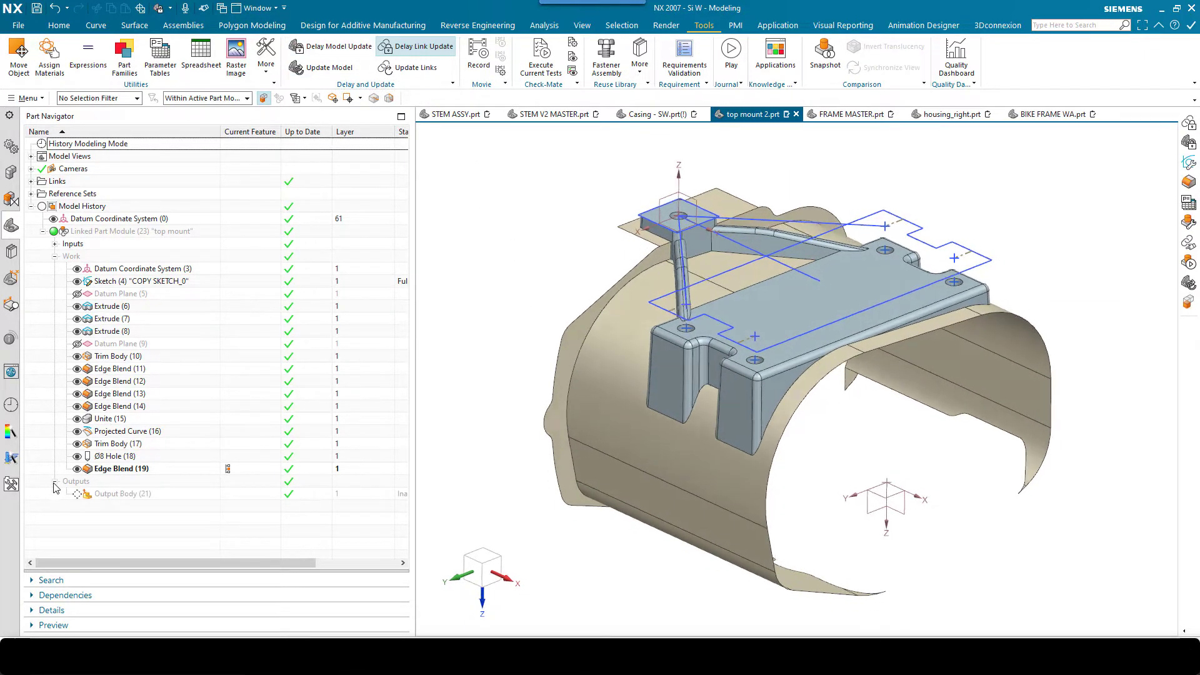
click(42, 206)
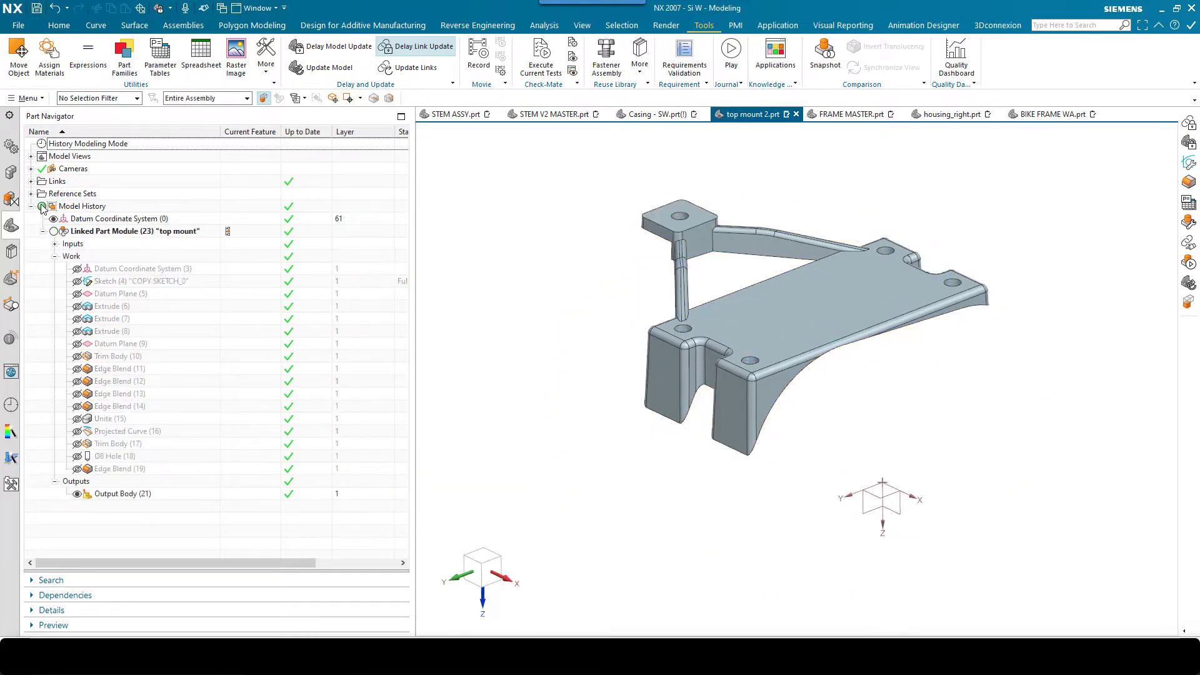
Return to the Casing - SW part and update the out-of-date "top mount" linked part module
click(653, 114)
middle_drag(482, 373, 432, 429)
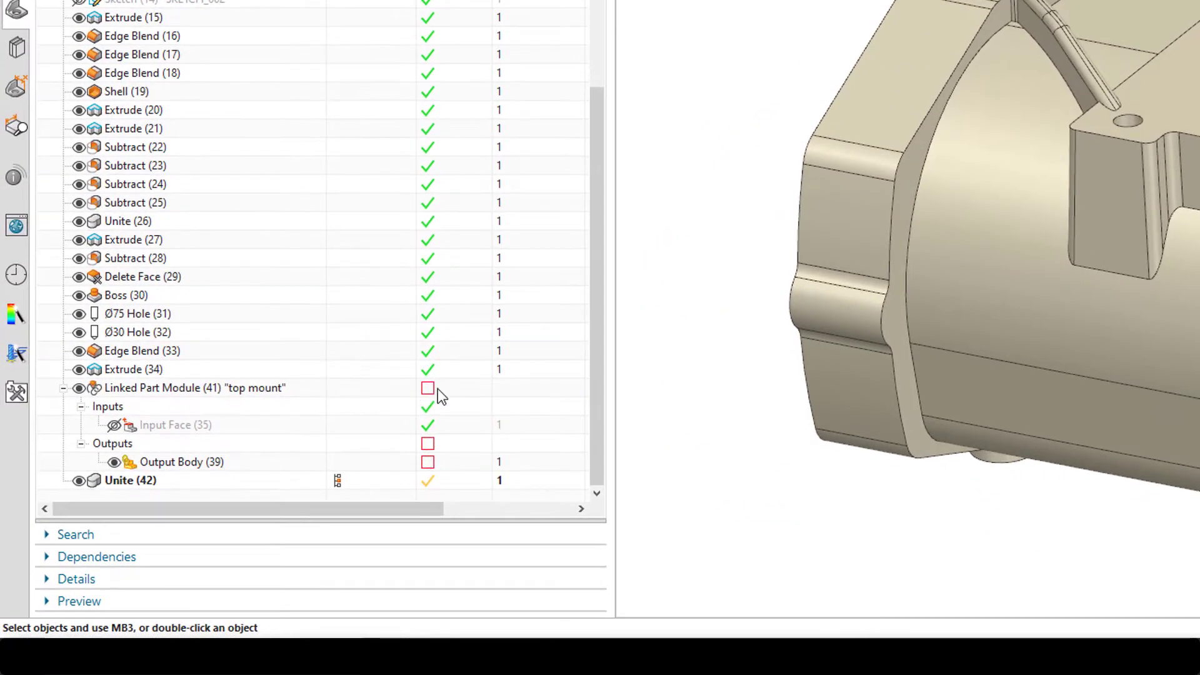
mouse_move(432, 389)
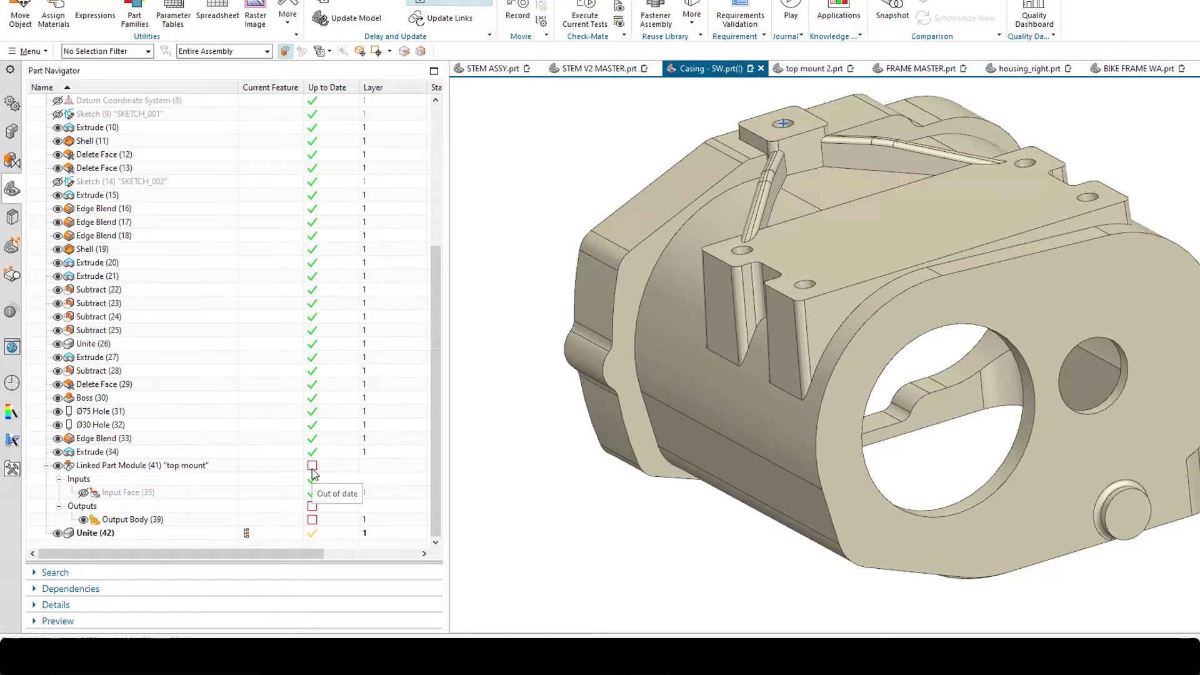
click(312, 467)
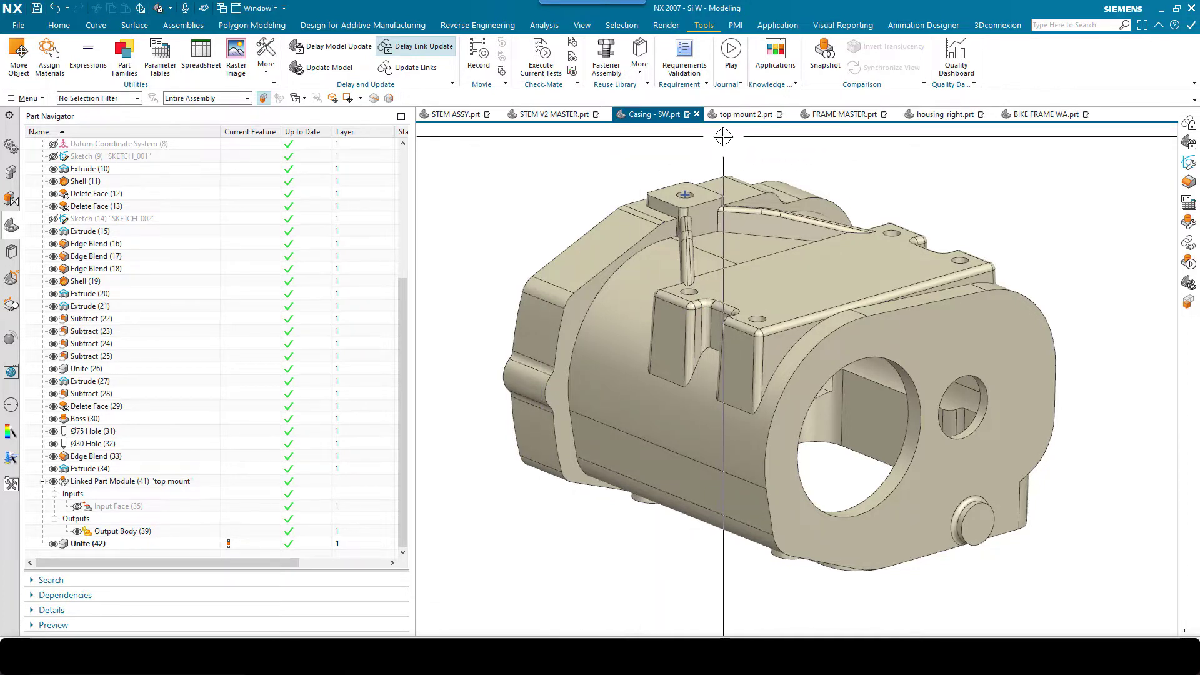
Merge the "top mount" linked part module back into Casing - SW and expand its Work features
mouse_move(741, 120)
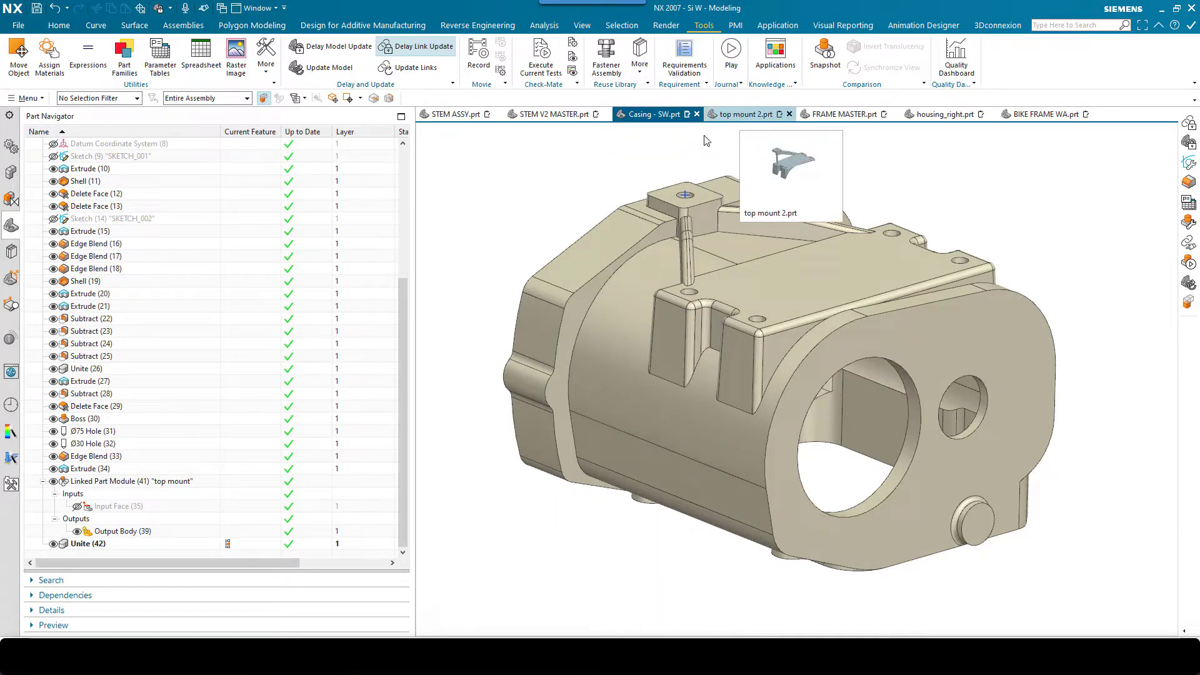
click(28, 99)
mouse_move(38, 178)
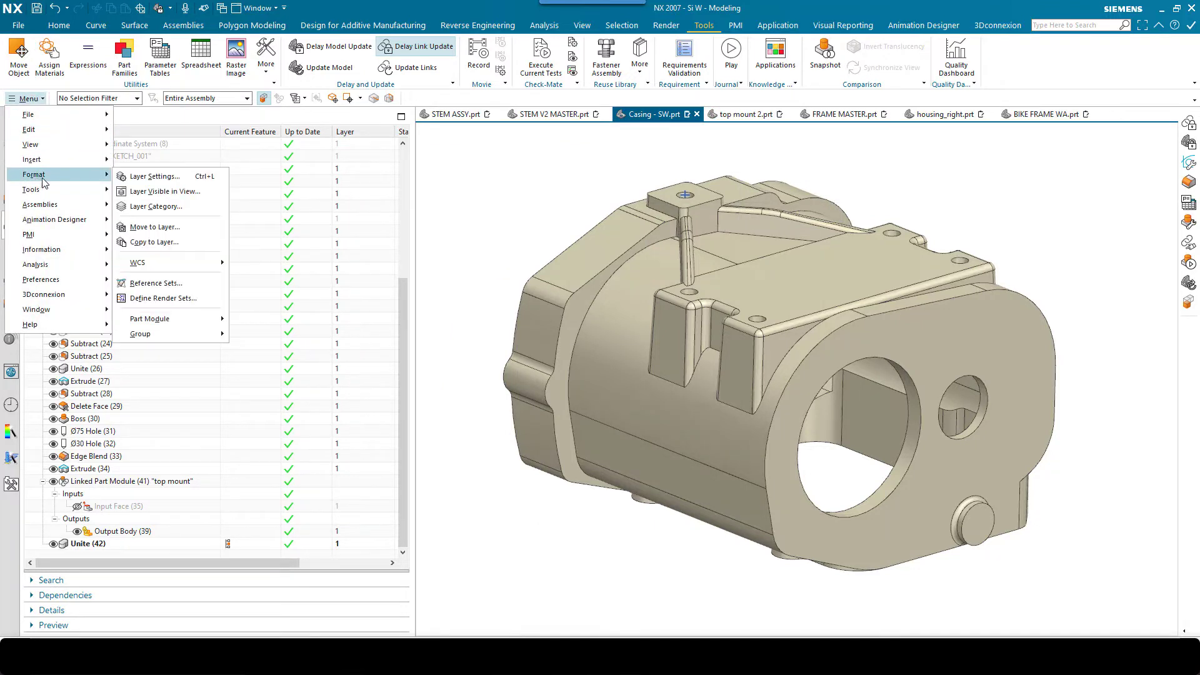
mouse_move(144, 320)
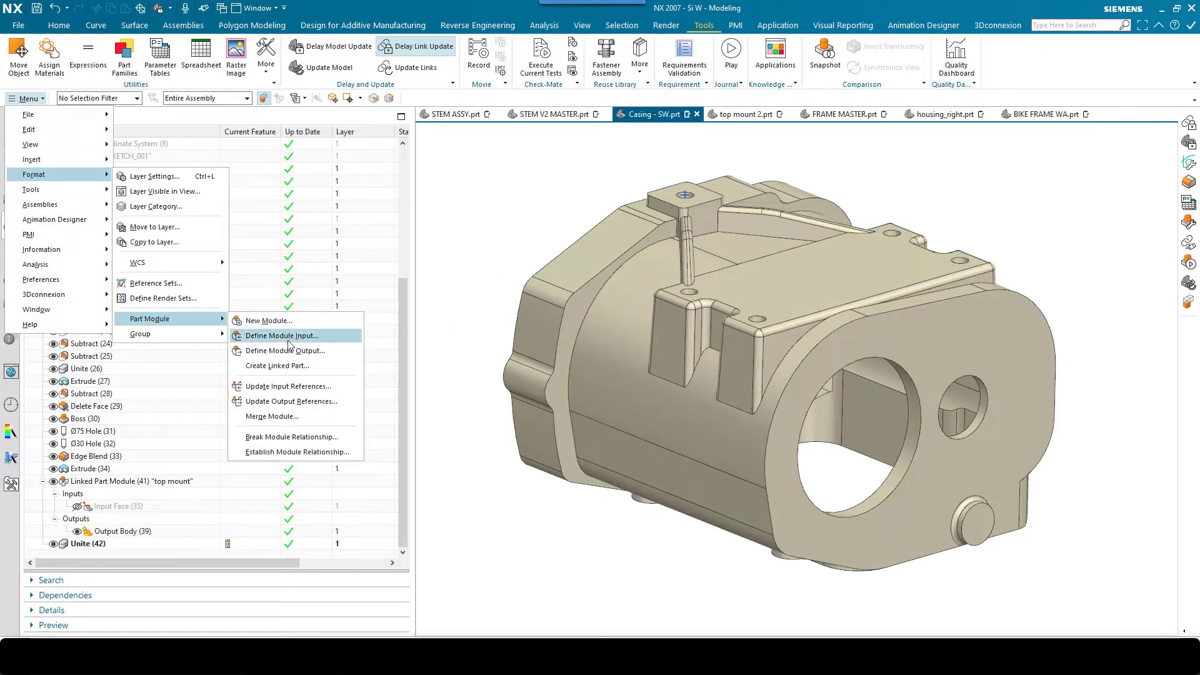
click(276, 417)
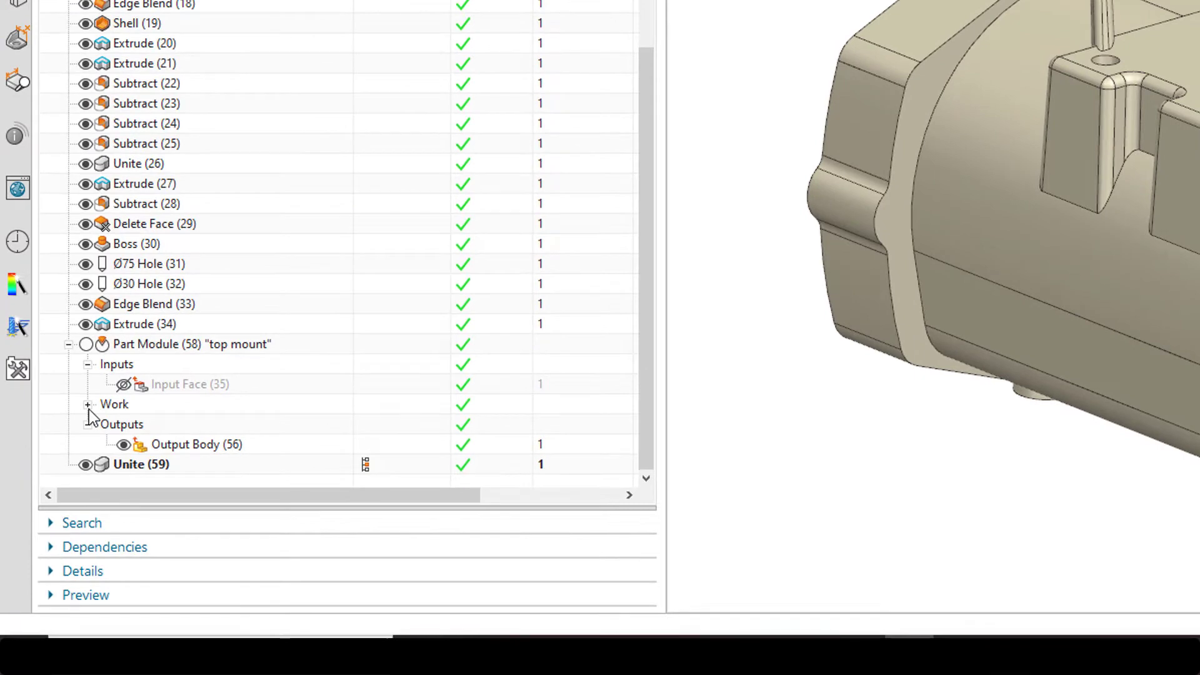
click(88, 405)
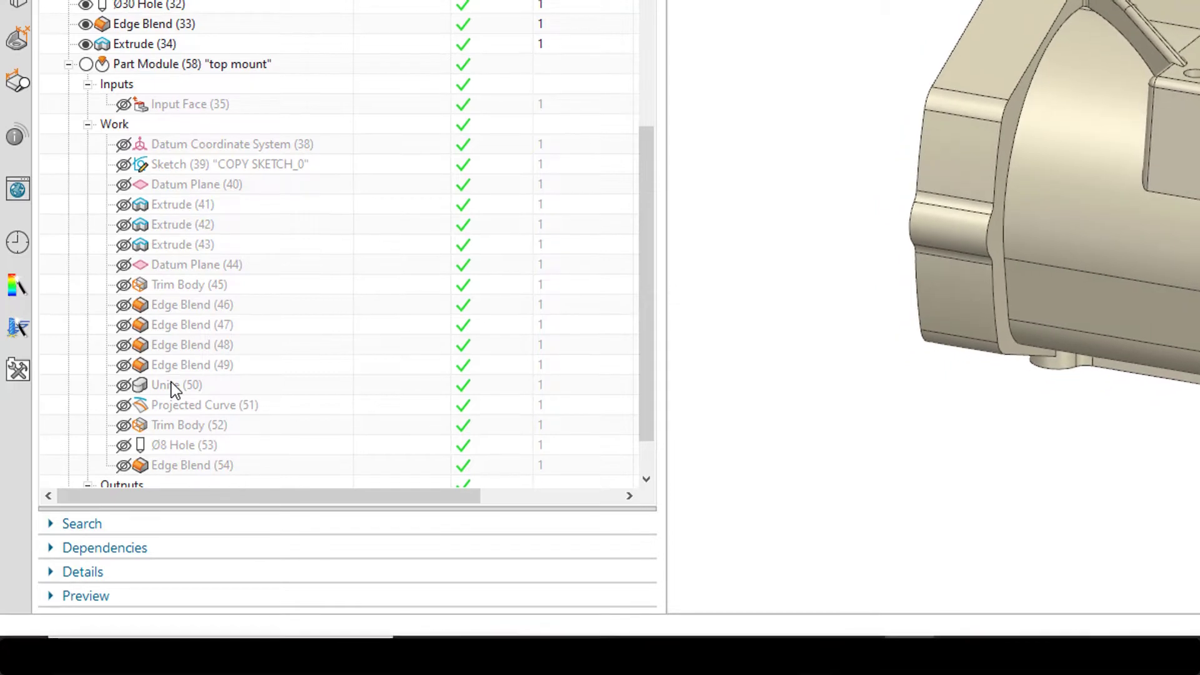
scroll(204, 360, down, 1)
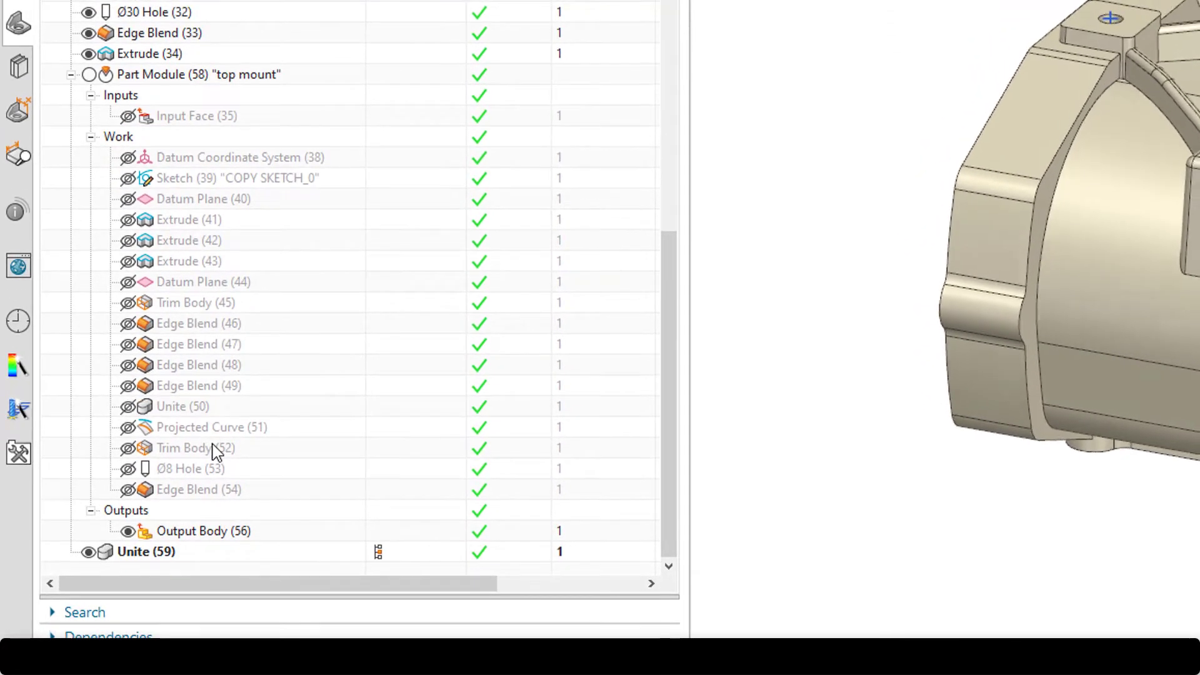
Activate the merged "top mount" module and set the radius of its last edge blend to 1 mm
click(89, 75)
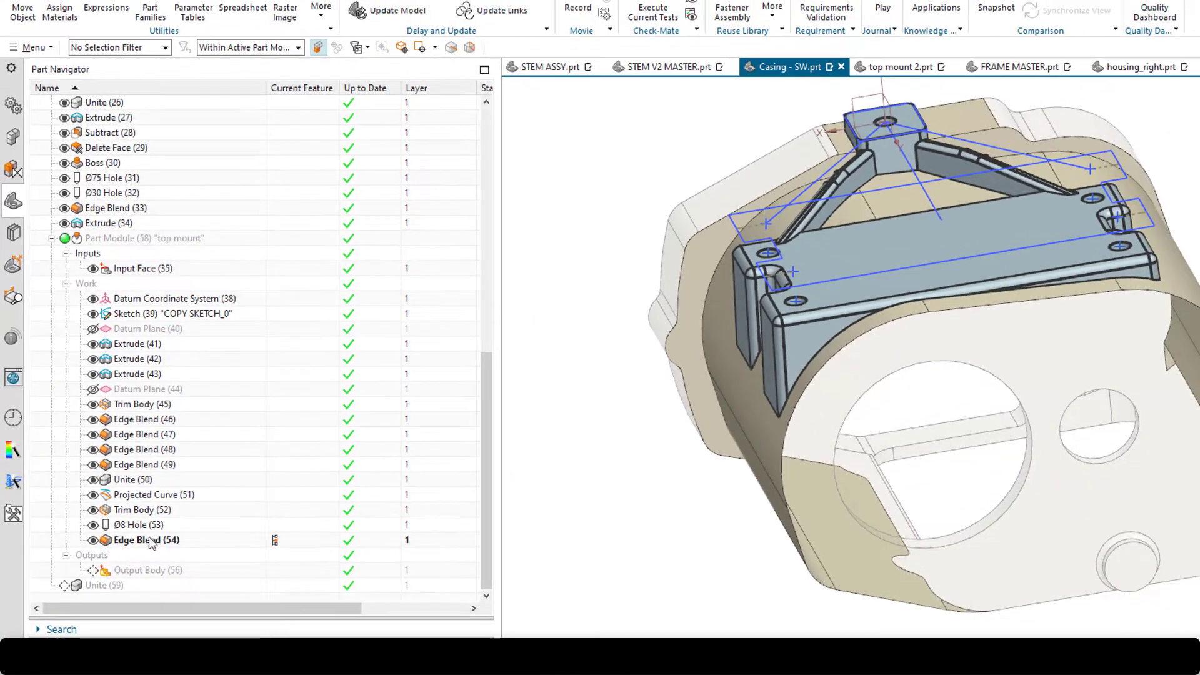
click(204, 486)
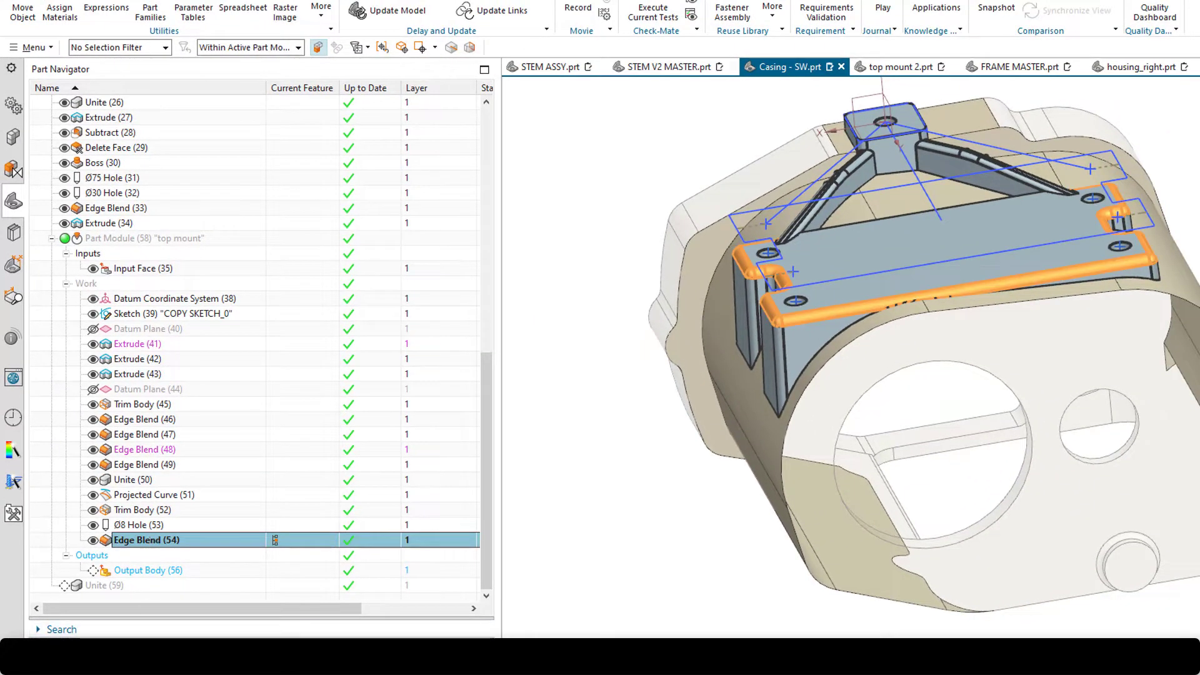
click(61, 665)
double_click(185, 456)
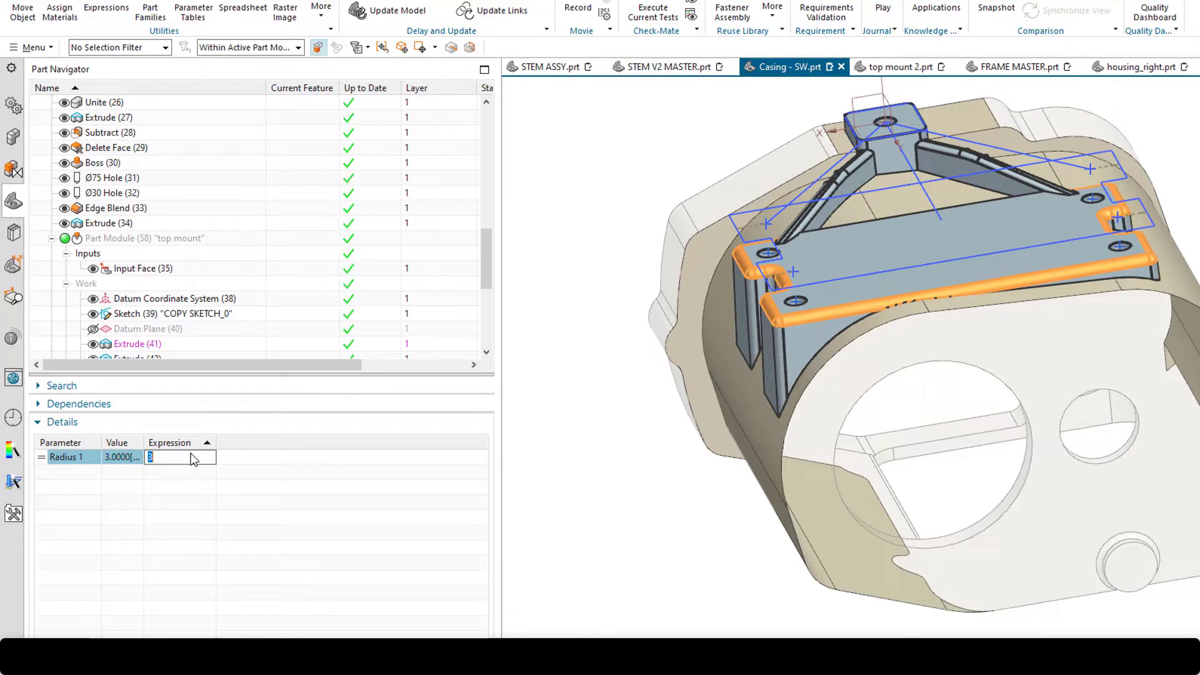
text(1)
key(Return)
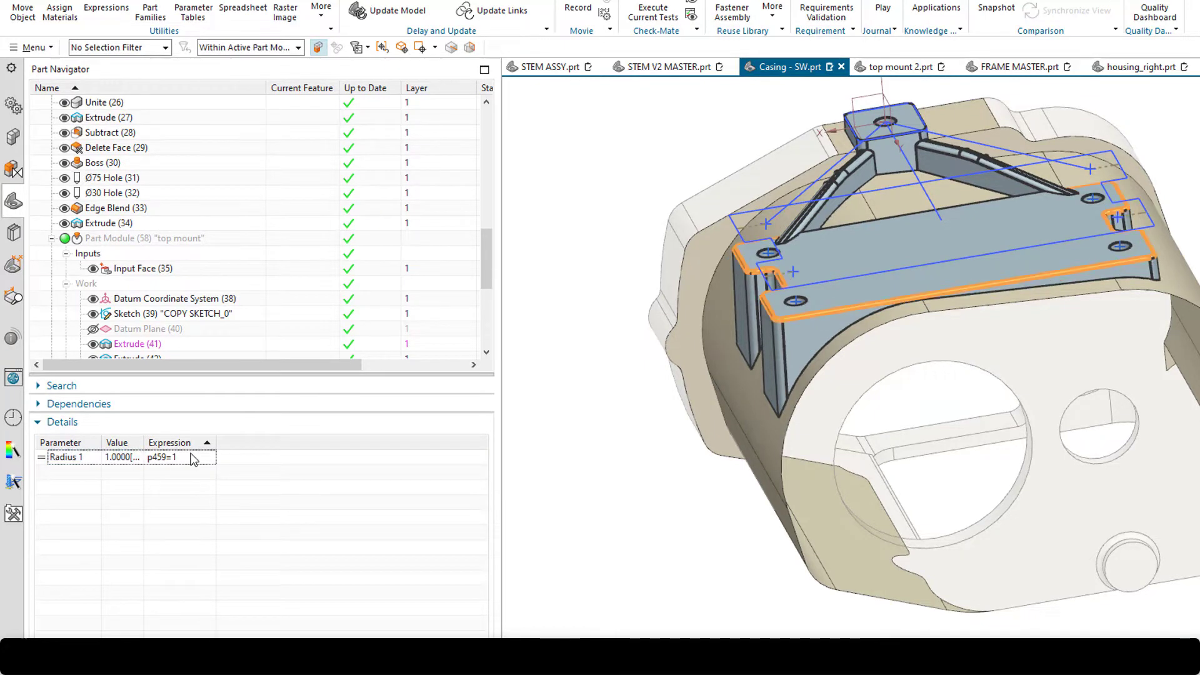
click(156, 422)
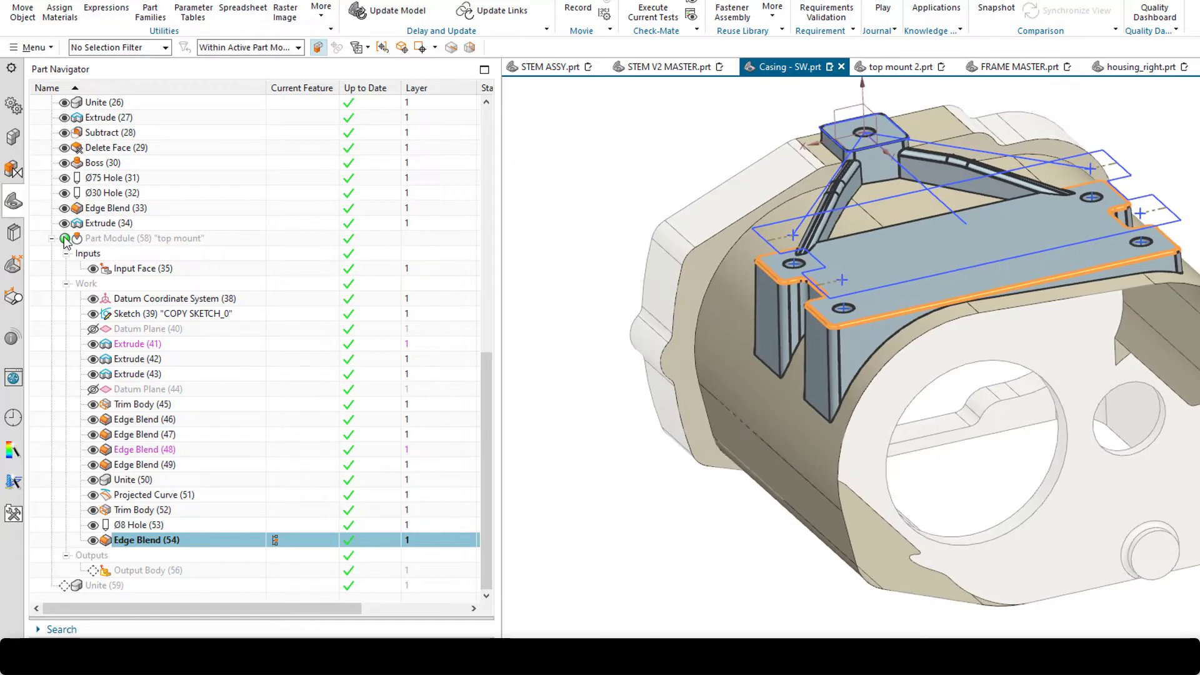
Make the casing's Model History active again and highlight the module's output body and the final Unite feature
scroll(67, 231, up, 11)
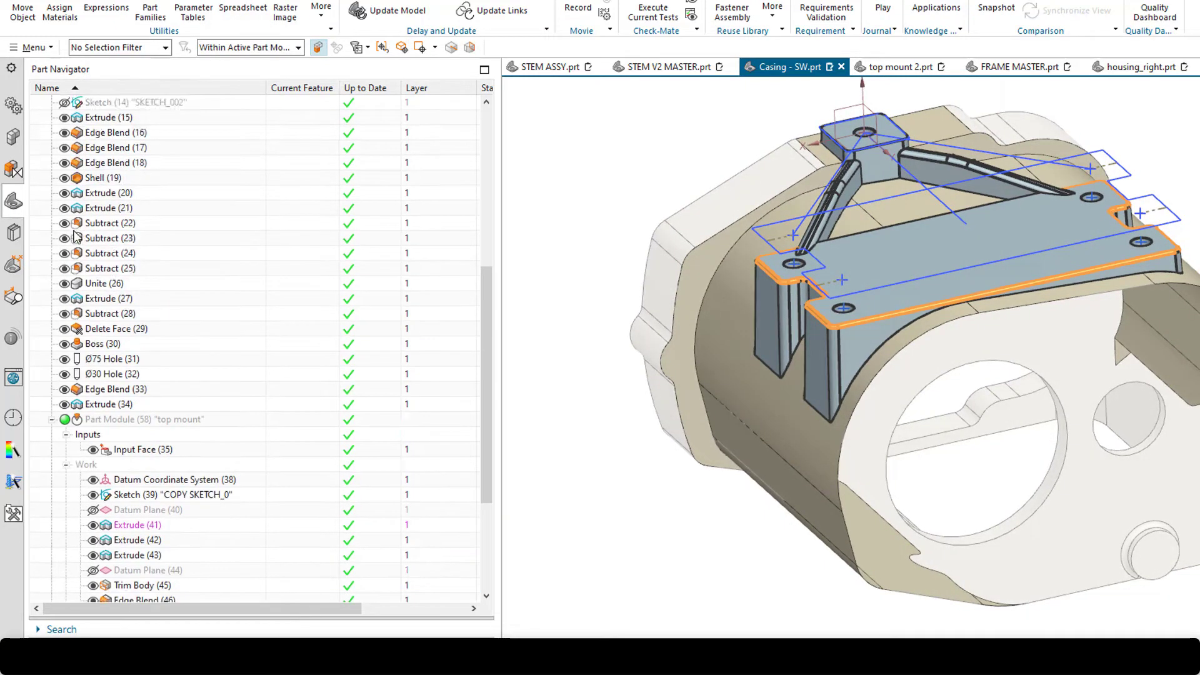
click(51, 209)
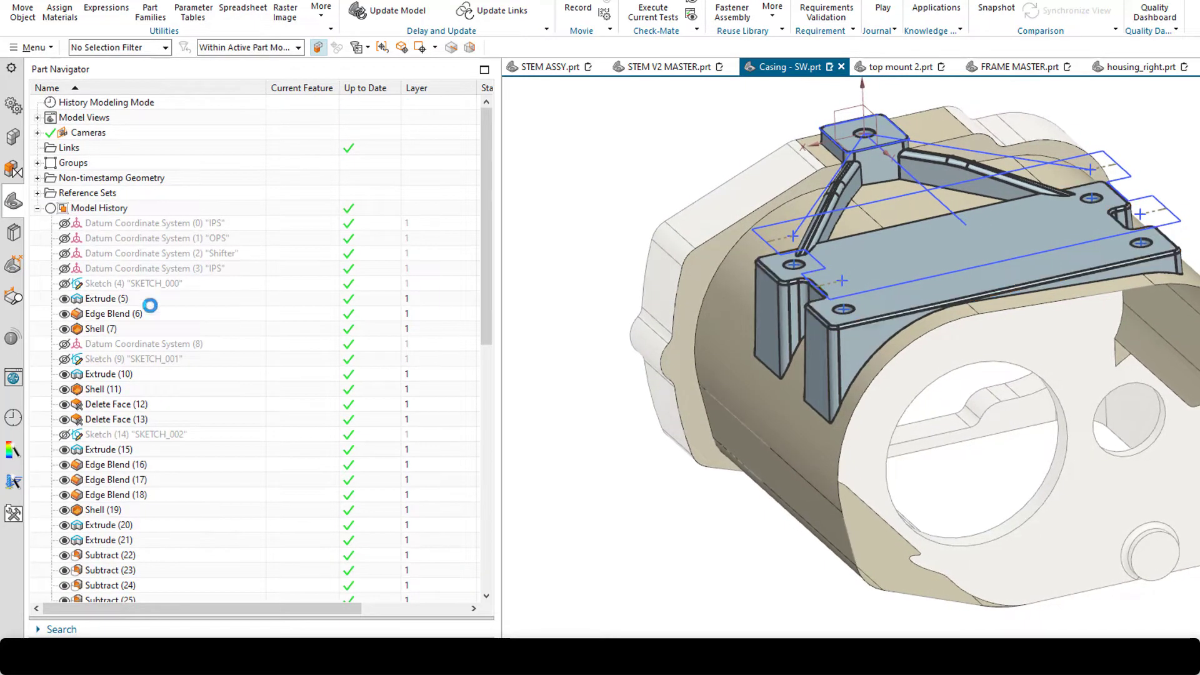
scroll(196, 330, down, 11)
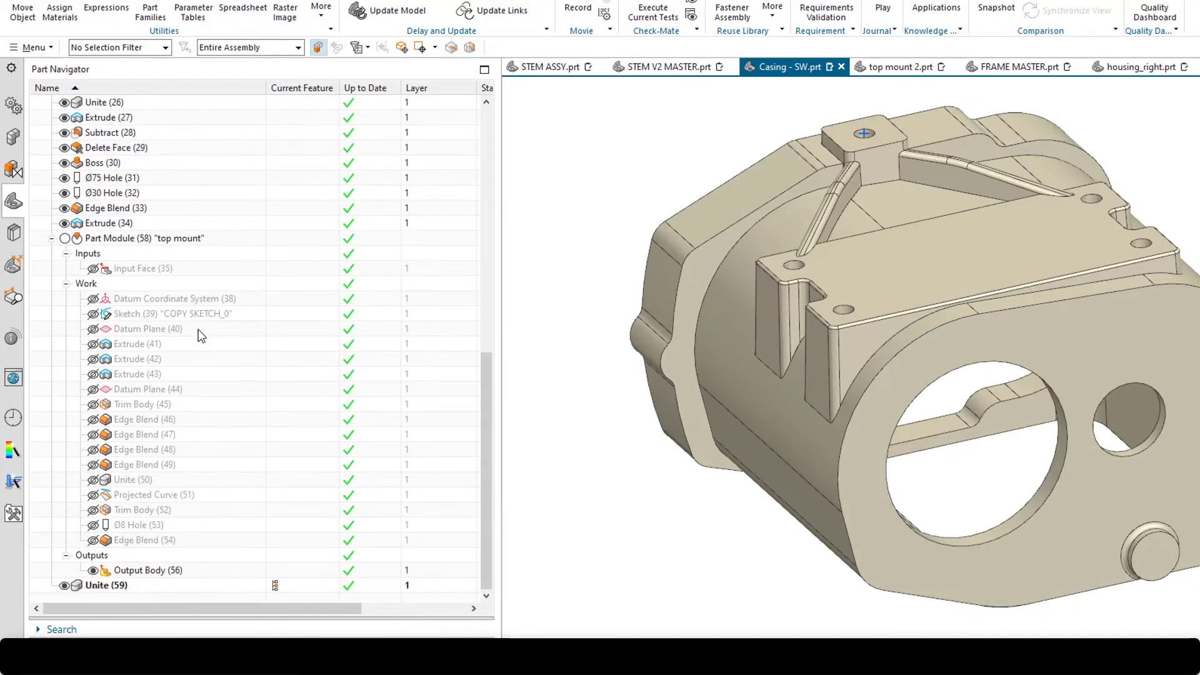
click(127, 570)
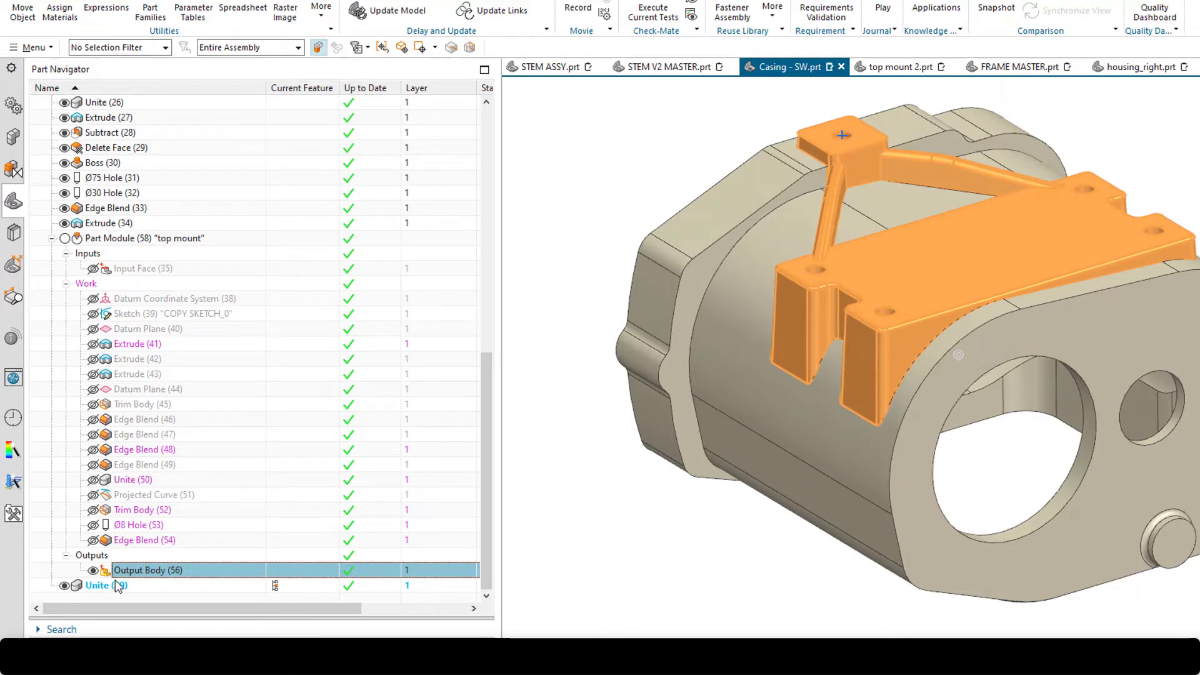
click(104, 586)
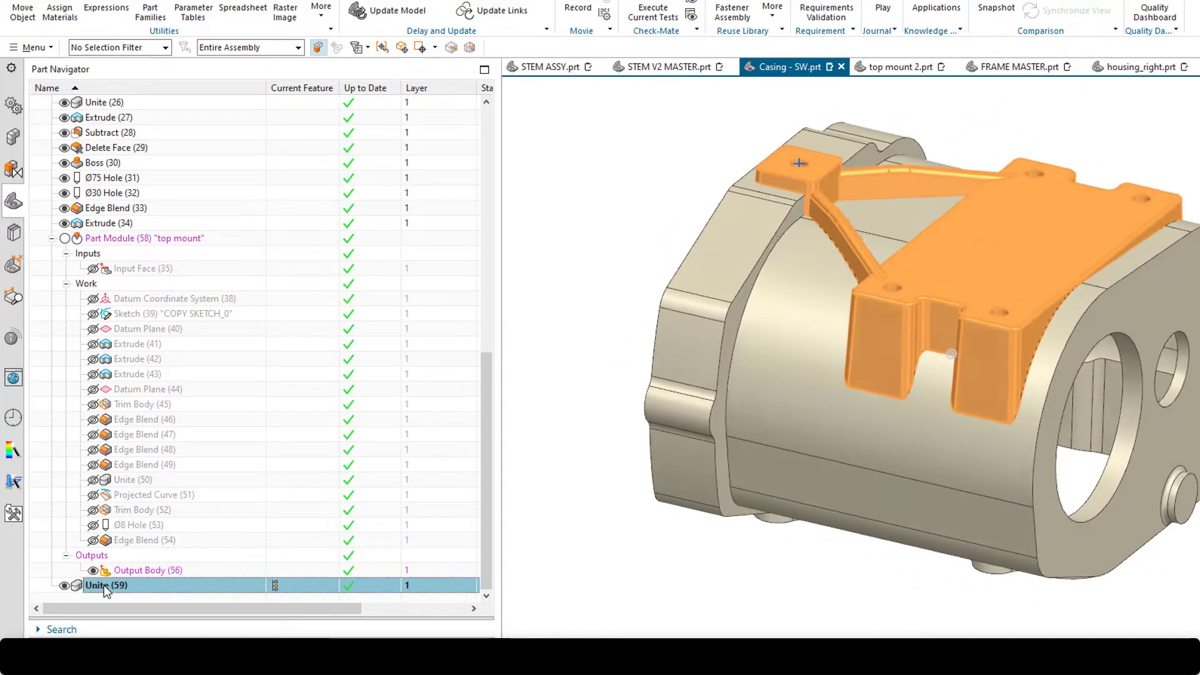
key(Escape)
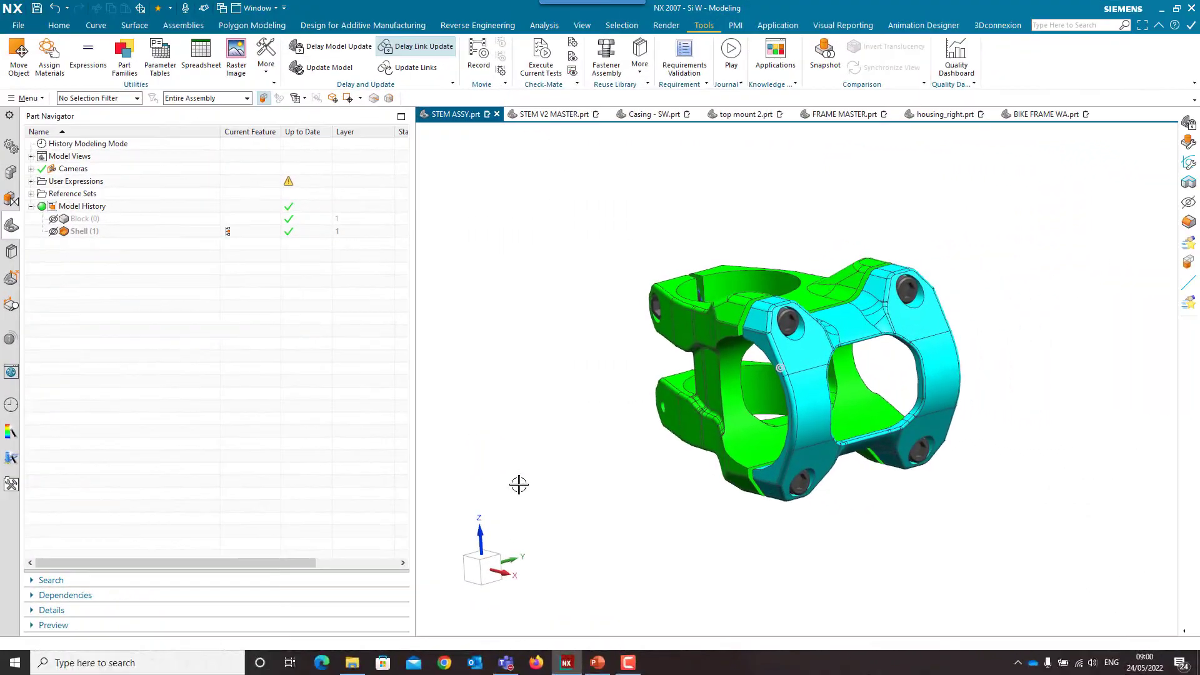
Show the STEM ASSY component structure and highlight the STEM BODY, STEM CAP, M4 CAP SCREW and STEM V2 MASTER components in turn
drag(416, 410, 269, 407)
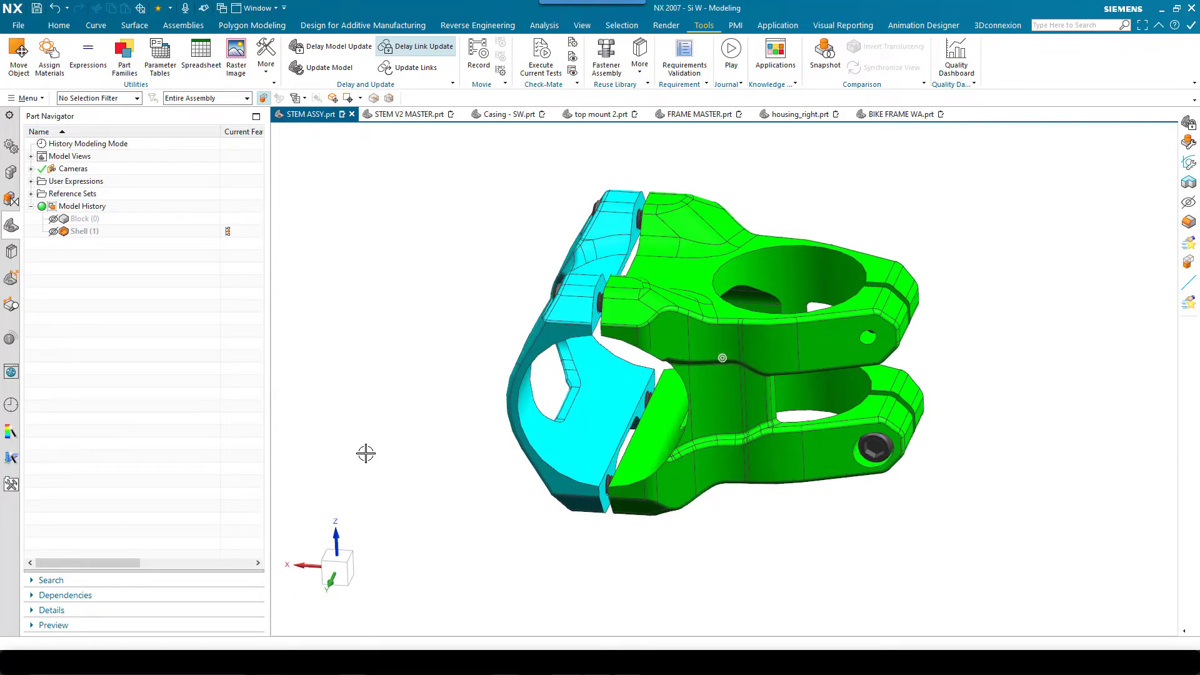
click(11, 172)
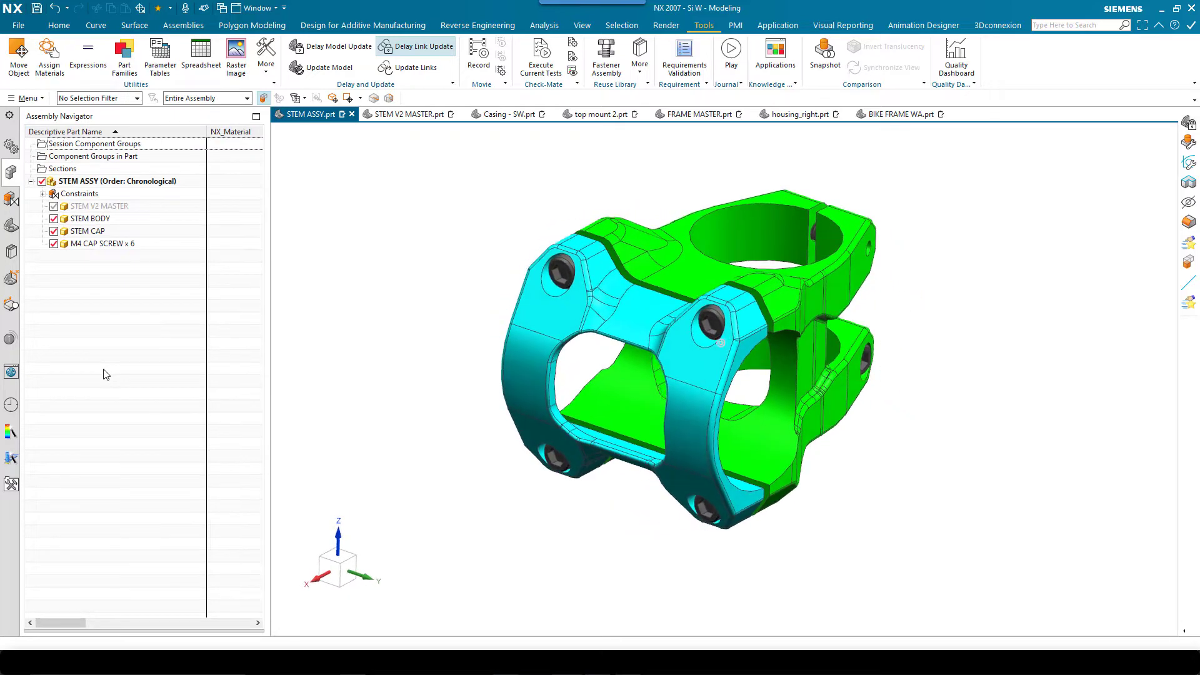
click(90, 218)
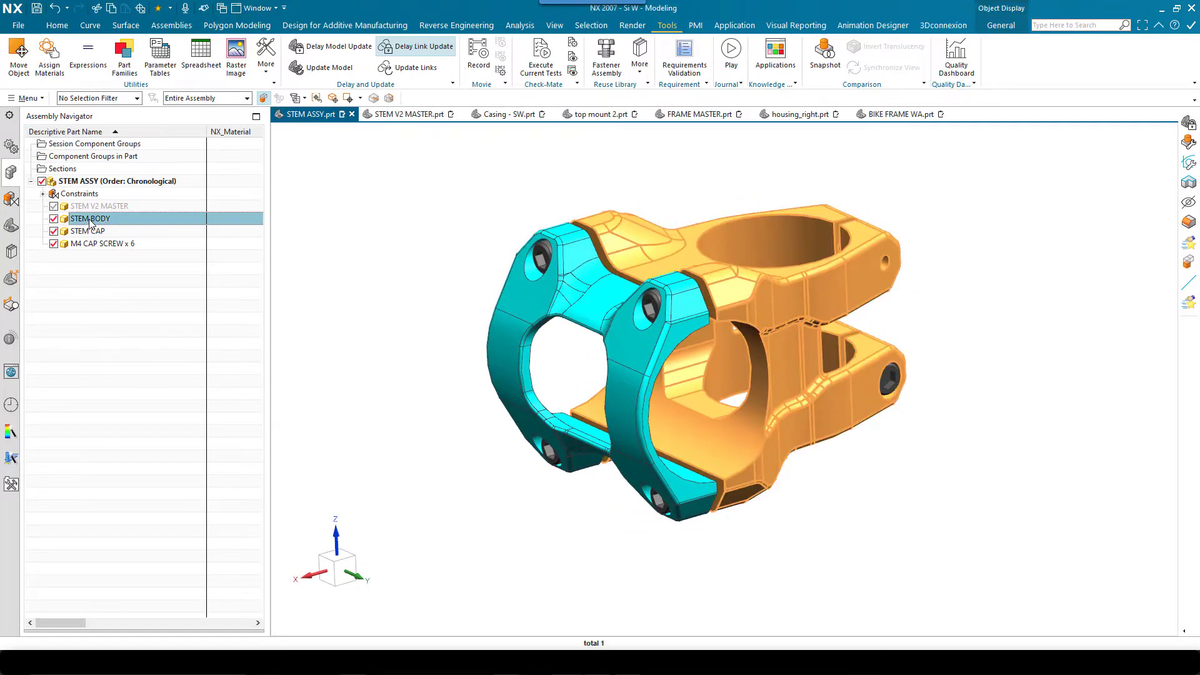
click(88, 231)
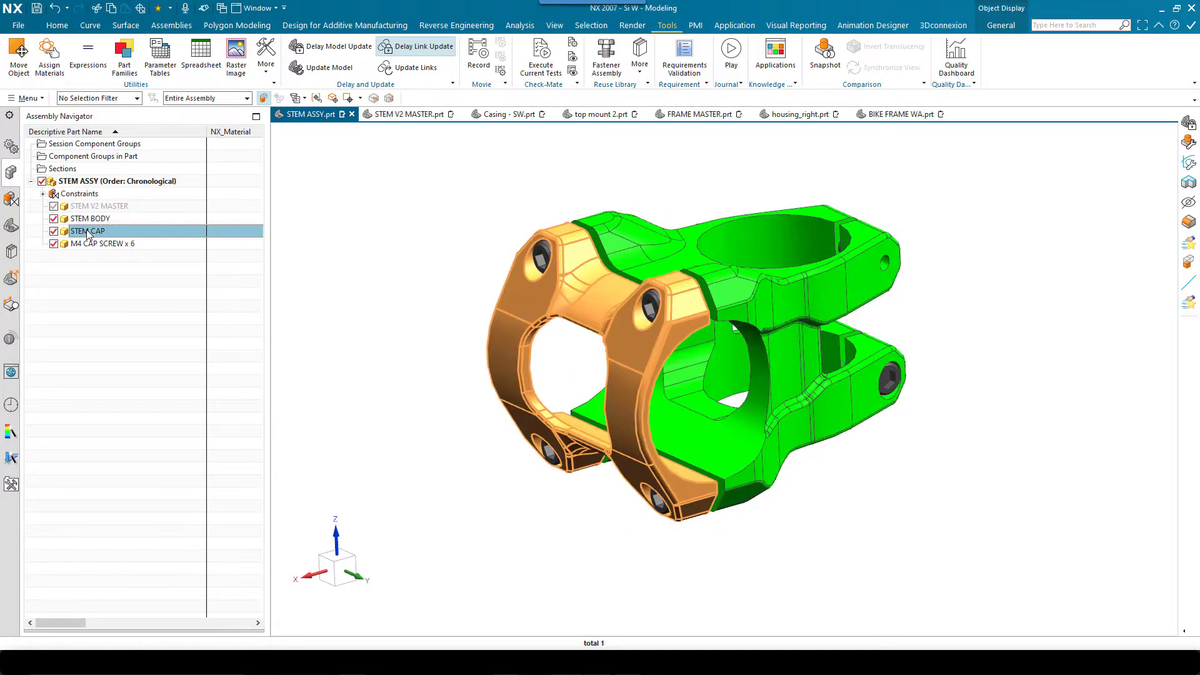
click(95, 243)
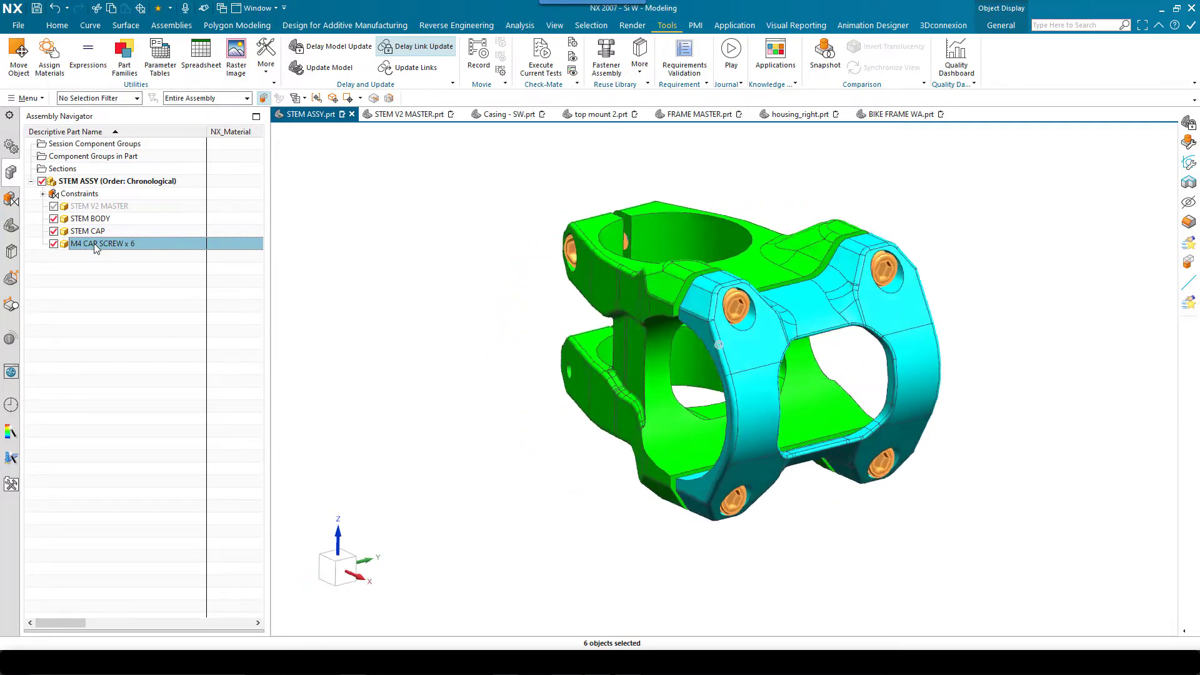
click(92, 327)
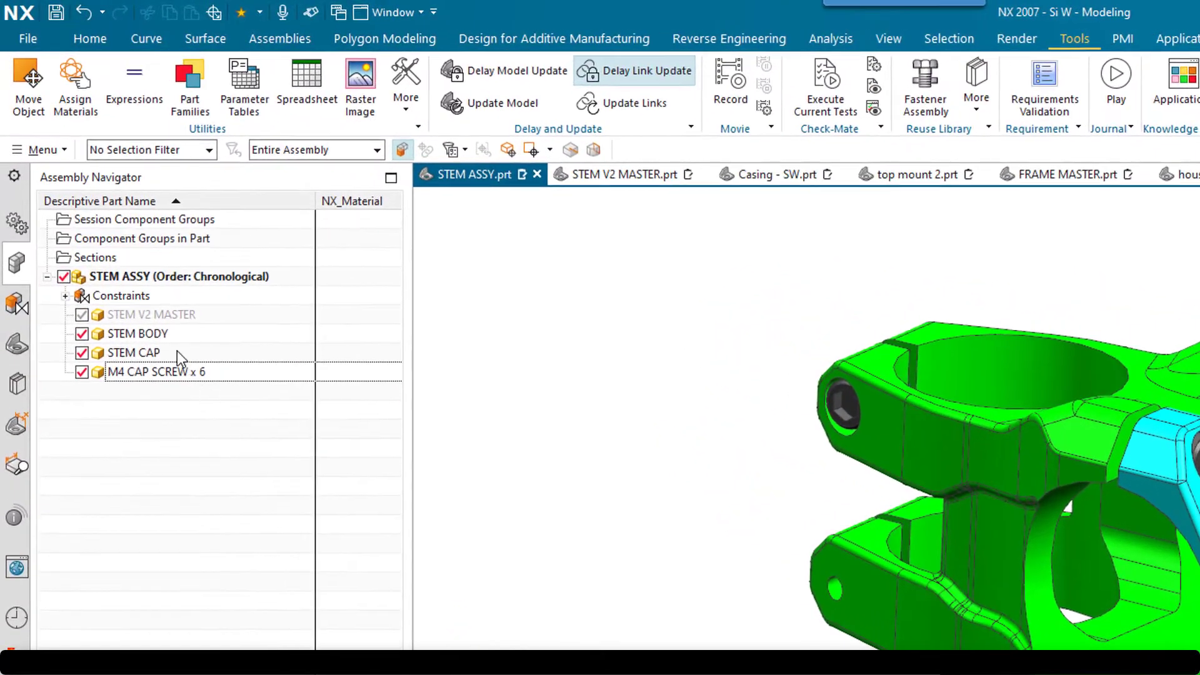
click(129, 318)
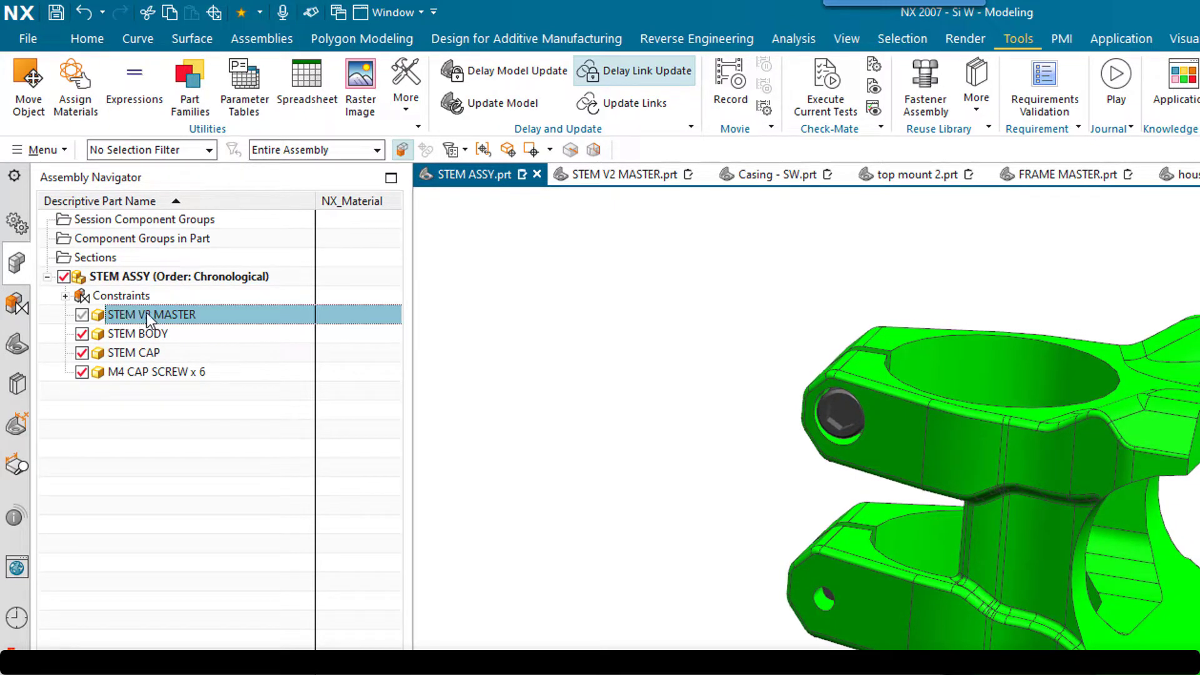
click(123, 500)
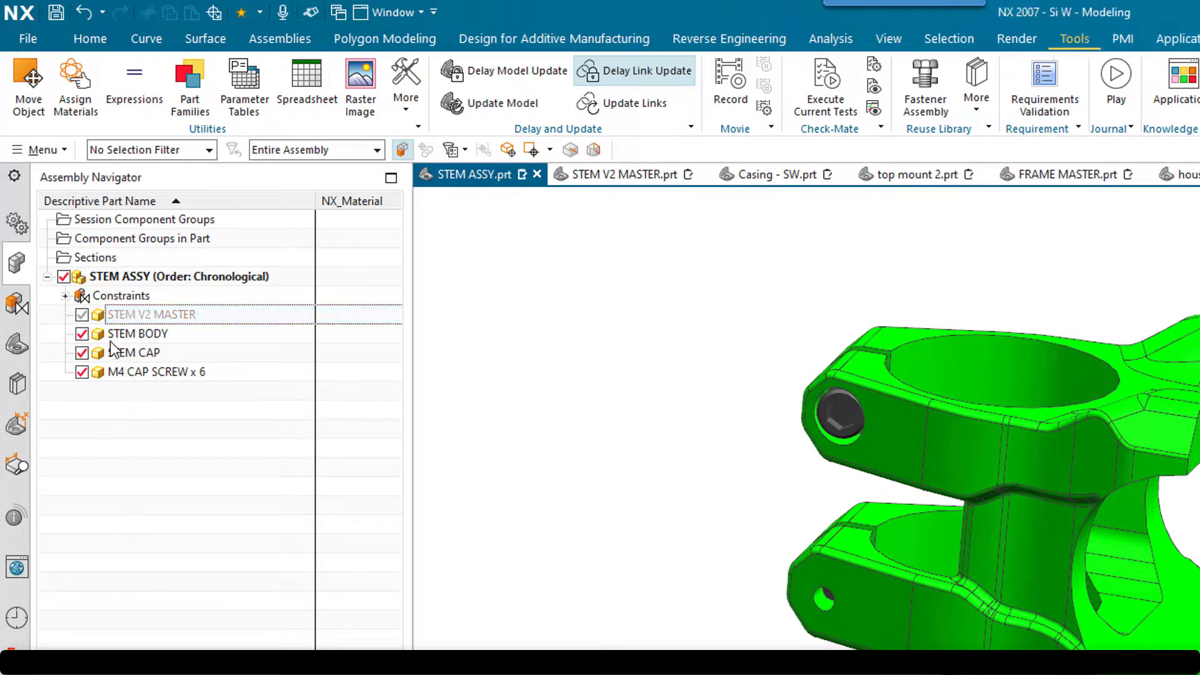
Make STEM BODY the work part and examine its feature history
click(137, 334)
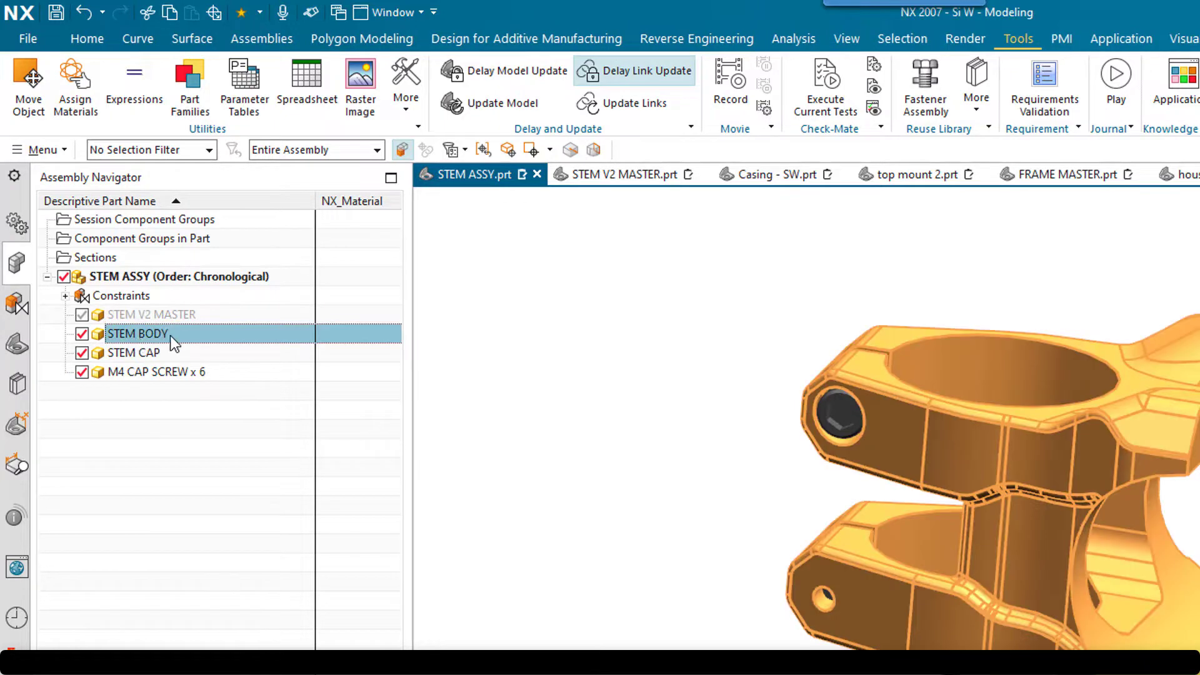
double_click(136, 339)
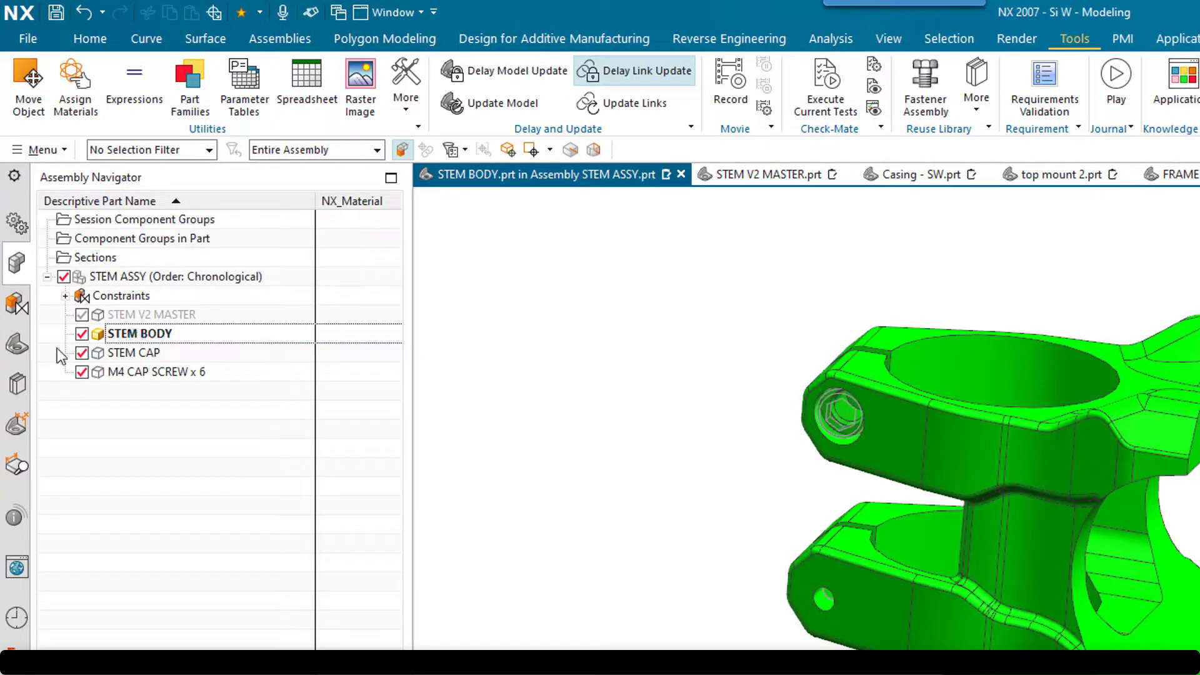
click(19, 347)
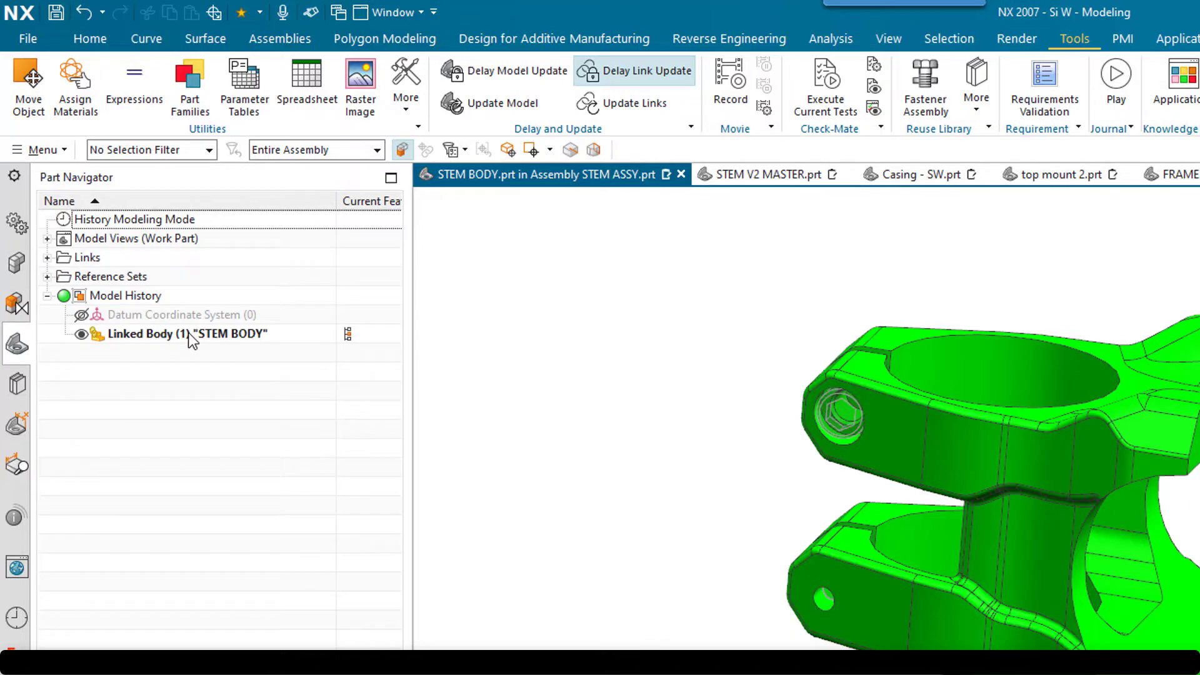
Make STEM CAP the work part and examine its feature history and geometry within the assembly
click(17, 262)
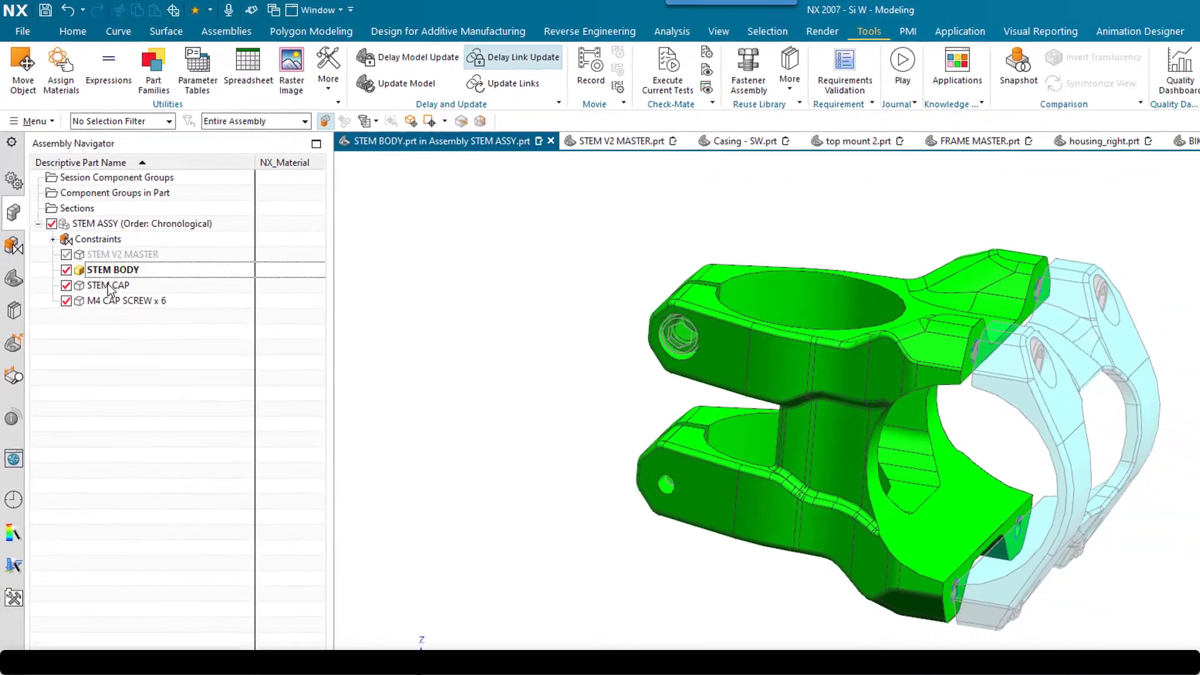
click(108, 286)
double_click(117, 287)
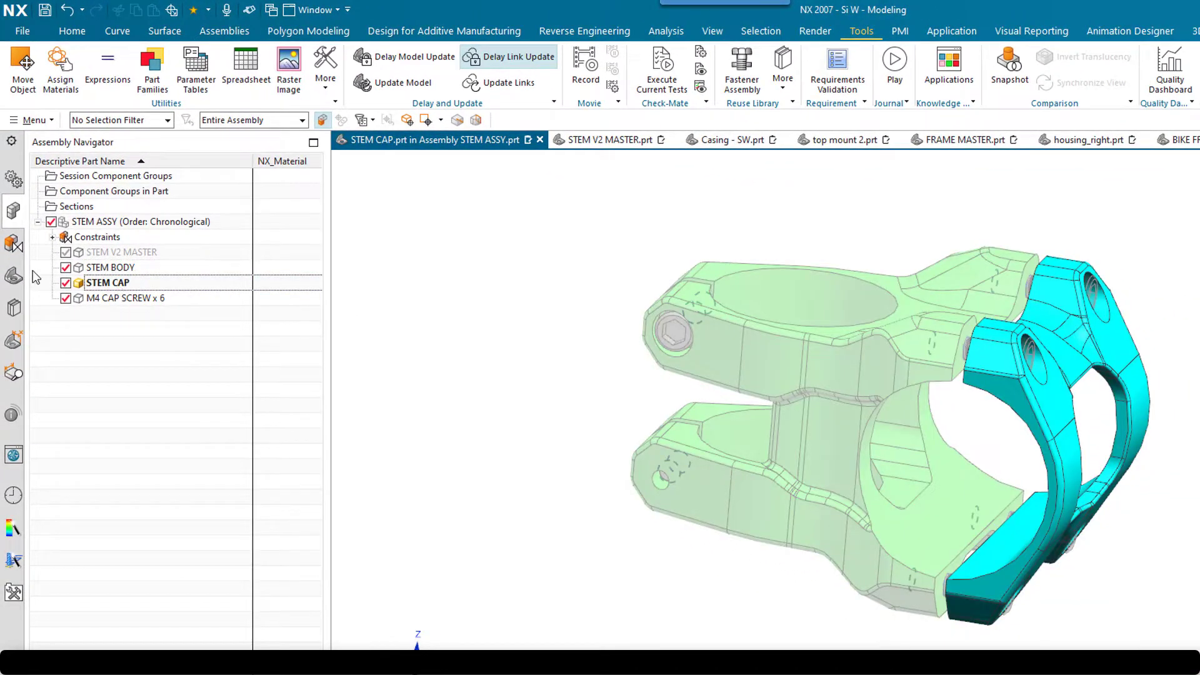
click(13, 276)
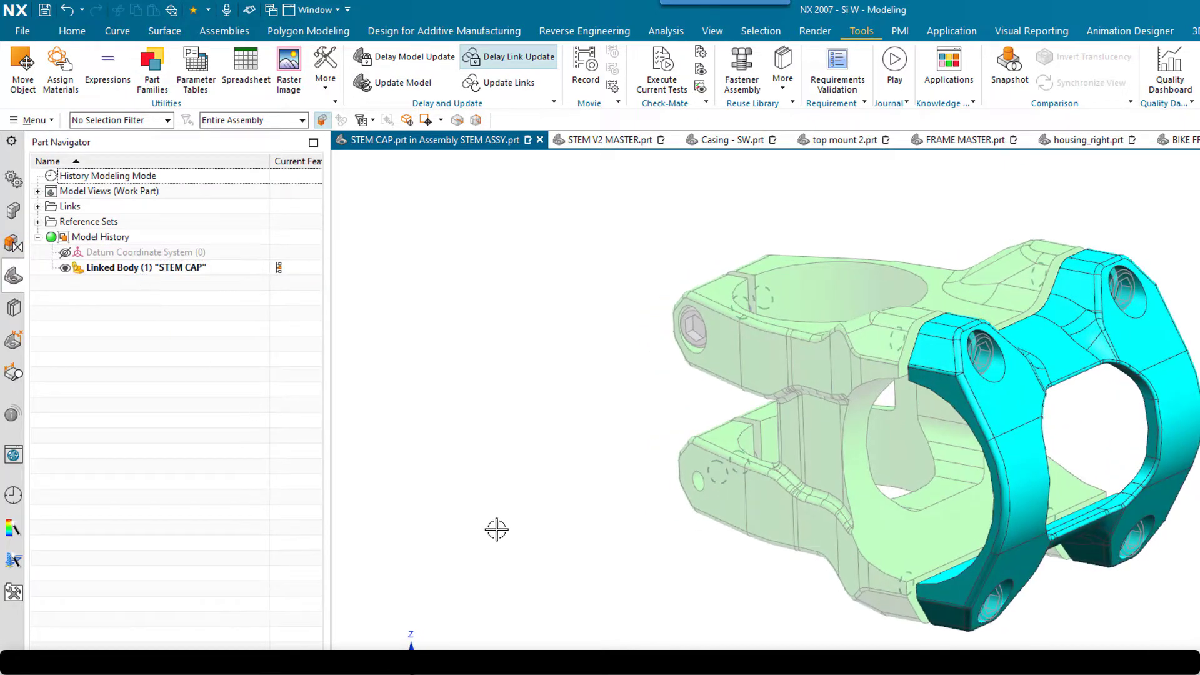
middle_drag(574, 415, 433, 404)
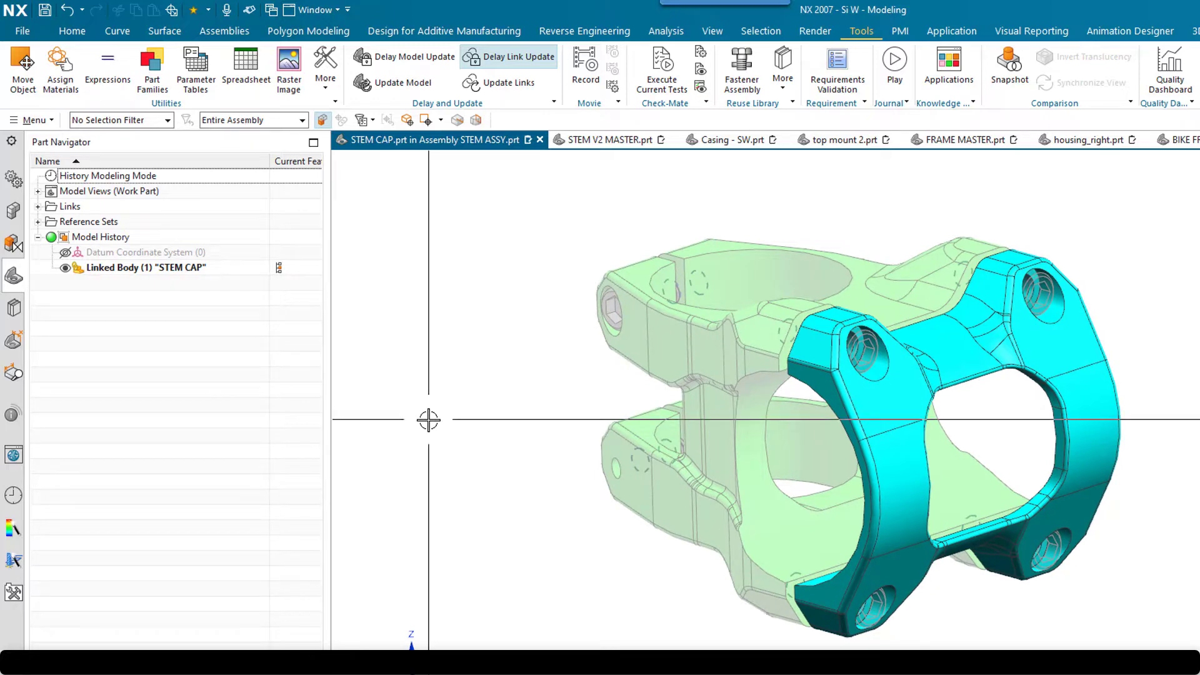
Make the top-level STEM ASSY the work part again
click(13, 211)
double_click(97, 223)
middle_drag(336, 413, 389, 426)
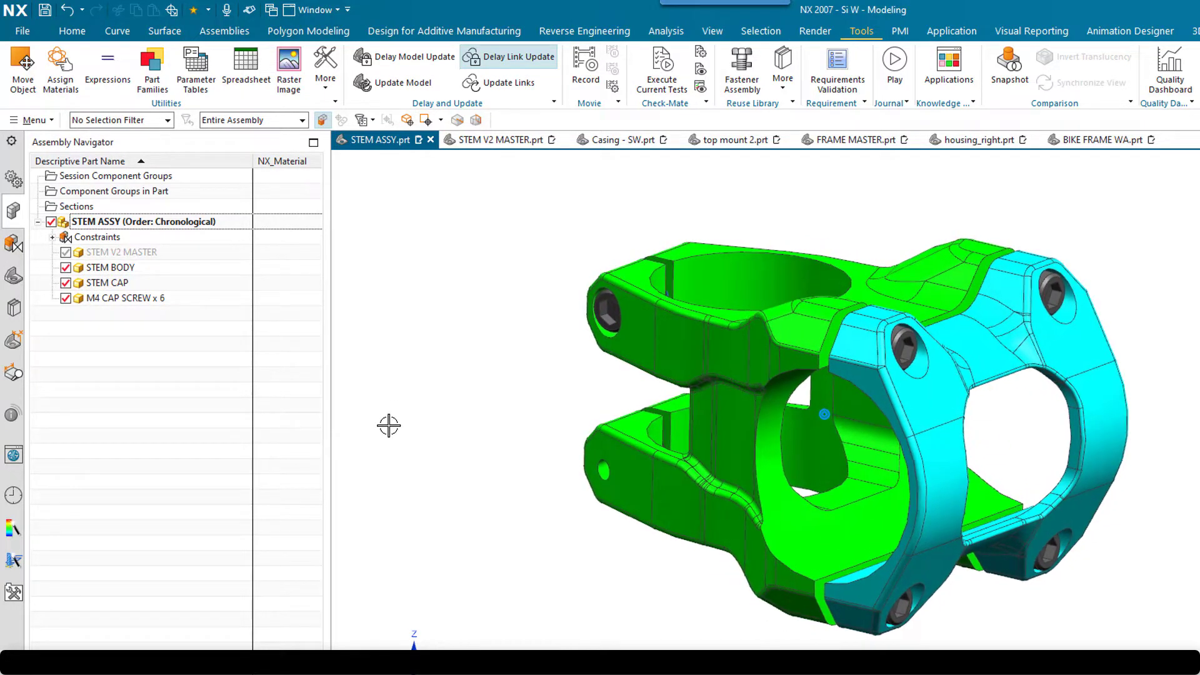
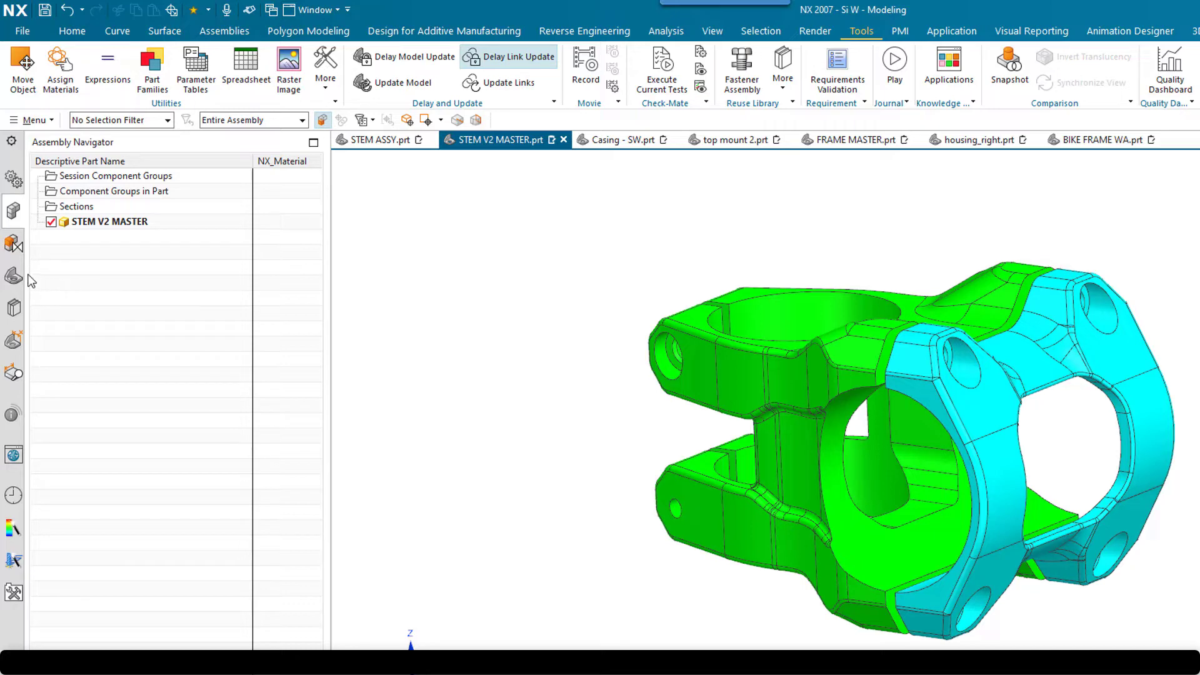
Examine the STEM CAP group in the master part's feature history and highlight its extracted body
click(13, 276)
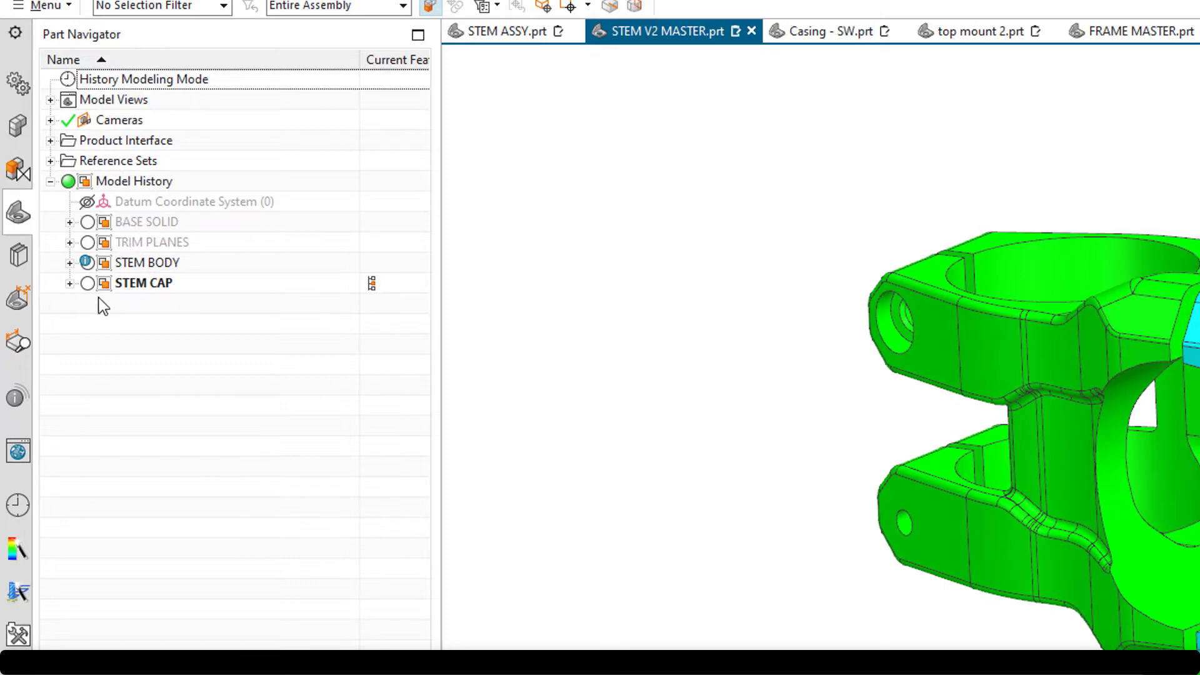
click(69, 283)
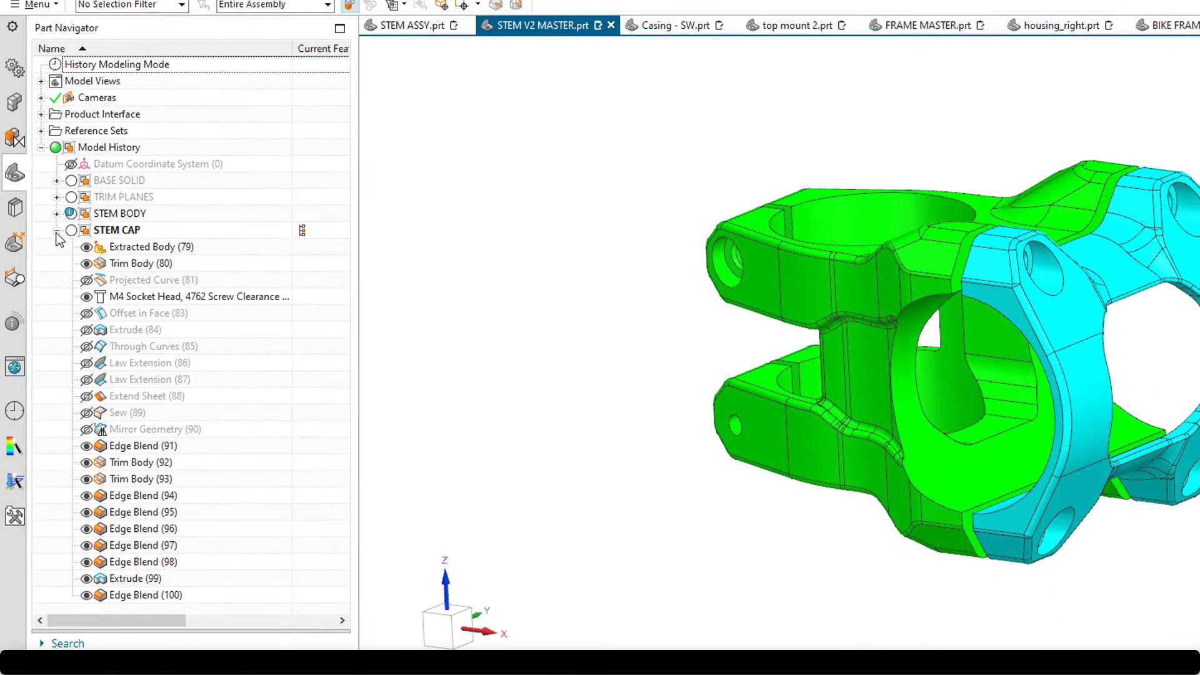
click(135, 248)
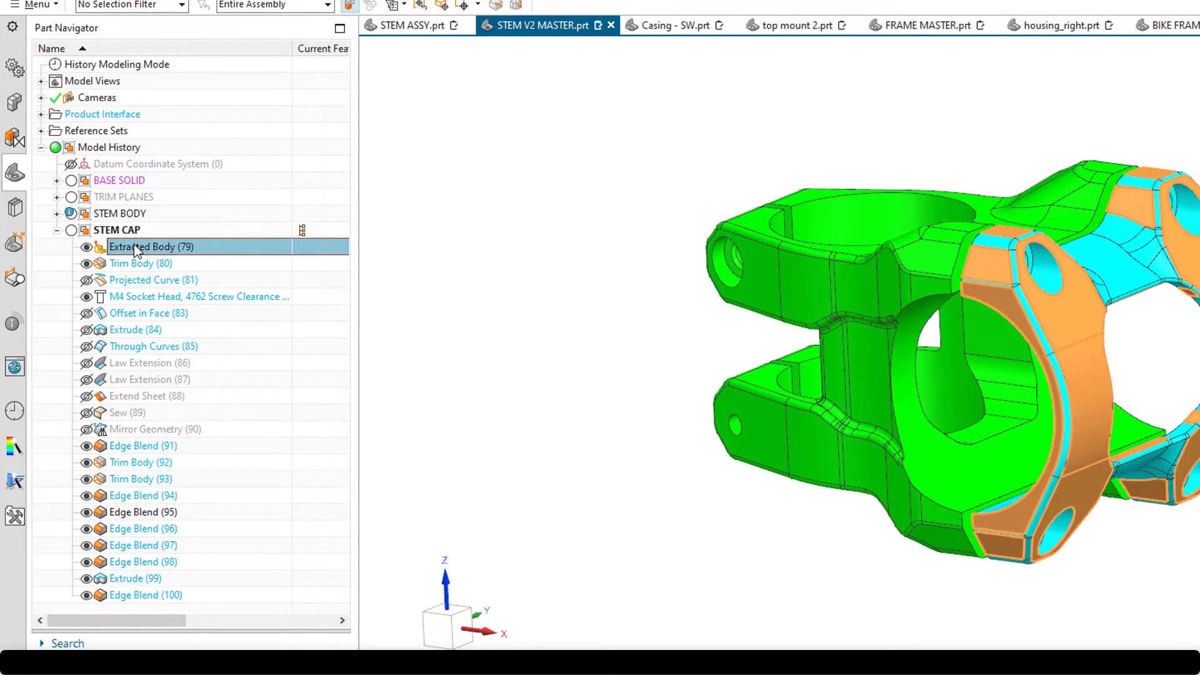
Review the features in the STEM BODY group and highlight the group's geometry in the model
click(57, 230)
click(57, 213)
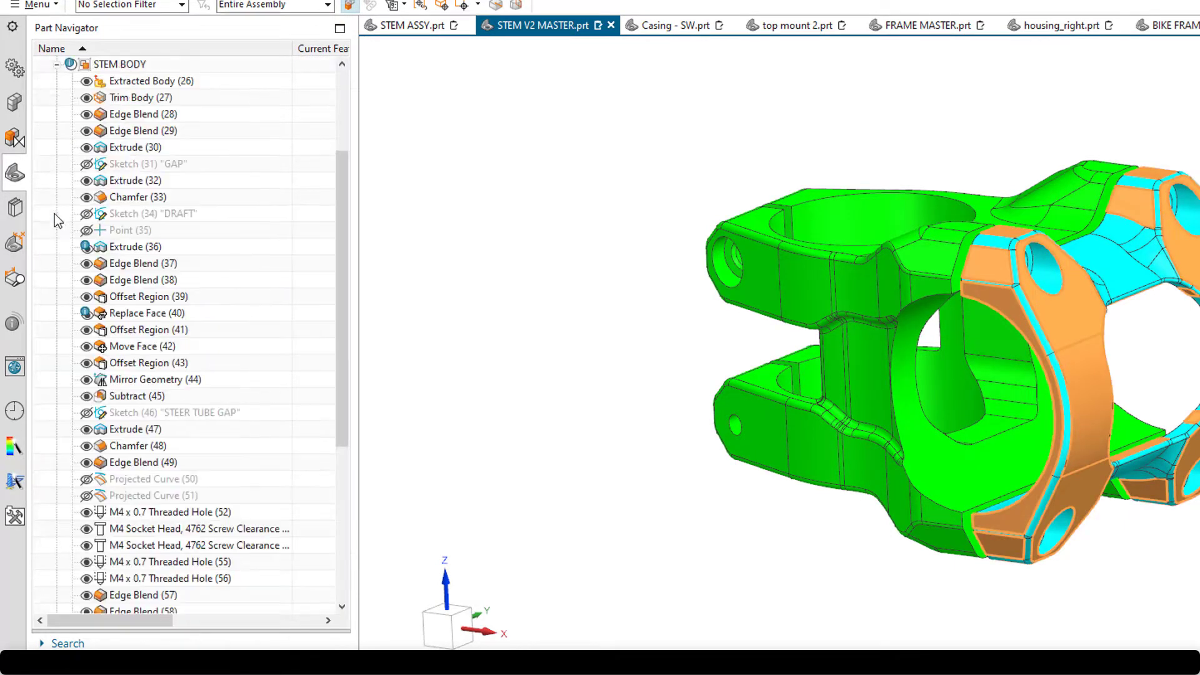
scroll(94, 125, up, 3)
click(113, 166)
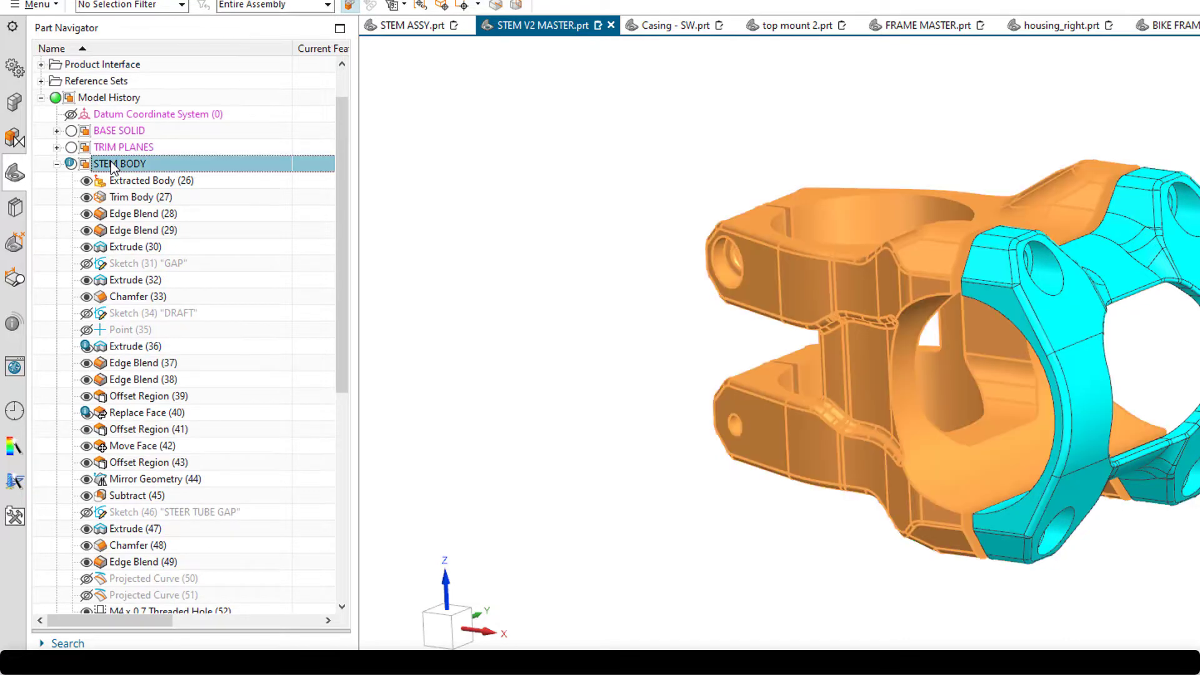
click(57, 164)
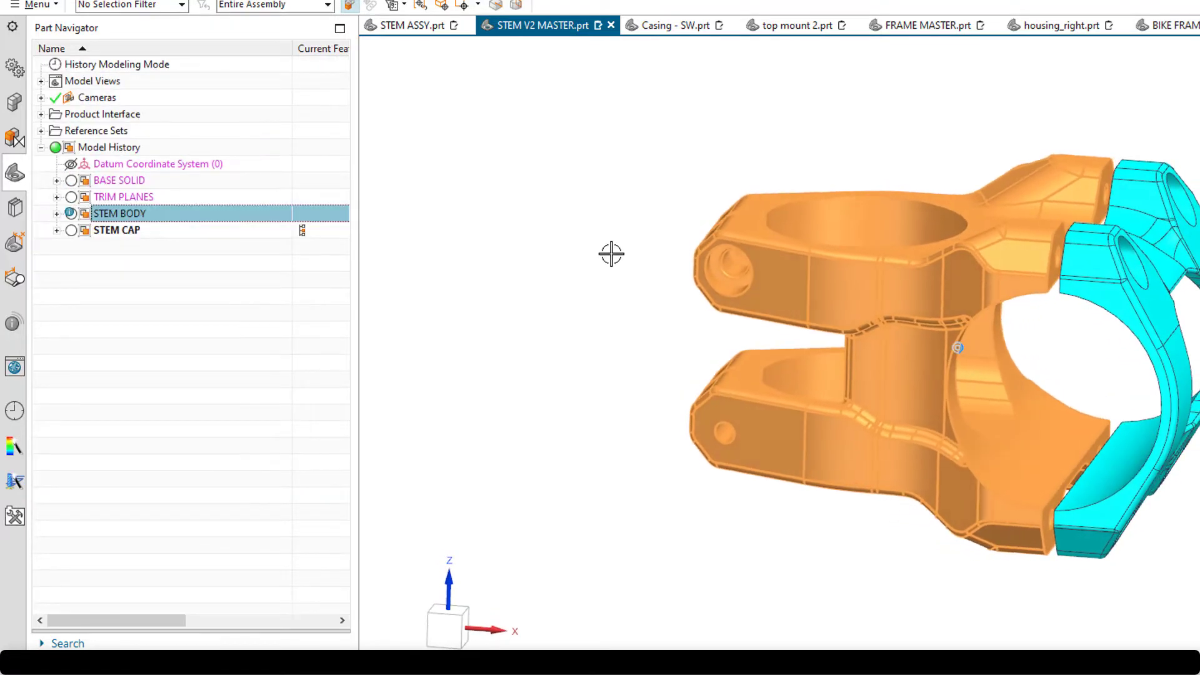
click(67, 259)
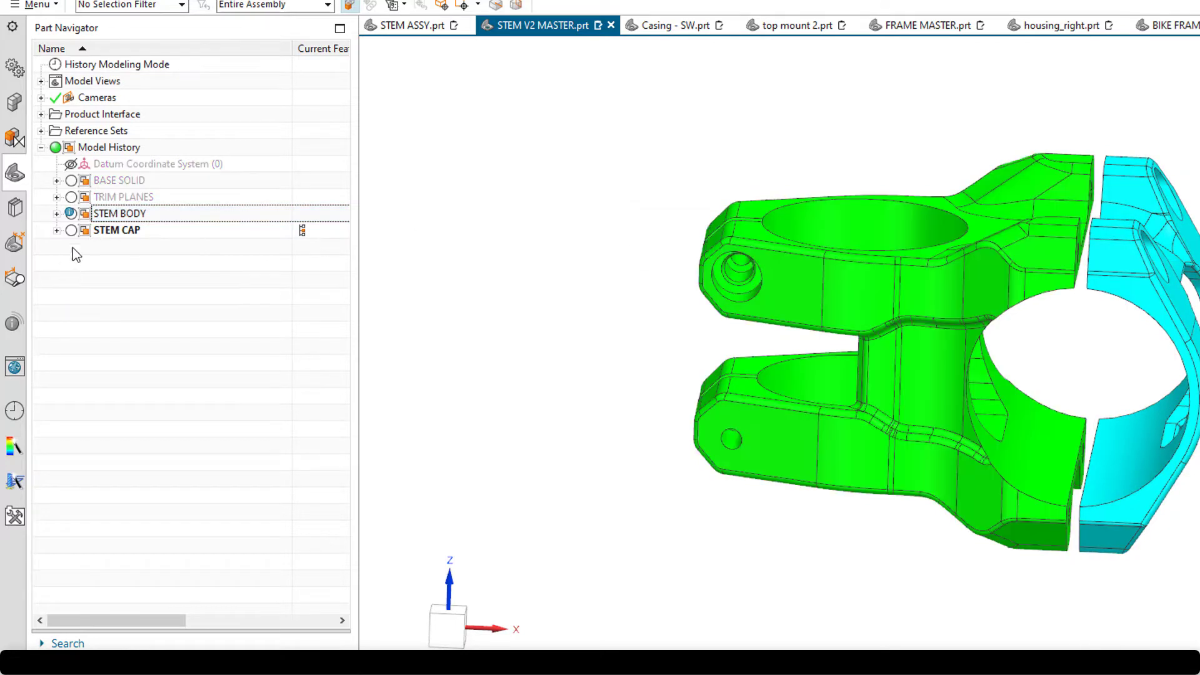
Show the BASE SOLID group's geometry and expand the group to list its features
right_click(110, 181)
click(157, 193)
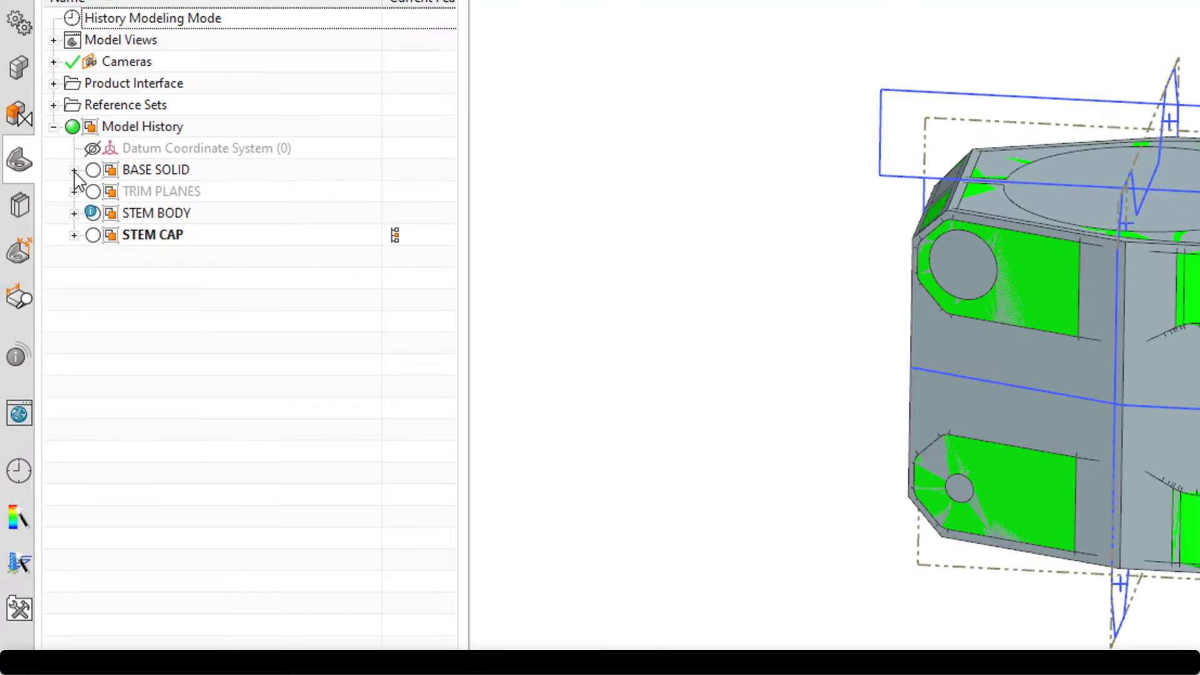
click(43, 231)
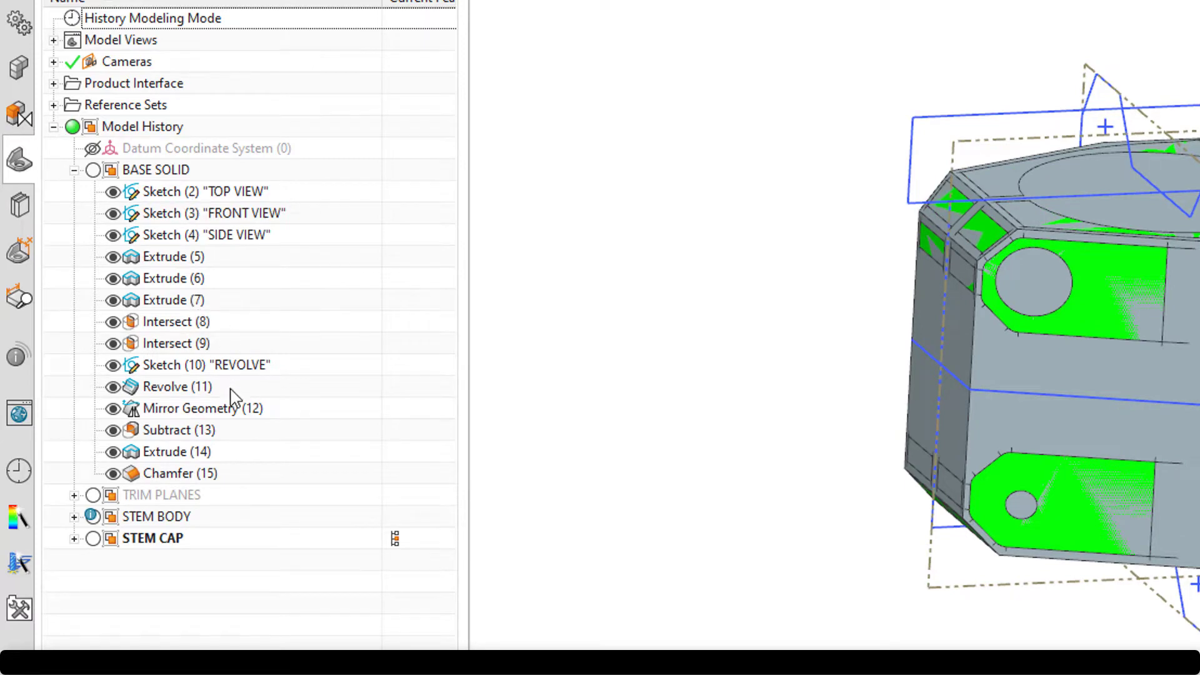
Make BASE SOLID the active group, show only its geometry and examine it from several sides
click(92, 169)
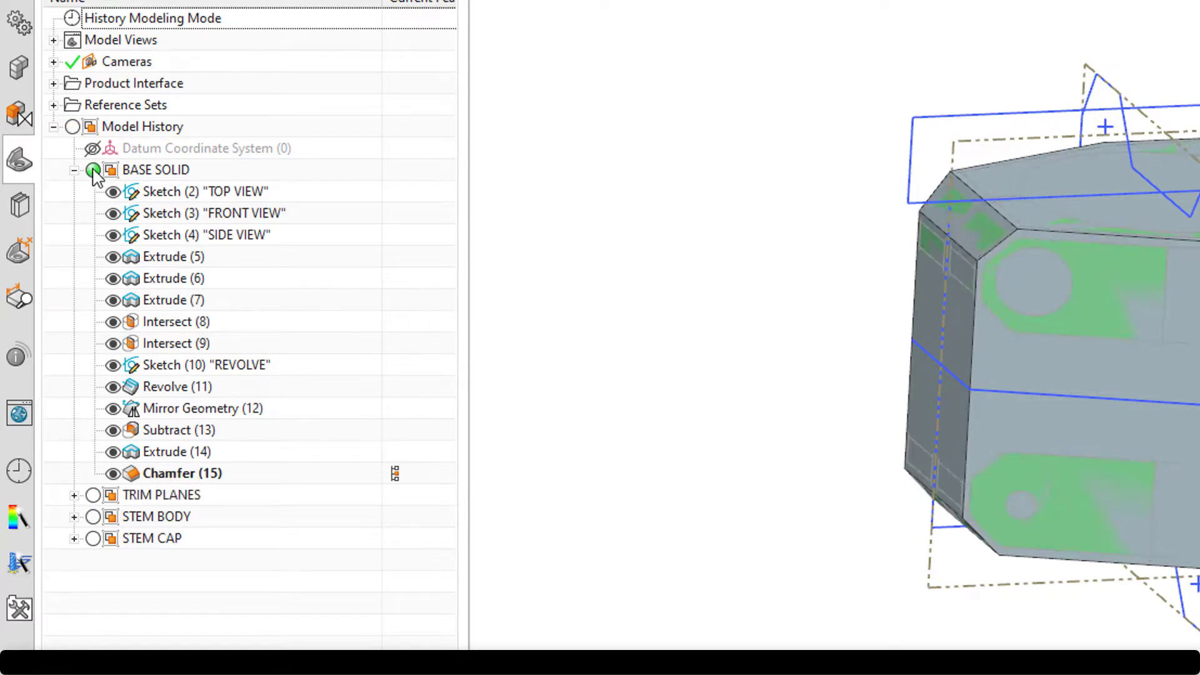
right_click(145, 172)
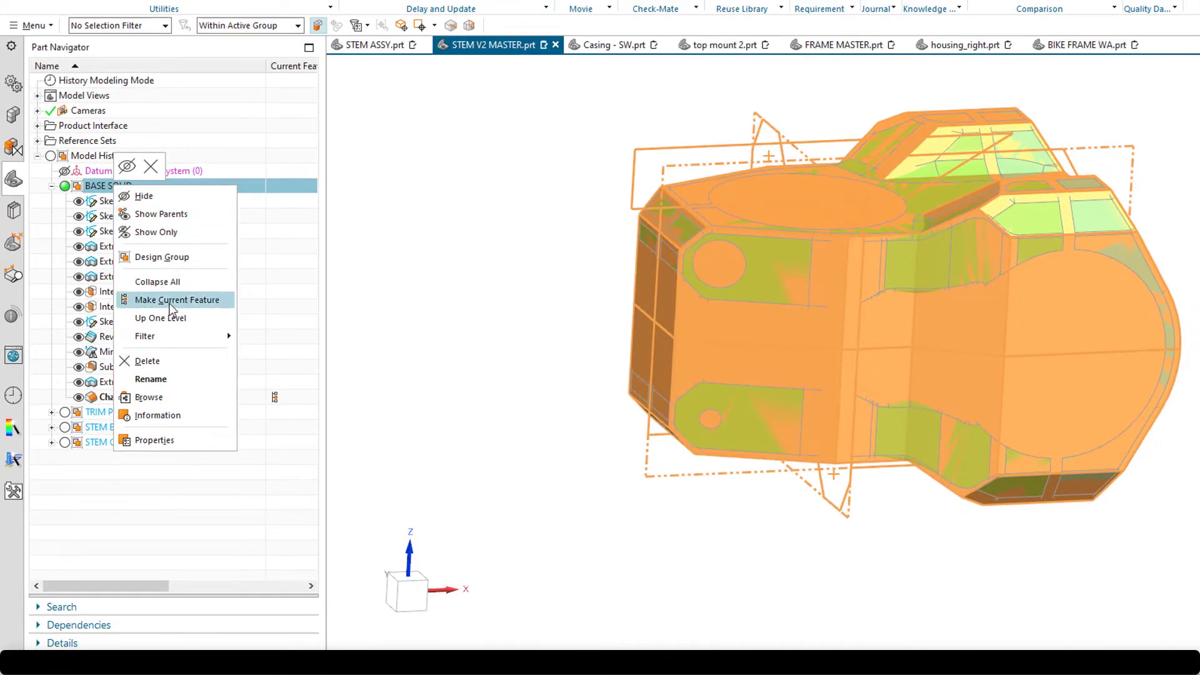
click(181, 232)
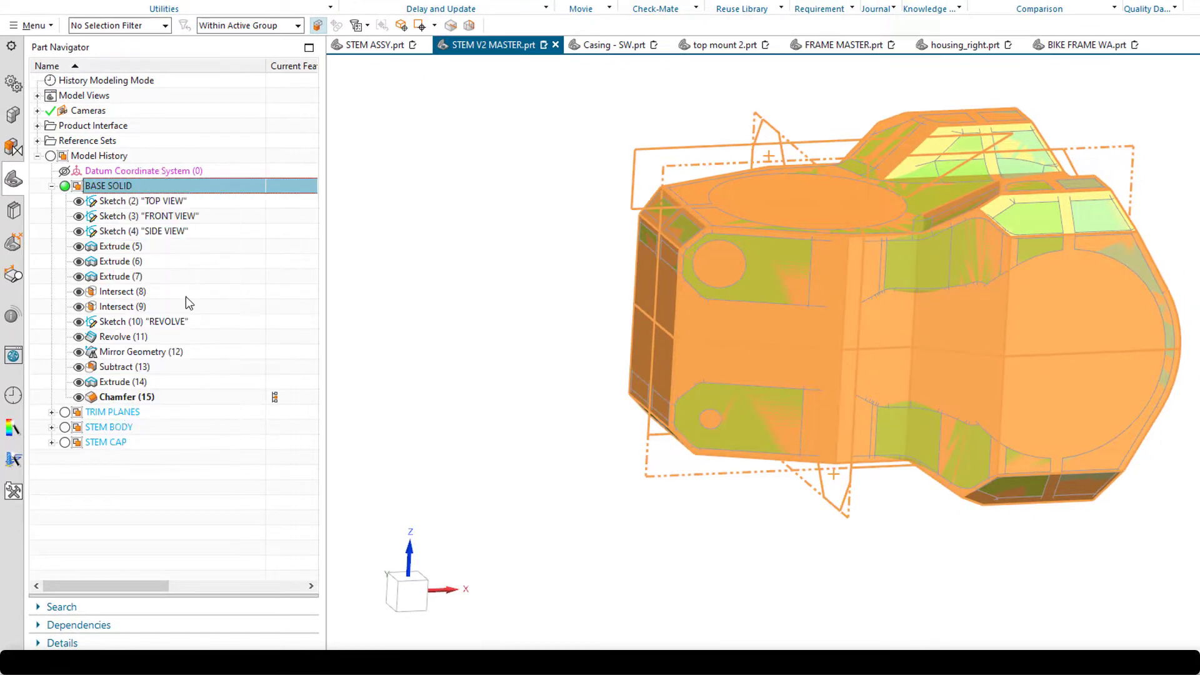
key(ctrl+alt+r)
key(Escape)
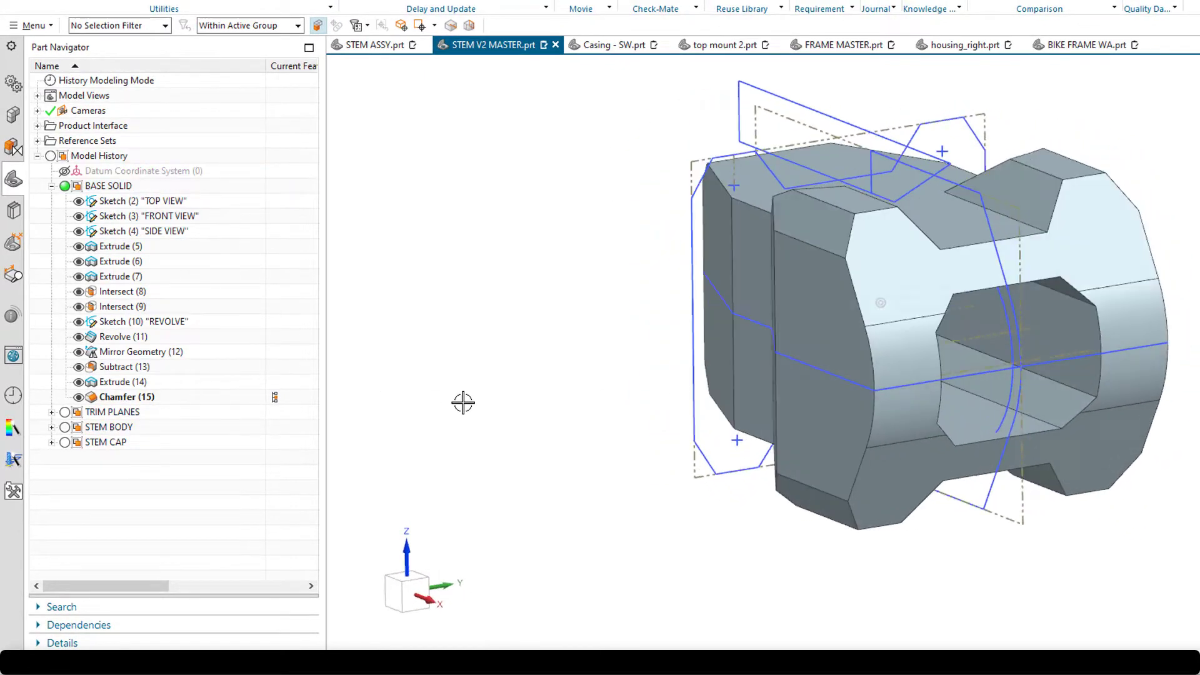
key(ctrl+alt+f)
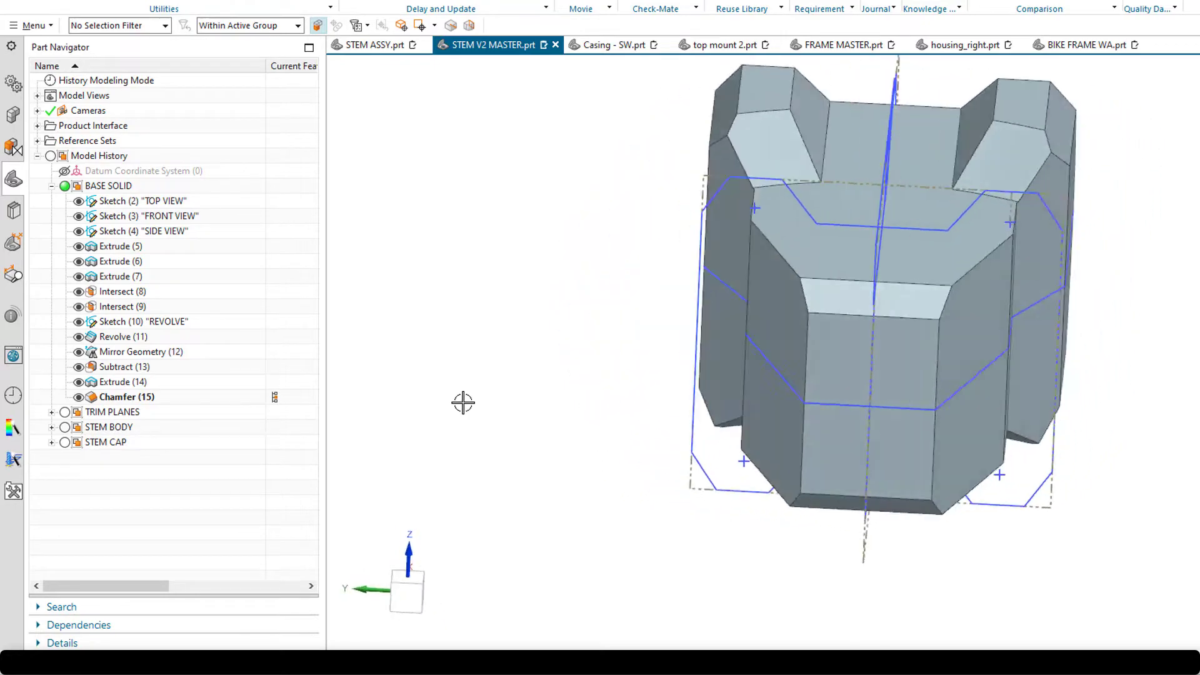
key(ctrl+alt+r)
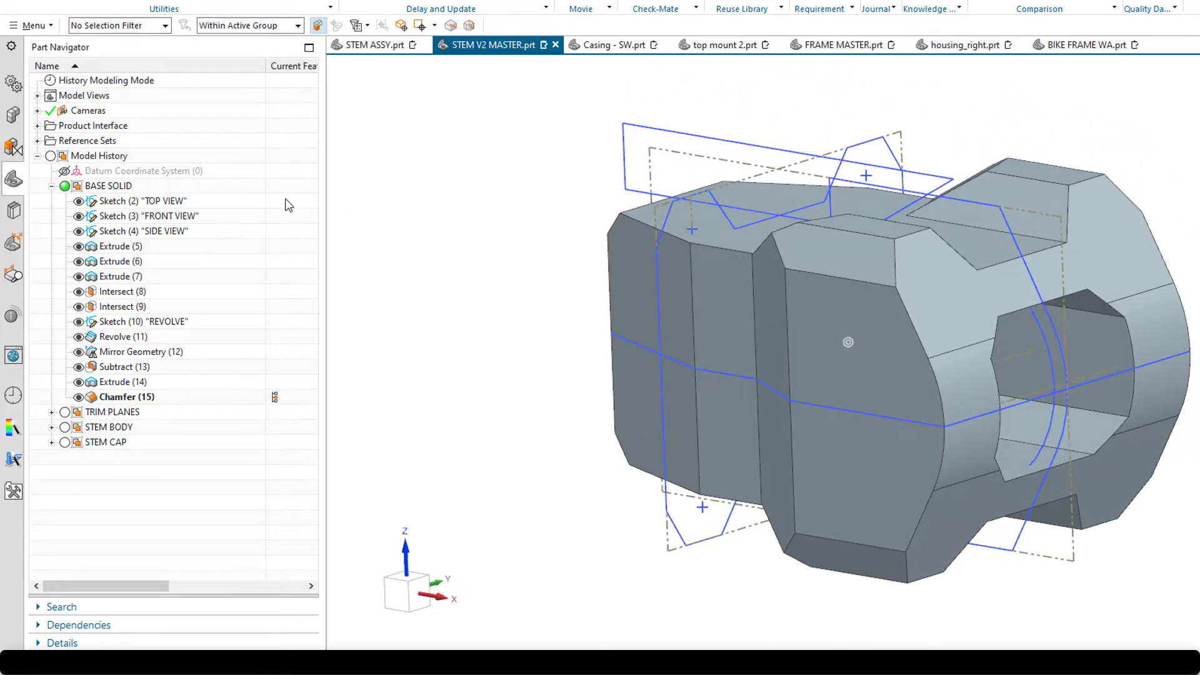
Enable Delay Model Update in the modeling preferences with Model Delay and Update Granularity set to Group
click(31, 26)
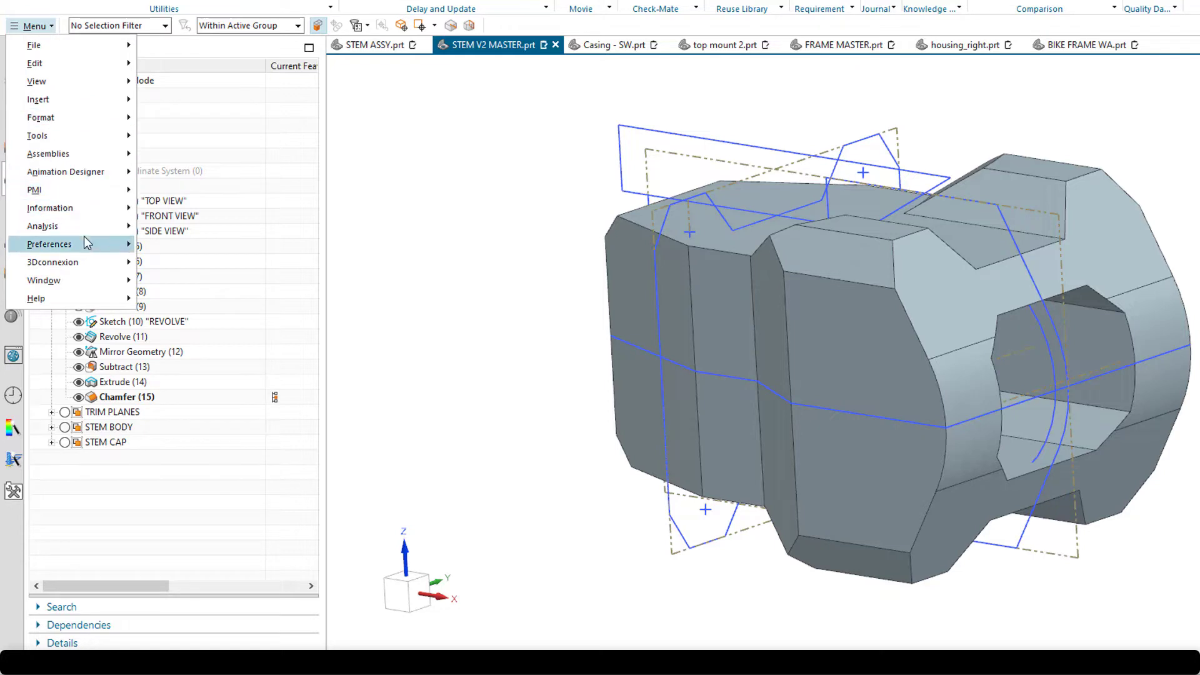
mouse_move(94, 246)
click(187, 247)
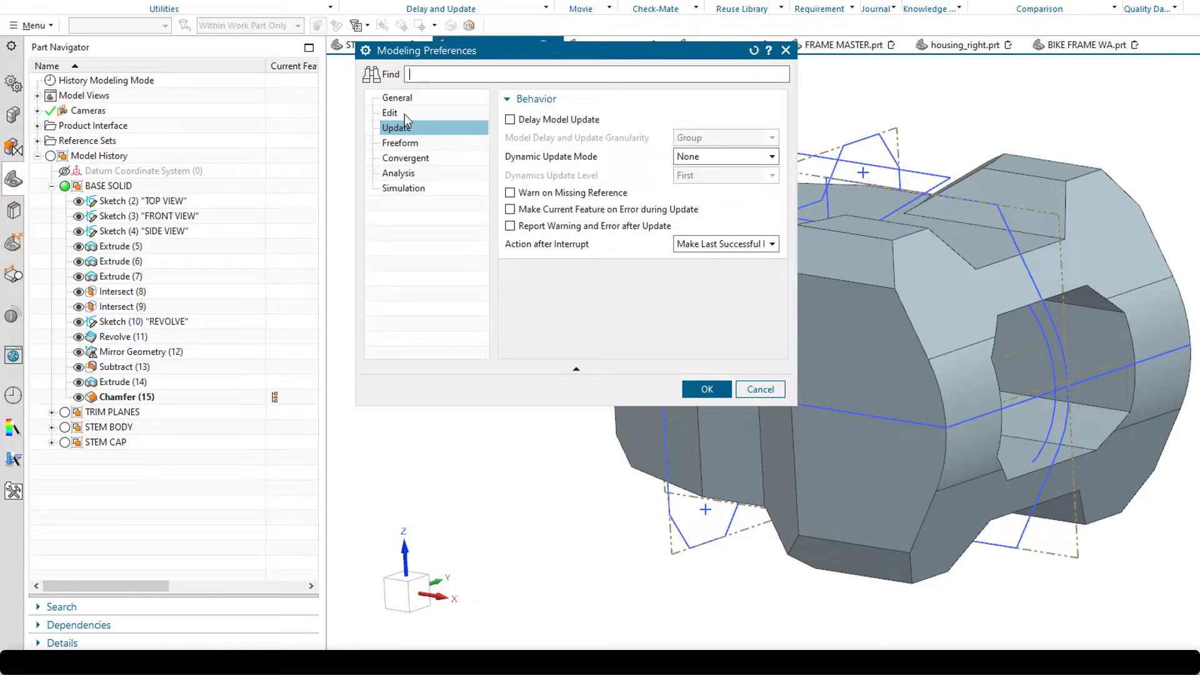
click(510, 120)
click(708, 138)
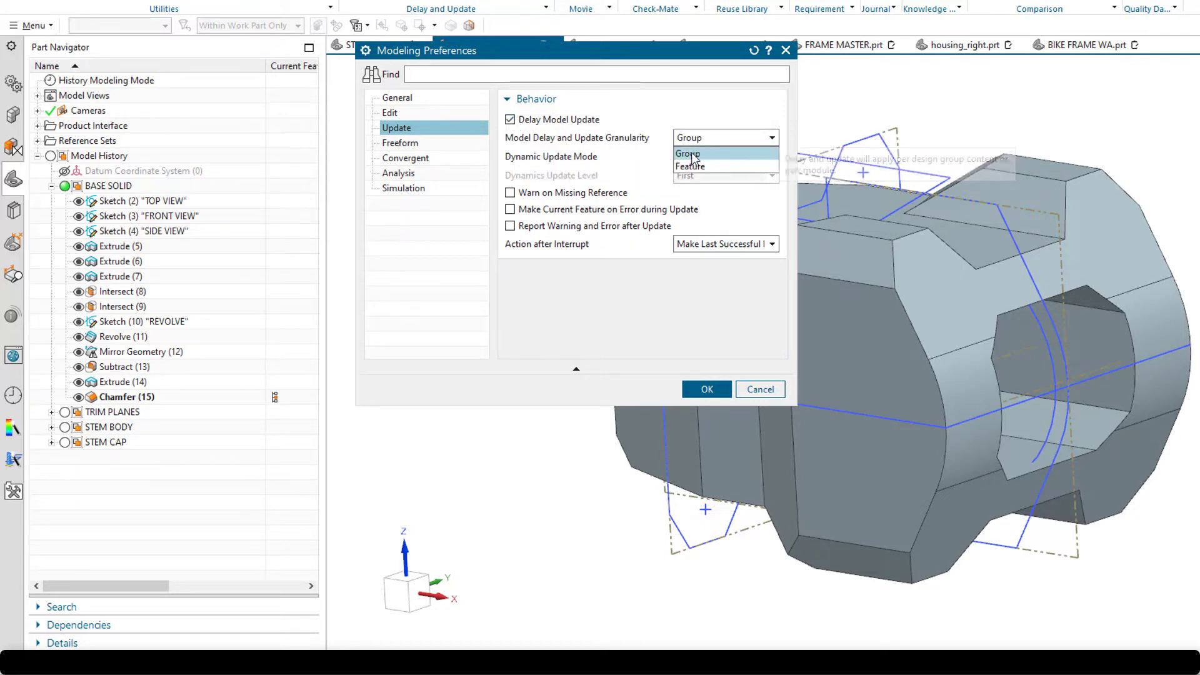
click(689, 155)
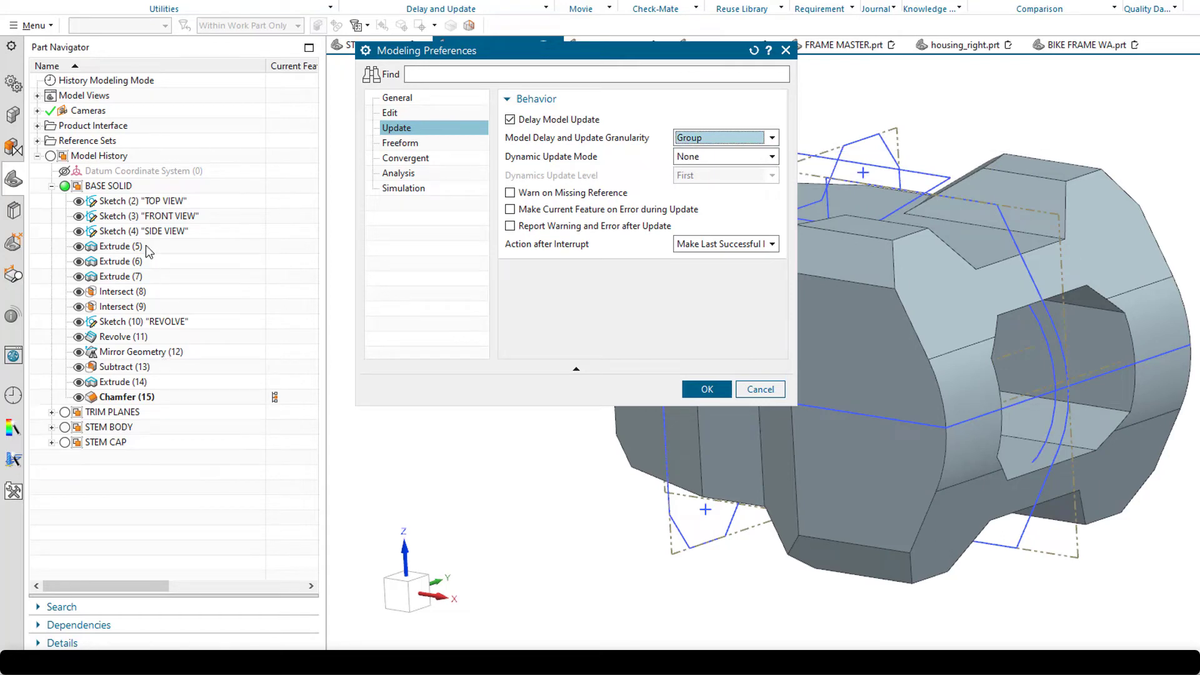
click(703, 389)
Collapse the BASE SOLID group and hide its geometry
middle_drag(693, 390, 487, 398)
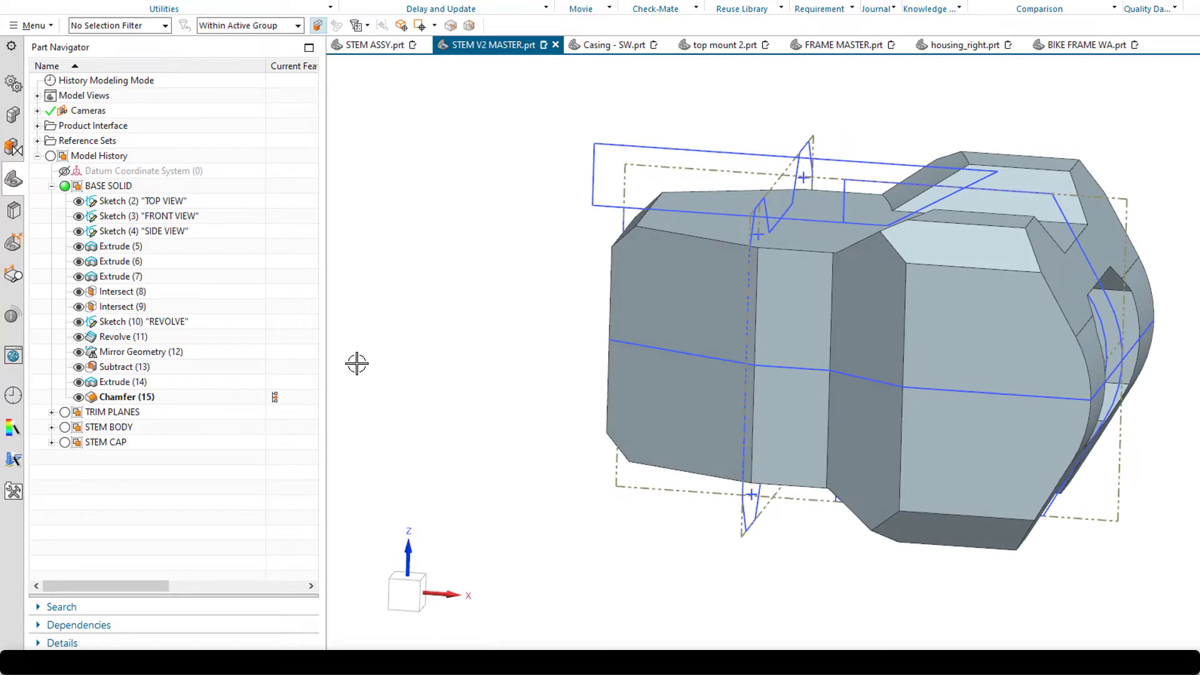
mouse_move(357, 364)
middle_down()
mouse_move(351, 354)
mouse_move(369, 343)
middle_up()
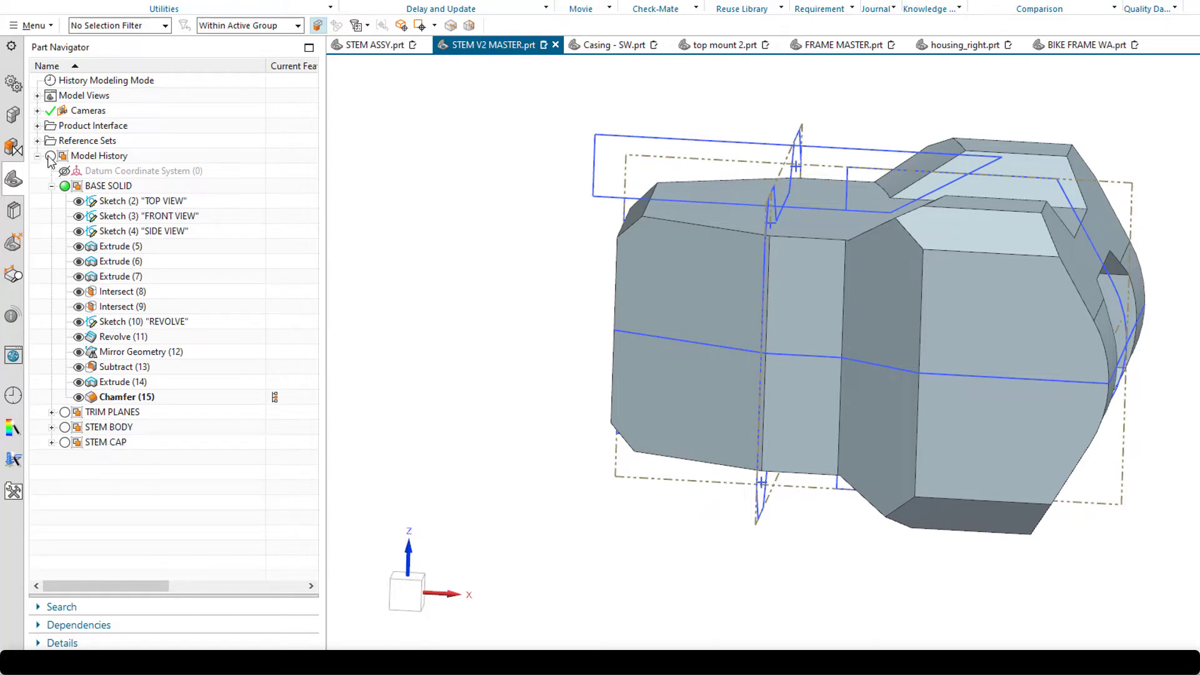
click(51, 187)
right_click(113, 191)
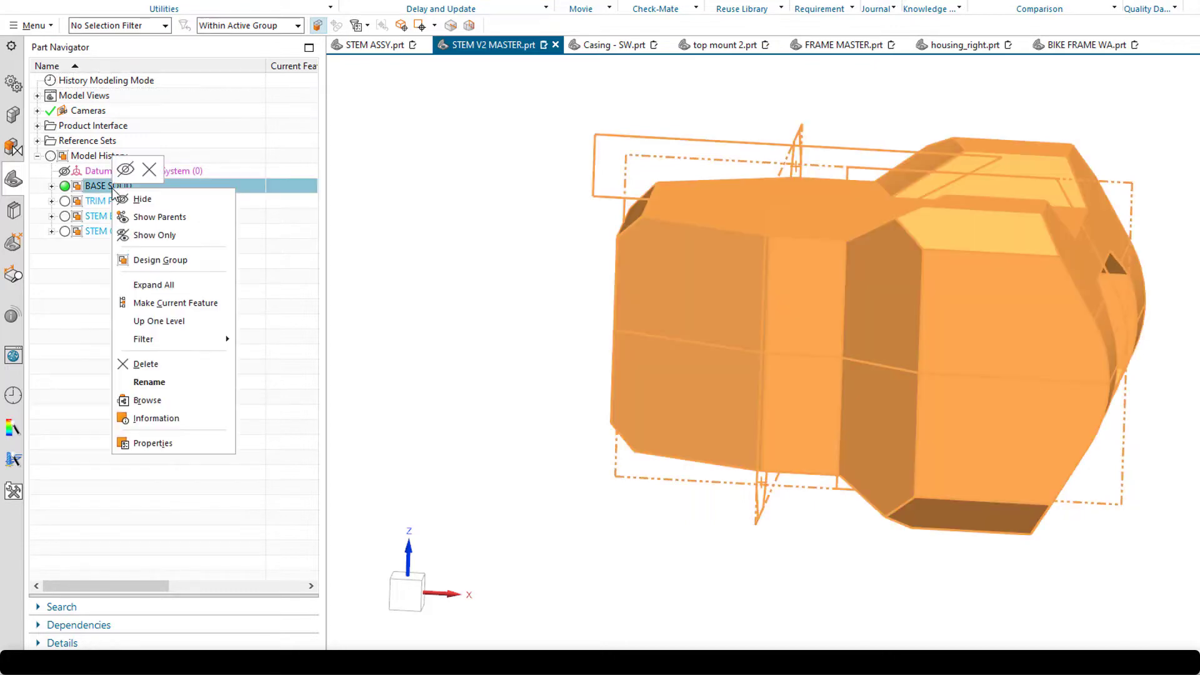
click(167, 214)
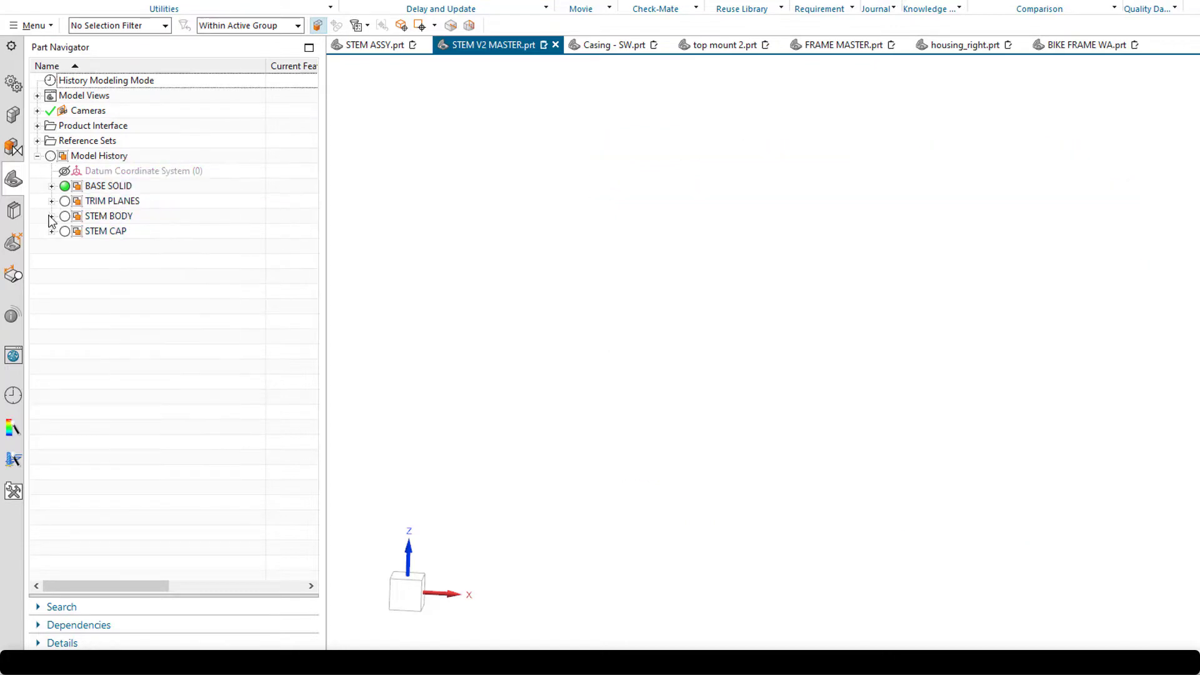
Expand the STEM BODY group, make it the active group and show only its geometry
click(52, 216)
scroll(105, 144, up, 2)
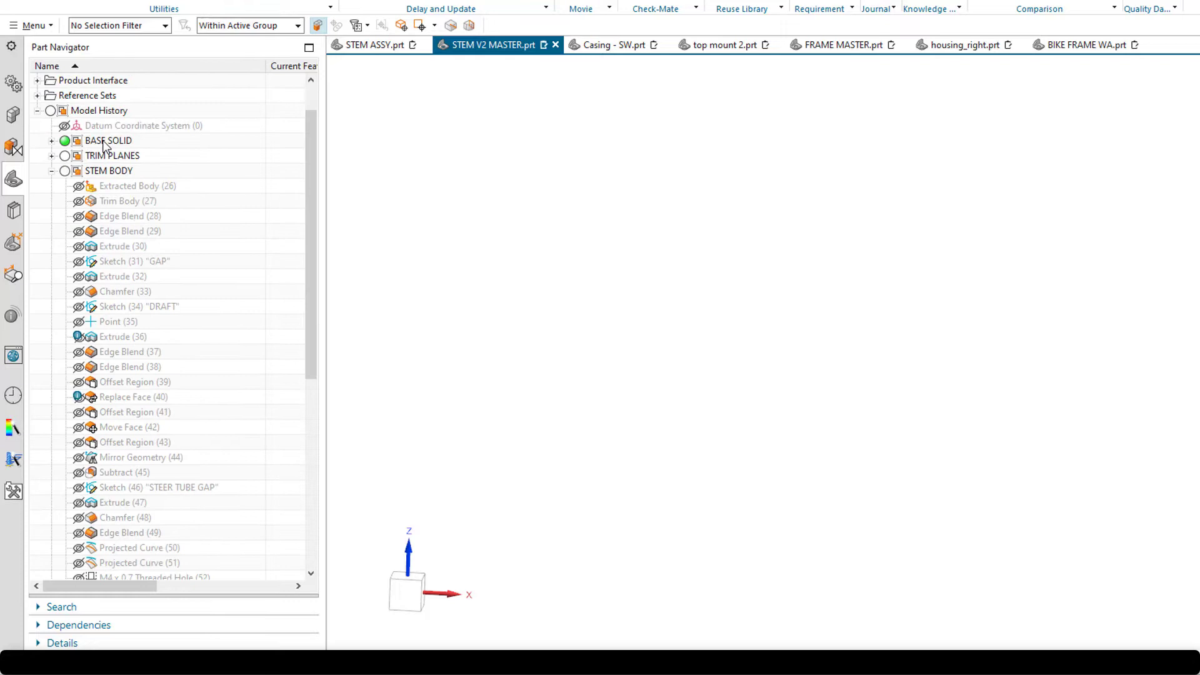
click(65, 171)
right_click(107, 175)
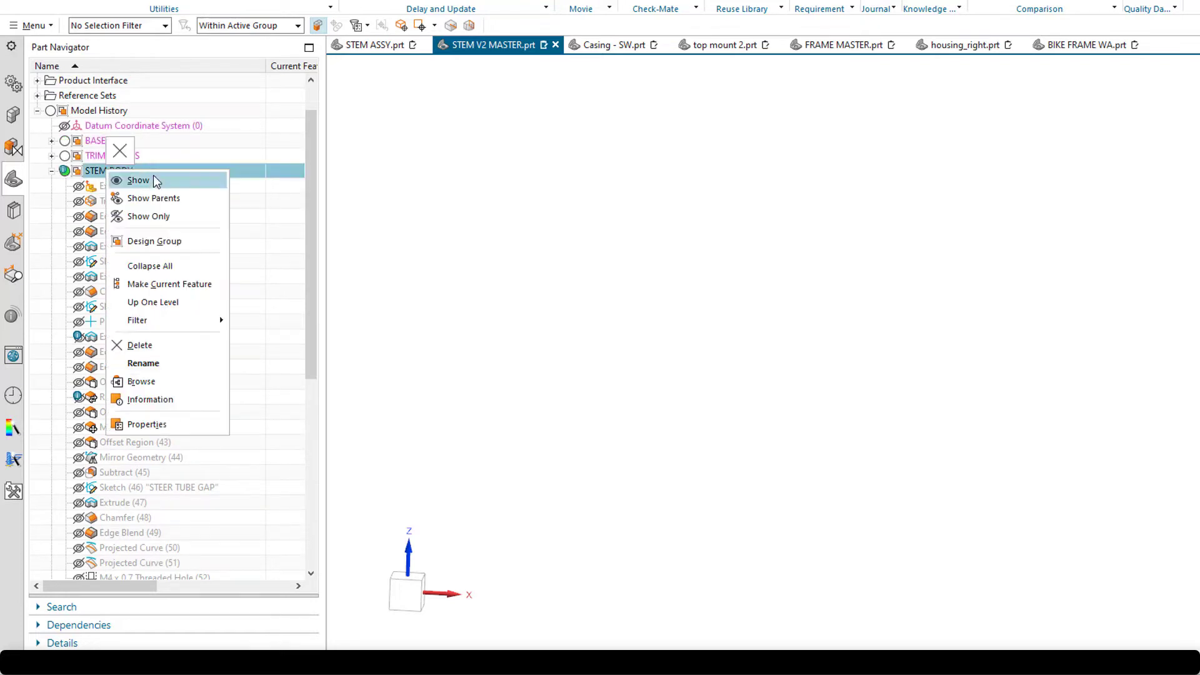
click(159, 216)
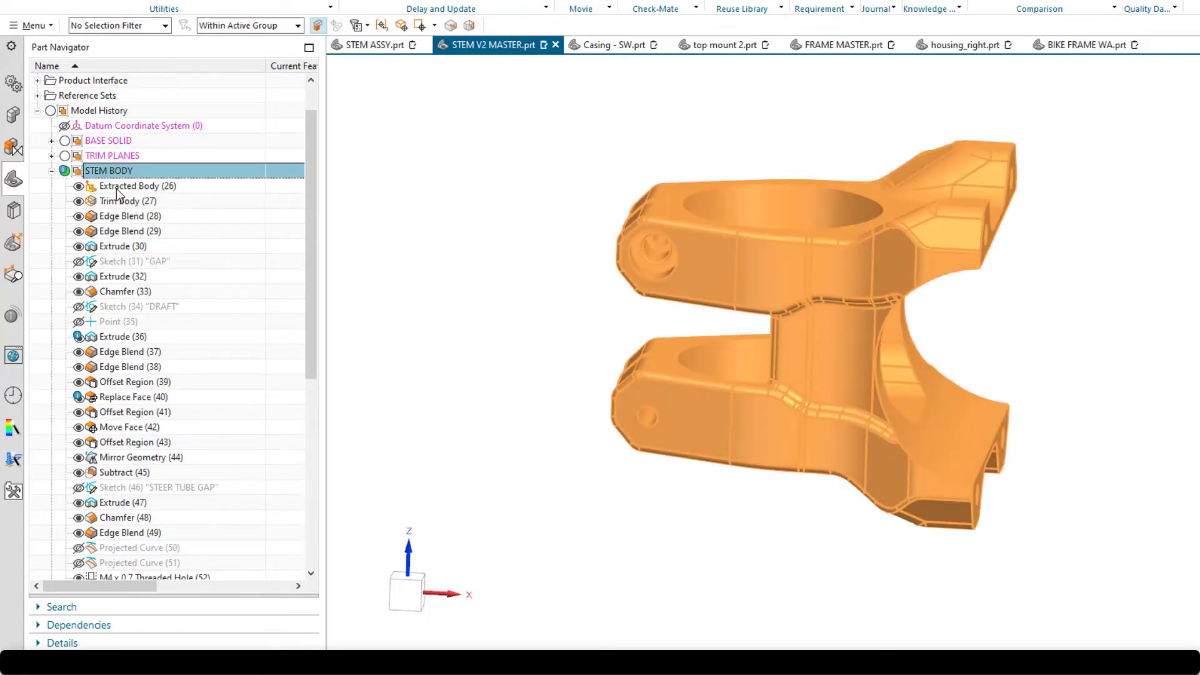
Widen the feature history and roll STEM BODY back to Extracted Body (26), reviewing the features that follow it
drag(326, 191, 403, 191)
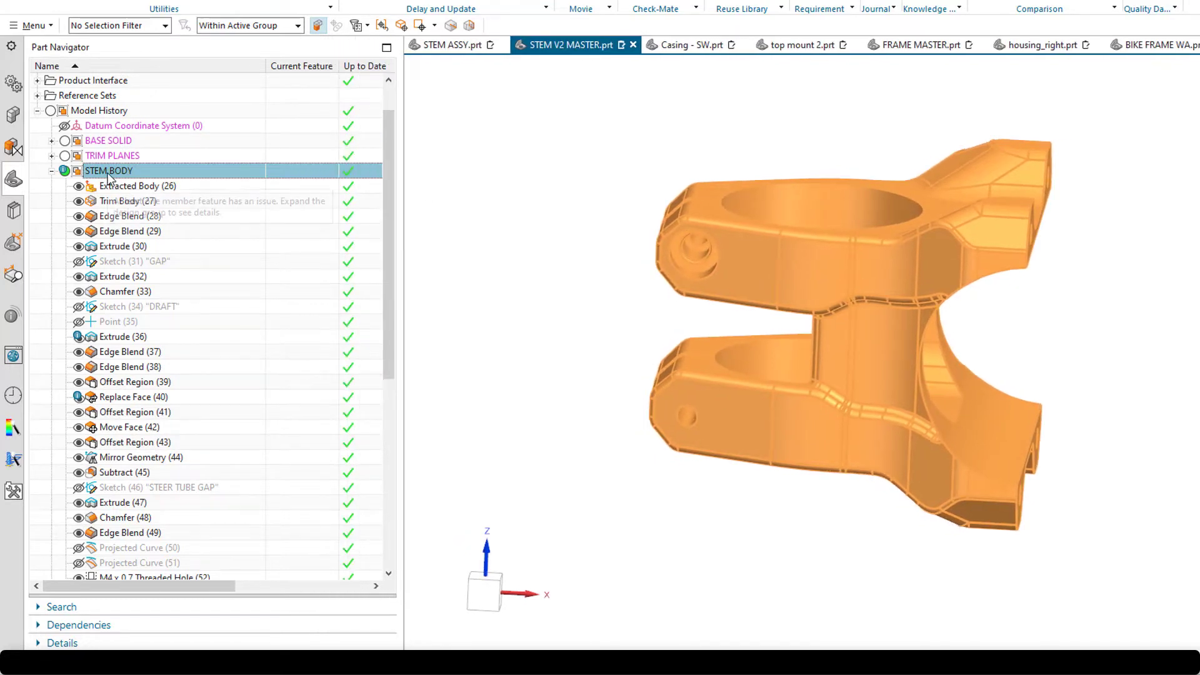
double_click(285, 186)
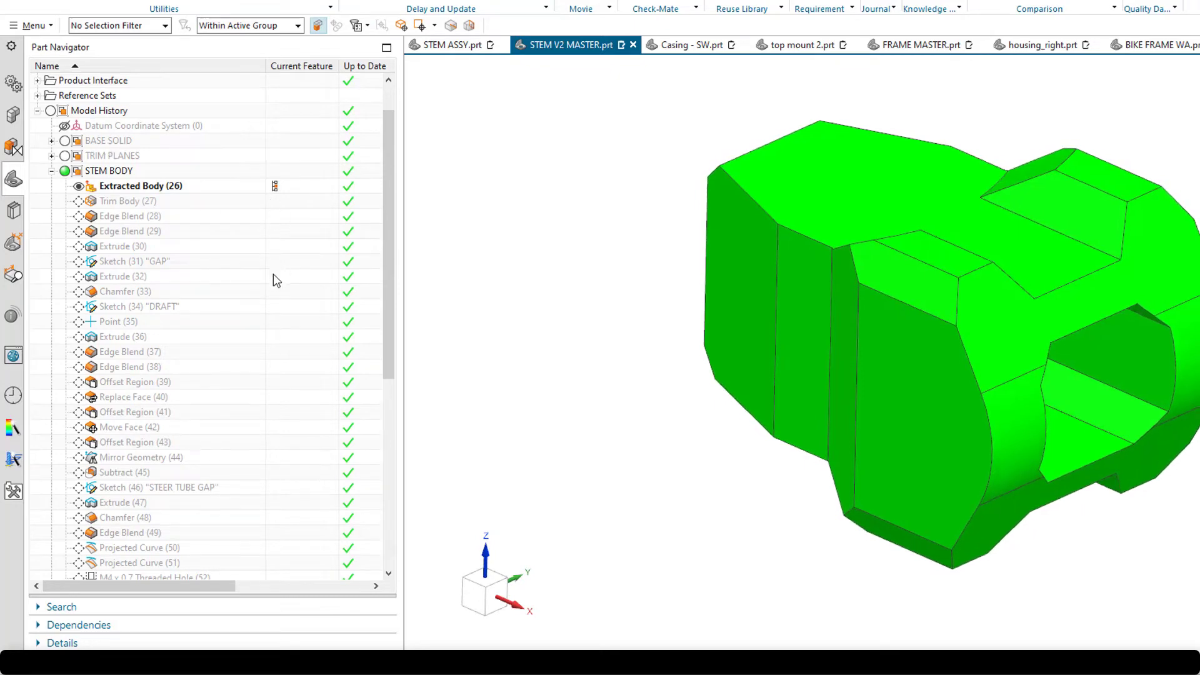
scroll(274, 290, down, 2)
scroll(275, 341, down, 6)
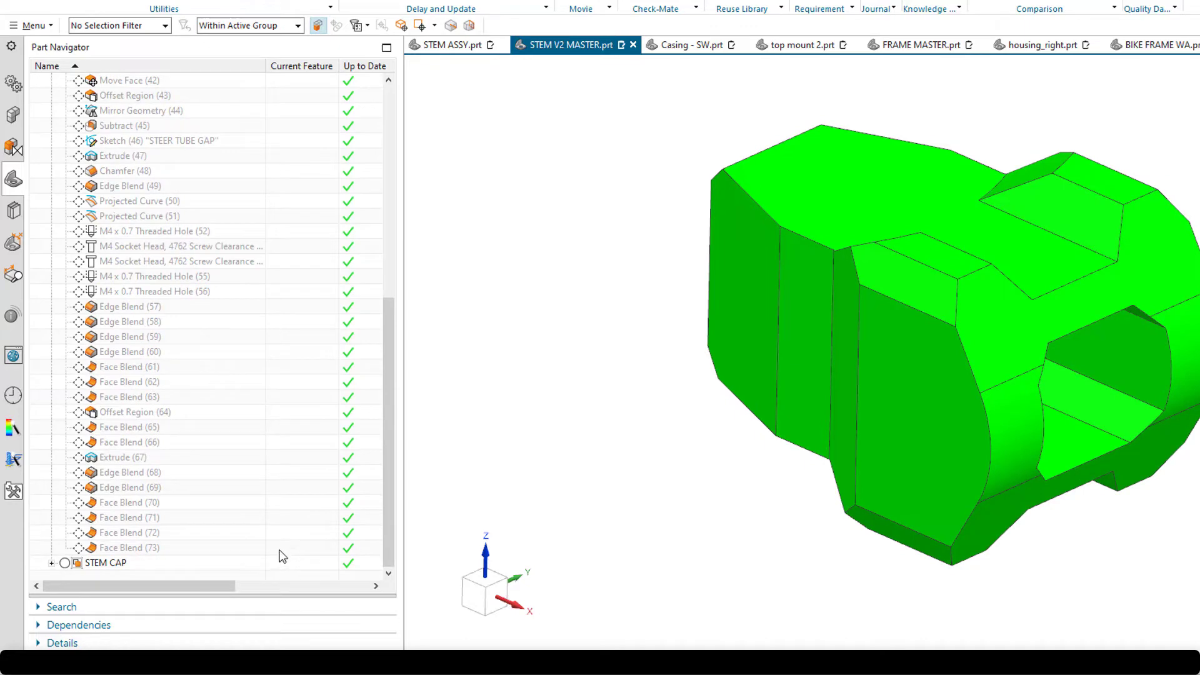
Roll STEM BODY forward to its last feature, Face Blend (73), and inspect the finished body from several sides
key(ctrl+shift+Home)
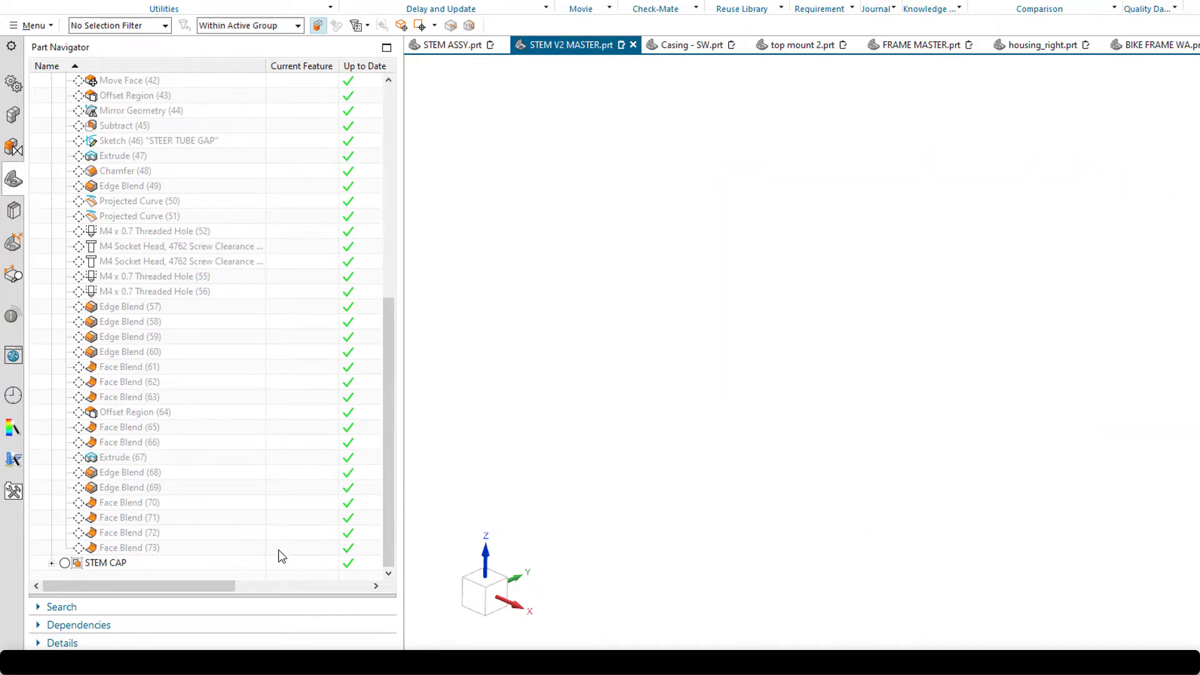
middle_drag(650, 350, 541, 364)
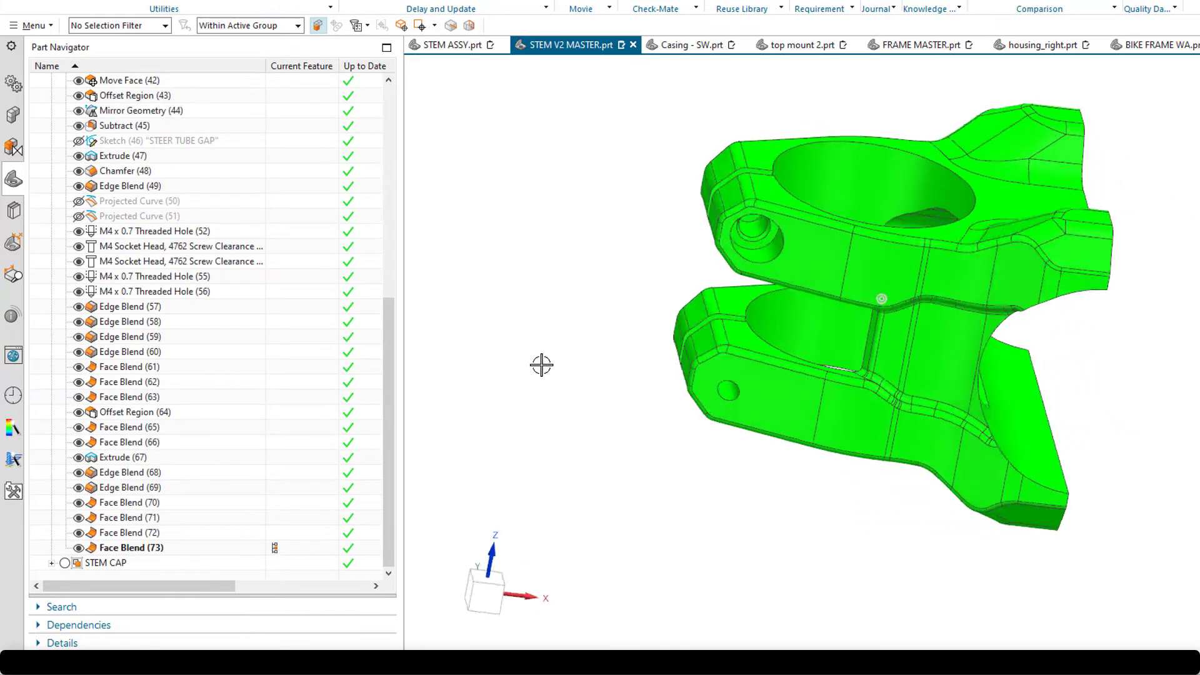
key(End)
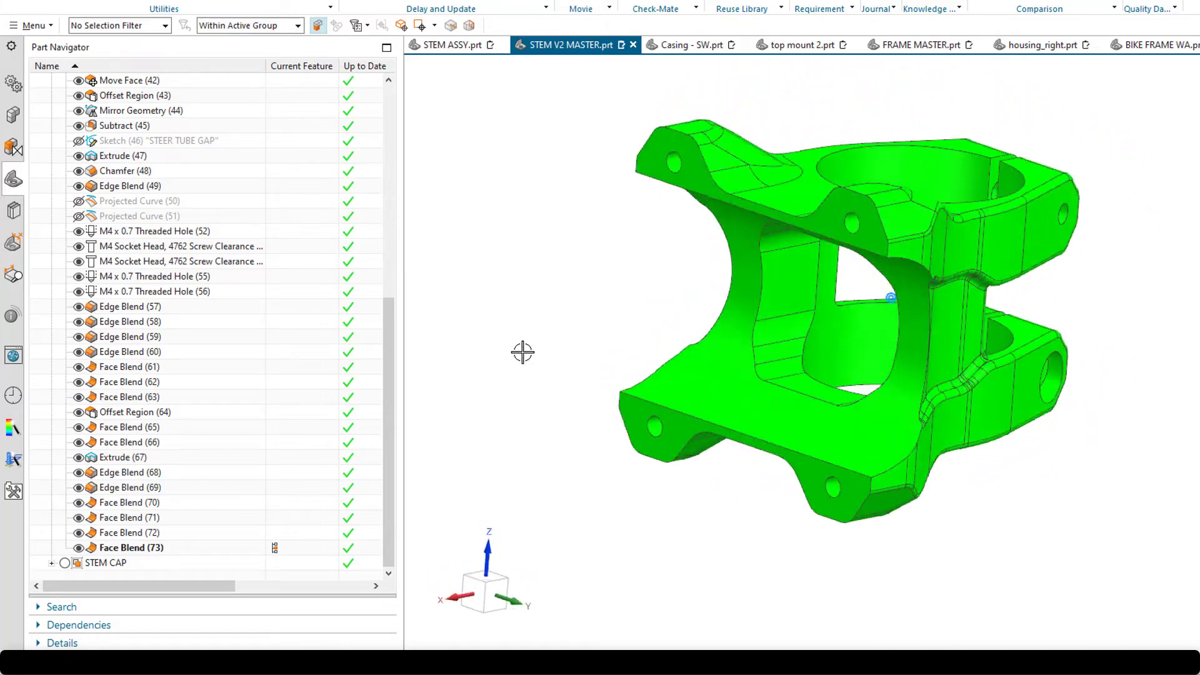
Collapse the STEM BODY group, then expand STEM CAP and show only its geometry
scroll(306, 312, up, 5)
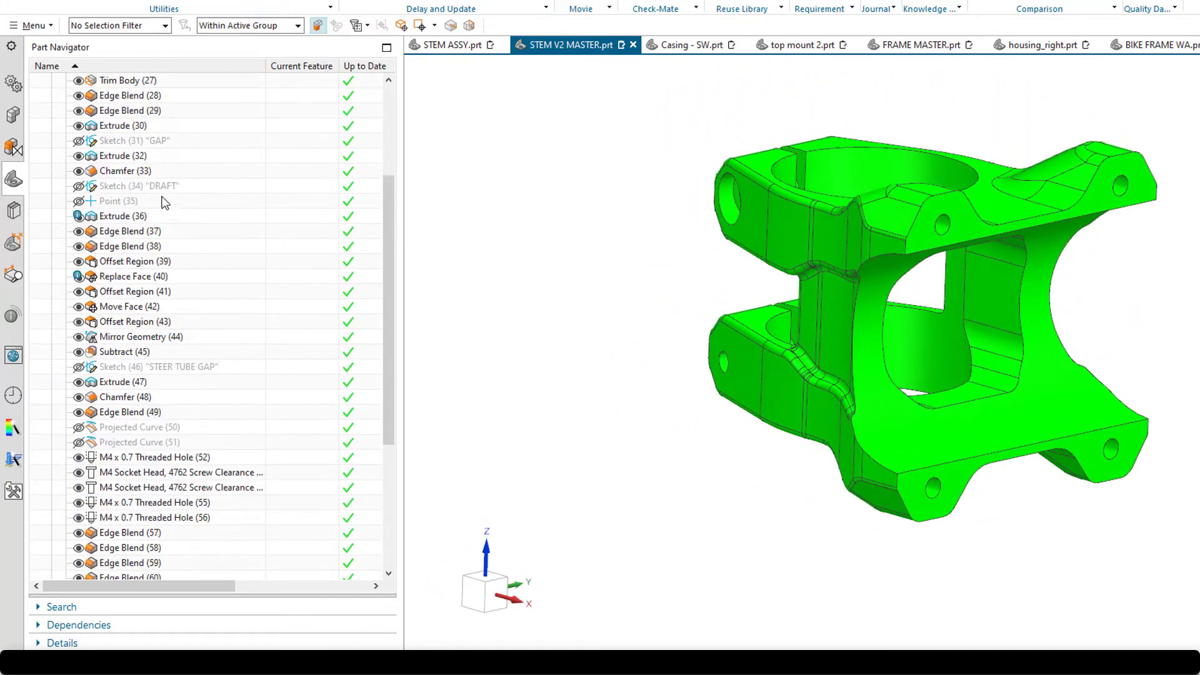
scroll(164, 201, up, 4)
click(51, 217)
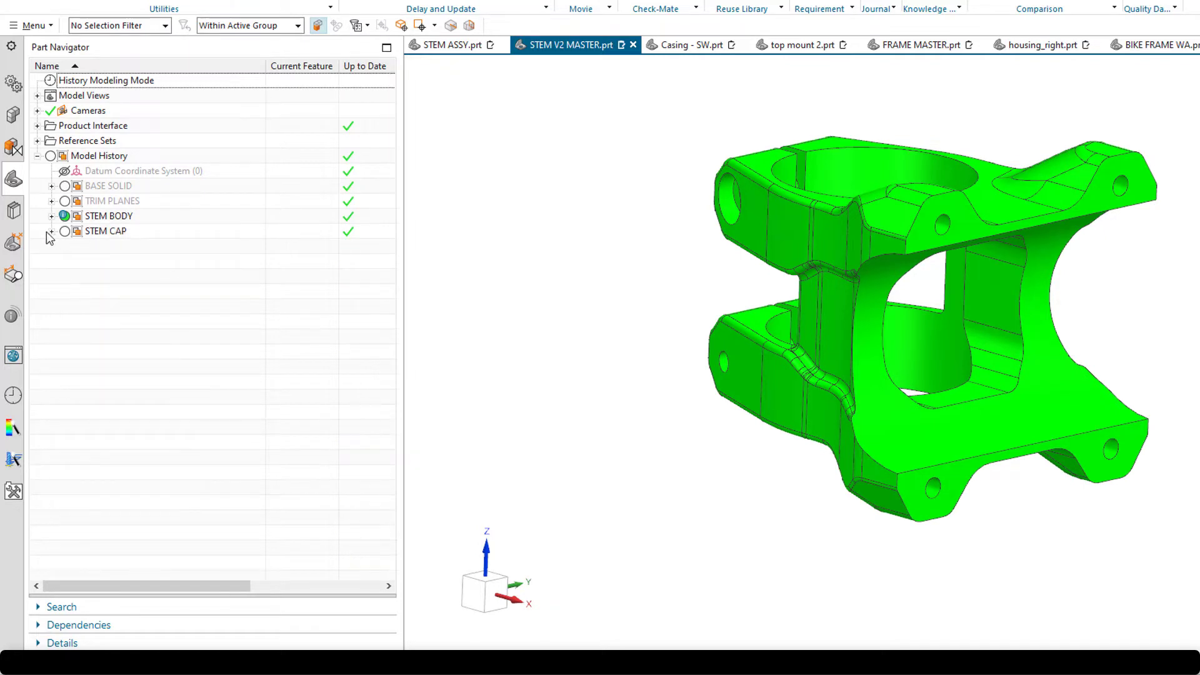
click(51, 231)
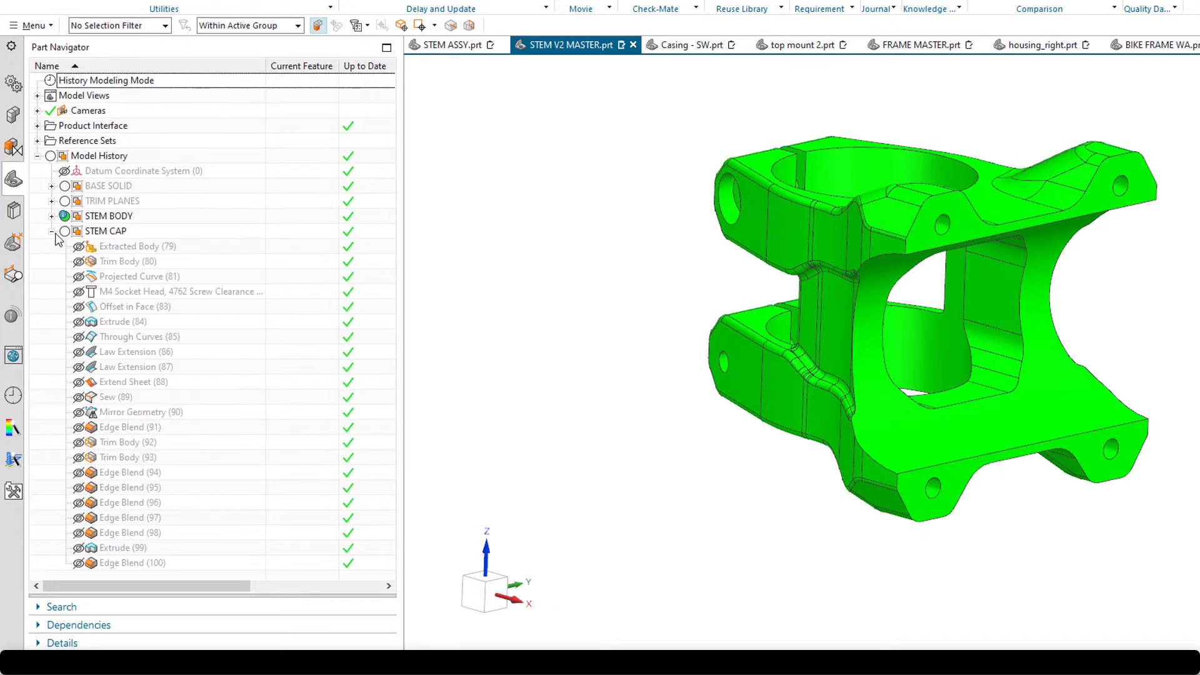
right_click(106, 233)
click(152, 280)
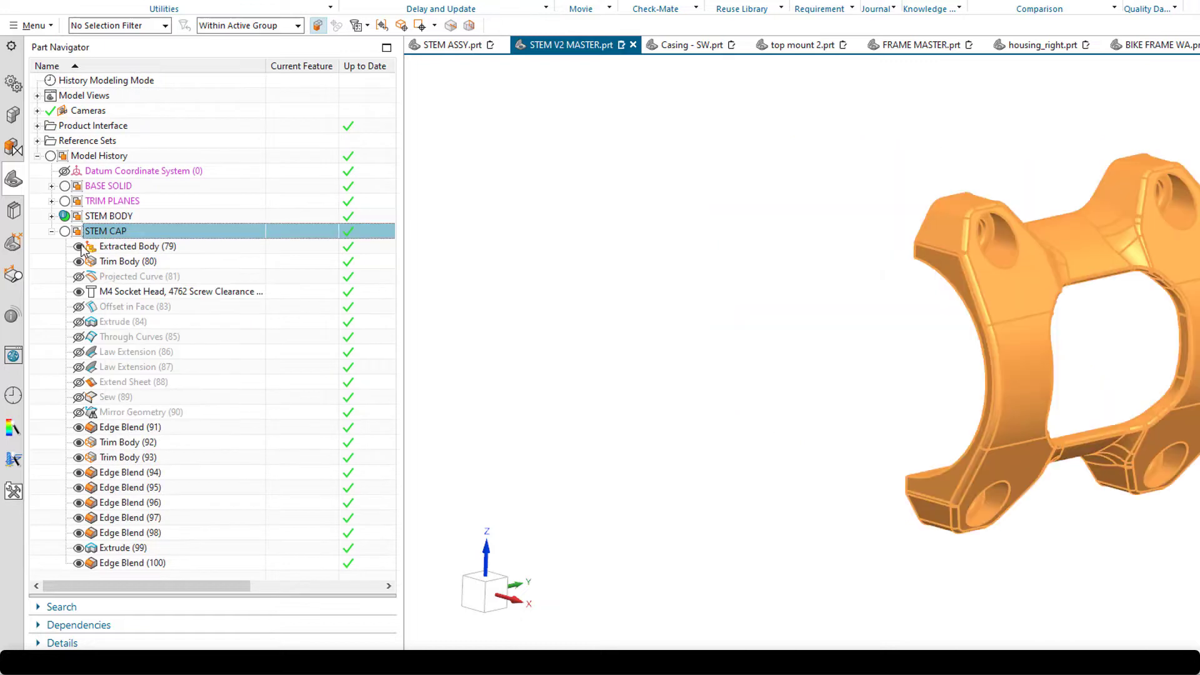
Make STEM CAP the active group and roll it forward from Extracted Body (79) to its last feature, Edge Blend (100)
click(65, 233)
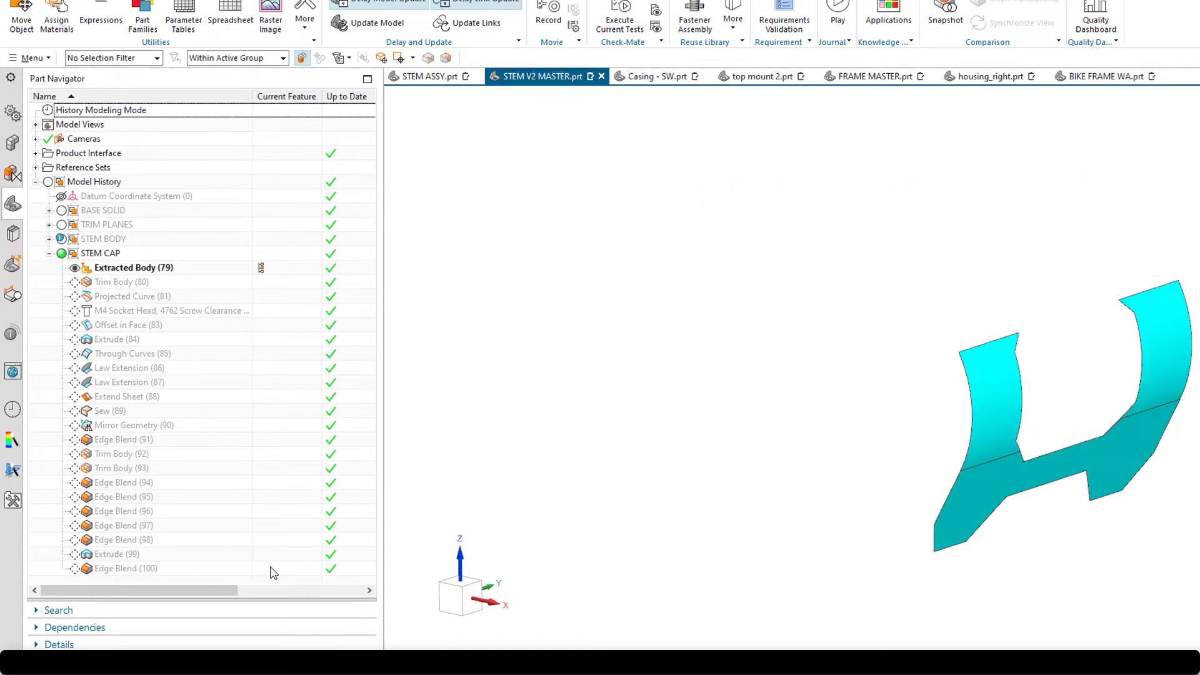
click(273, 570)
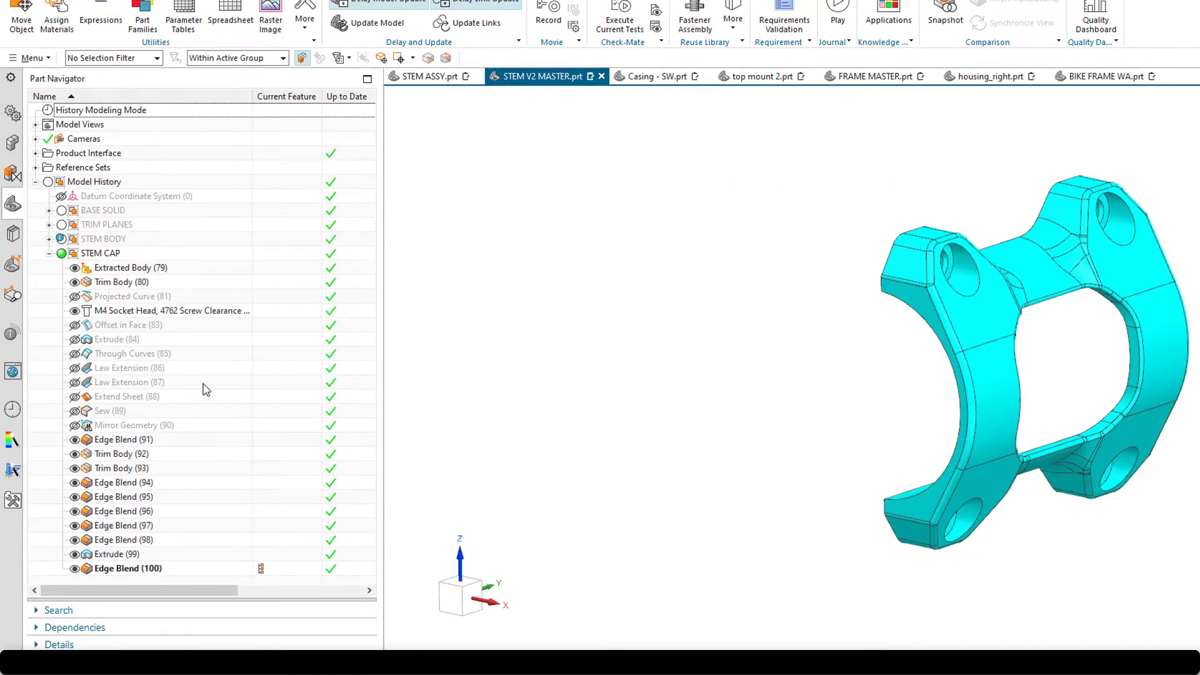
Make the top-level Model History the active group and collapse STEM CAP
click(48, 181)
click(48, 254)
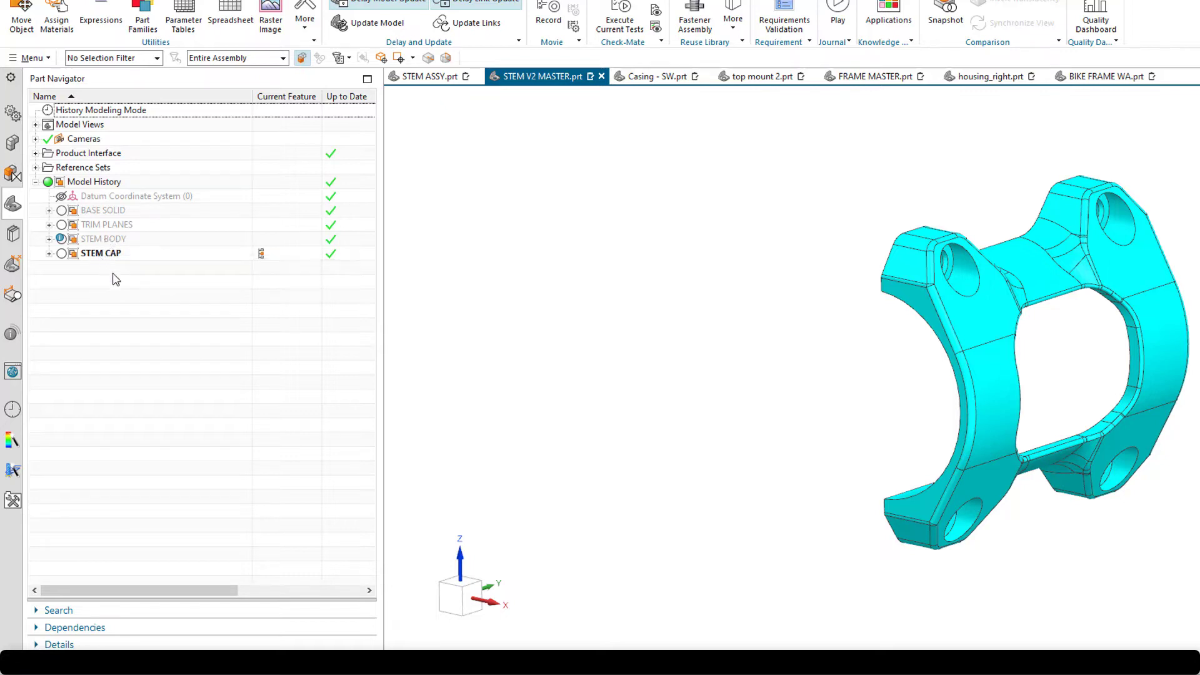
Isolate the STEM BODY geometry, then show only the BASE SOLID group's geometry and clear the selection
right_click(106, 239)
click(156, 283)
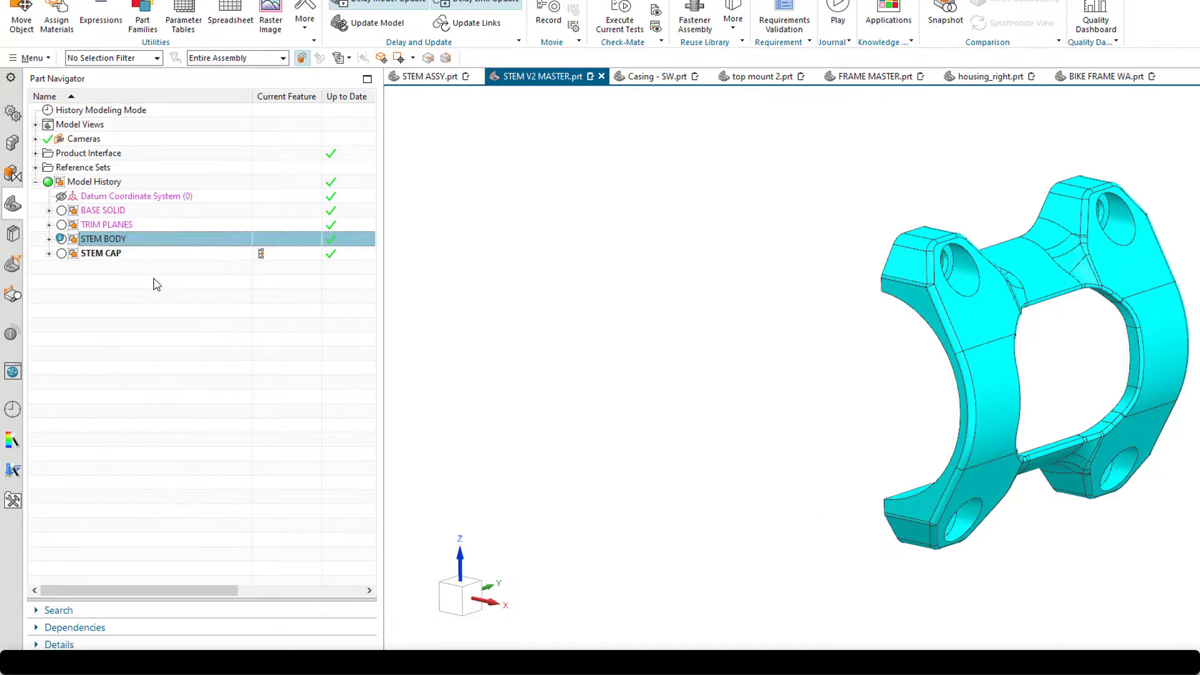
right_click(103, 213)
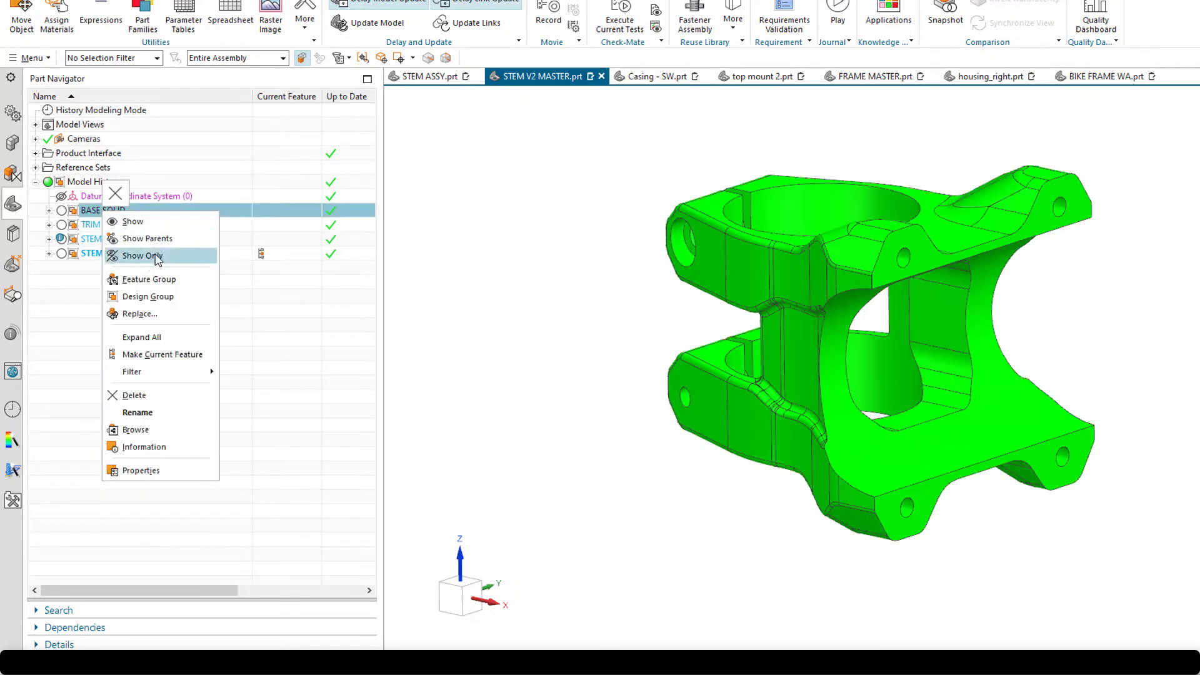
click(155, 255)
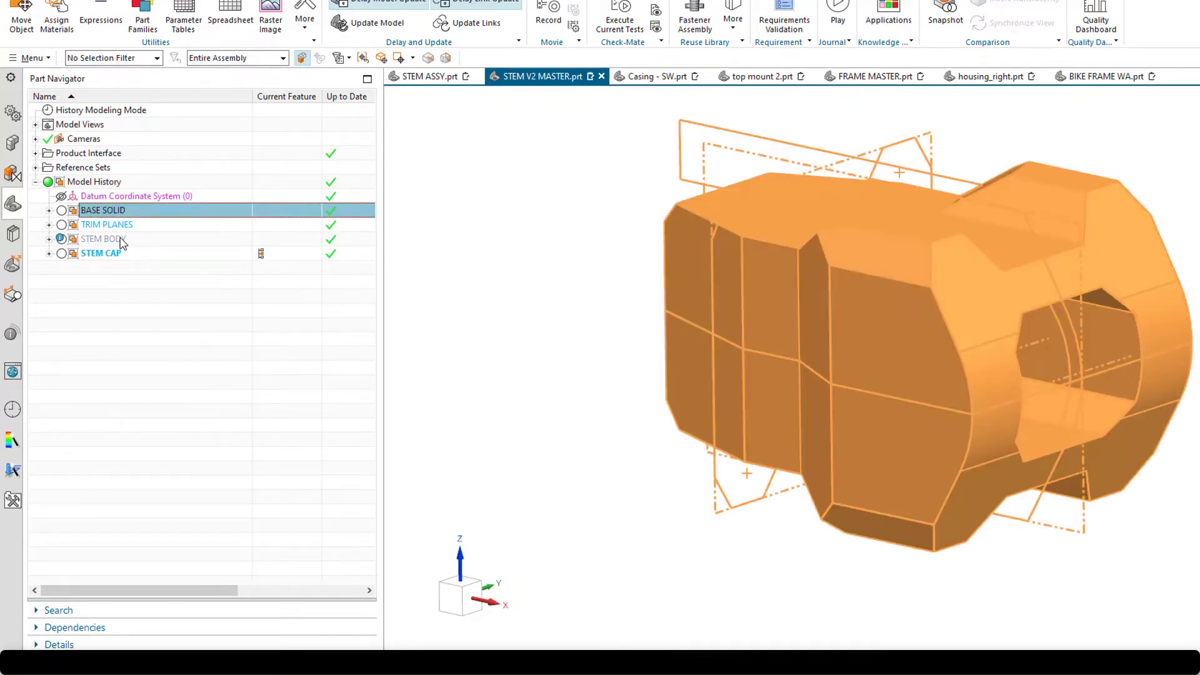
mouse_move(122, 243)
key(Escape)
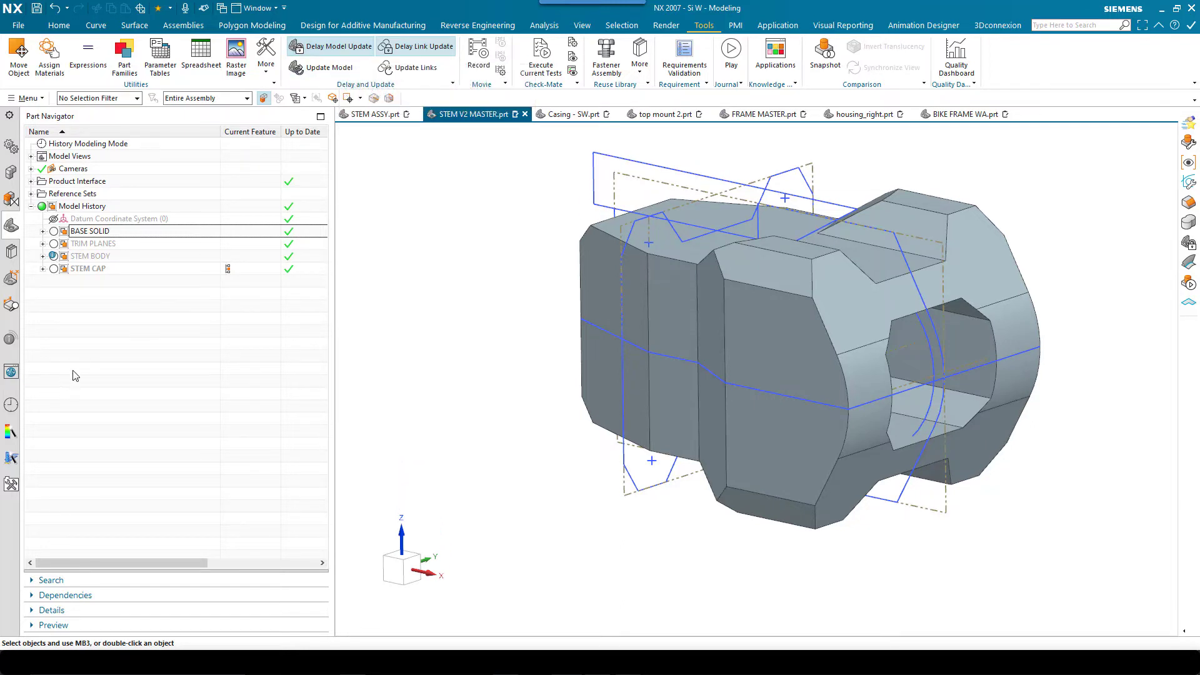
Expand BASE SOLID, set the REACH expression of its TOP VIEW sketch to 50, and collapse the group again
click(43, 232)
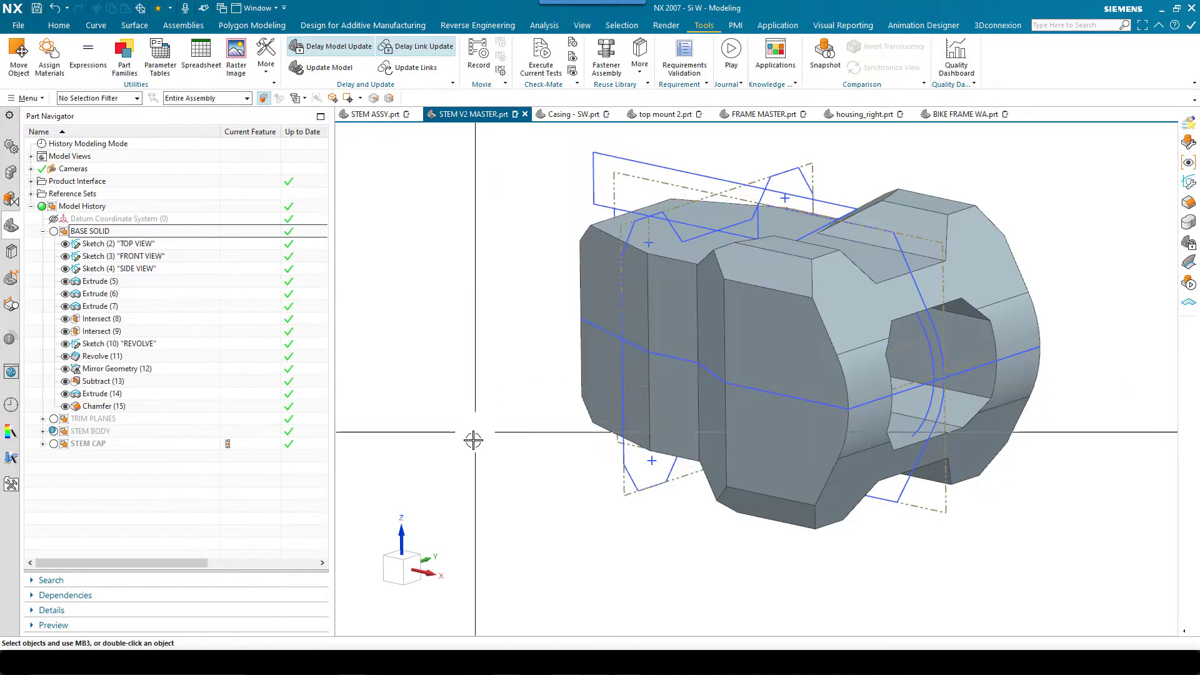
mouse_move(472, 436)
middle_down()
mouse_move(830, 376)
mouse_move(800, 383)
middle_up()
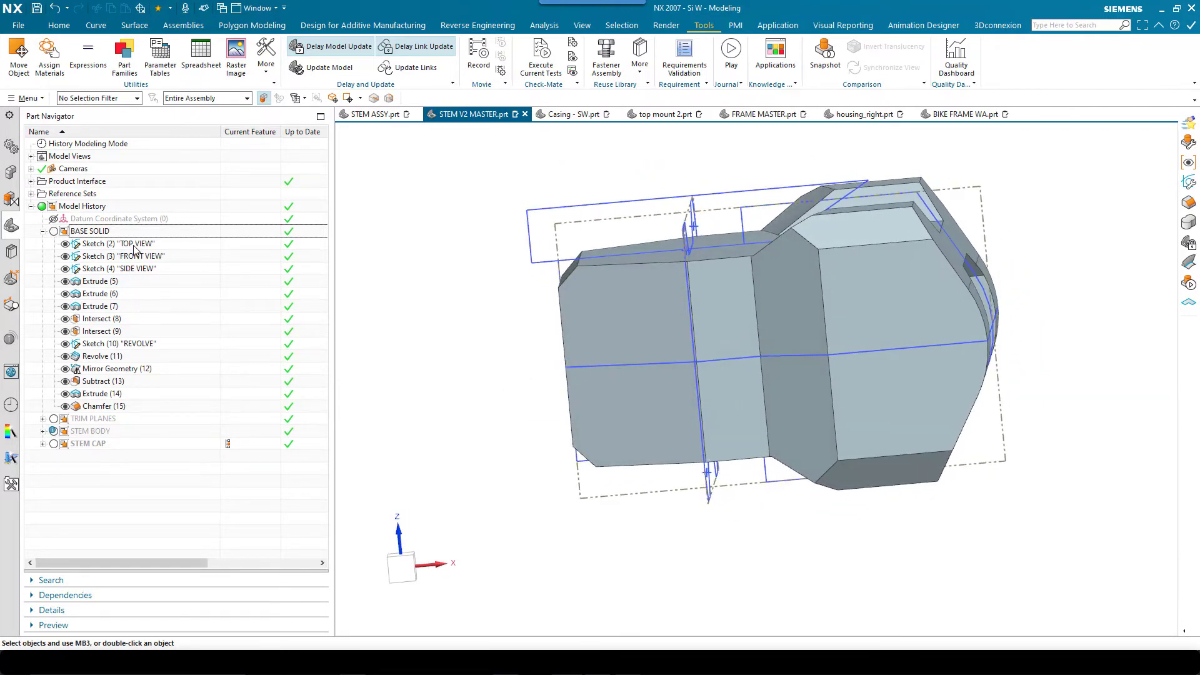
click(118, 243)
click(94, 610)
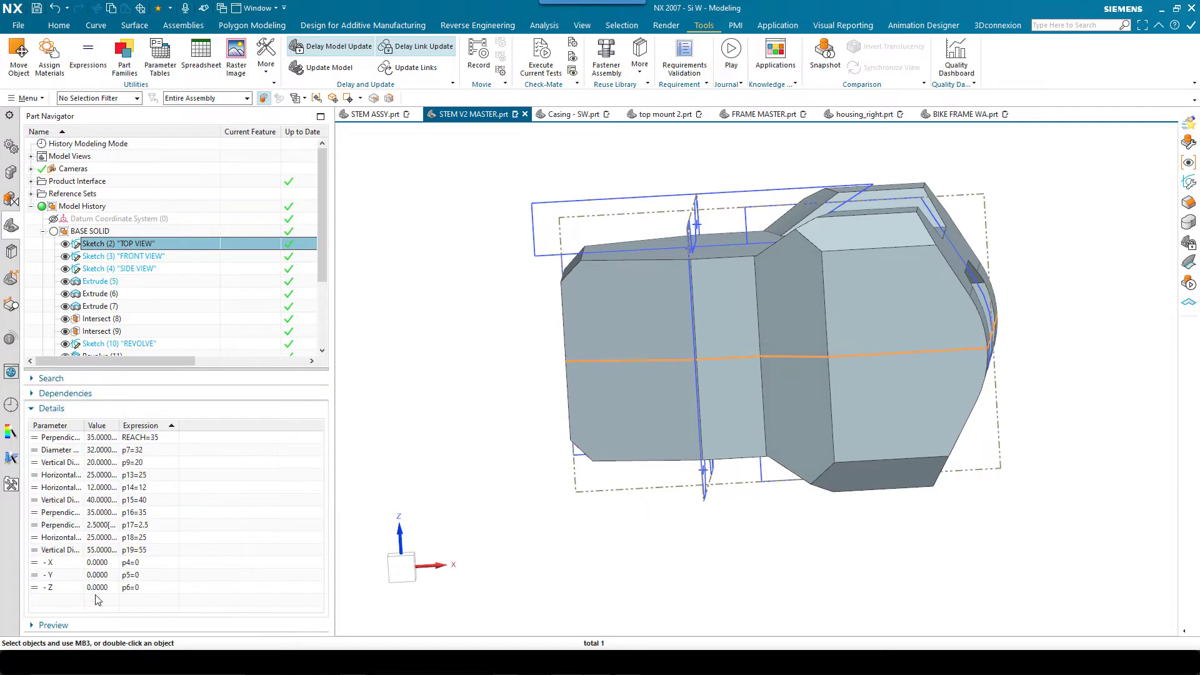
double_click(156, 441)
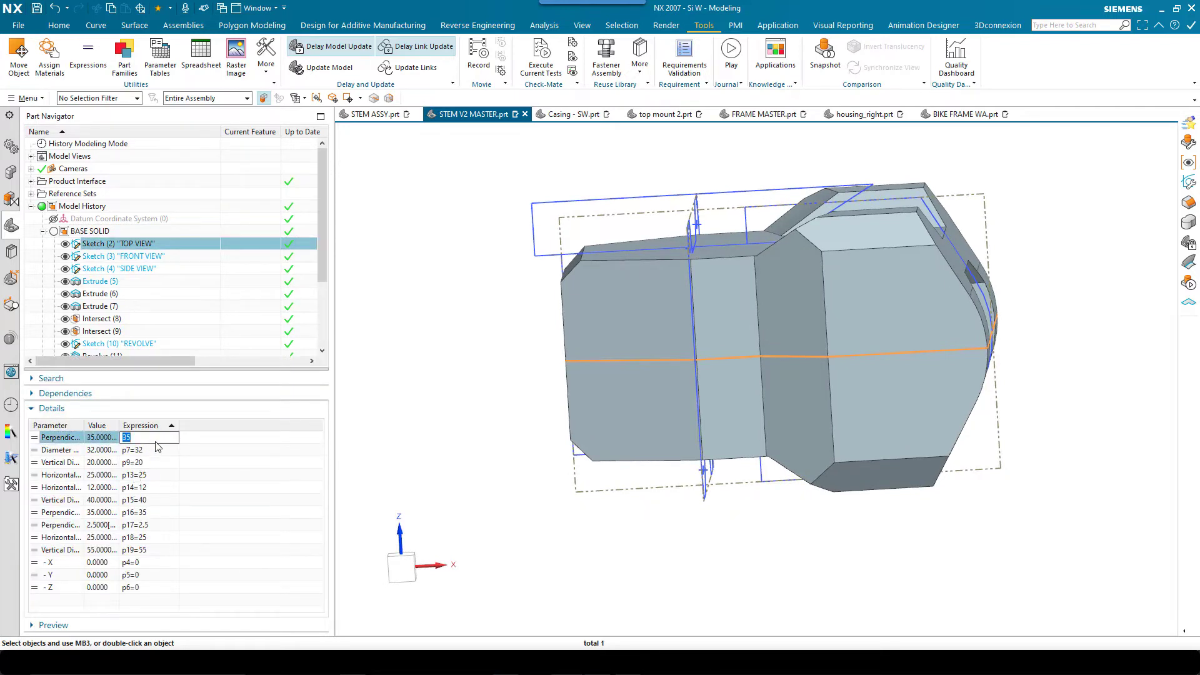
text(50)
key(Return)
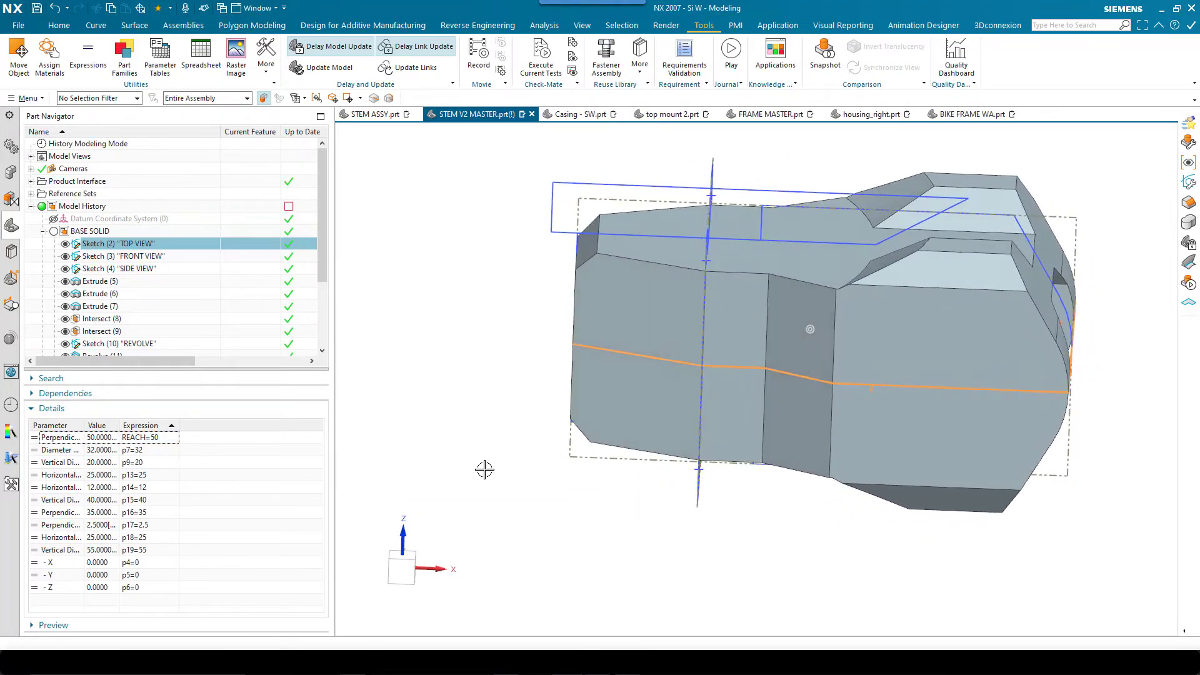
middle_drag(484, 469, 484, 468)
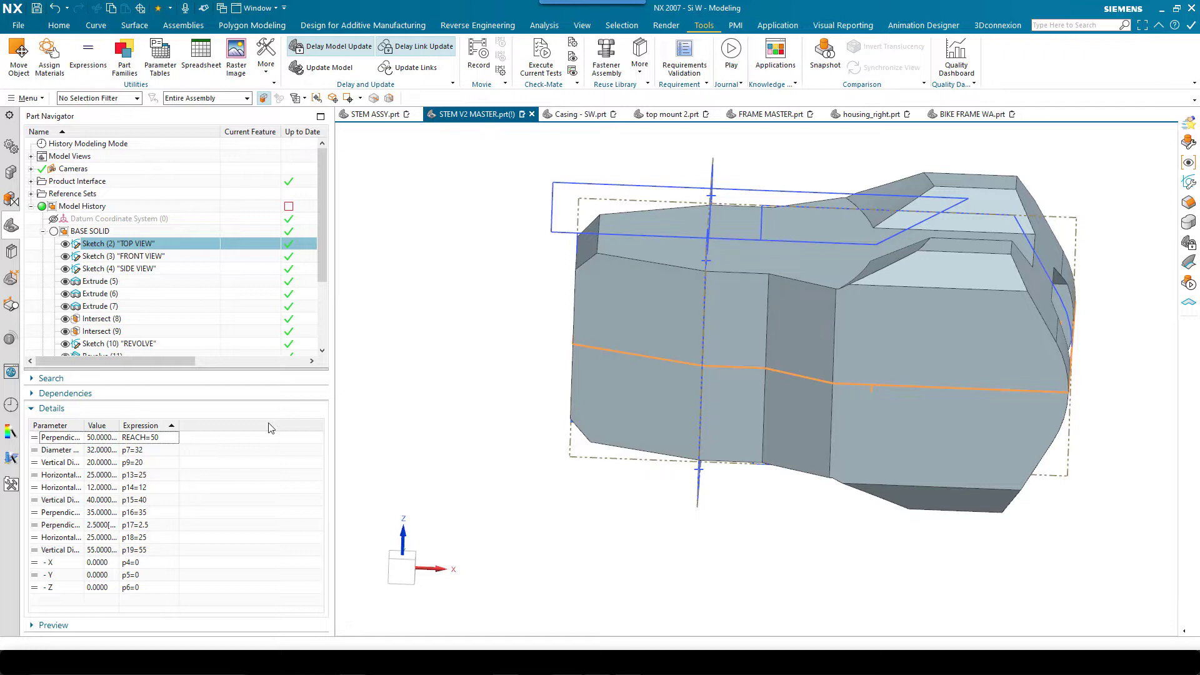
click(210, 407)
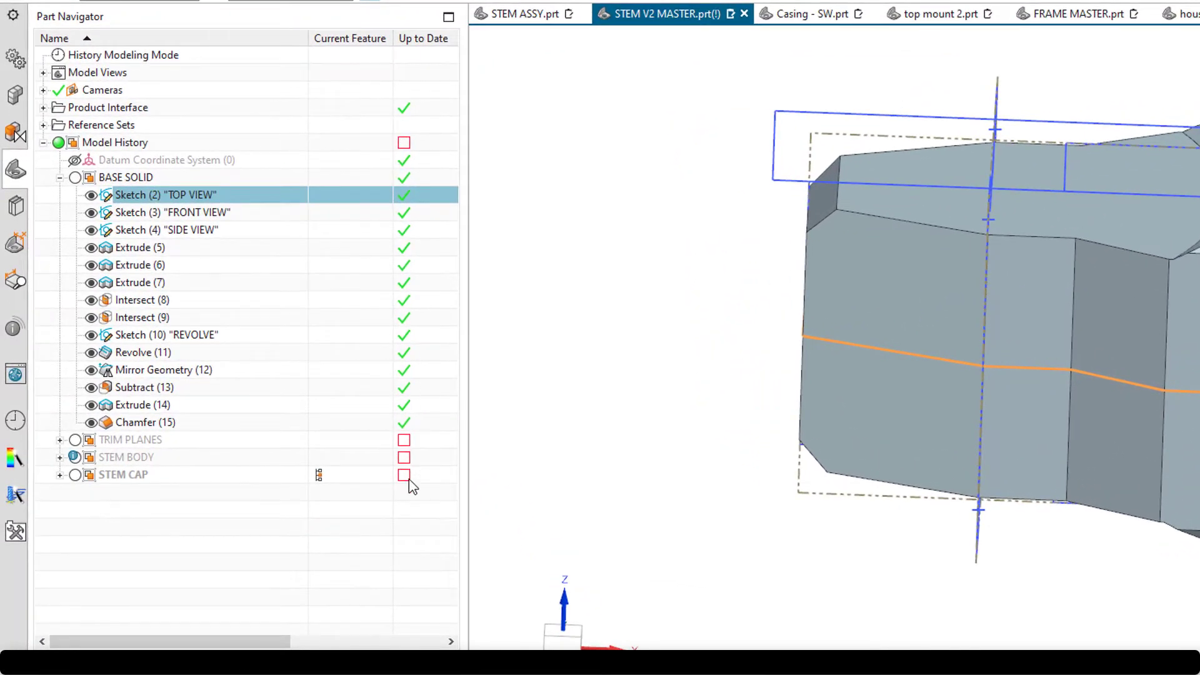
mouse_move(409, 480)
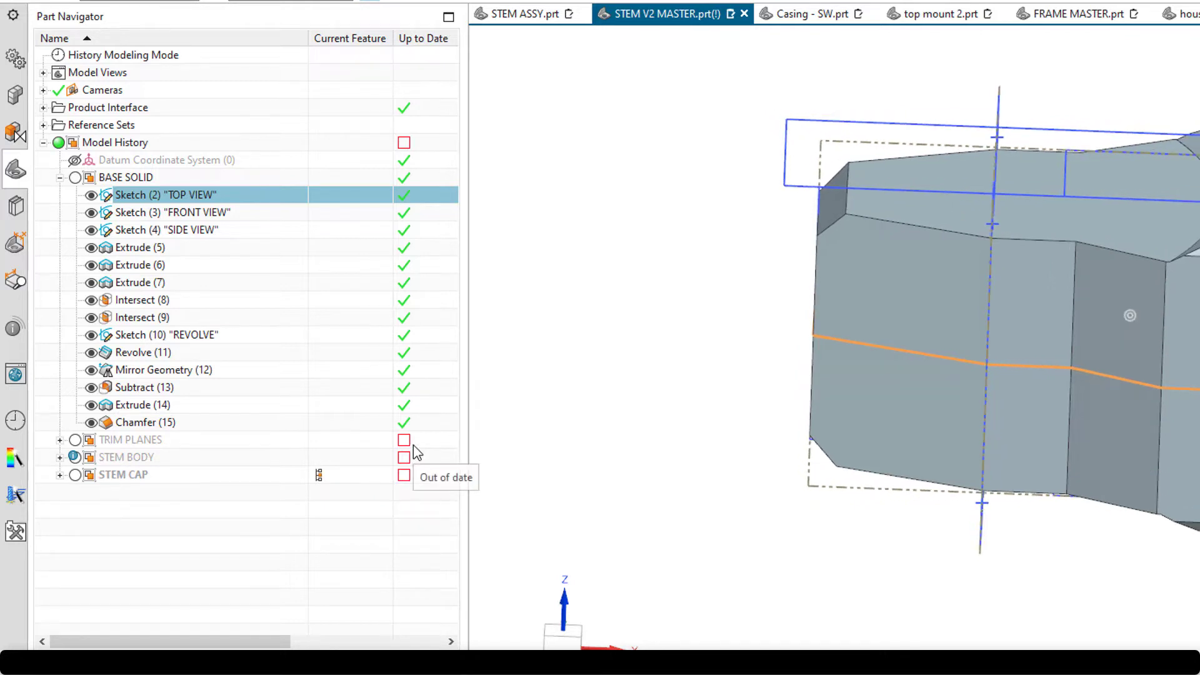
click(58, 178)
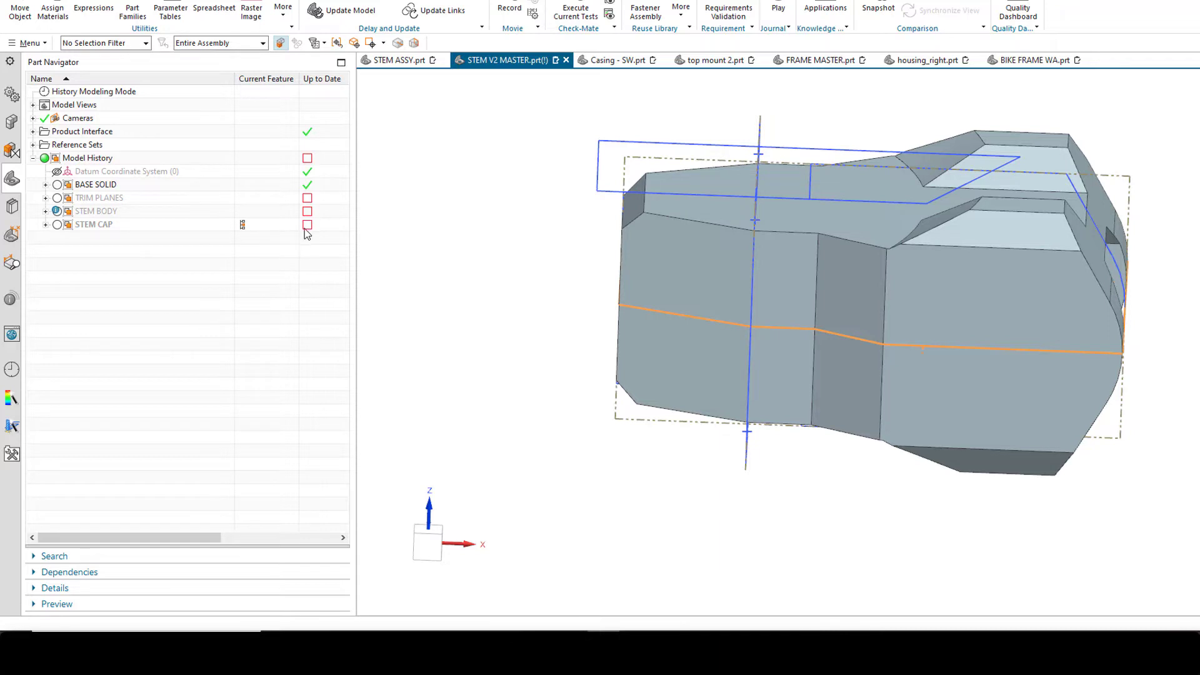
right_click(96, 212)
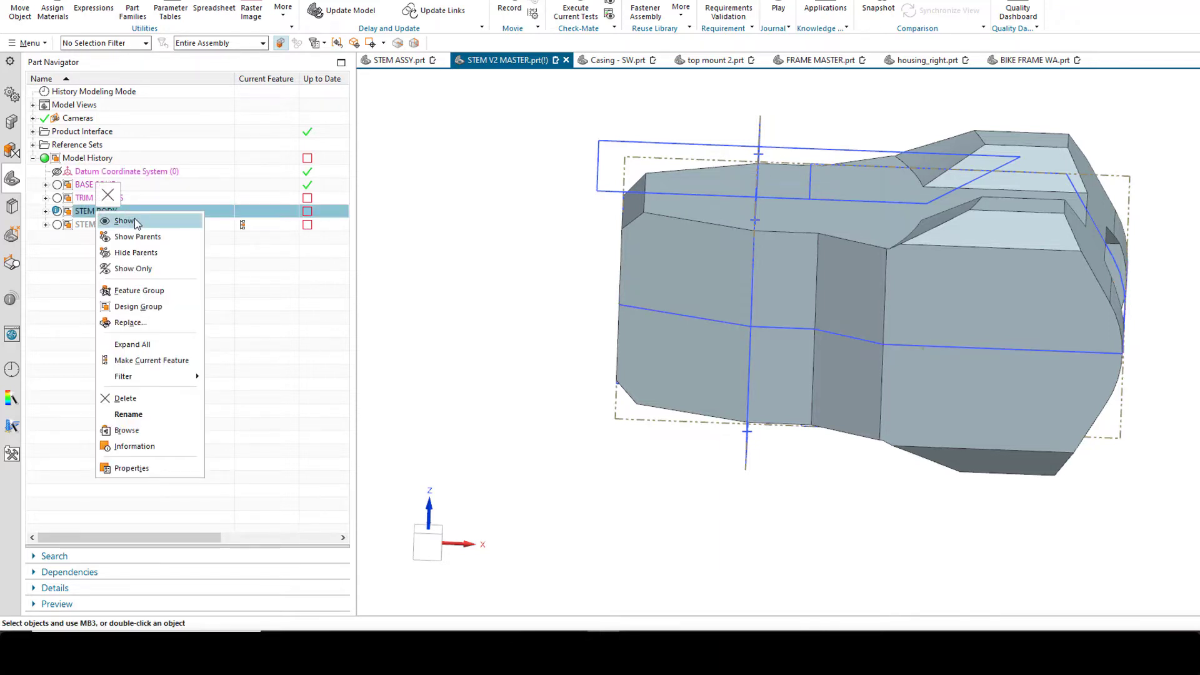
click(488, 274)
key(Escape)
Show all solid bodies in the part with Show and Hide
key(ctrl+w)
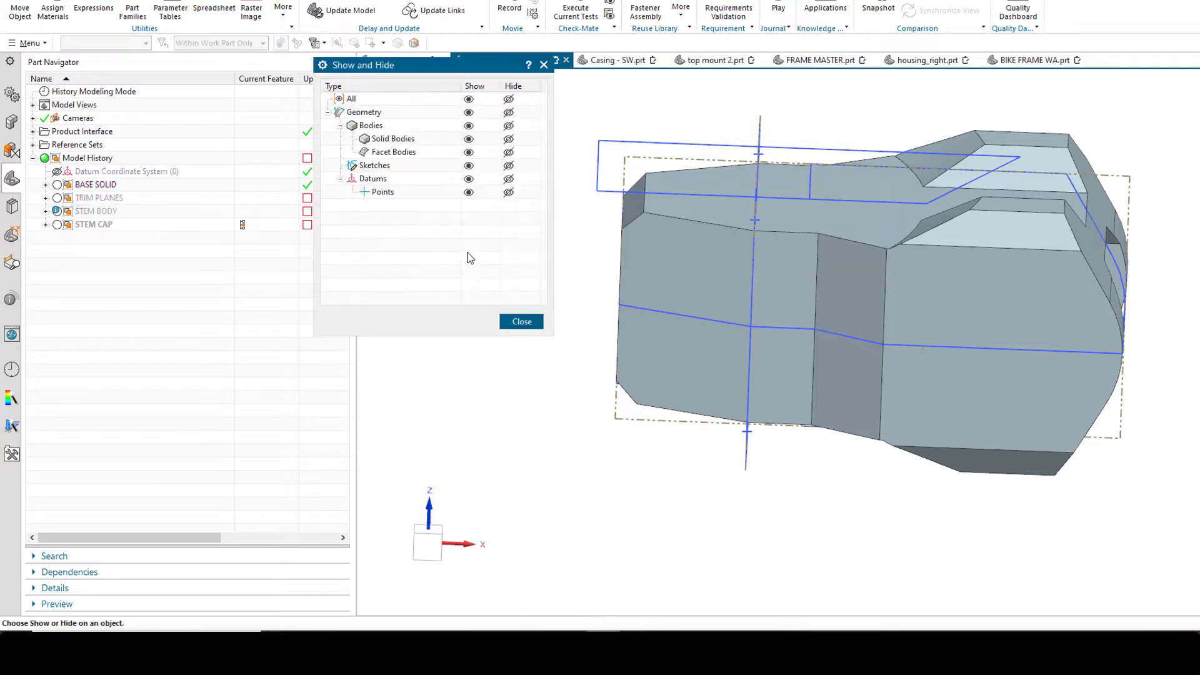
click(468, 138)
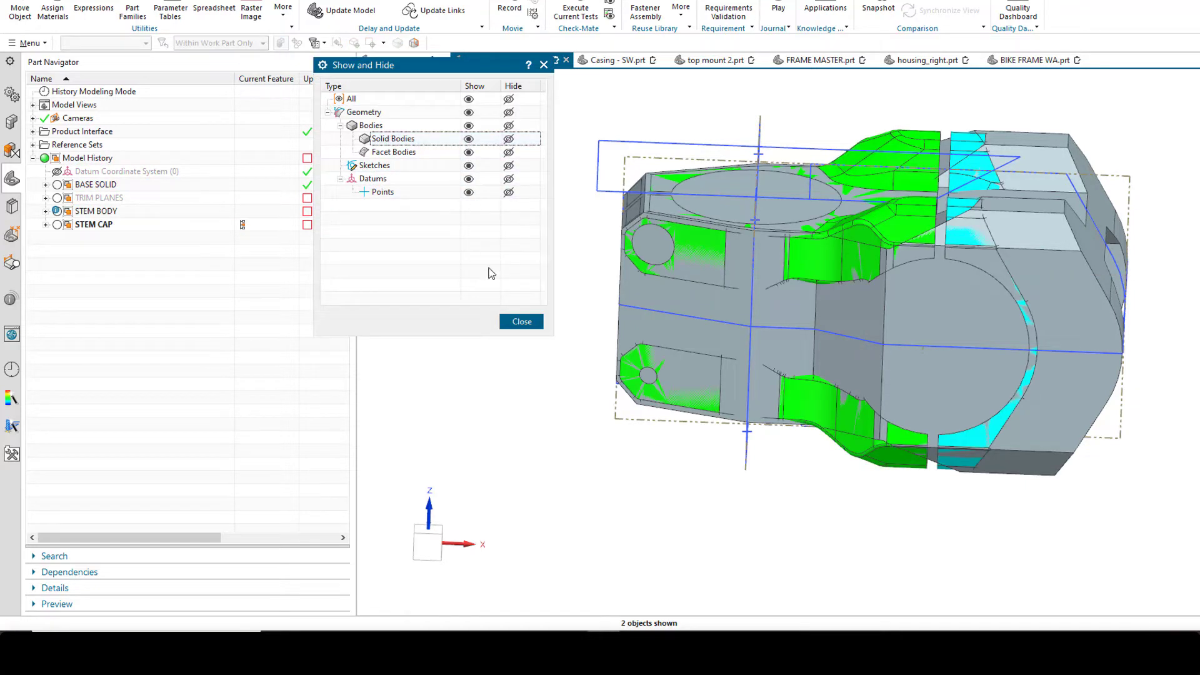
click(521, 320)
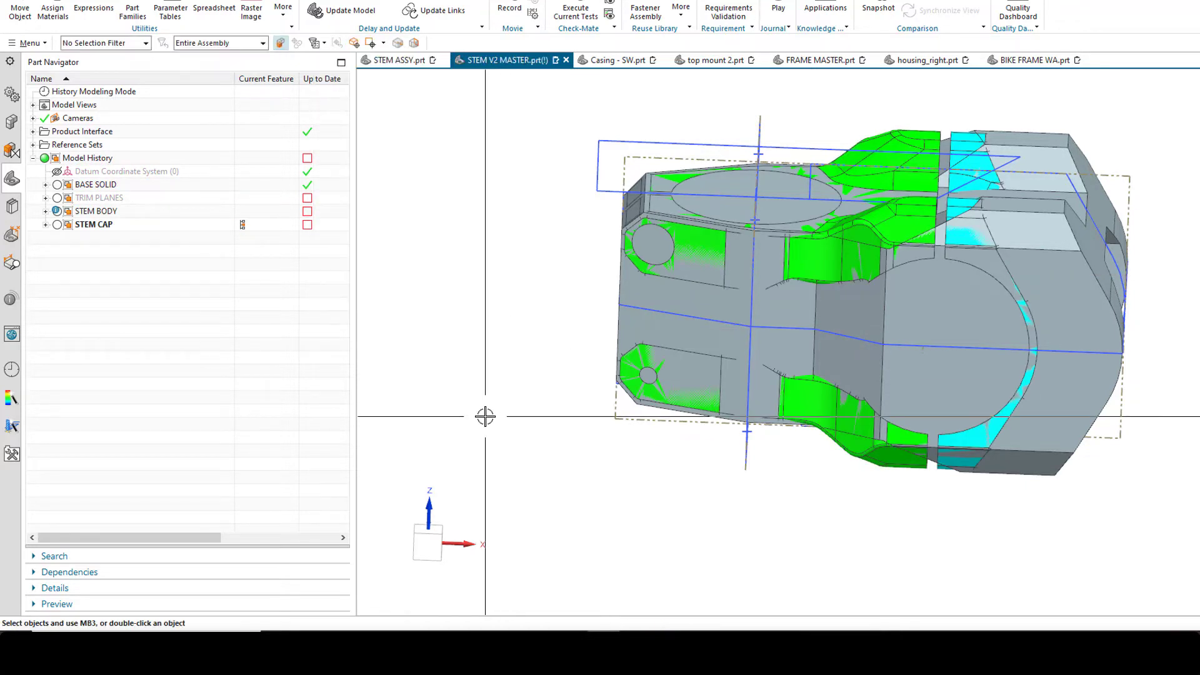
Update the out-of-date STEM CAP group on its own, then update the entire Model History
middle_drag(488, 415, 373, 365)
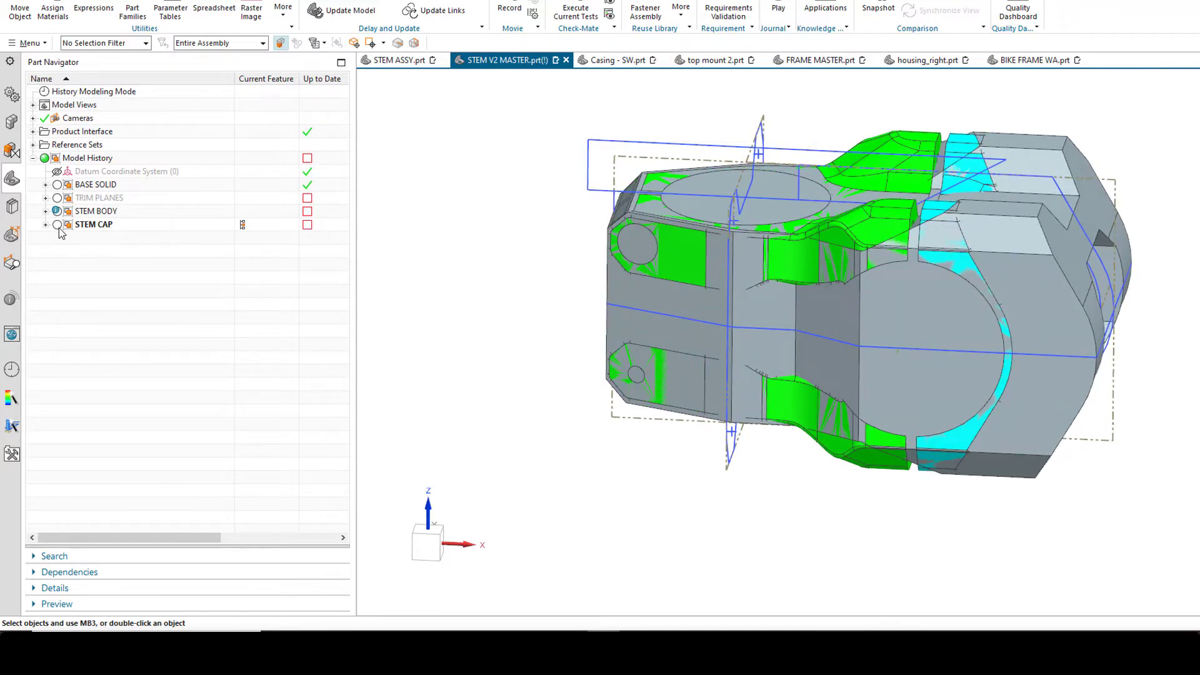
click(306, 228)
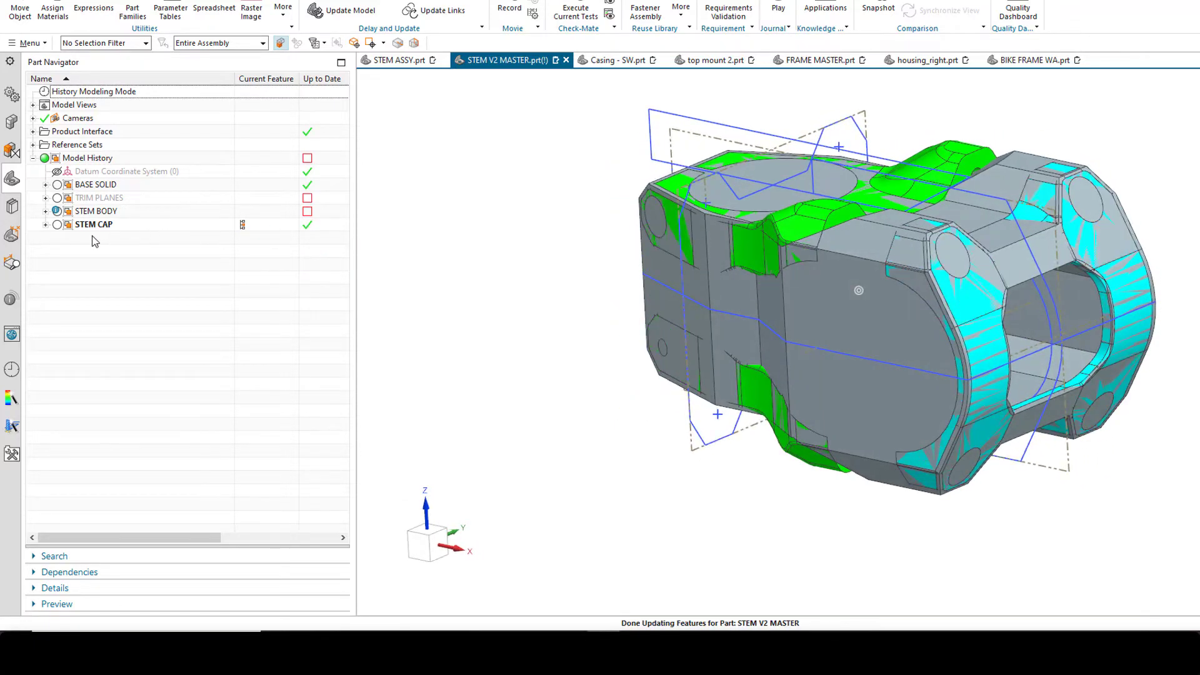
click(46, 211)
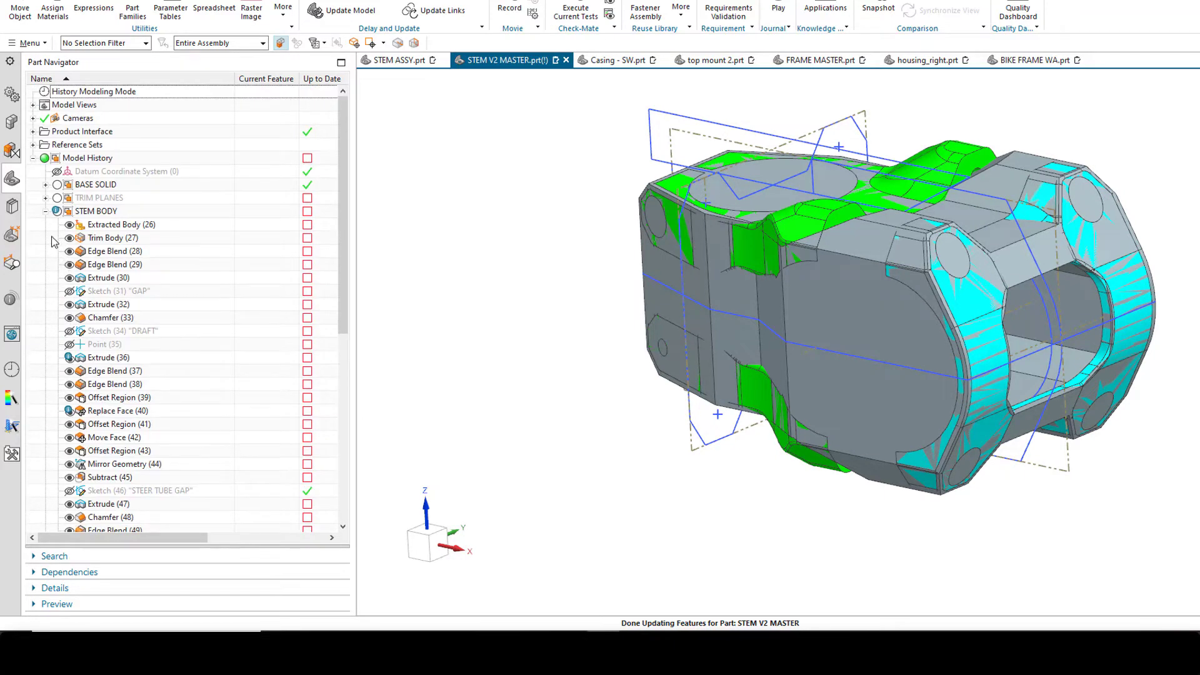
click(46, 212)
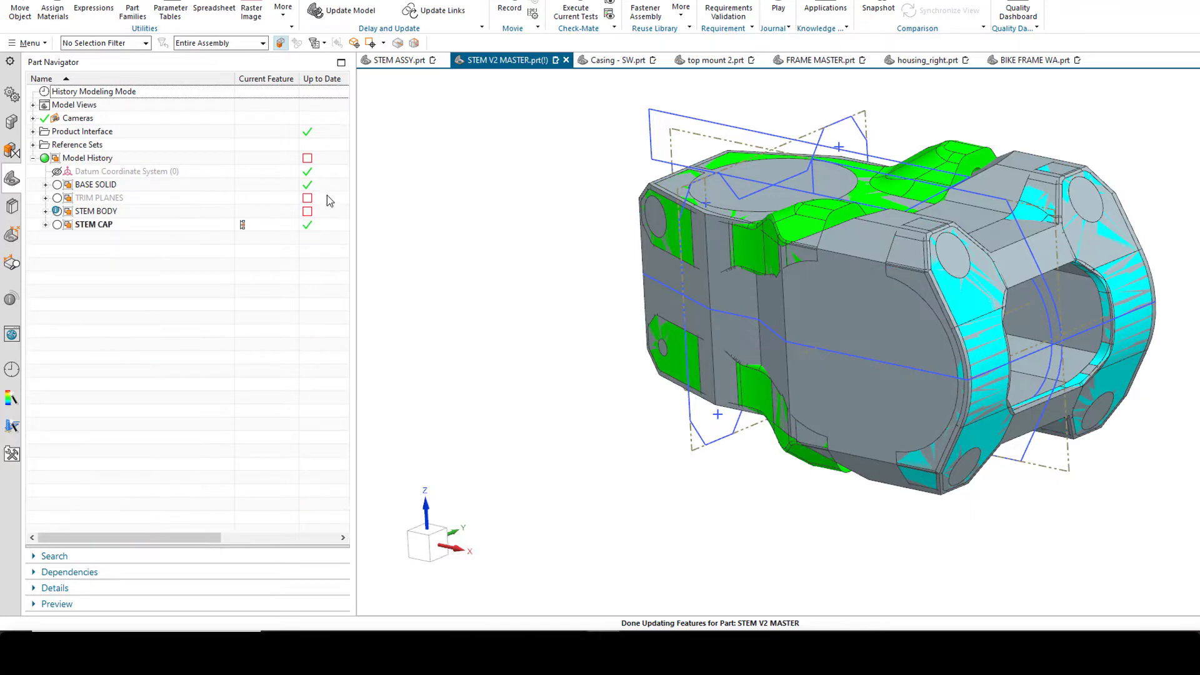
click(307, 161)
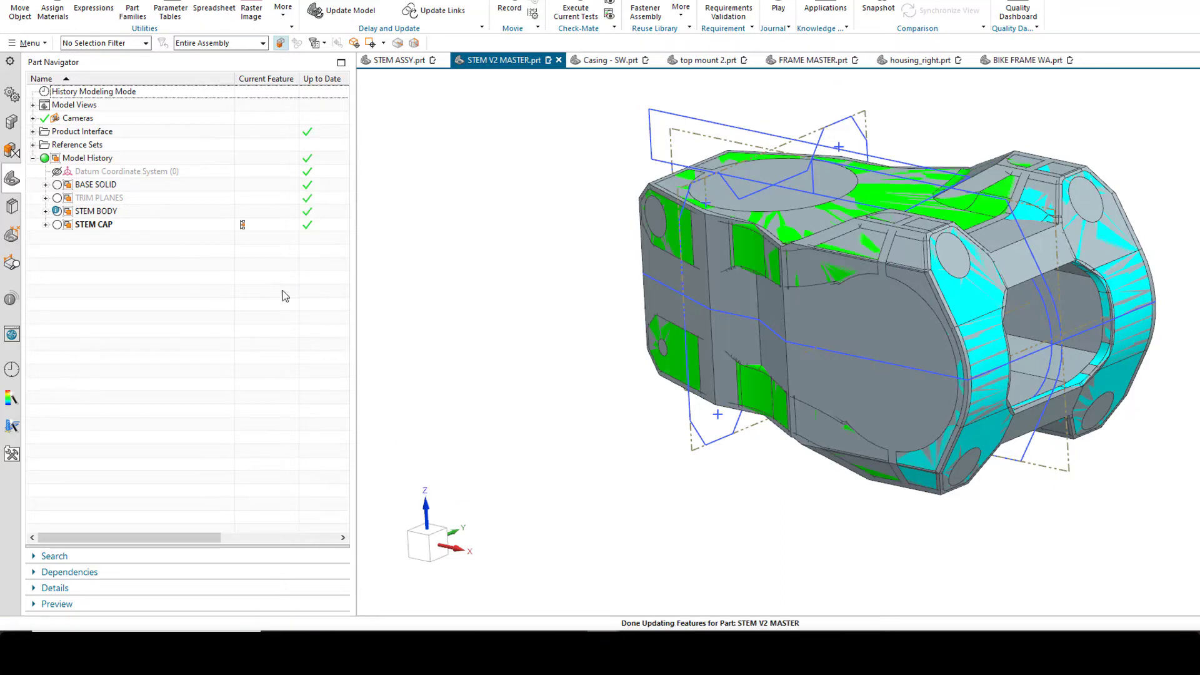
Expand the STEM BODY group and check the update status of its features down to Face Blend (73)
click(45, 212)
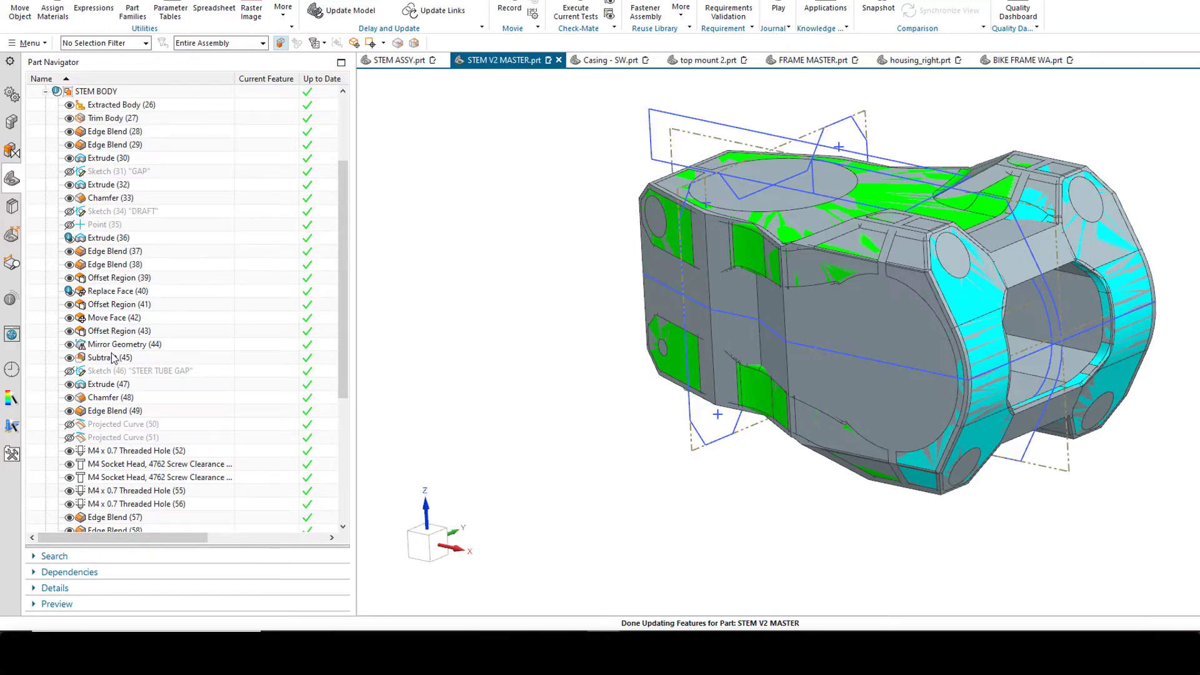
scroll(113, 357, down, 2)
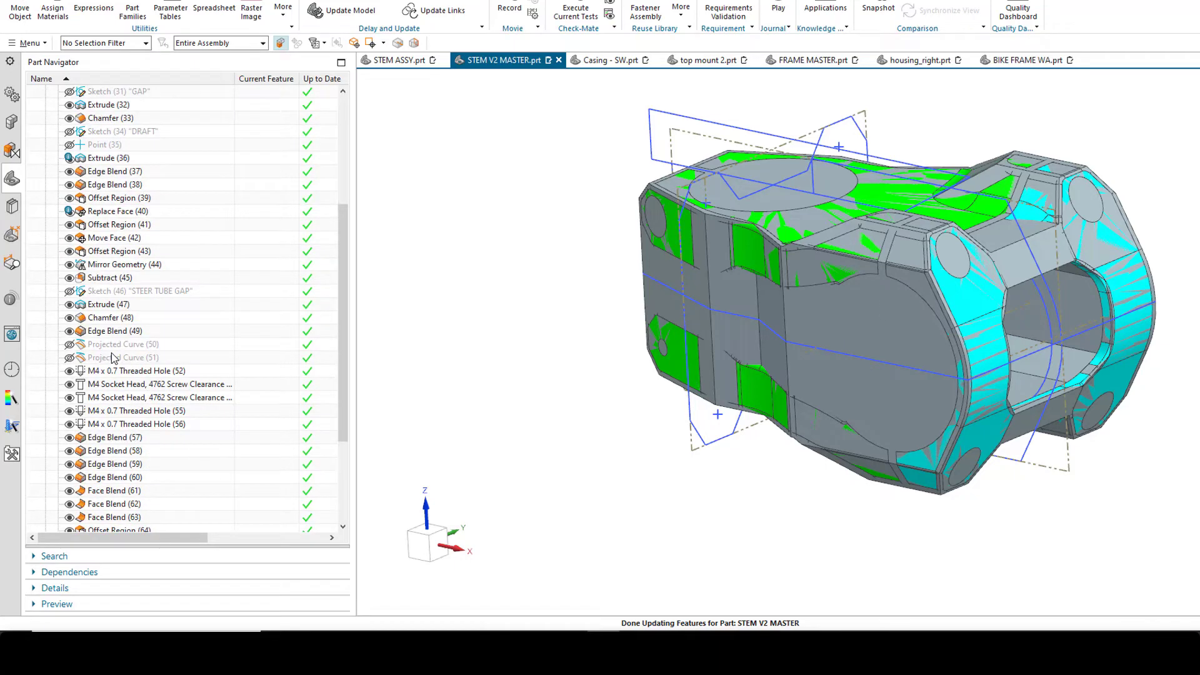
scroll(113, 357, down, 4)
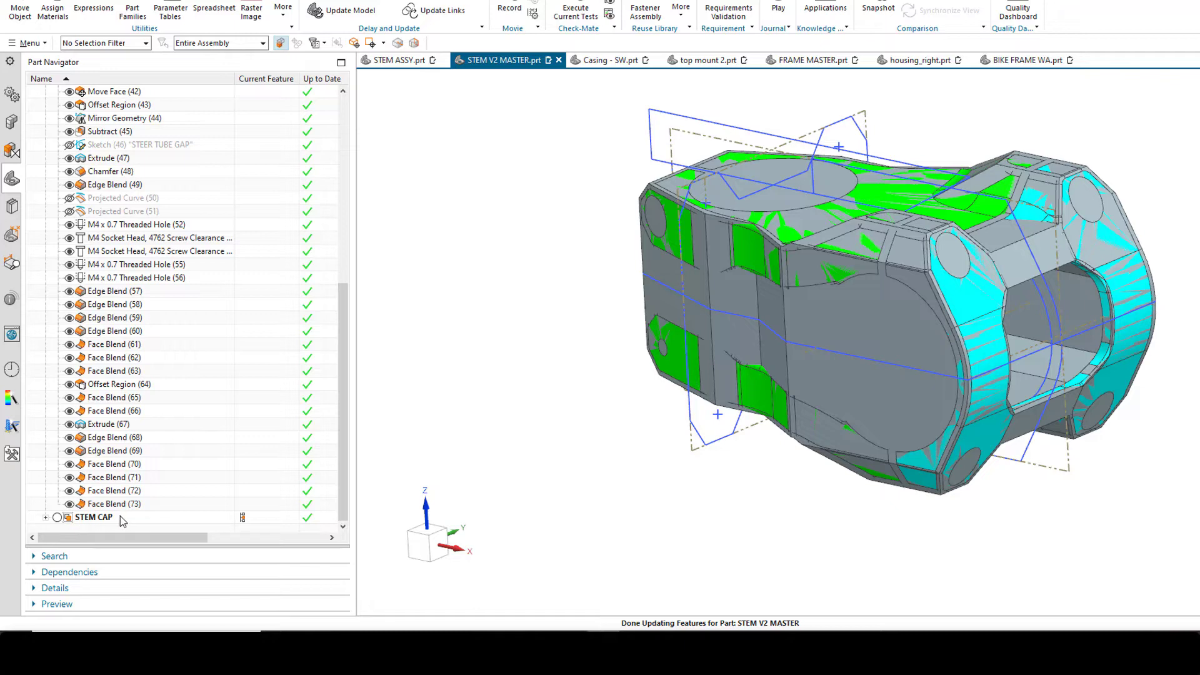
scroll(120, 516, up, 9)
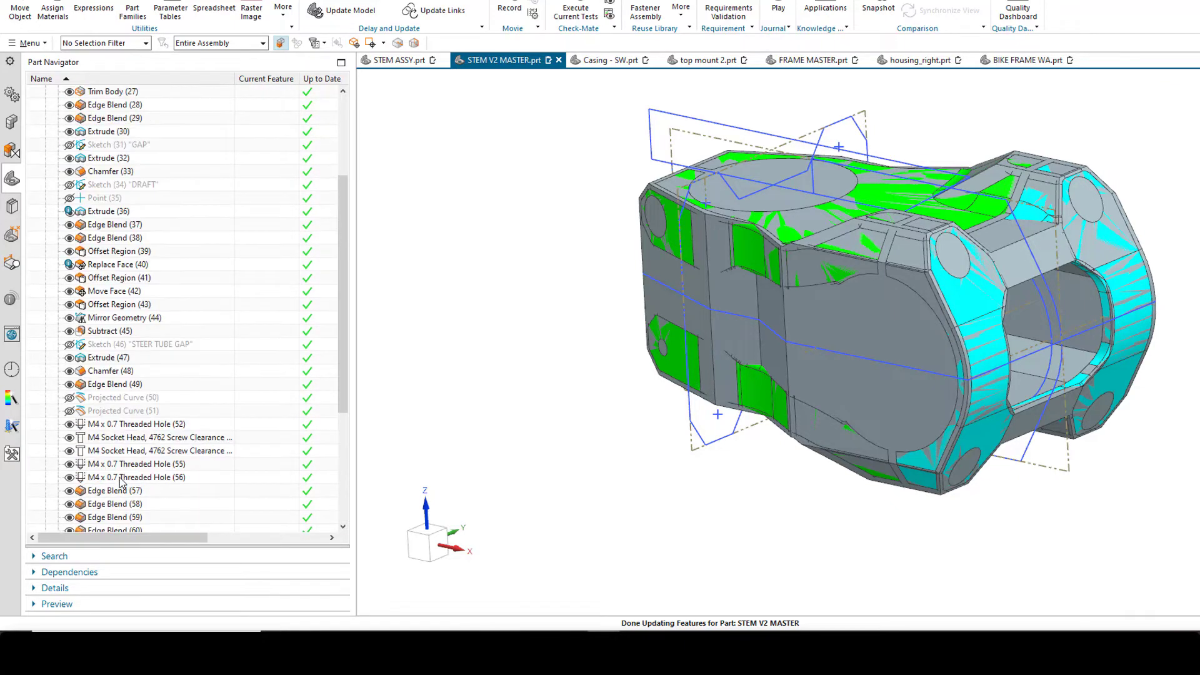
Hide the BASE SOLID group's geometry and inspect the updated stem body and cap up close
right_click(98, 184)
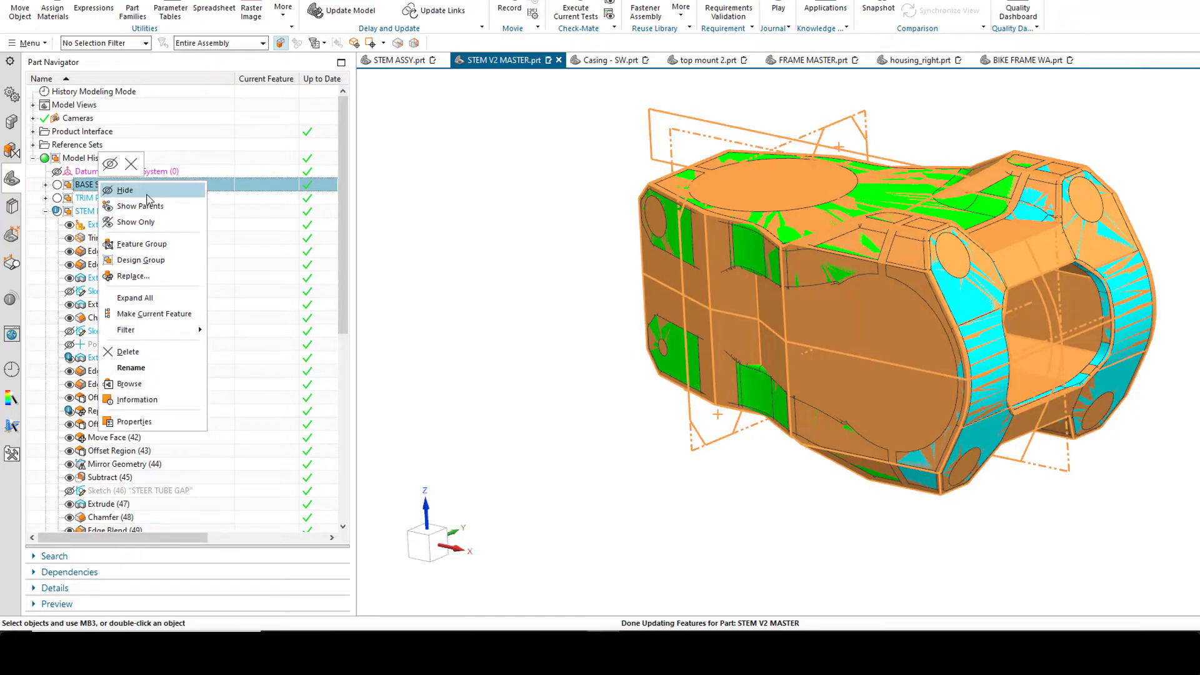
click(125, 190)
scroll(957, 331, up, 6)
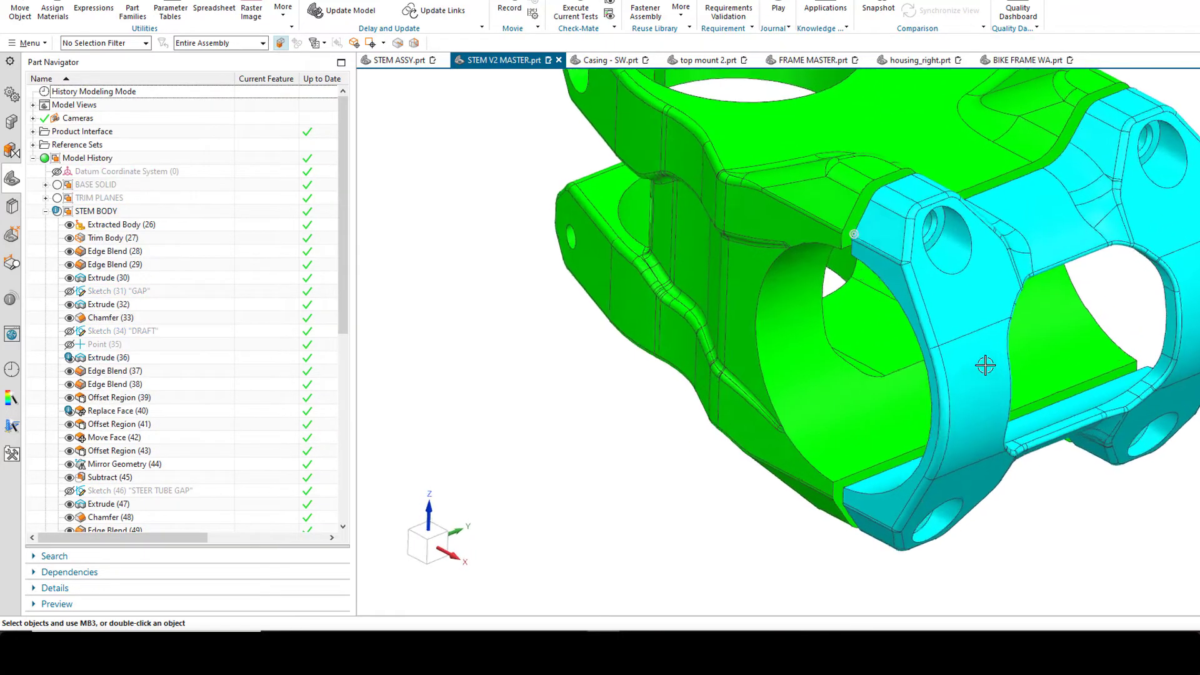
Activate the STEM BODY group, make Edge Blend (68) the current feature, and expand the STEM CAP group
click(959, 332)
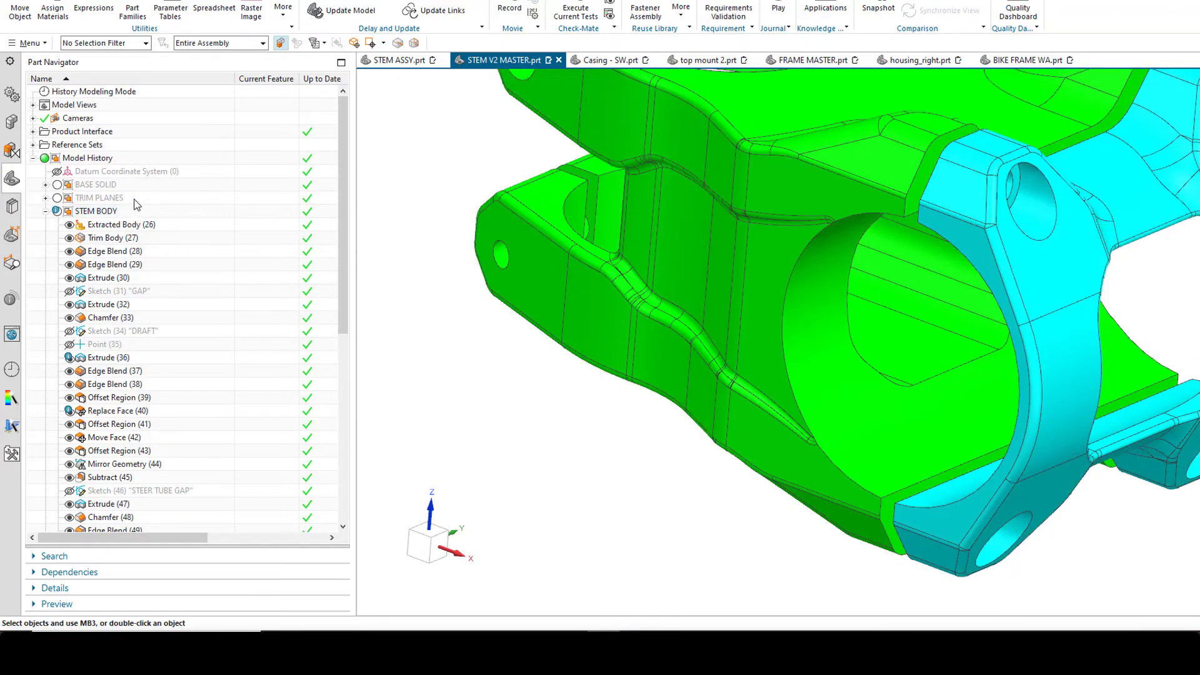
click(57, 211)
click(942, 317)
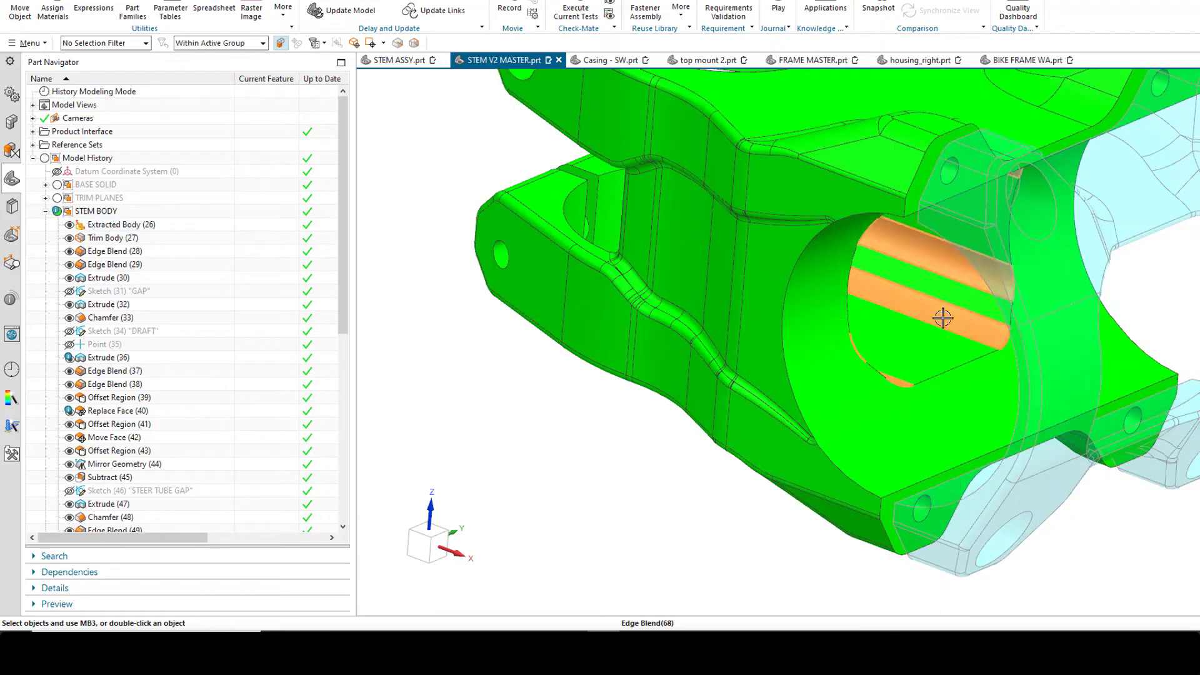
scroll(265, 405, down, 2)
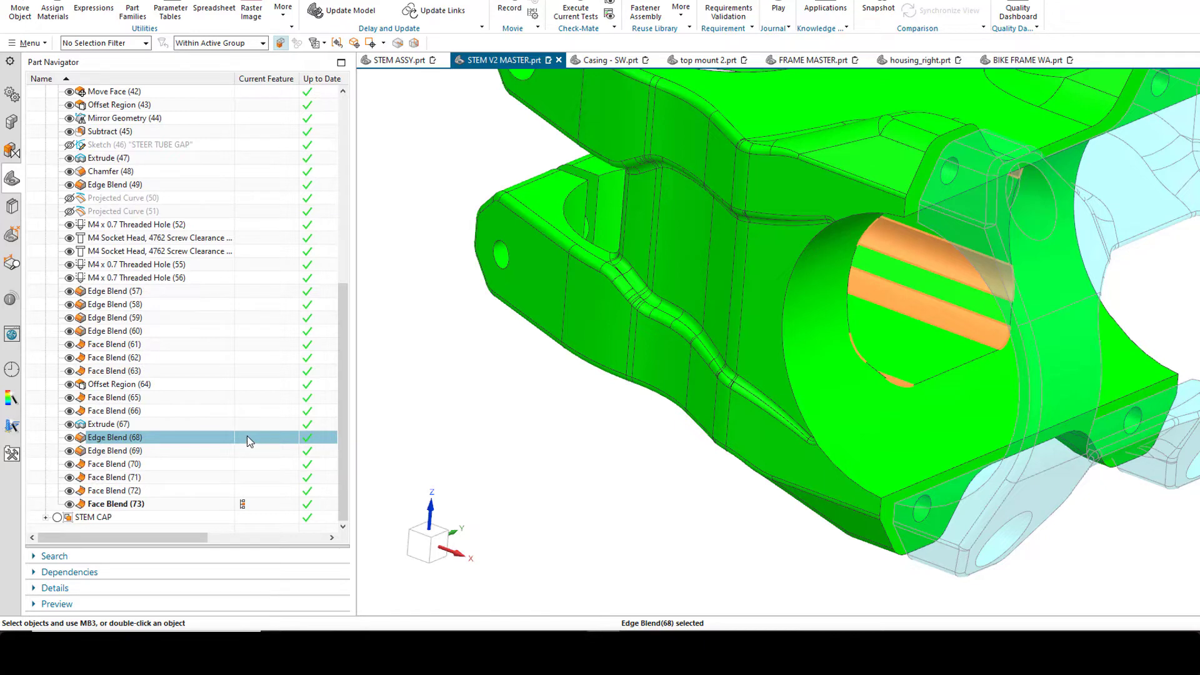
click(246, 436)
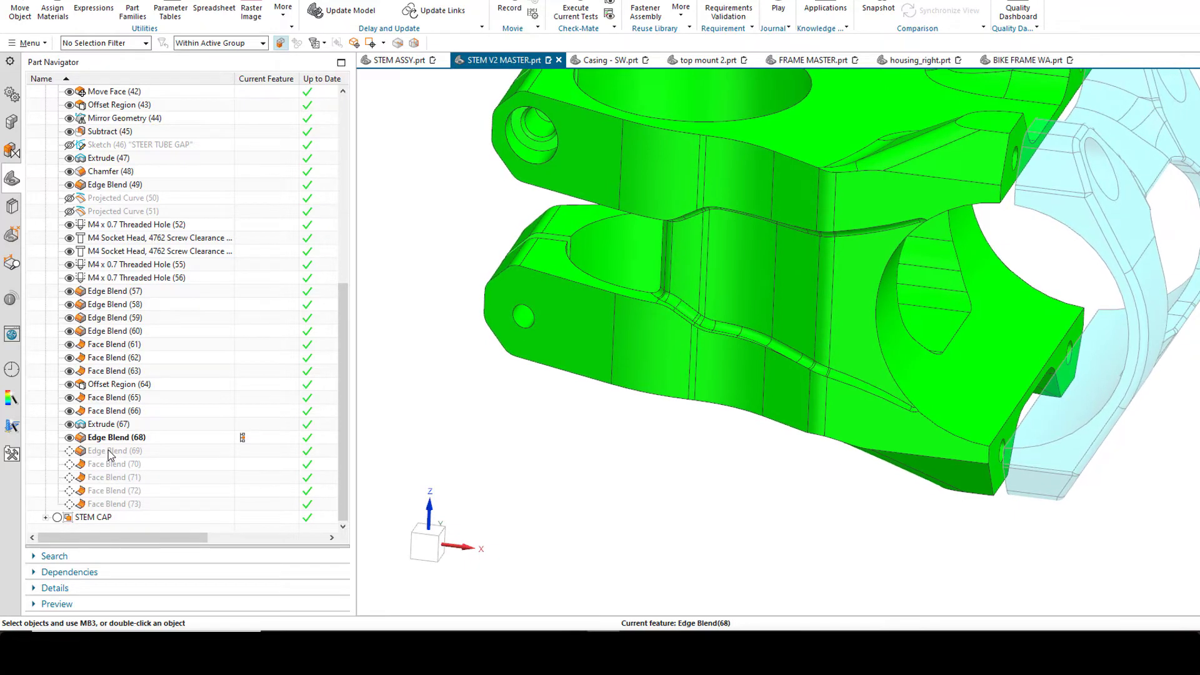
click(46, 517)
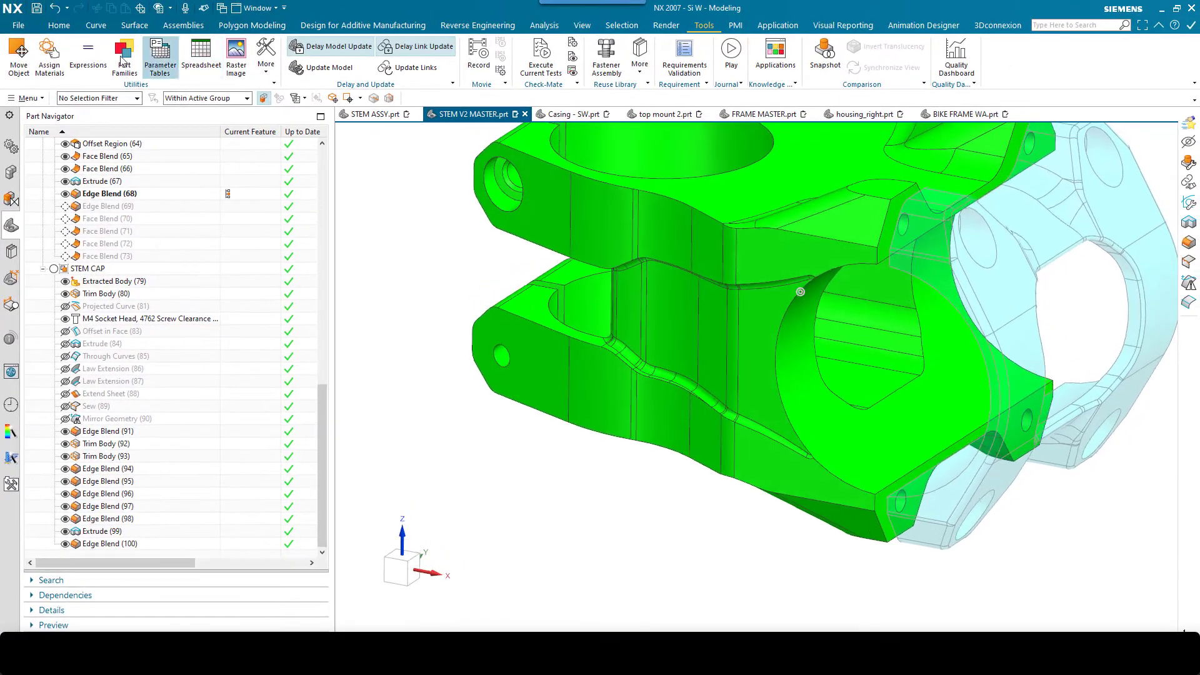
Add a 1 mm symmetric chamfer to the tangent edge loop of the pocket inside the stem body's handlebar bore
click(58, 26)
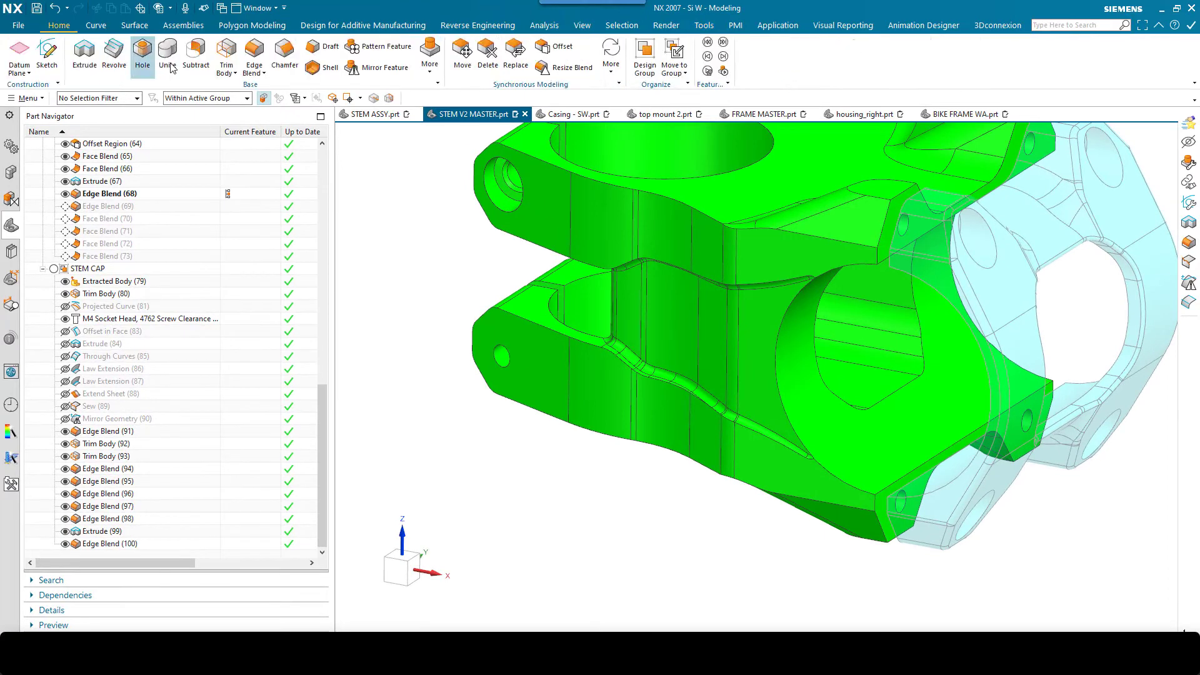
click(285, 56)
middle_drag(430, 446, 475, 392)
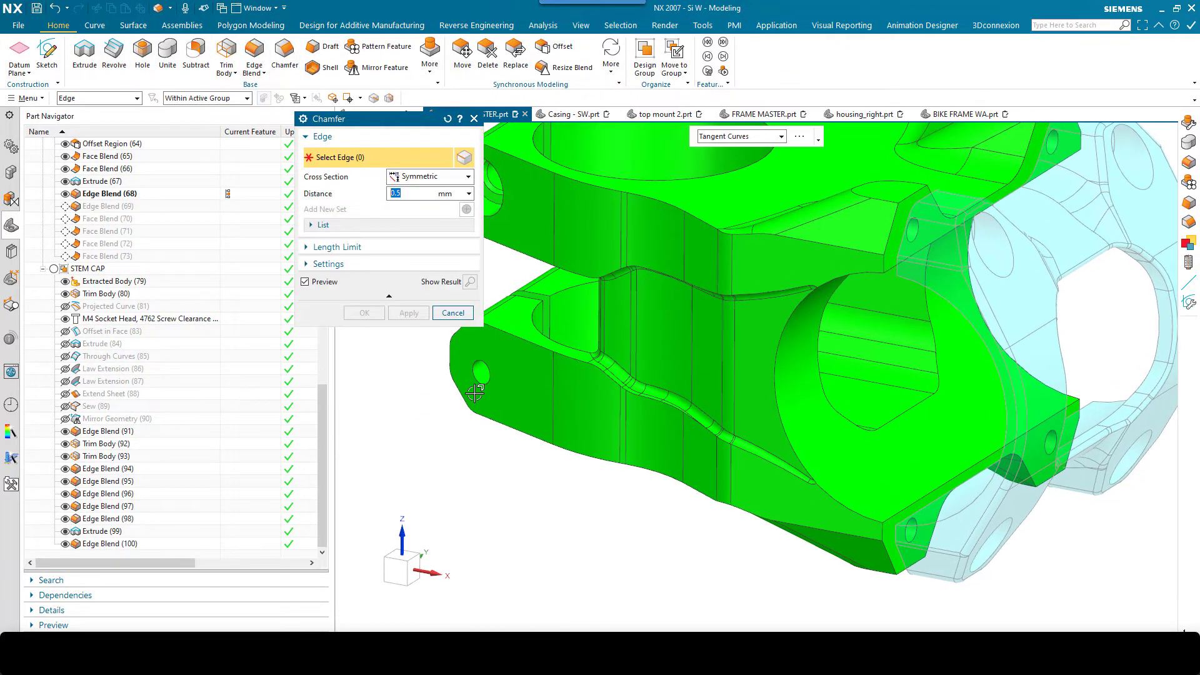
text(1)
key(Return)
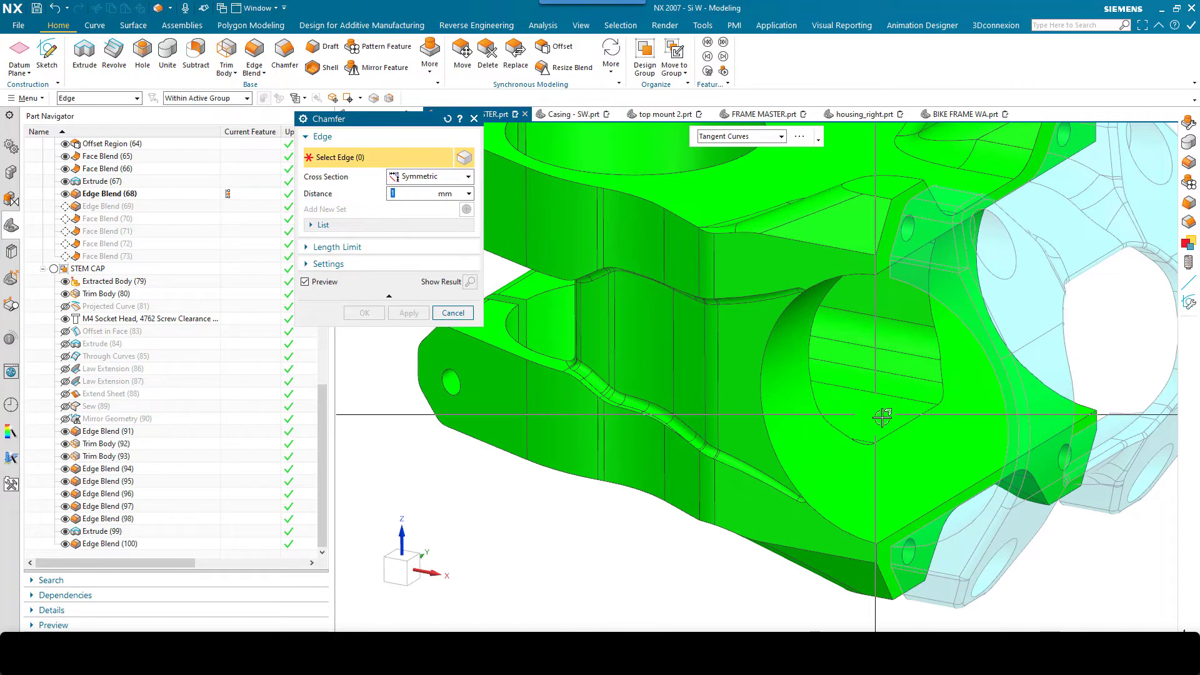
click(901, 422)
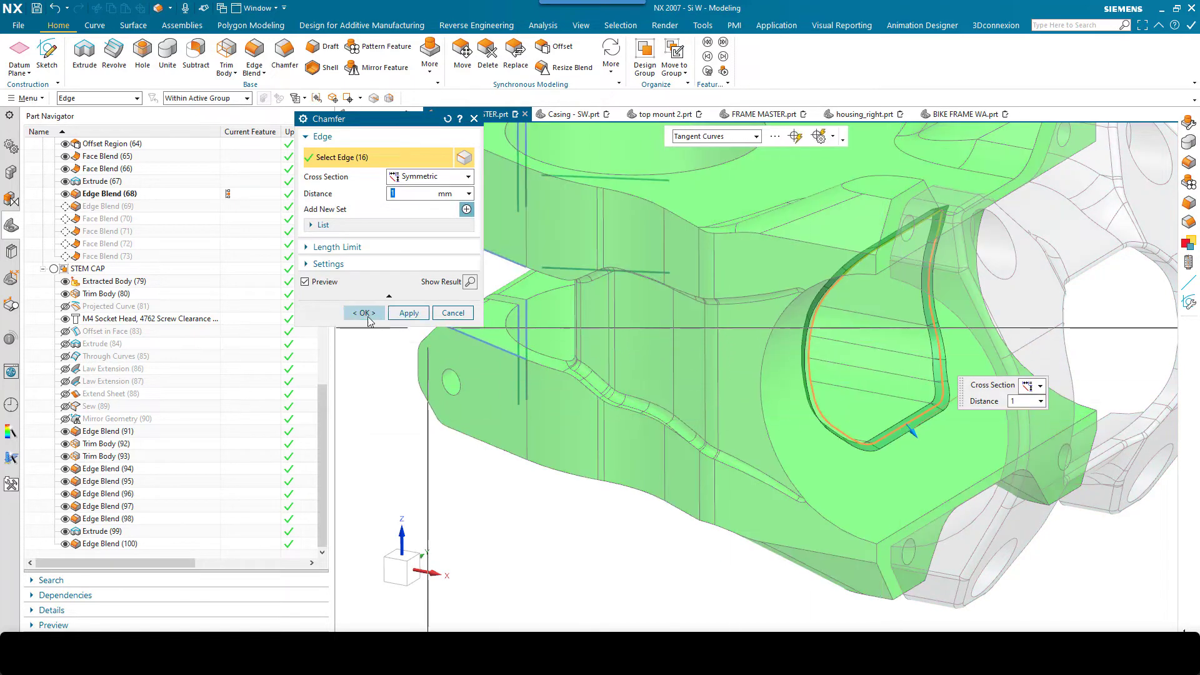
click(366, 314)
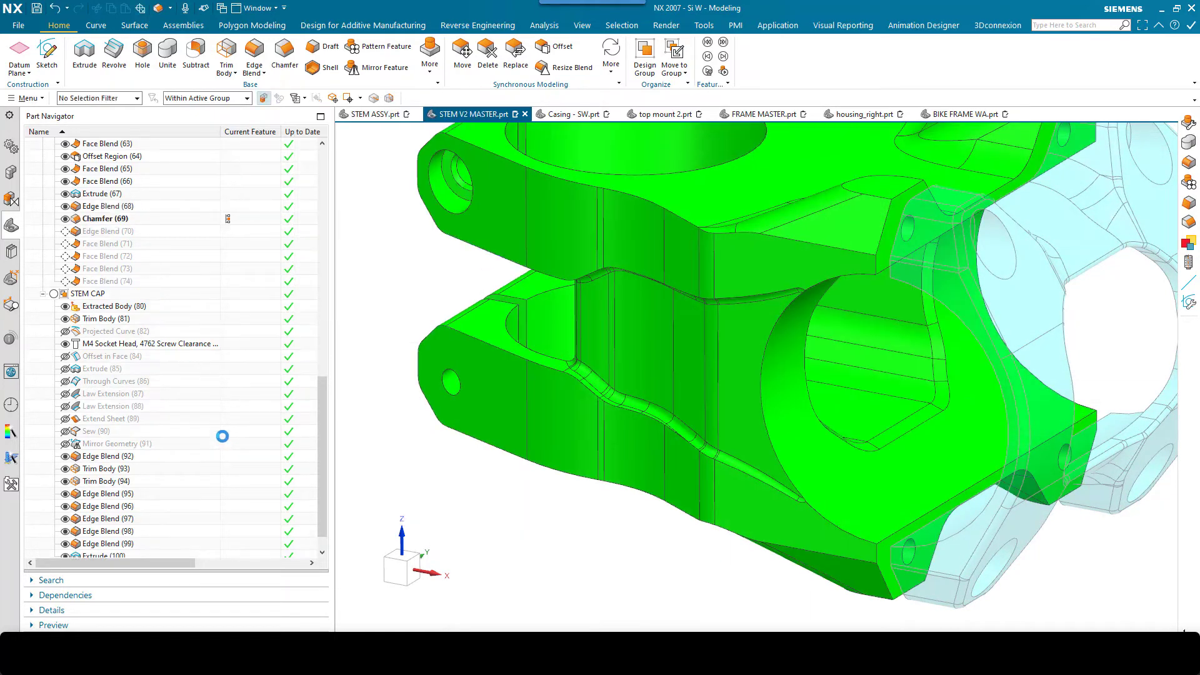
Roll the STEM BODY group forward to Face Blend (74) as the current feature, and reactivate the overall Model History
scroll(191, 473, down, 1)
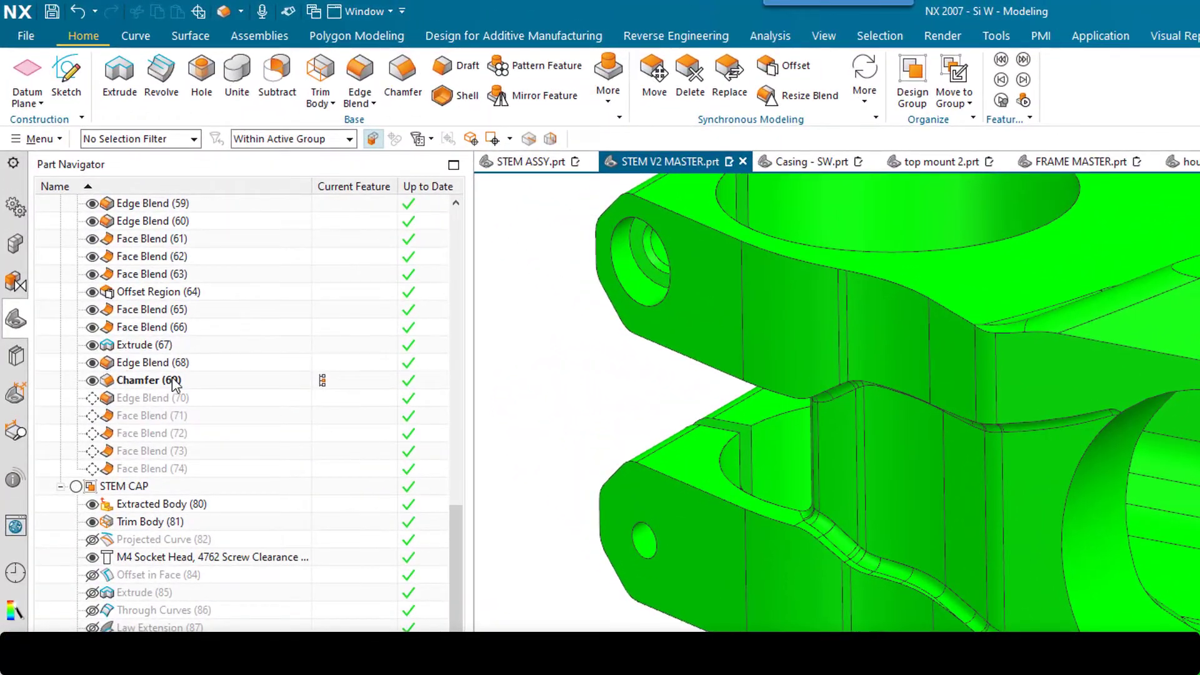
click(174, 382)
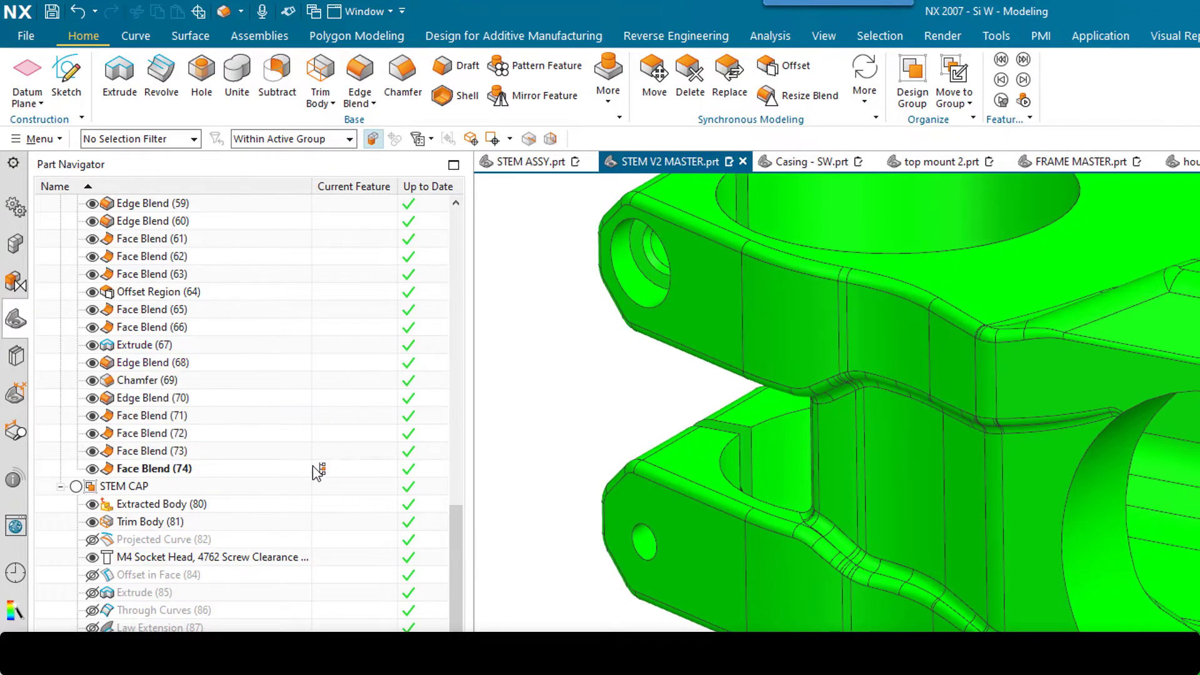
scroll(184, 487, up, 5)
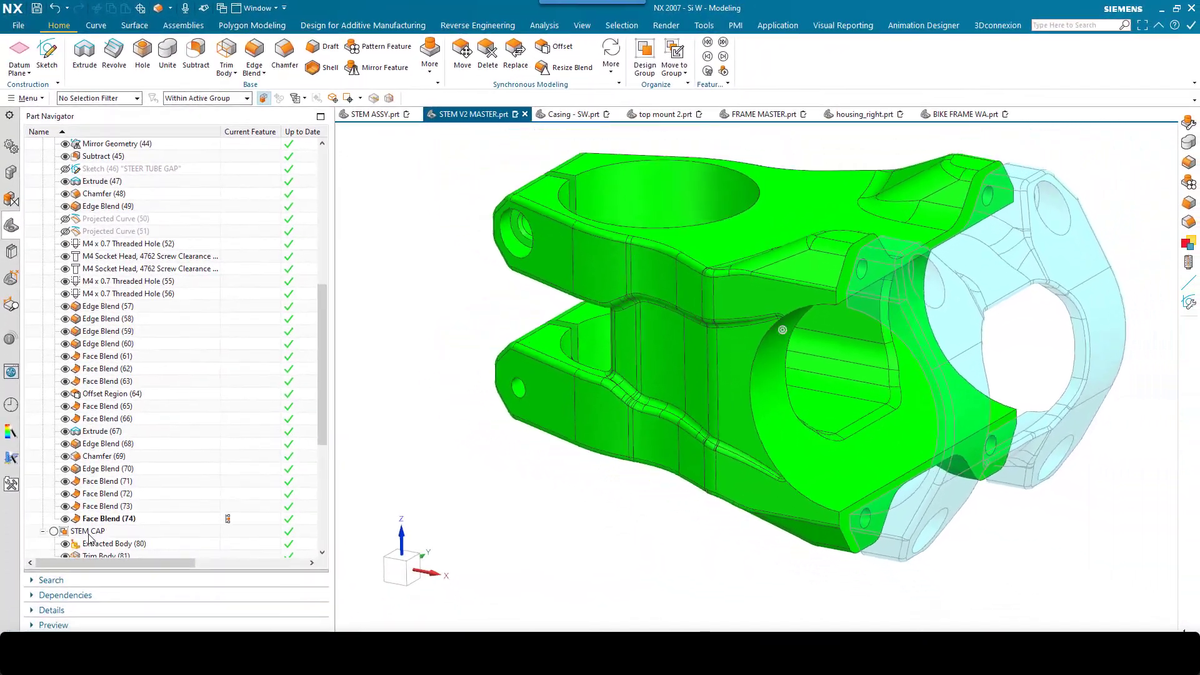
scroll(100, 478, up, 9)
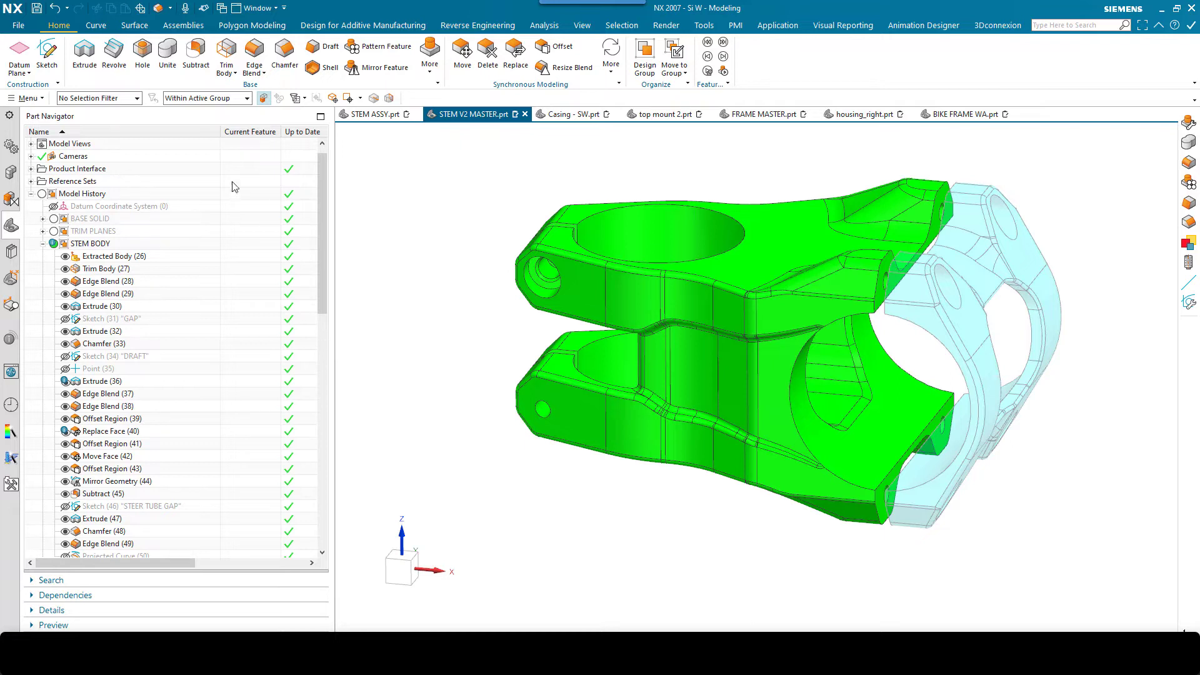
click(42, 193)
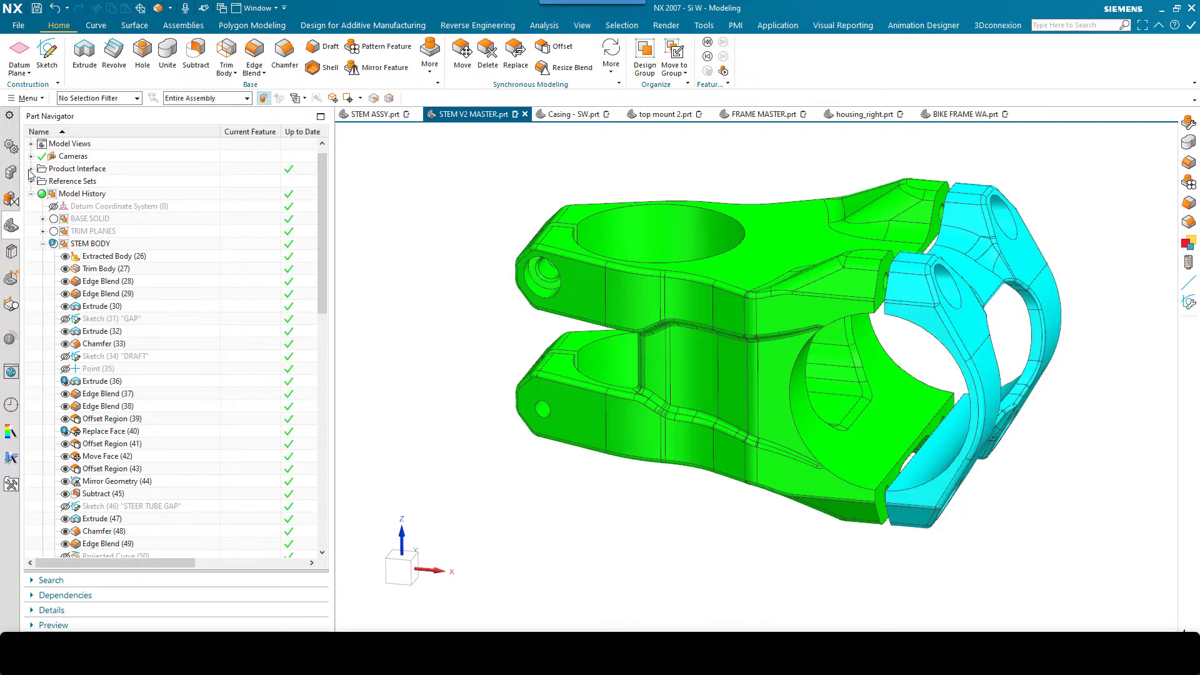
Examine which bodies the STEM BODY and STEM CAP product interface entries refer to, then collapse the STEM BODY group
click(31, 169)
click(95, 184)
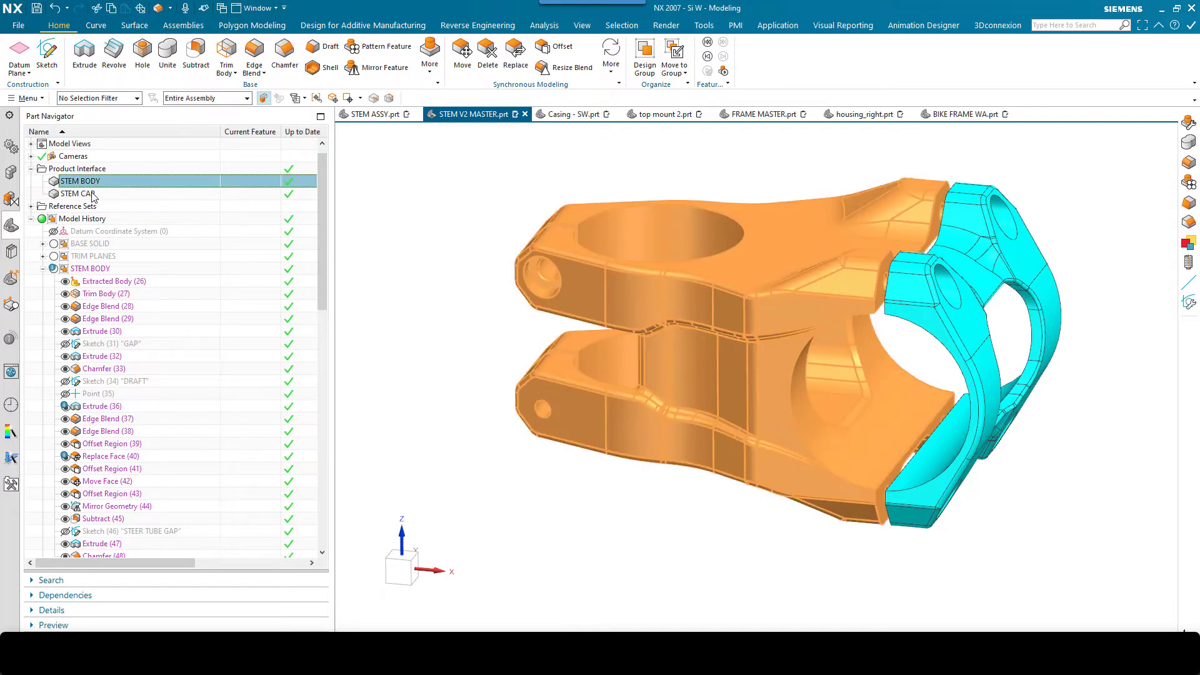
click(92, 194)
click(93, 182)
click(90, 195)
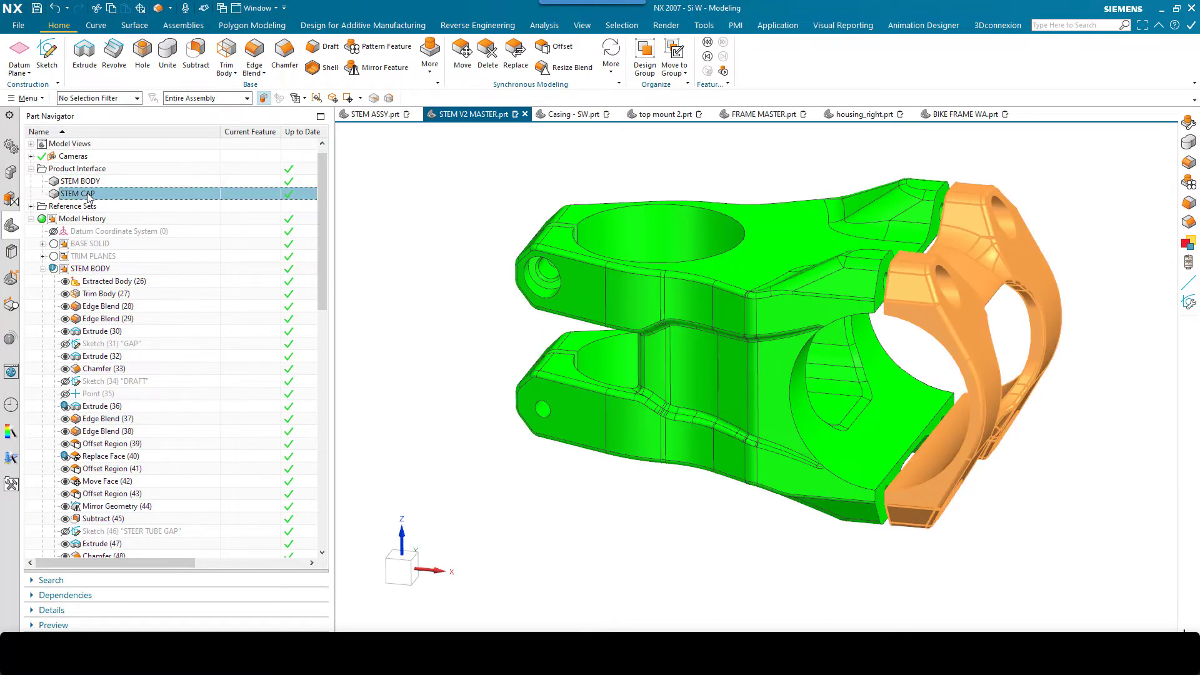
click(43, 269)
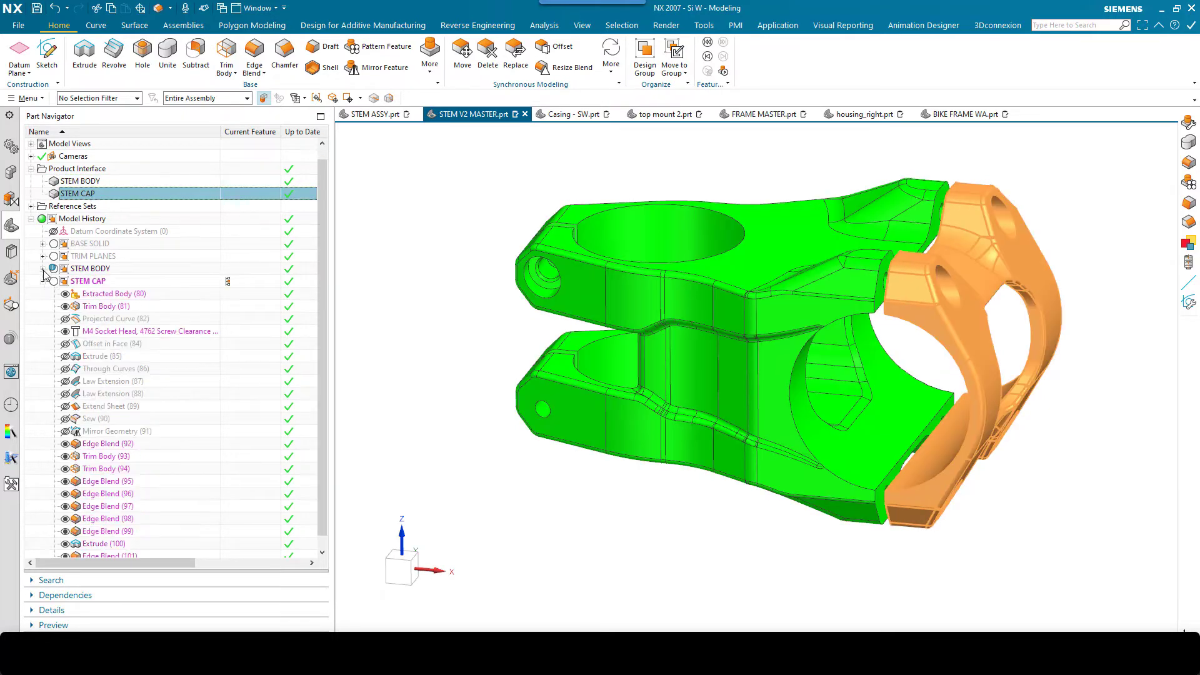
Switch to STEM ASSY.prt and identify the STEM BODY and STEM CAP components in the assembly structure
click(384, 114)
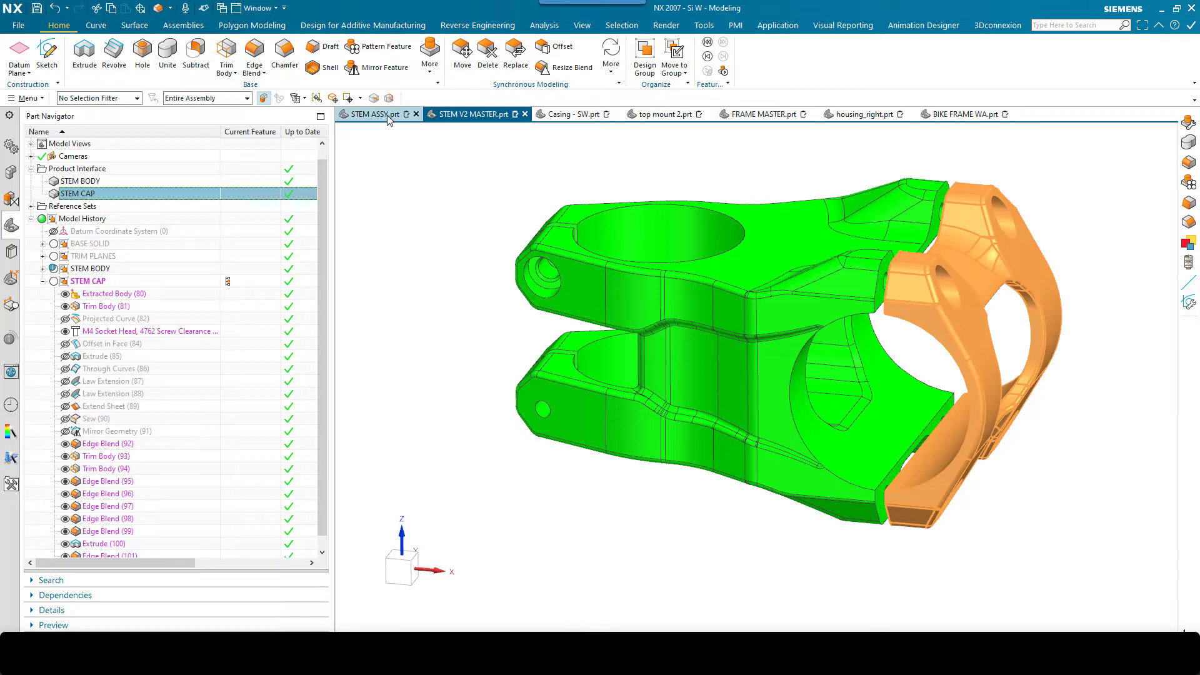
click(11, 172)
click(100, 220)
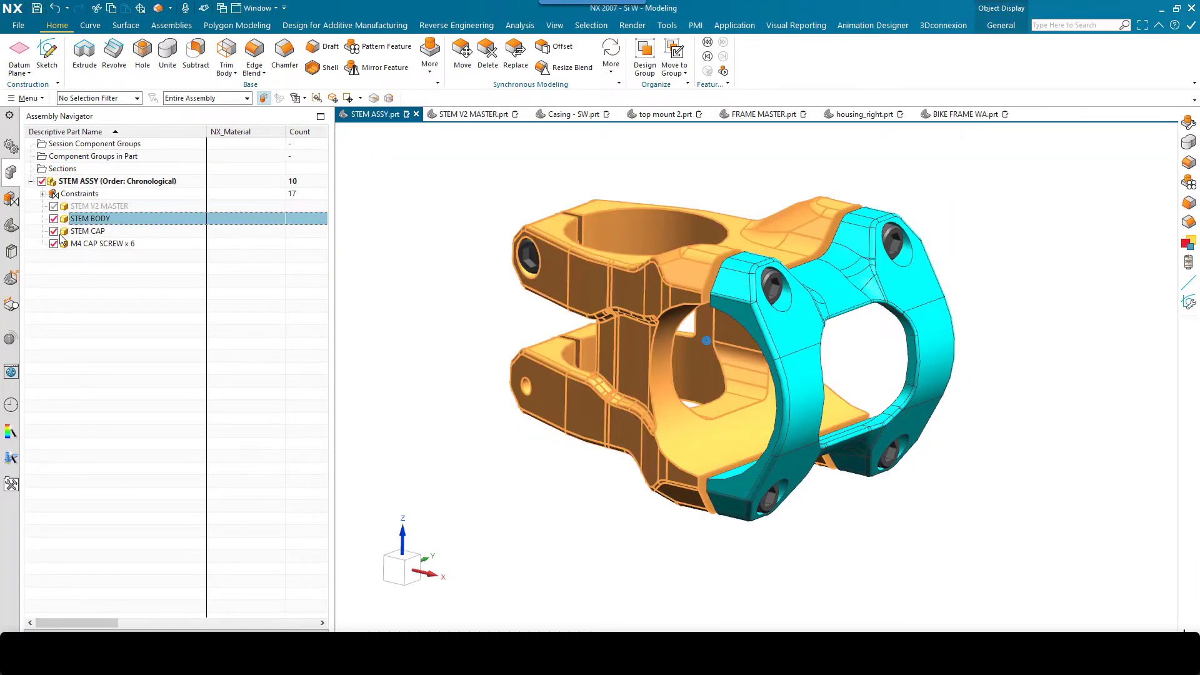
click(81, 232)
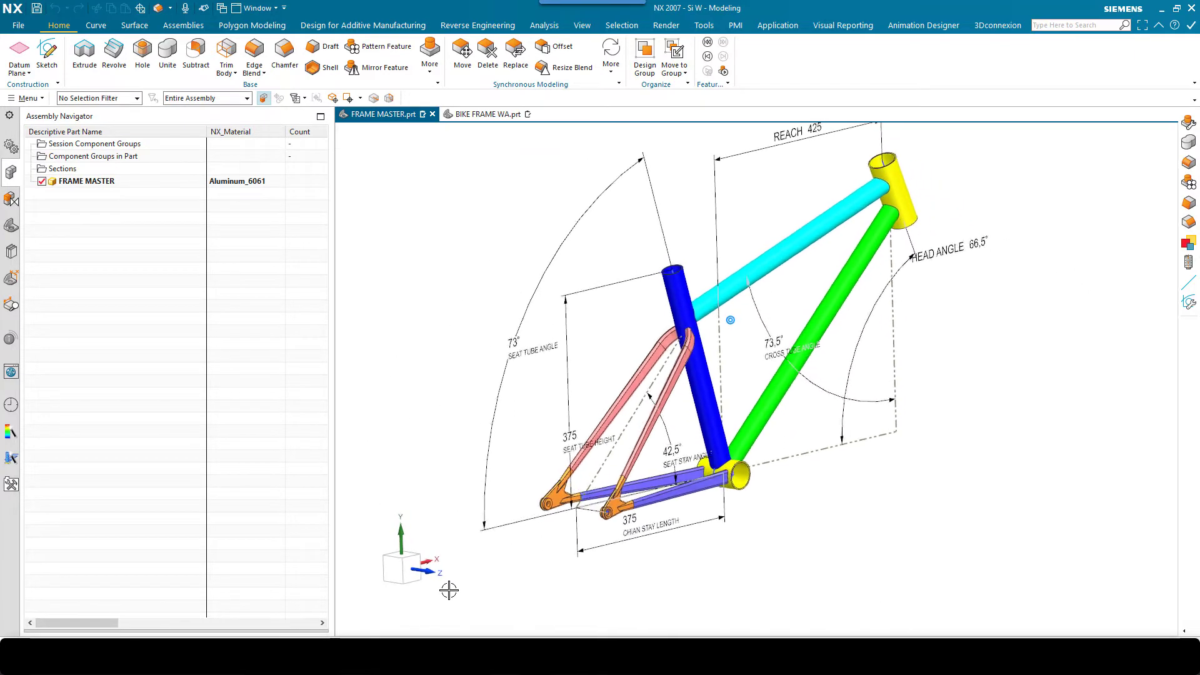
Orient the FRAME MASTER model flat to the XY plane and collapse its Head Tube group and User Expressions
key(F8)
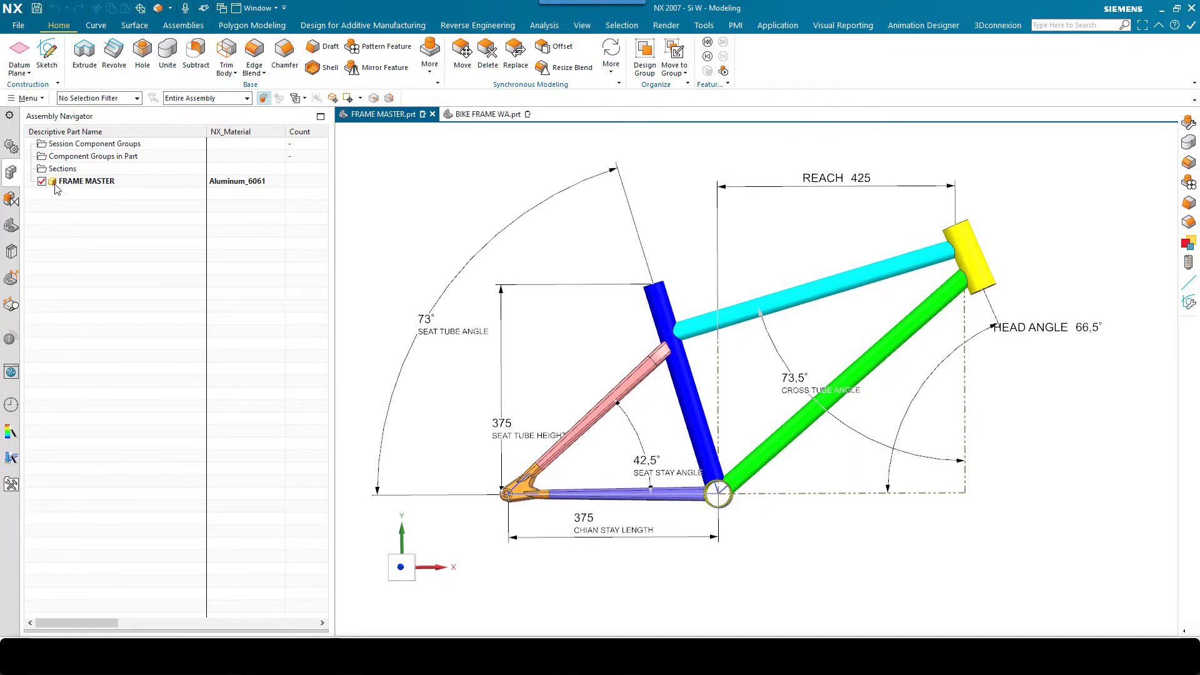
click(13, 226)
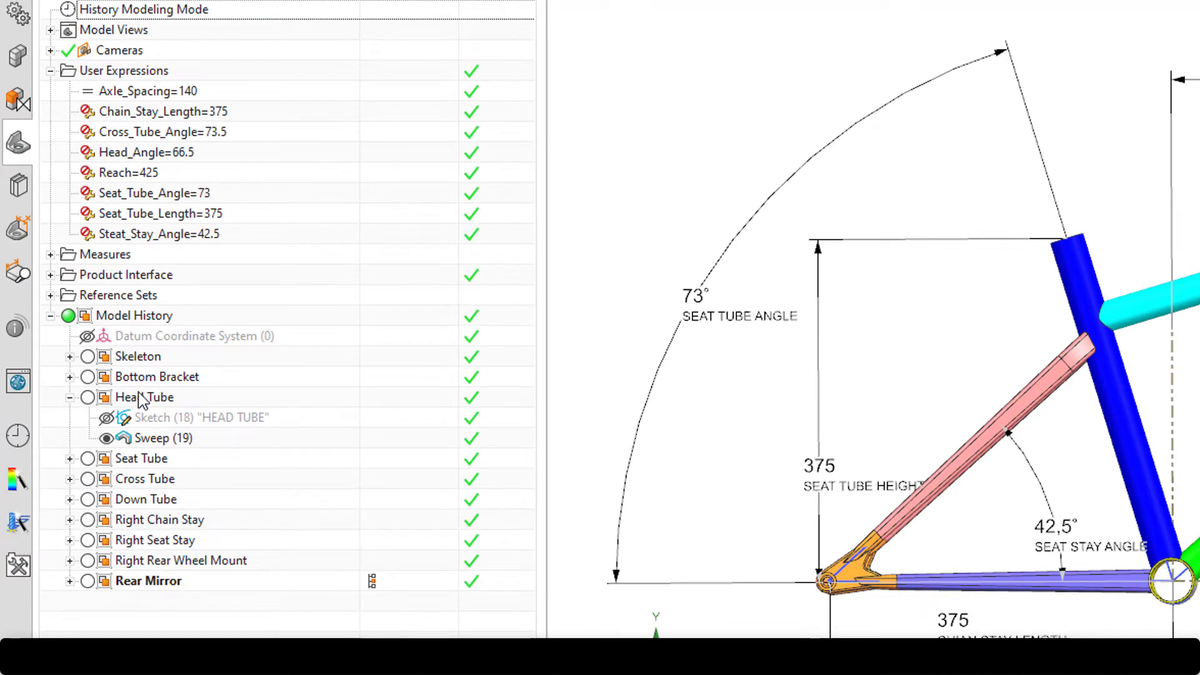
click(68, 398)
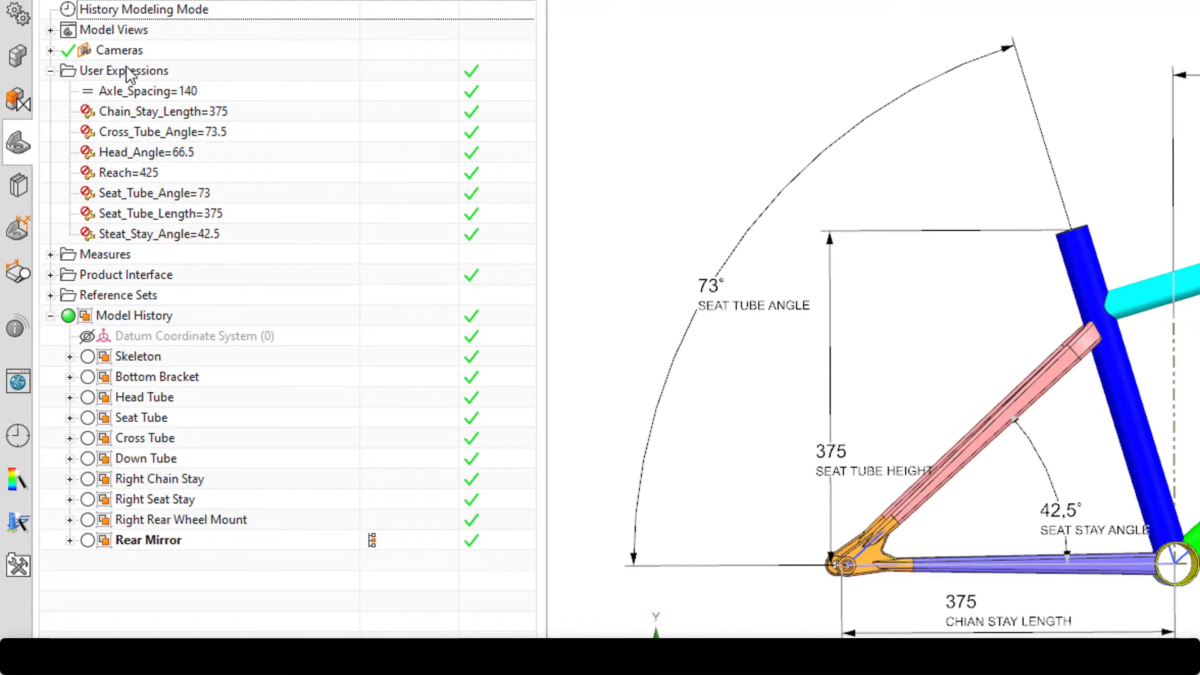
click(51, 71)
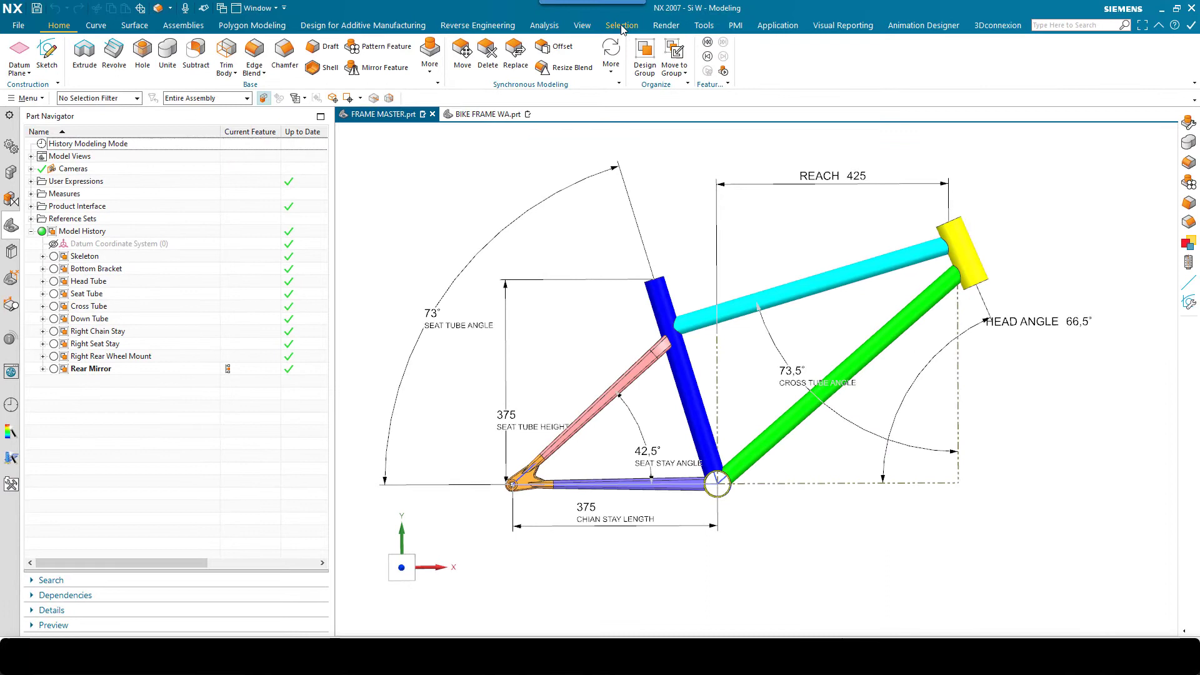
Turn off both Delay Model Update and Delay Link Update for the frame master
click(703, 25)
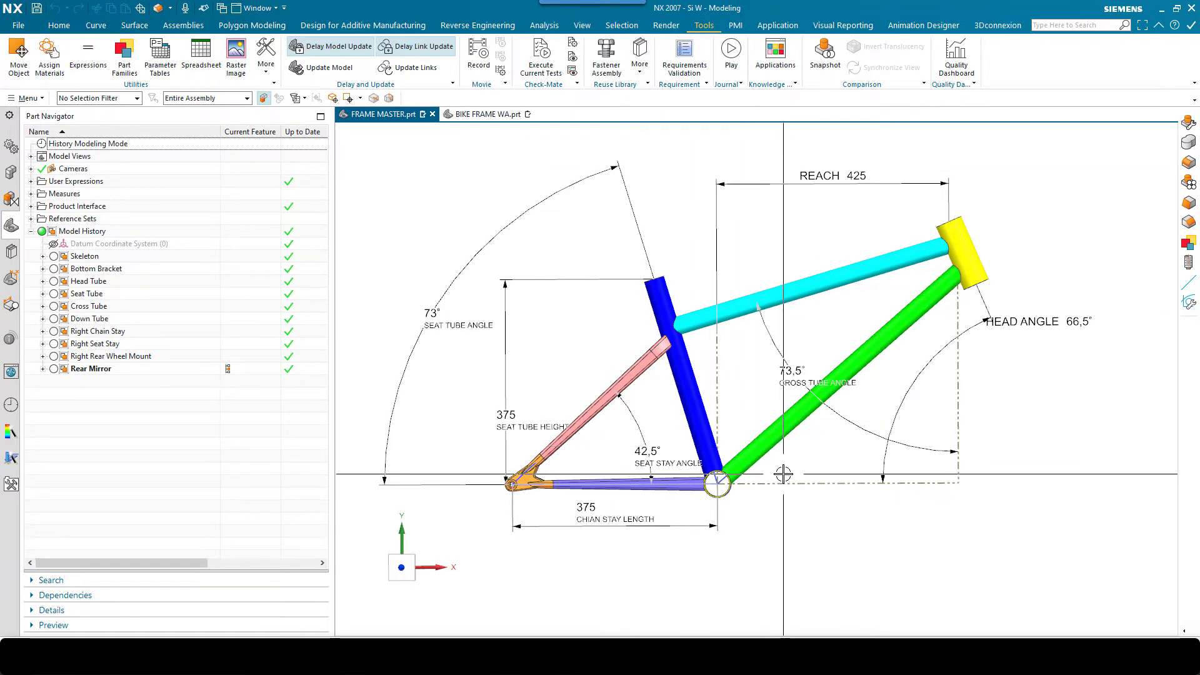
click(370, 50)
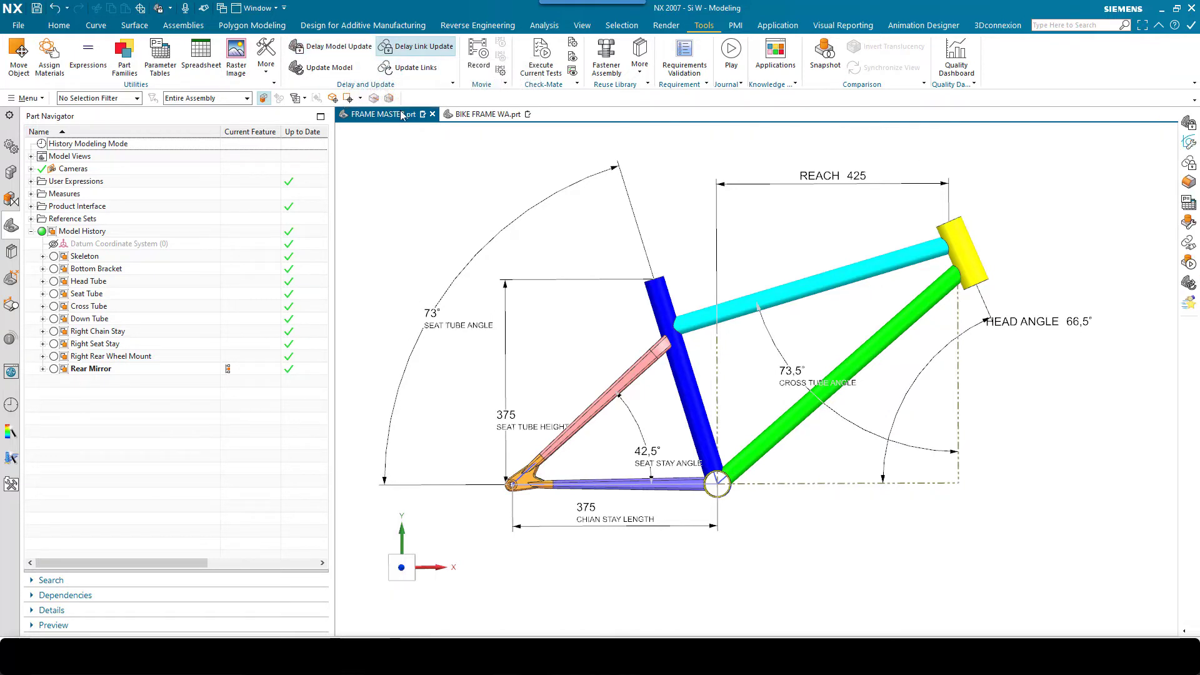
click(418, 50)
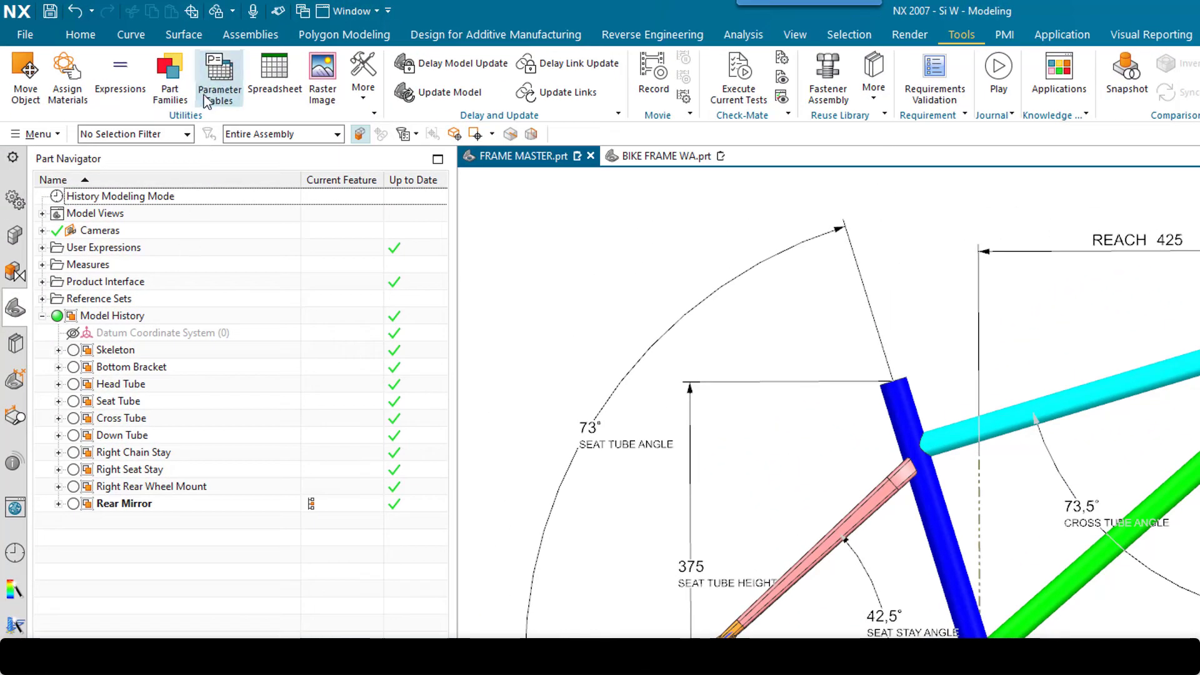
Apply the Small and then the Large configuration from the Frame Size parameter table
click(218, 78)
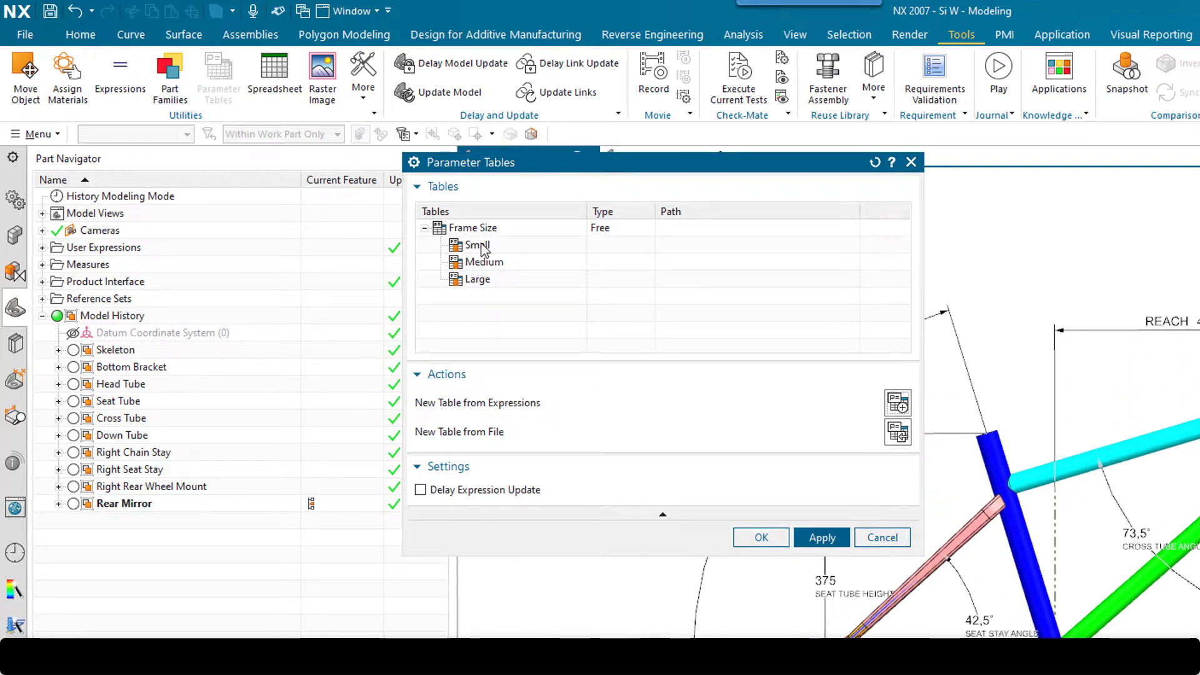
click(478, 246)
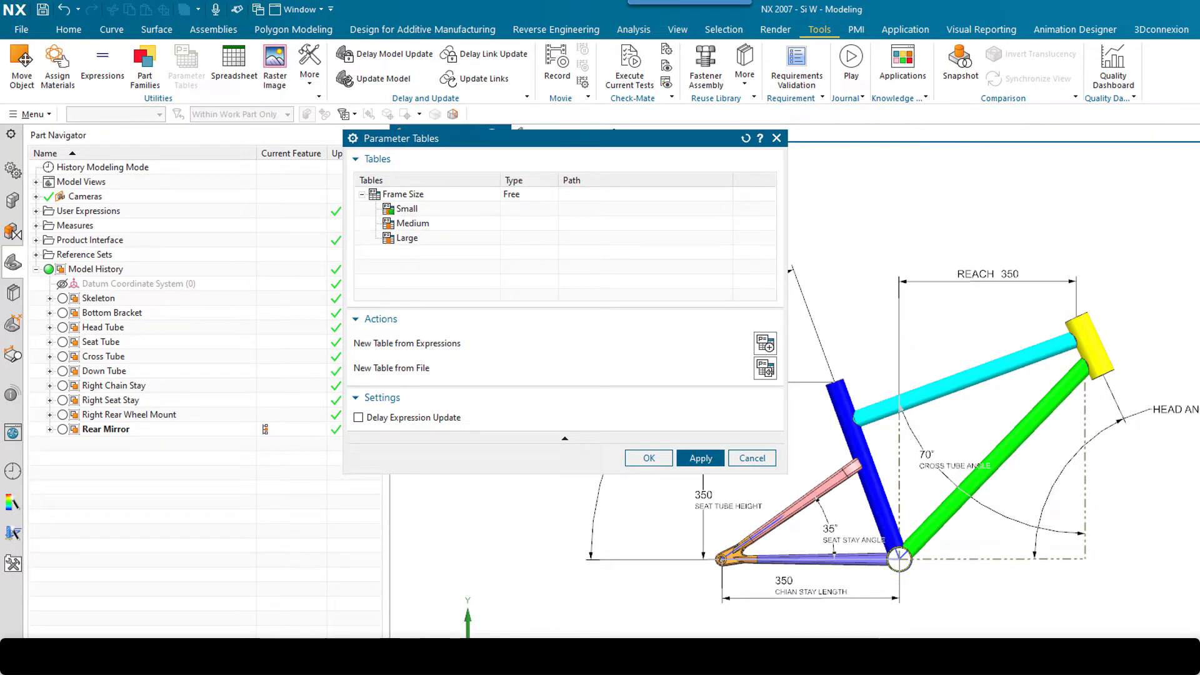
click(403, 241)
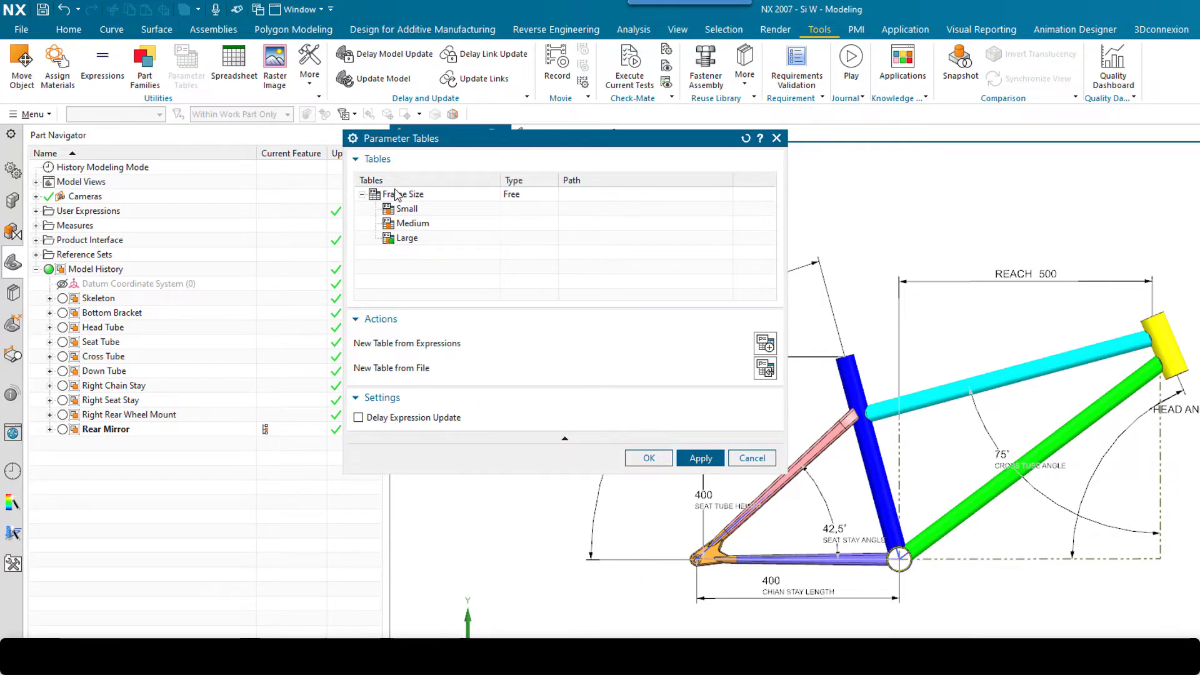
Deactivate the Frame Size parameter table, accept the changes, and expand the User Expressions to check them
right_click(394, 190)
click(442, 283)
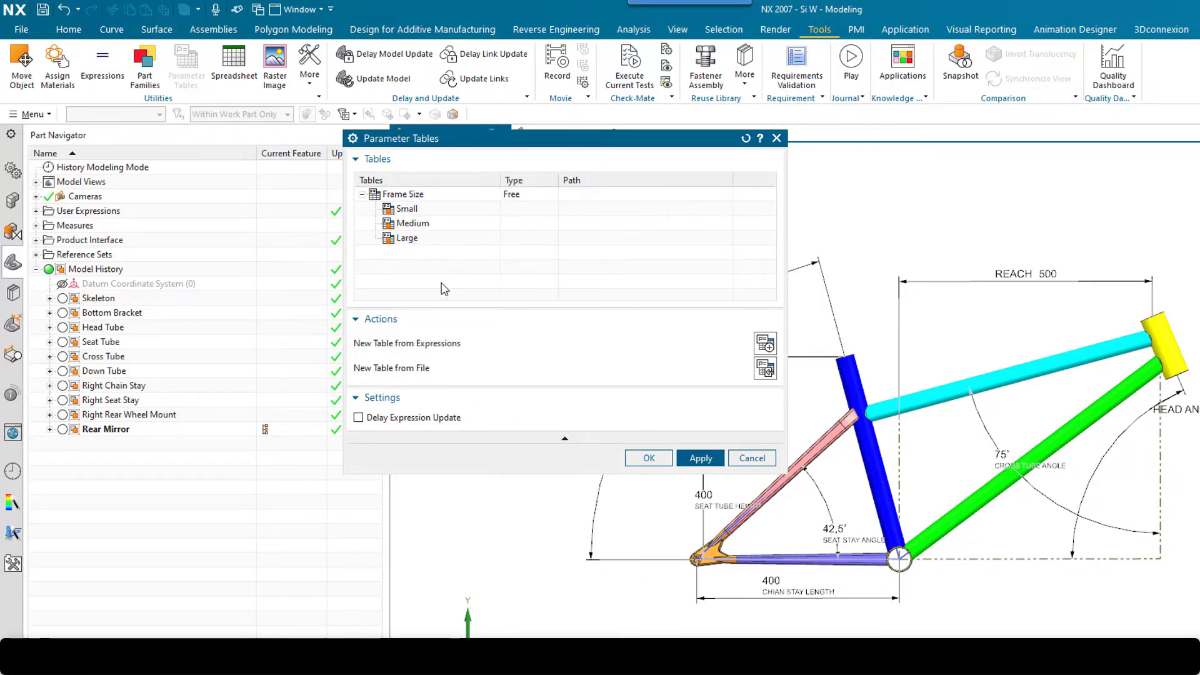
click(648, 458)
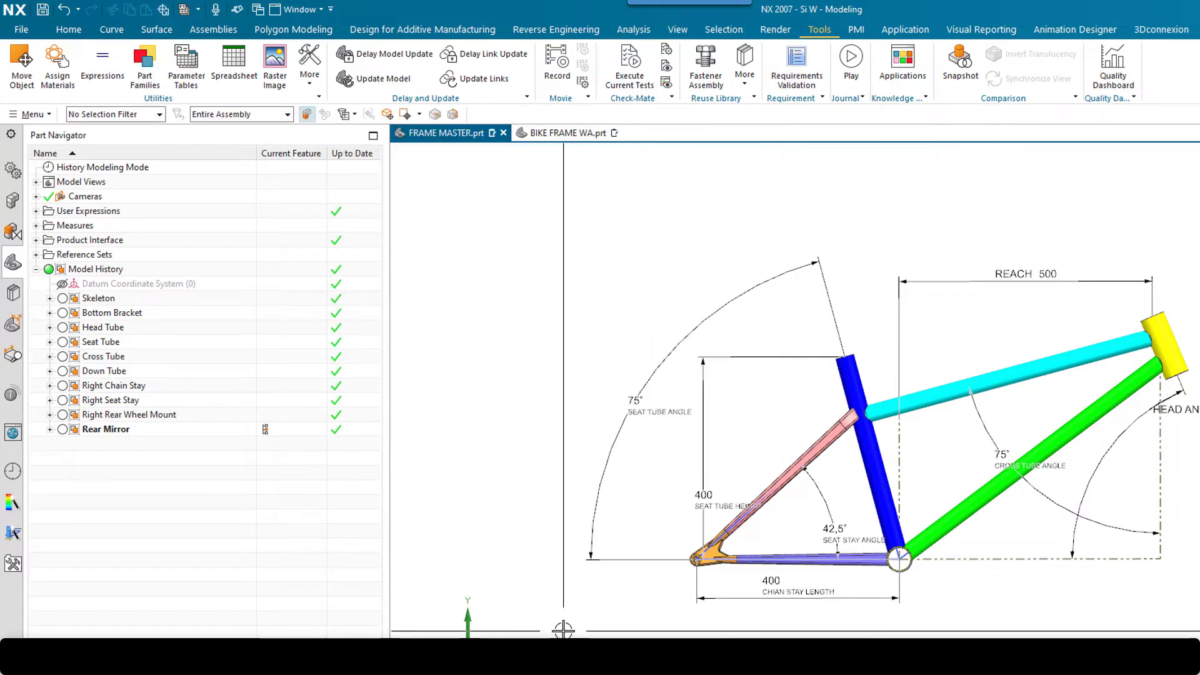
scroll(514, 375, up, 3)
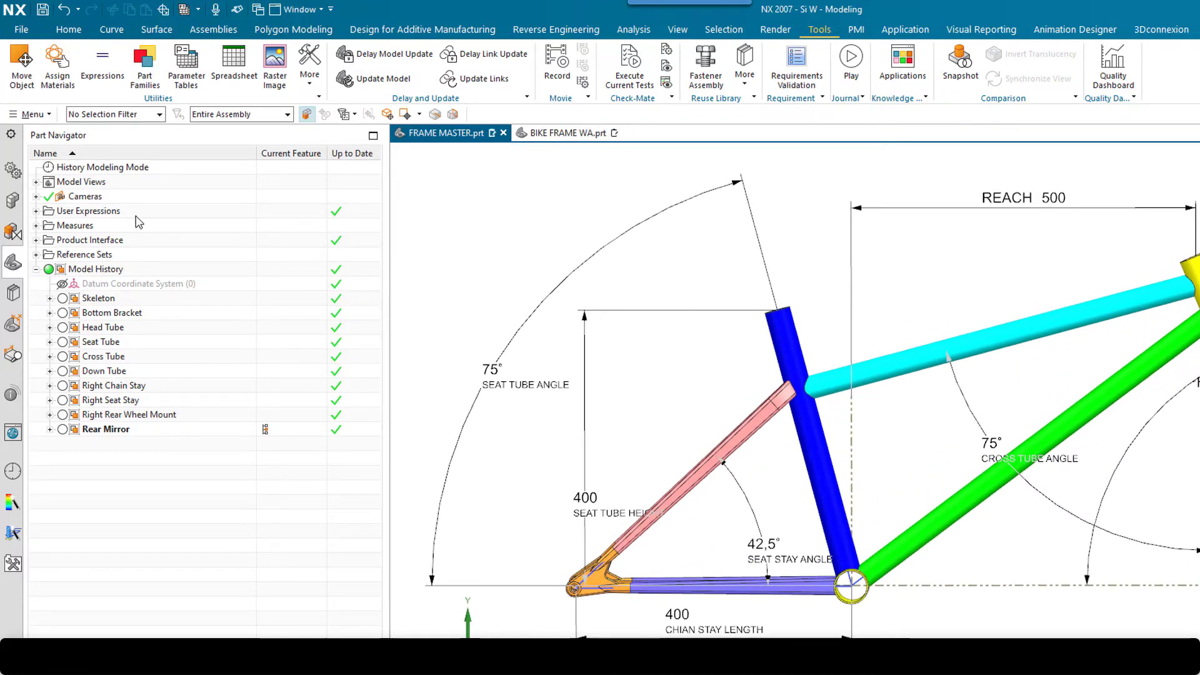
click(36, 211)
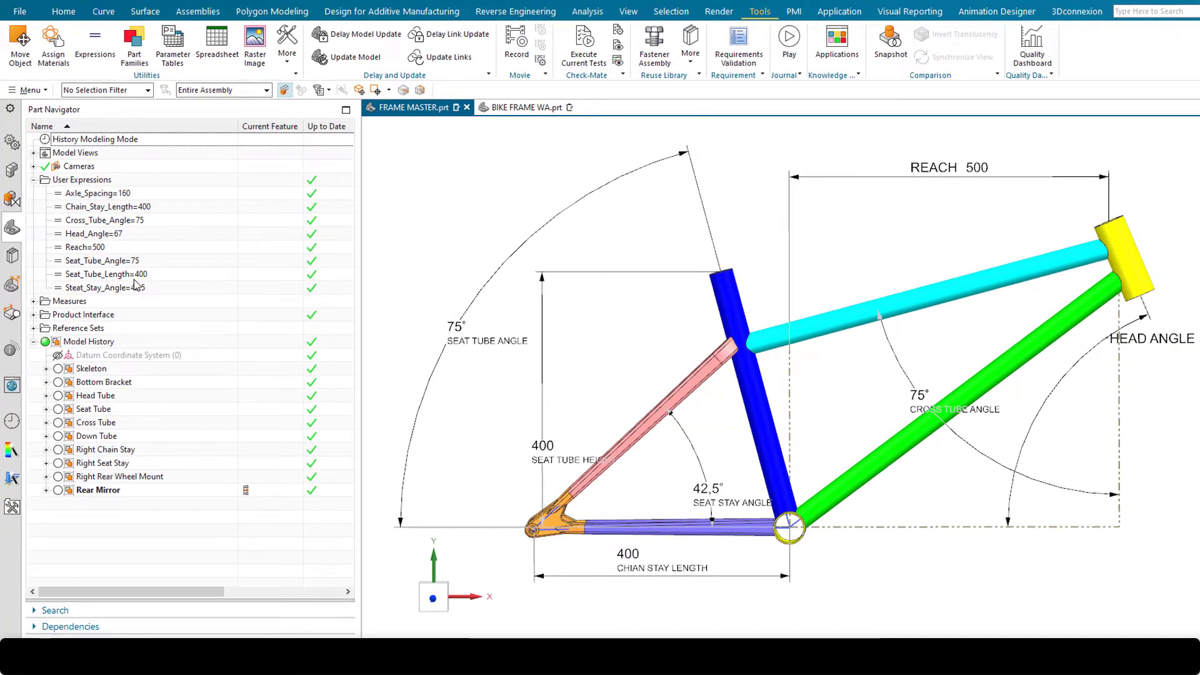
Set the Reach user expression of the frame master to 350
double_click(114, 251)
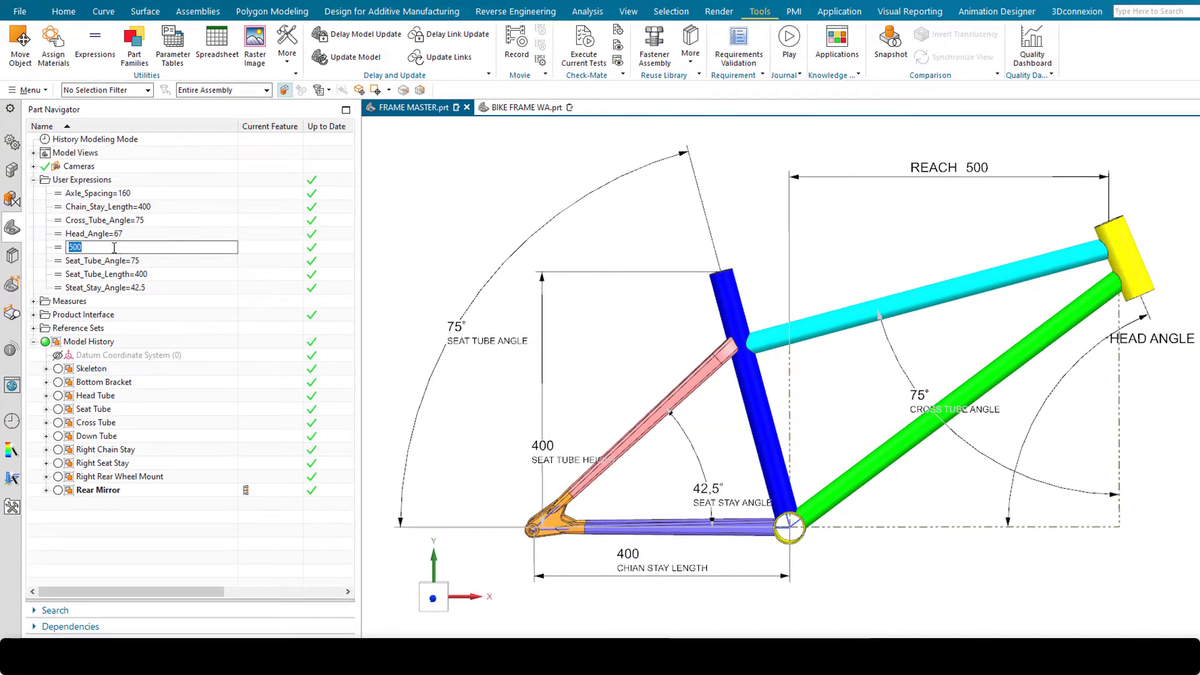
text(350)
key(Return)
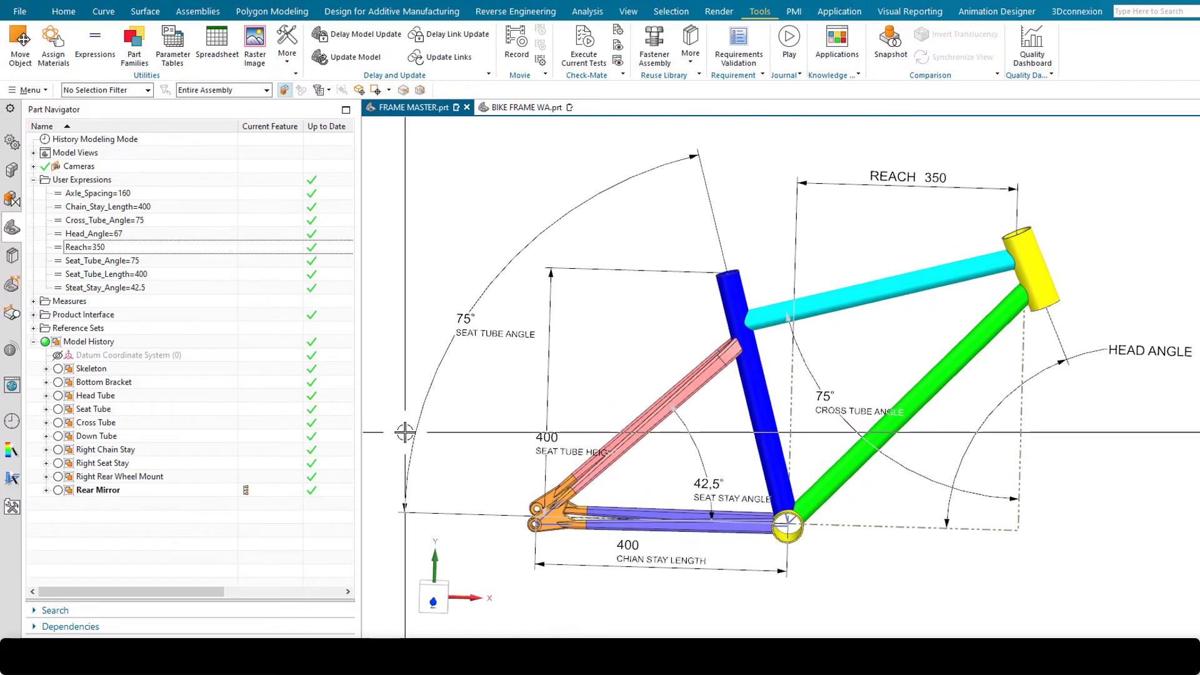
Expand the Skeleton design group, show only its contents in the model, and collapse the group
click(46, 368)
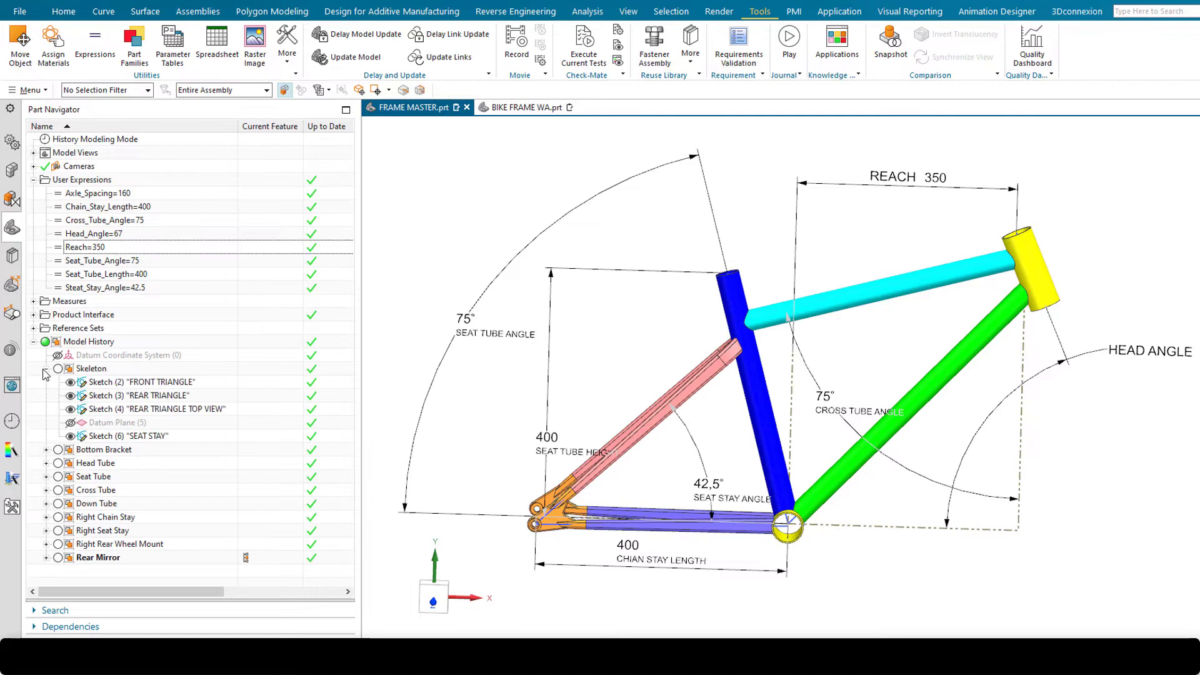
right_click(91, 372)
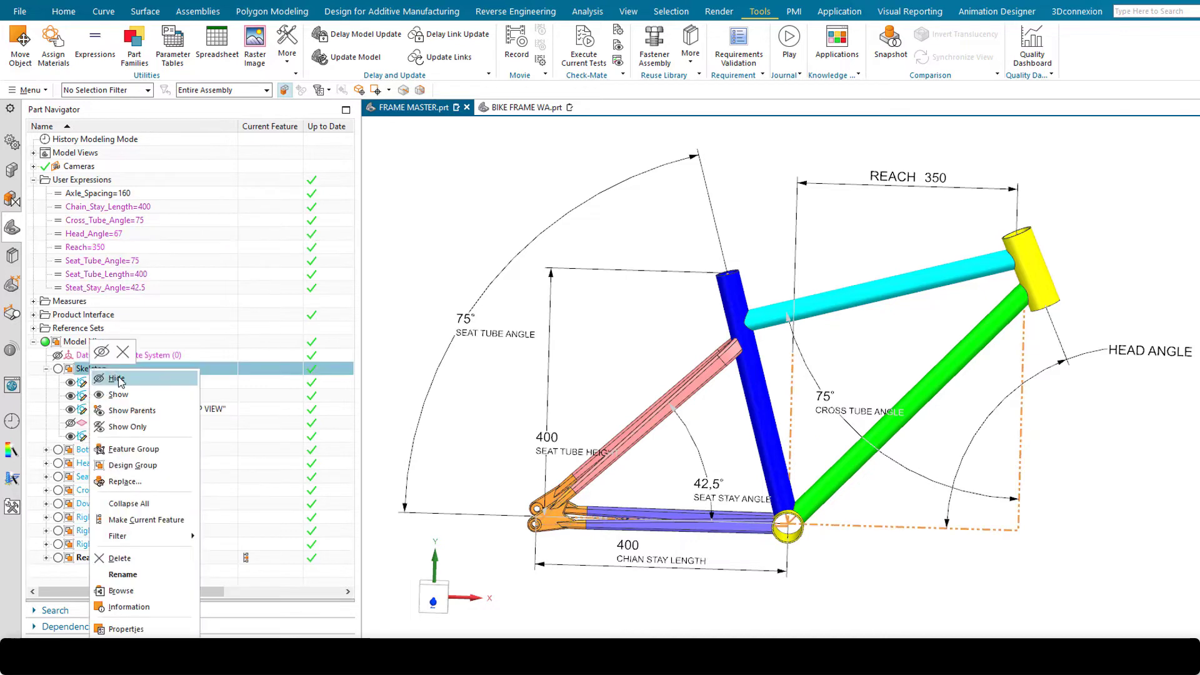
click(141, 425)
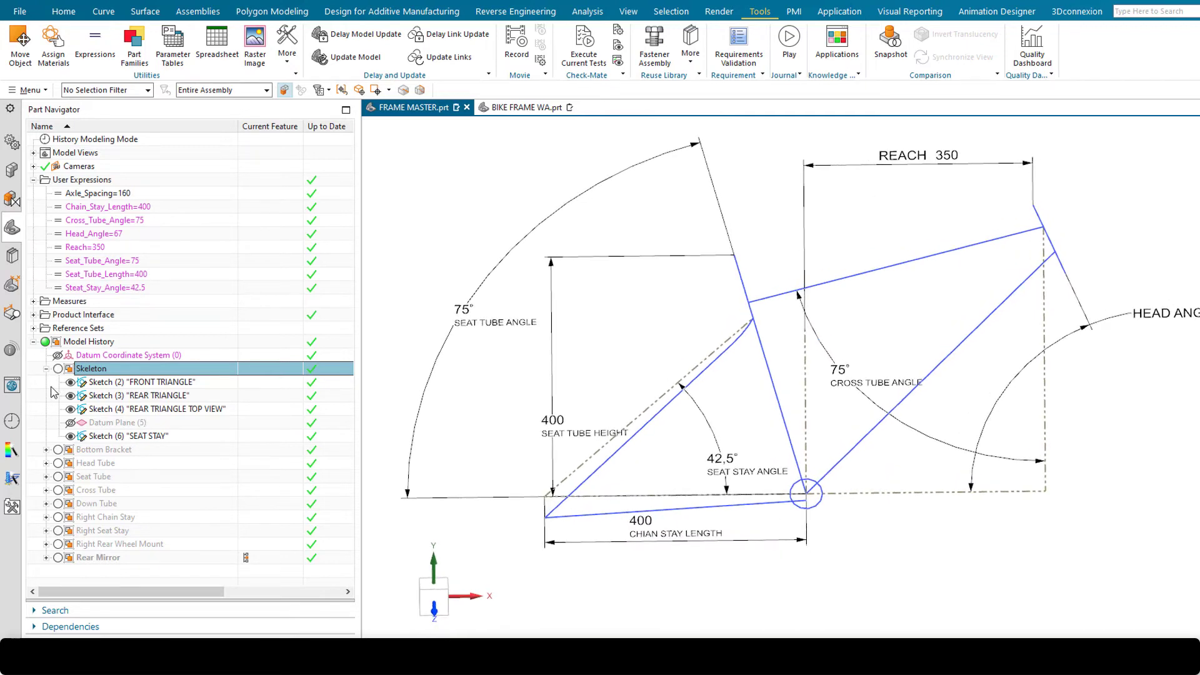
click(46, 368)
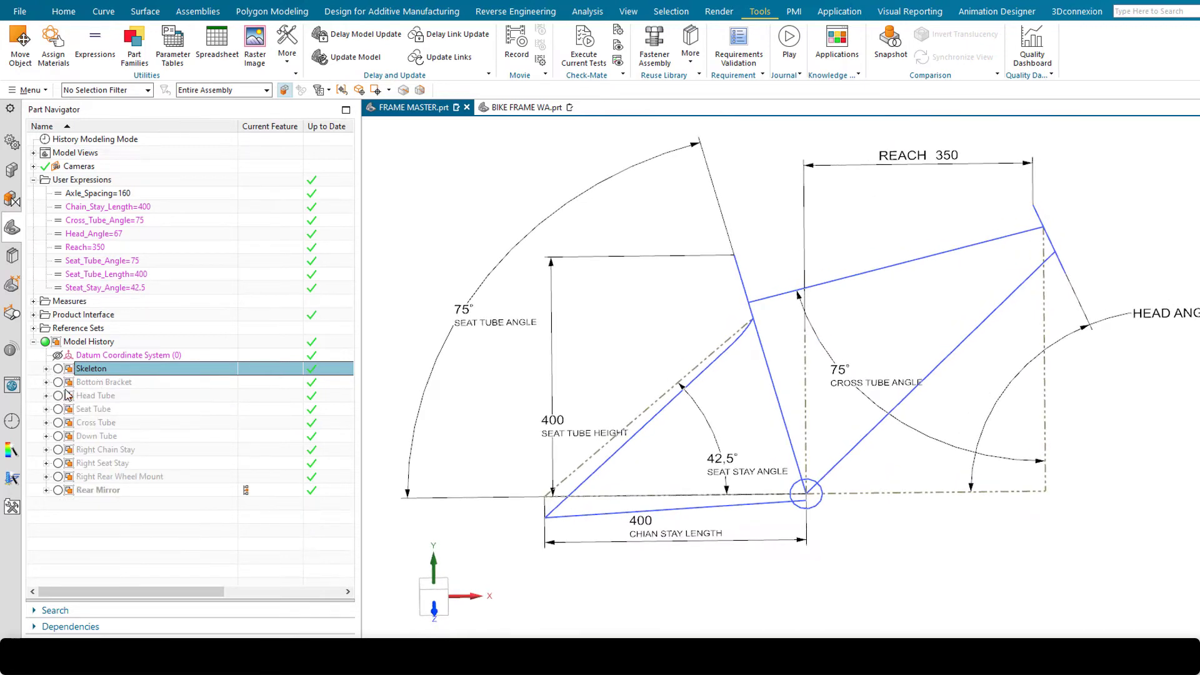
Show all bodies of the frame master again
key(ctrl+w)
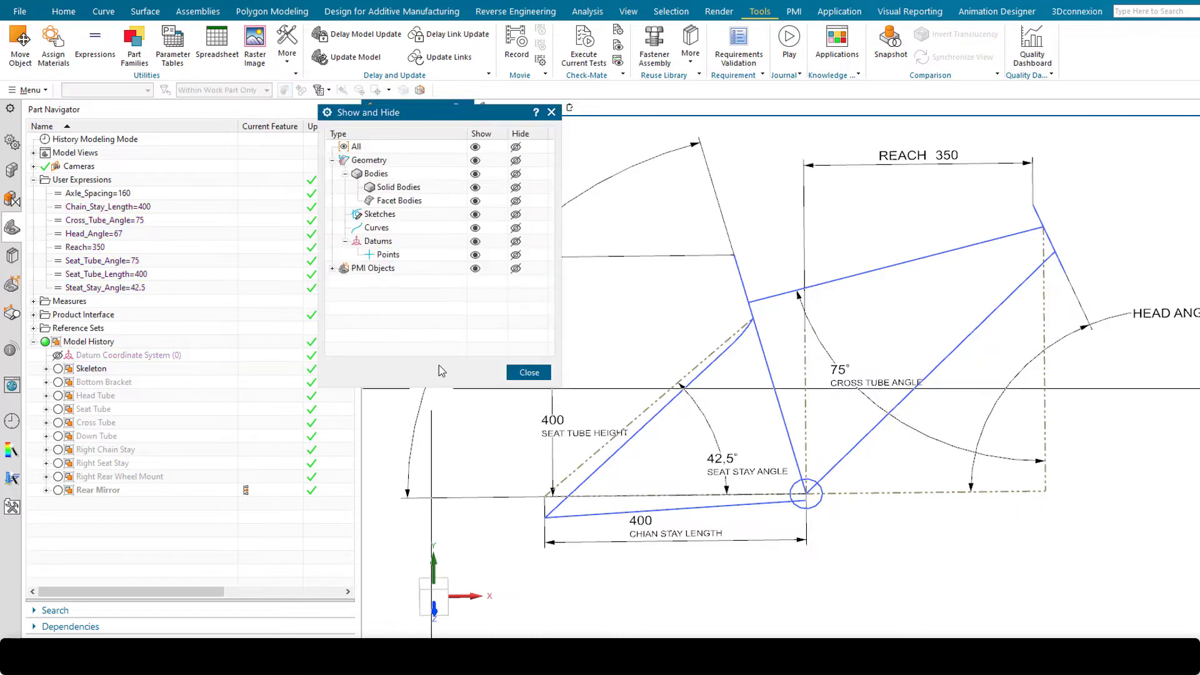
click(475, 174)
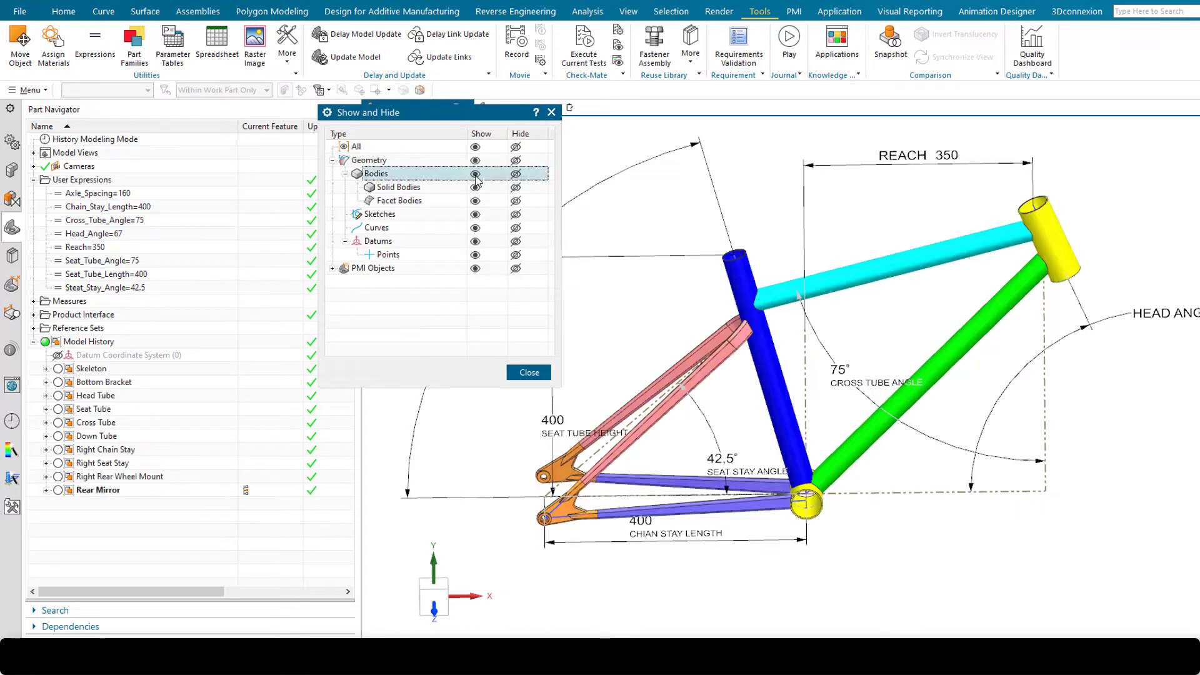
click(529, 373)
Examine how the cross tube and down tube meet the head tube
scroll(1040, 400, up, 5)
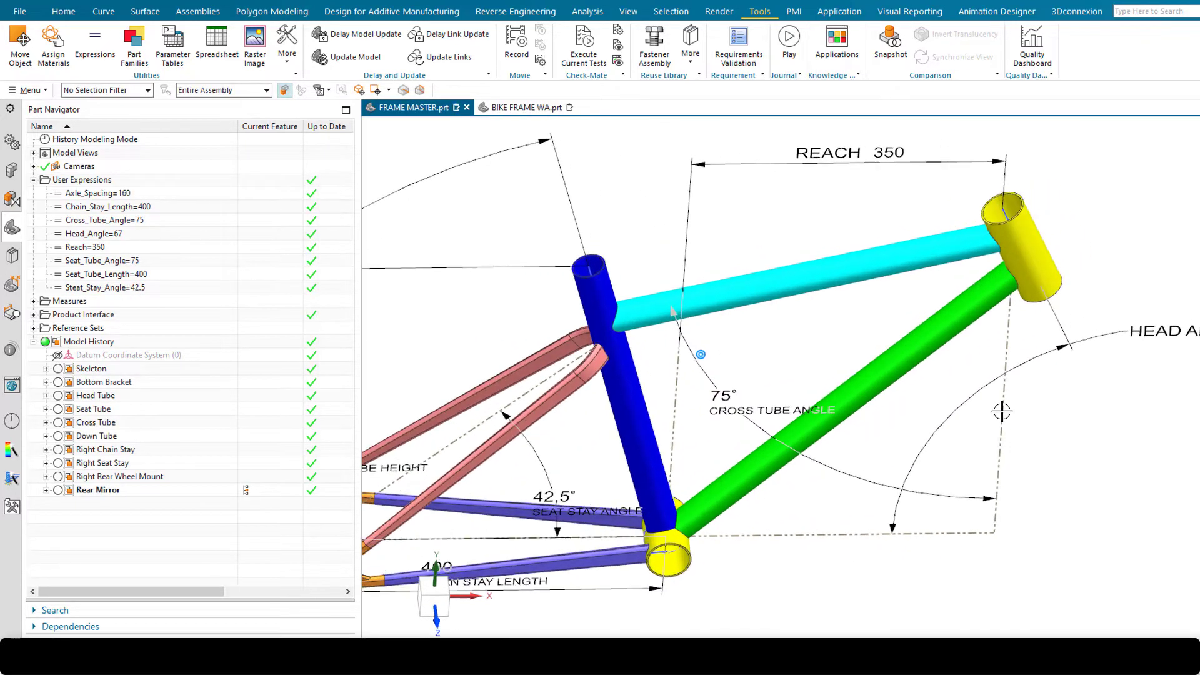
scroll(1040, 400, down, 3)
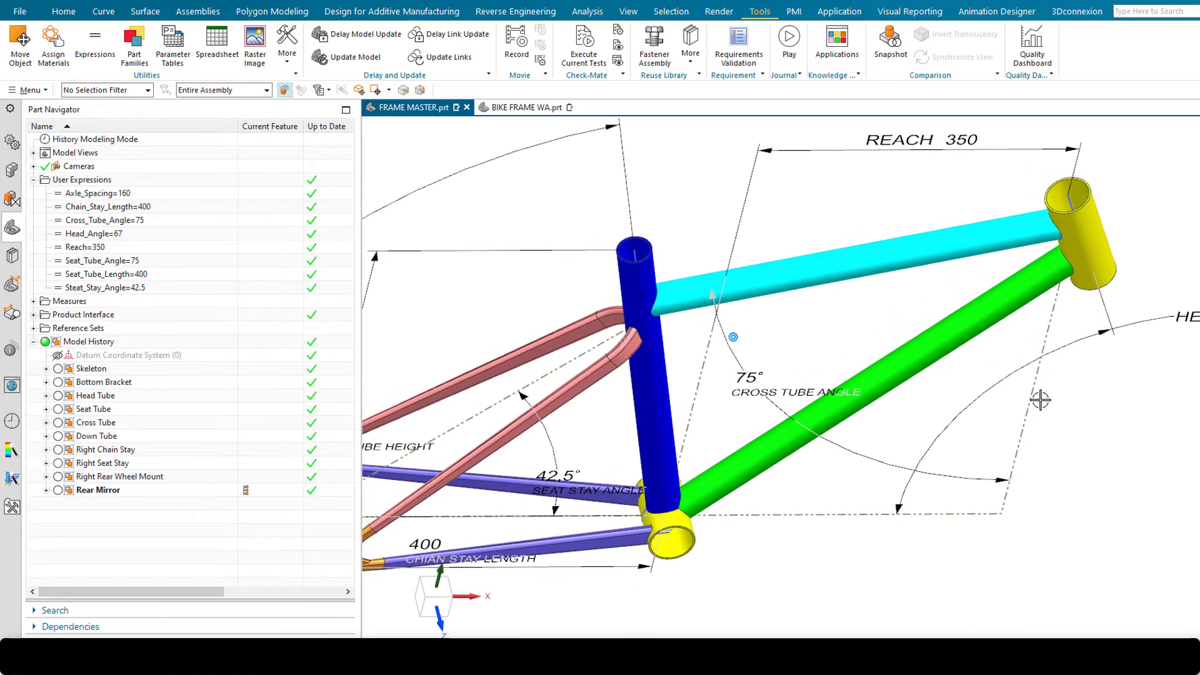
scroll(1125, 343, up, 10)
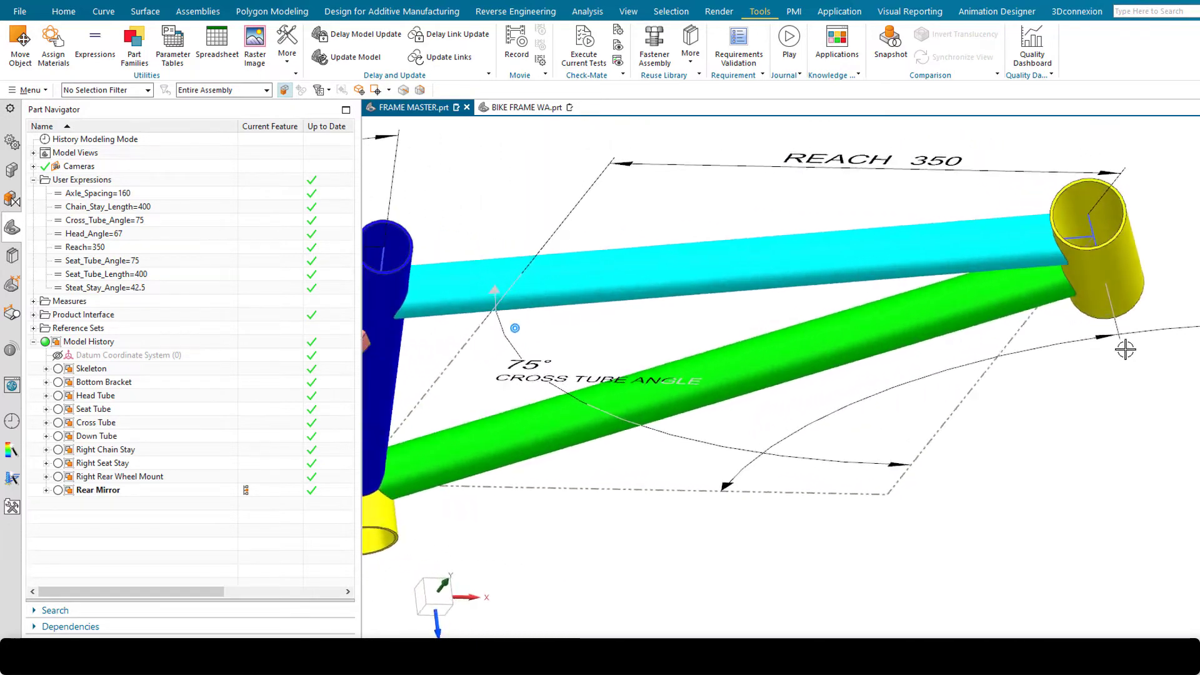
middle_drag(1117, 354, 1015, 330)
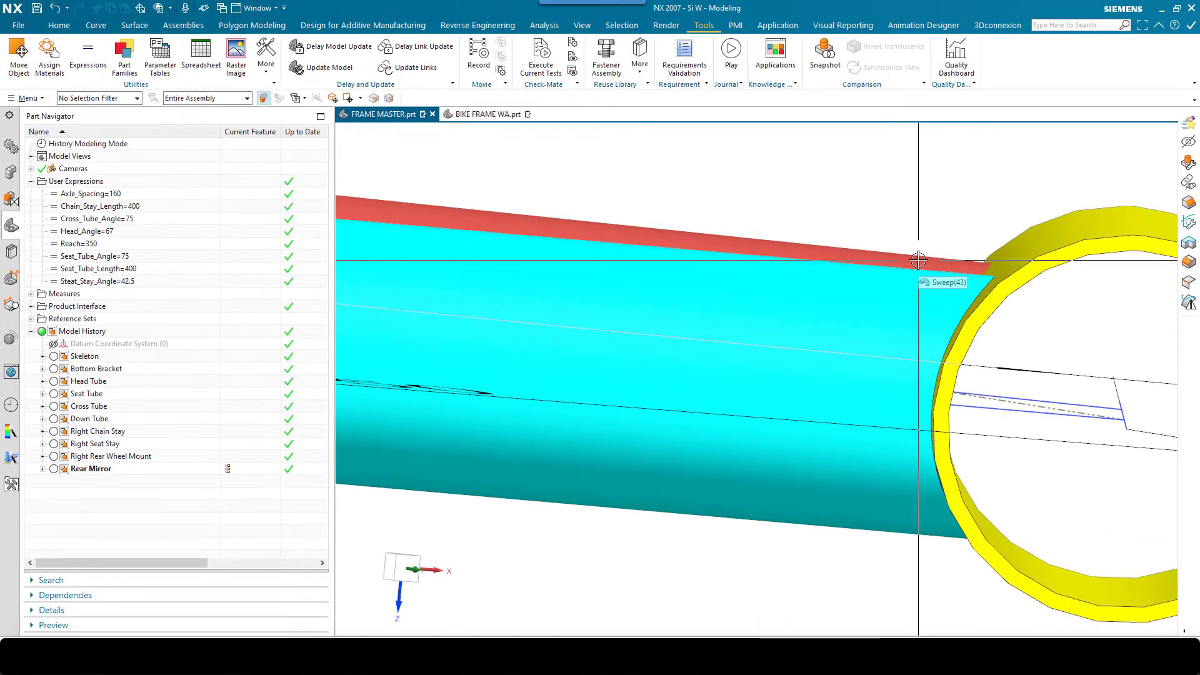
middle_drag(918, 260, 943, 423)
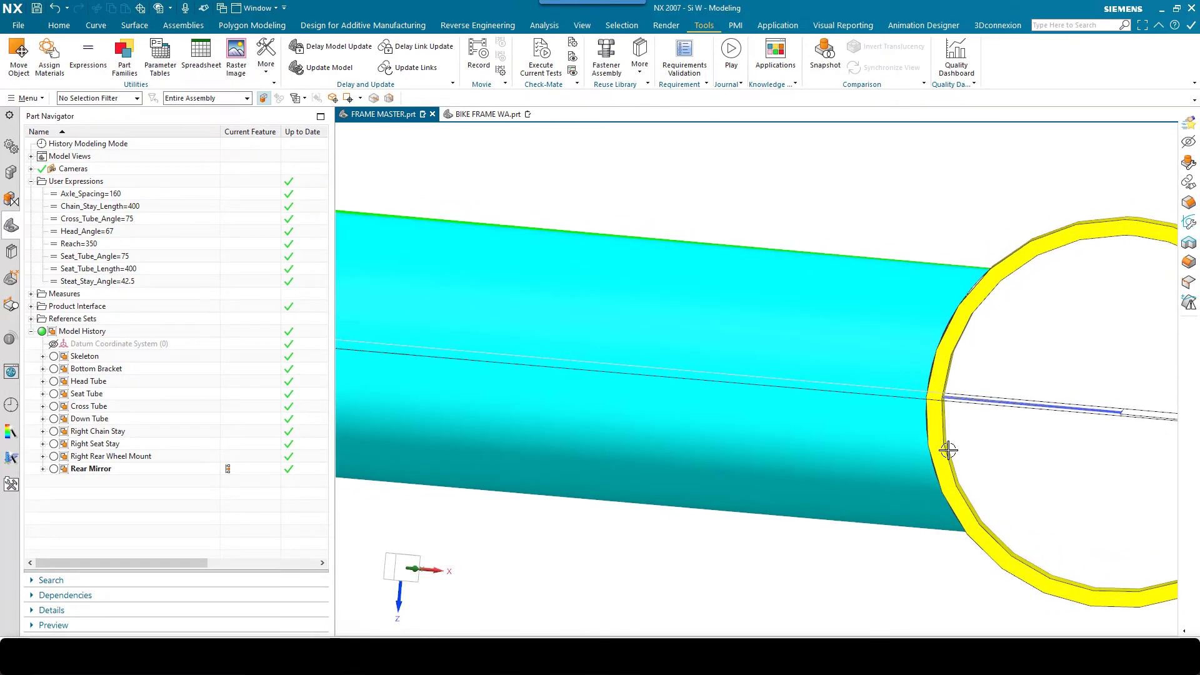
middle_drag(892, 495, 991, 407)
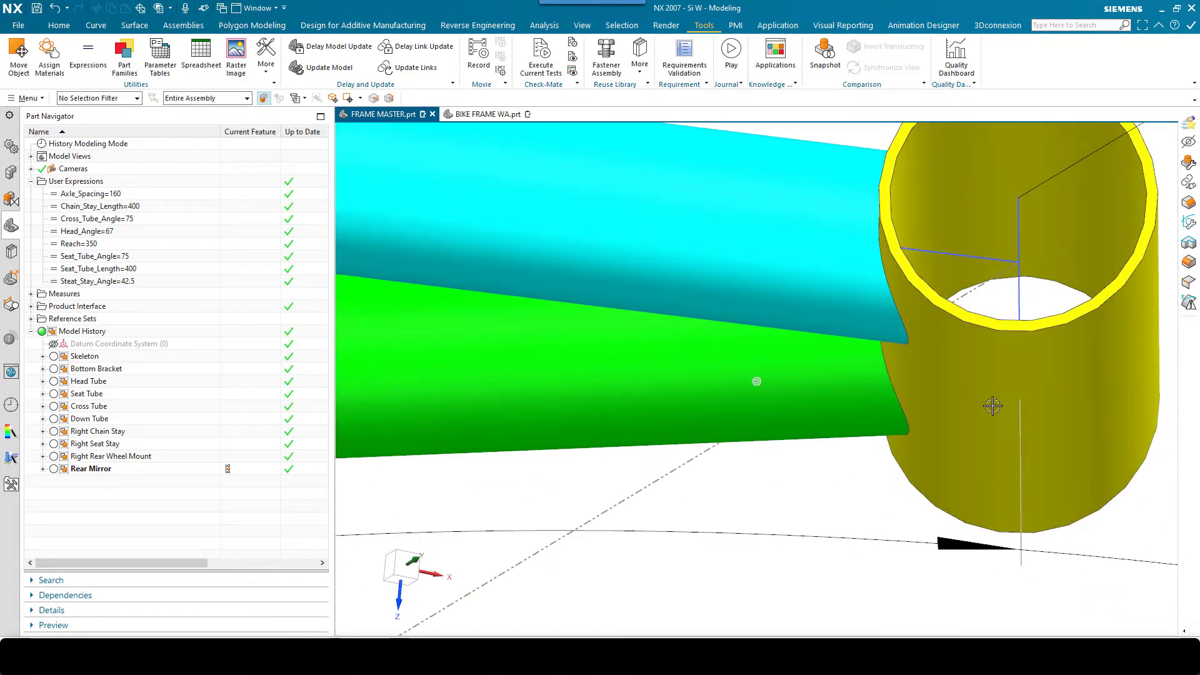
Hide the head tube sweep to inspect the trimmed ends of the cross and down tubes, and undo the hiding
click(950, 370)
right_click(949, 370)
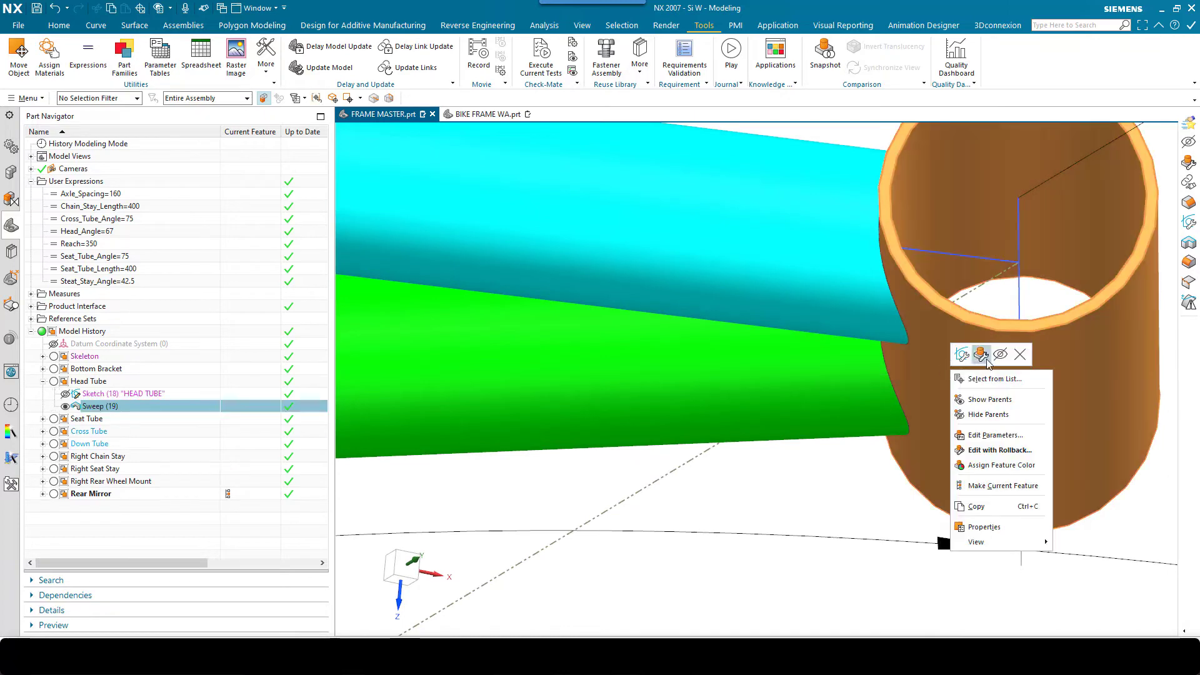
click(999, 358)
mouse_move(935, 428)
middle_down()
mouse_move(946, 277)
mouse_move(890, 256)
middle_up()
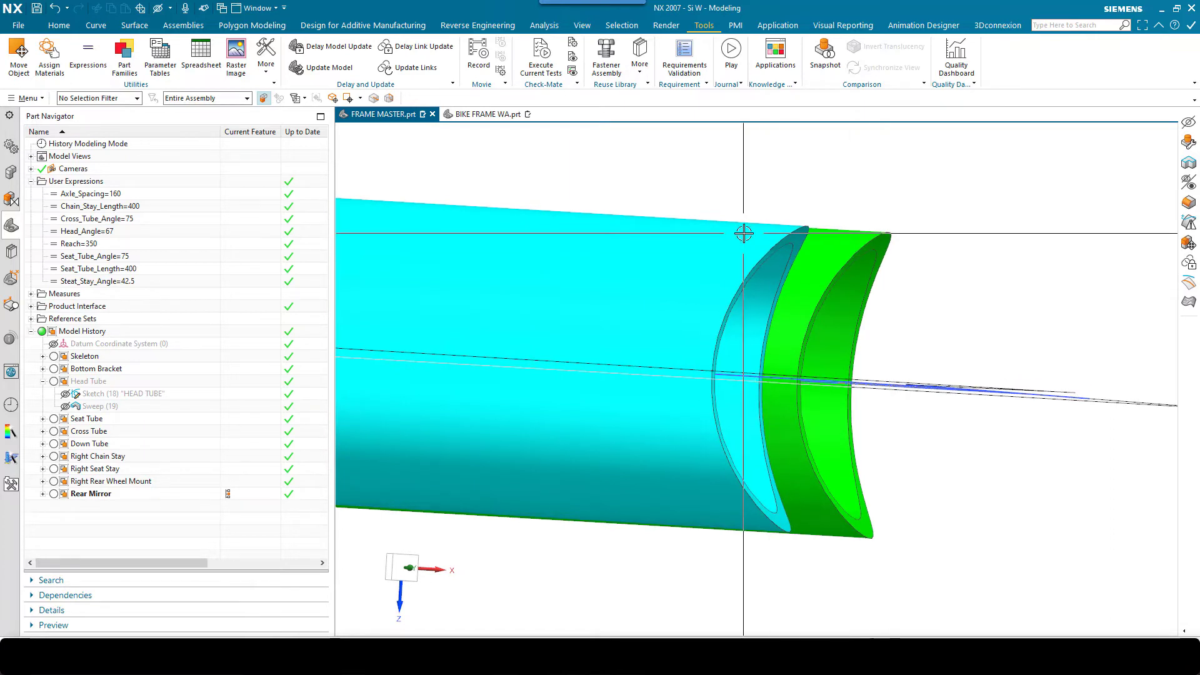
middle_drag(1098, 208, 1089, 208)
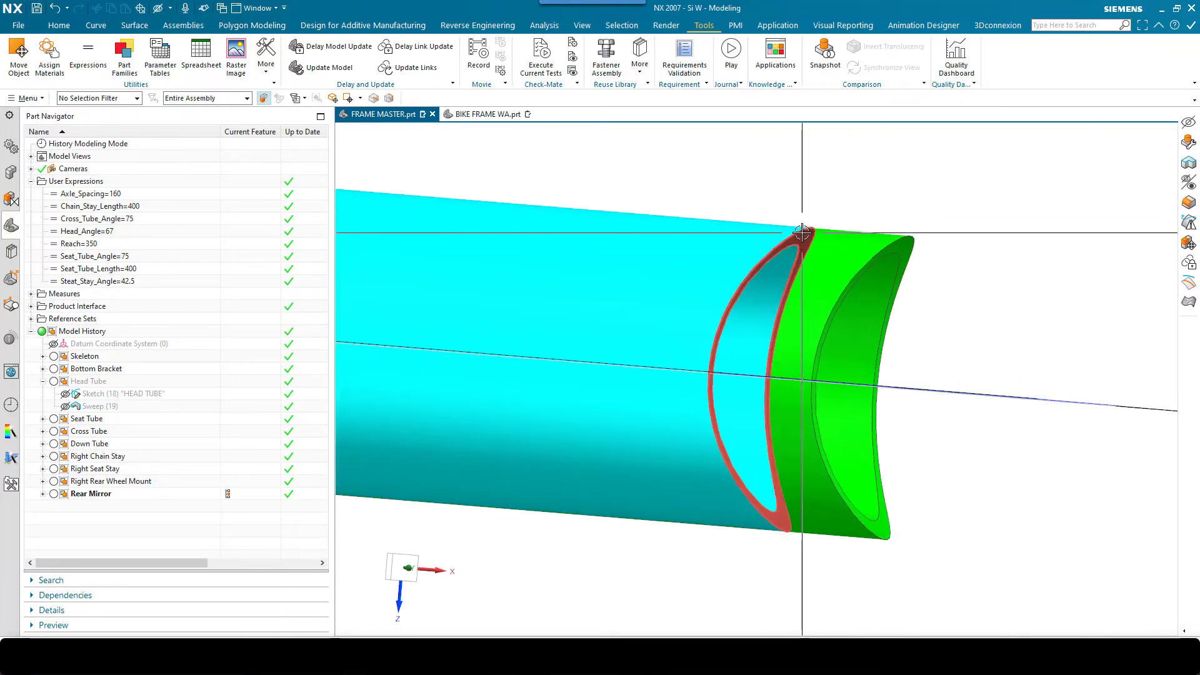
middle_drag(856, 206, 863, 190)
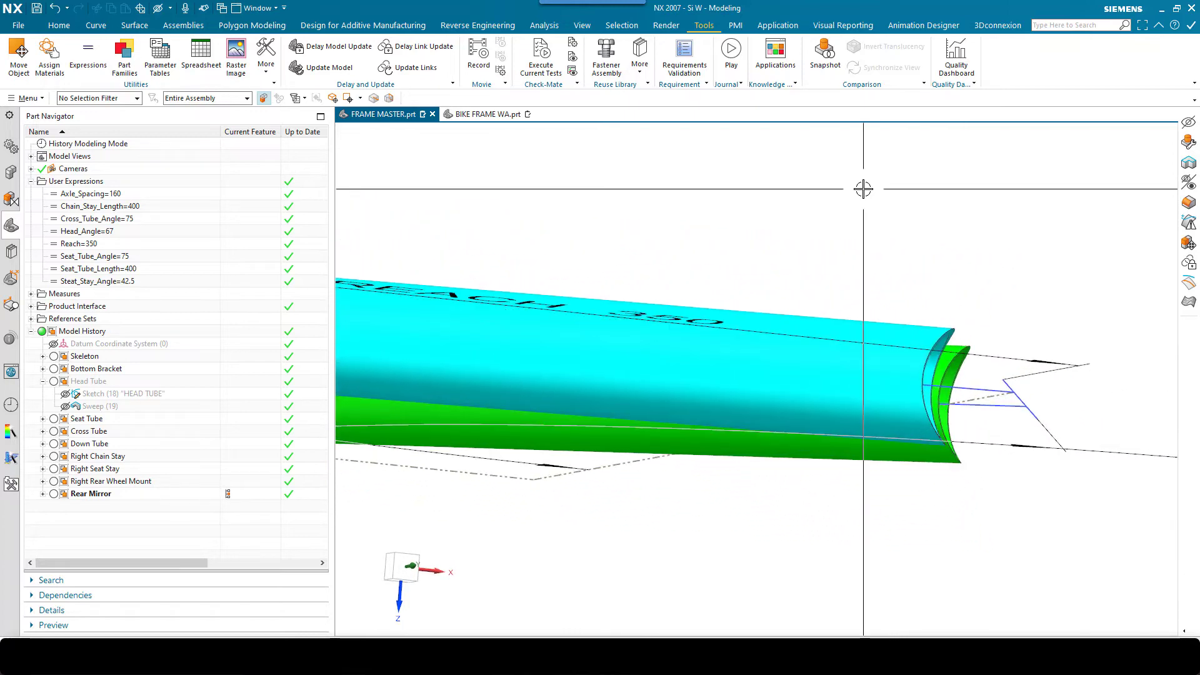
key(ctrl+z)
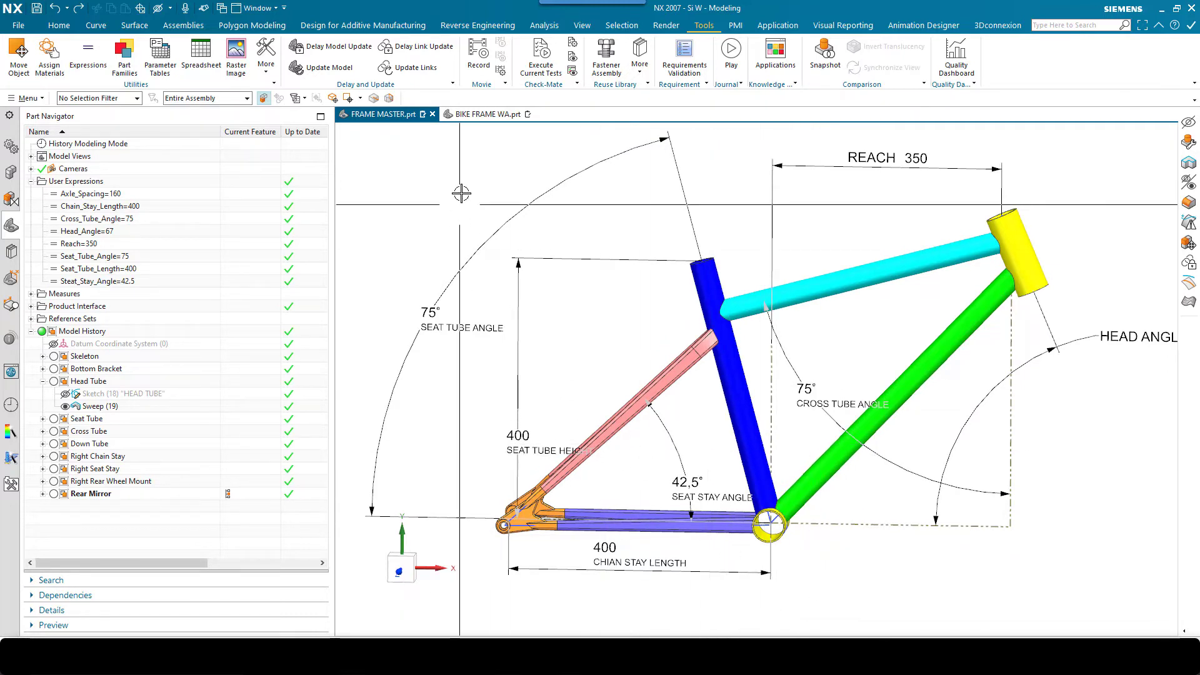
Switch to the BIKE FRAME WA assembly and make its SEAT TUBE component the work part
mouse_move(485, 115)
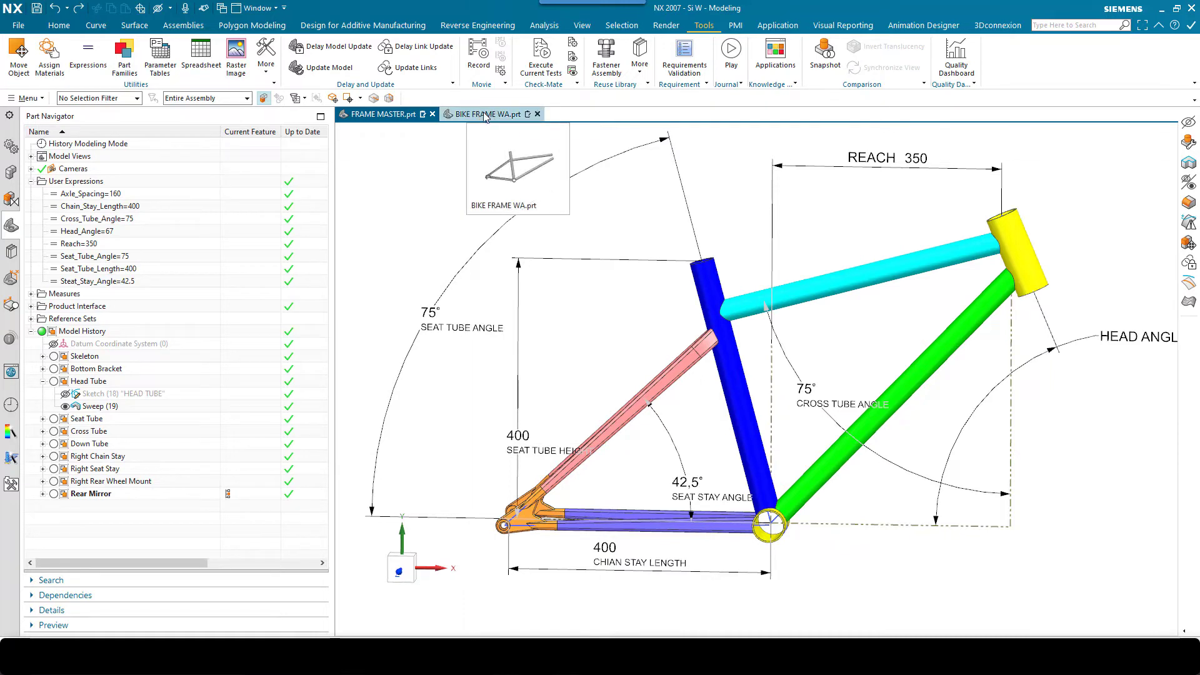
click(486, 114)
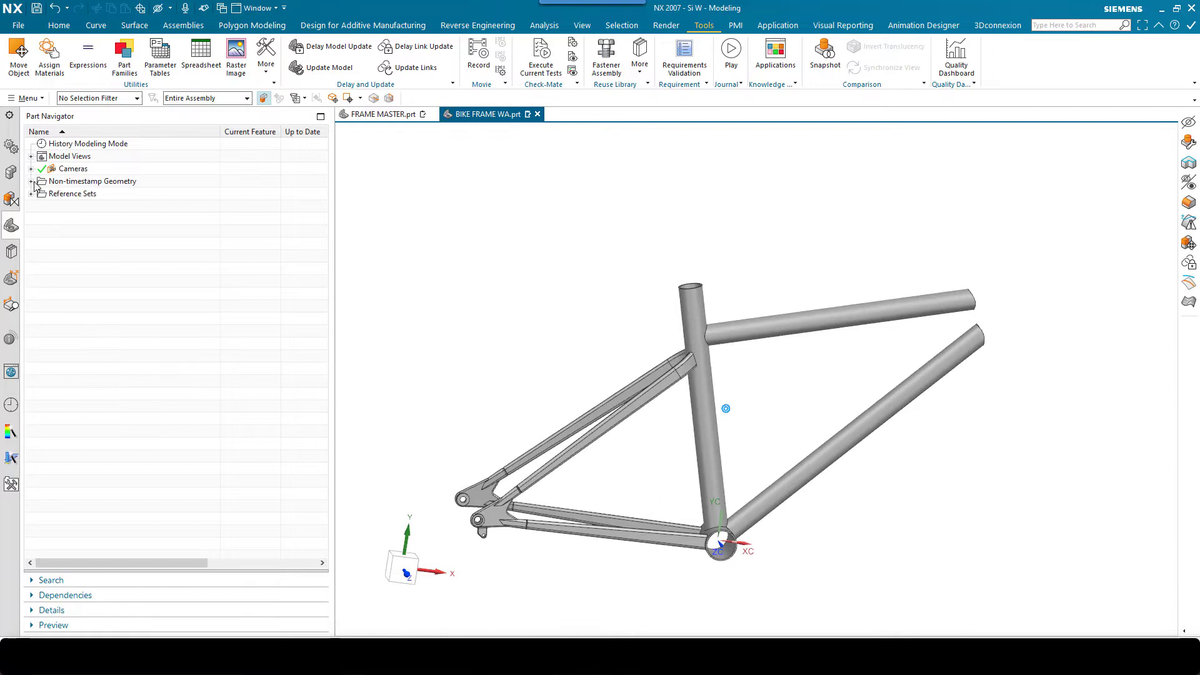
click(10, 172)
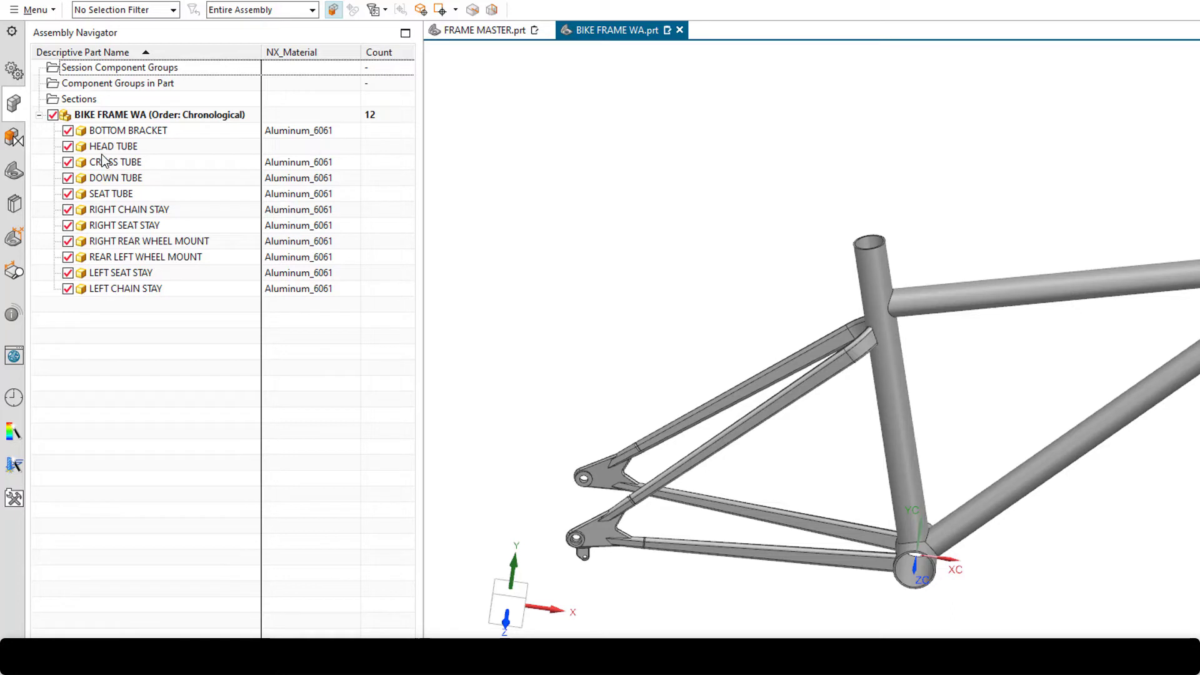
double_click(113, 195)
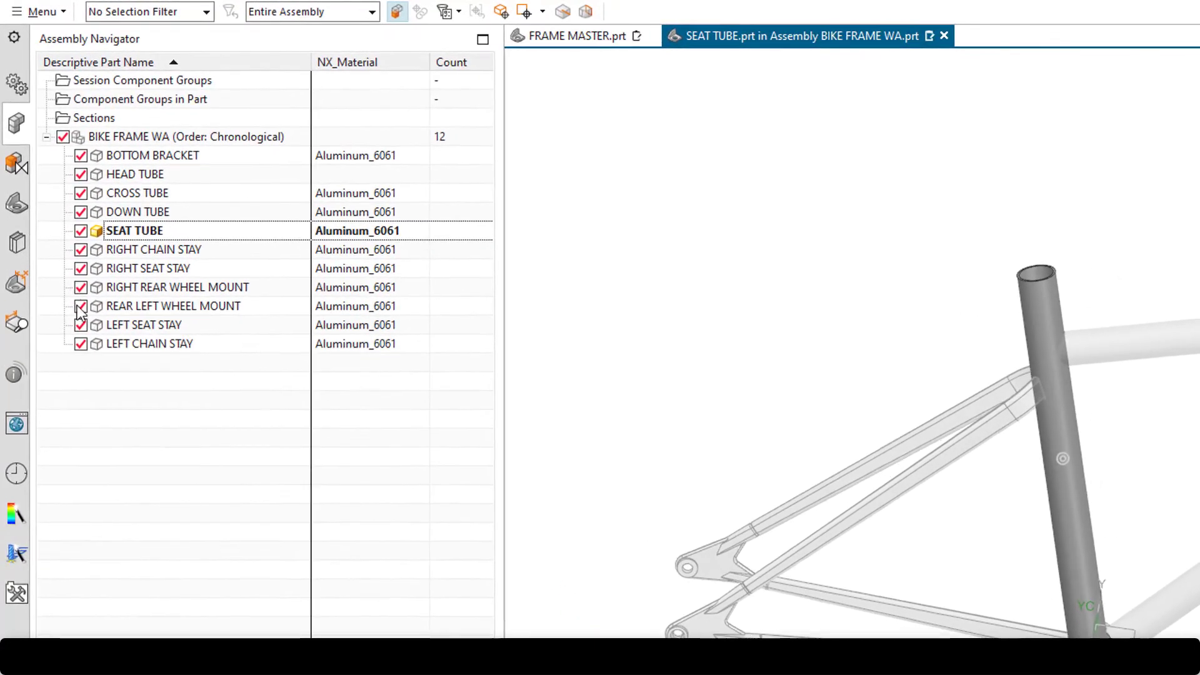
Check the seat tube's model history and make the BIKE FRAME WA assembly the work part
click(13, 177)
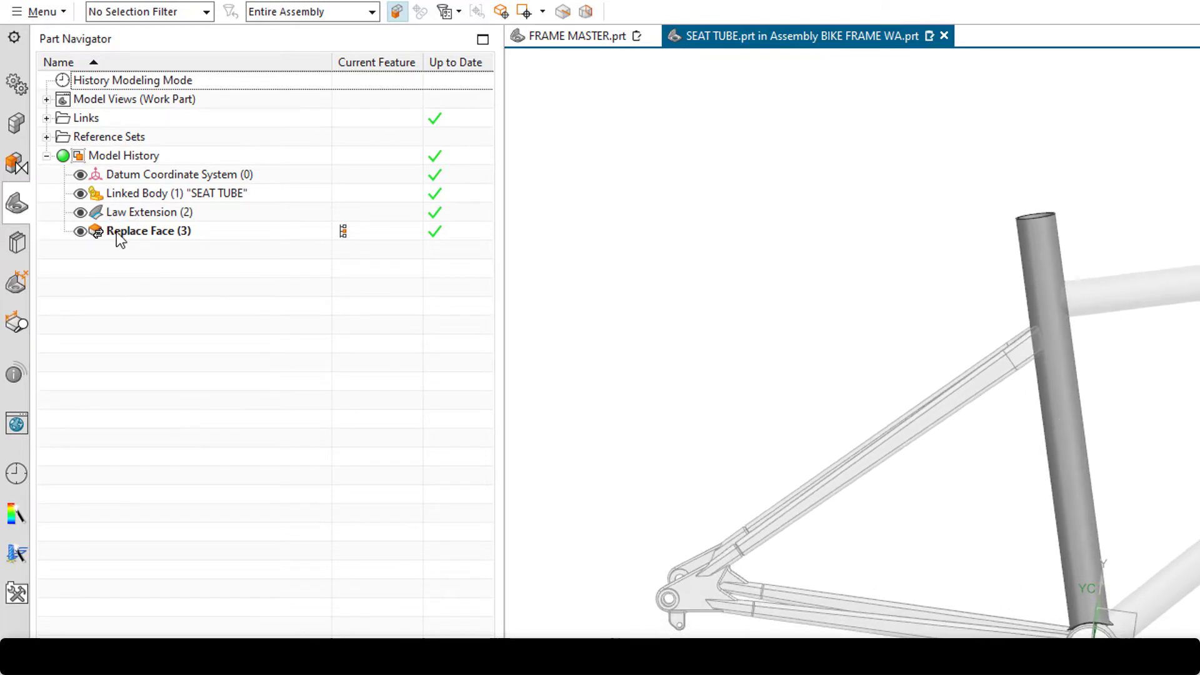
click(13, 127)
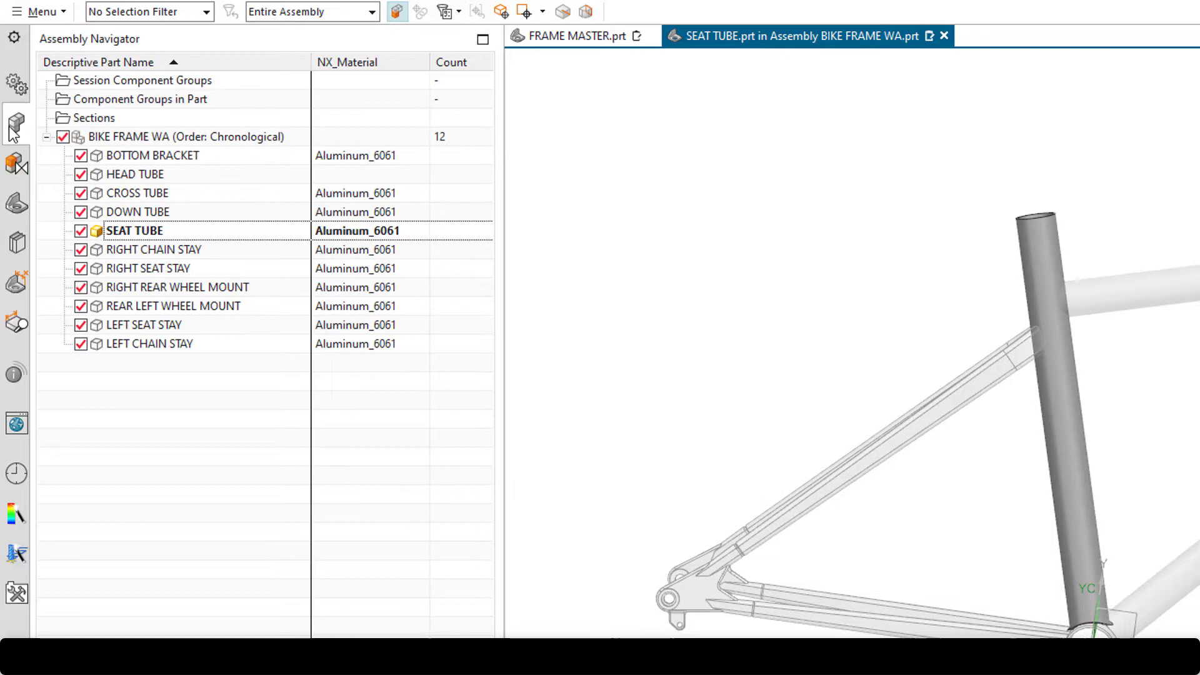
double_click(146, 139)
Examine the tube joints at the bottom bracket, head tube and seat tube areas of the bike frame assembly
scroll(1108, 576, up, 8)
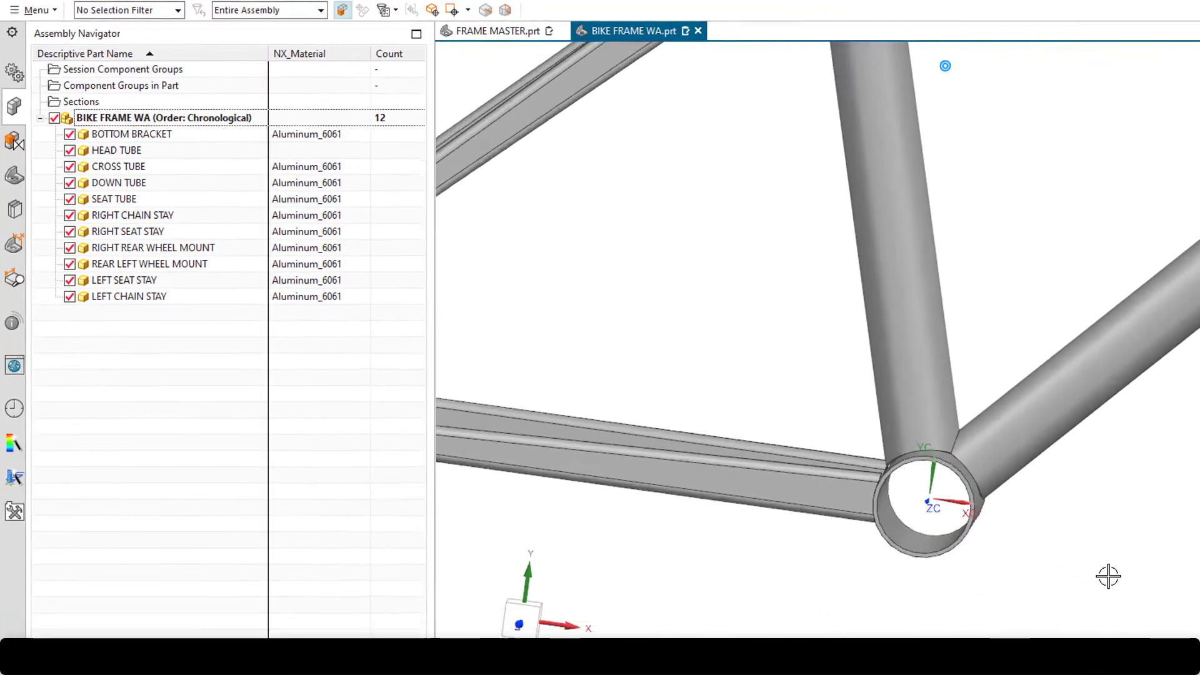
scroll(1099, 549, up, 5)
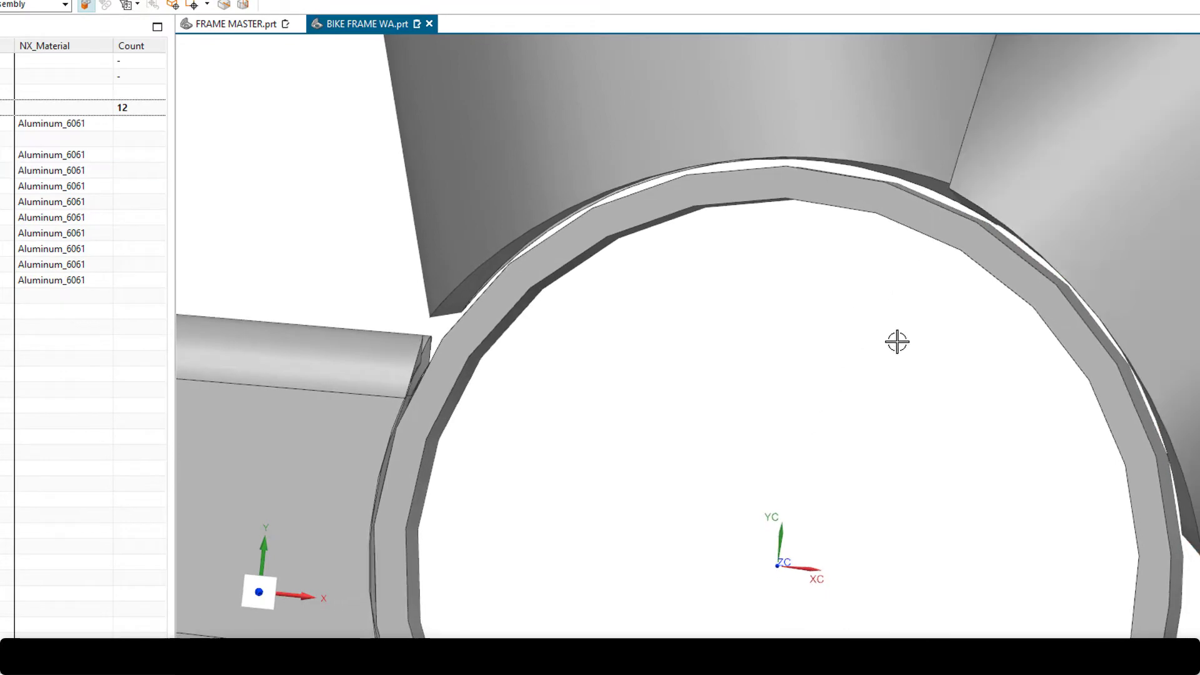
scroll(731, 356, down, 1)
middle_drag(692, 416, 1066, 321)
scroll(767, 449, down, 8)
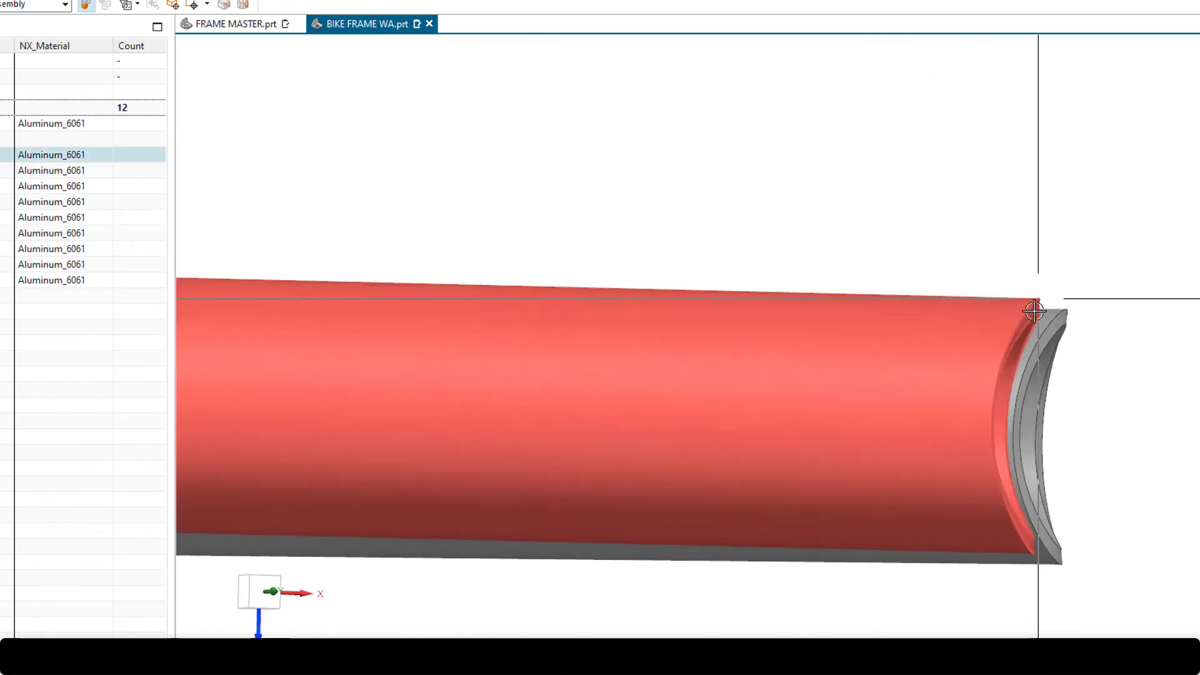
middle_drag(902, 281, 900, 213)
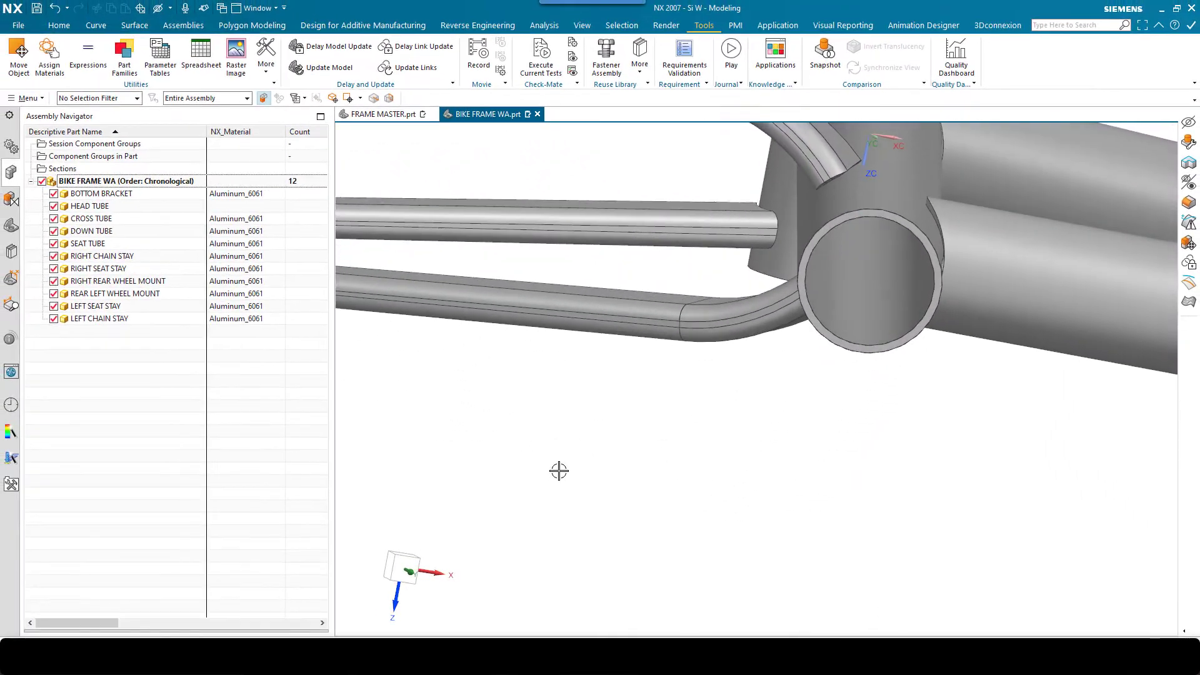
scroll(559, 470, up, 5)
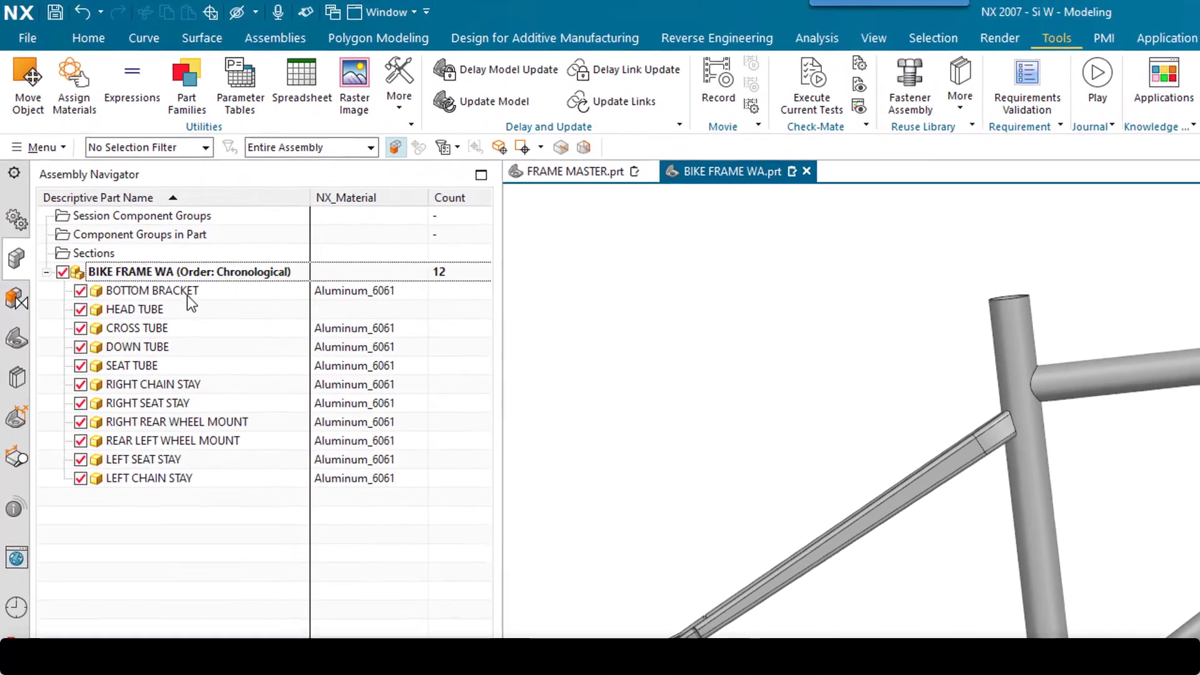
Freeze all components from BOTTOM BRACKET to LEFT CHAIN STAY in session, and widen the Assembly Navigator to expose the Out of Date column
click(186, 293)
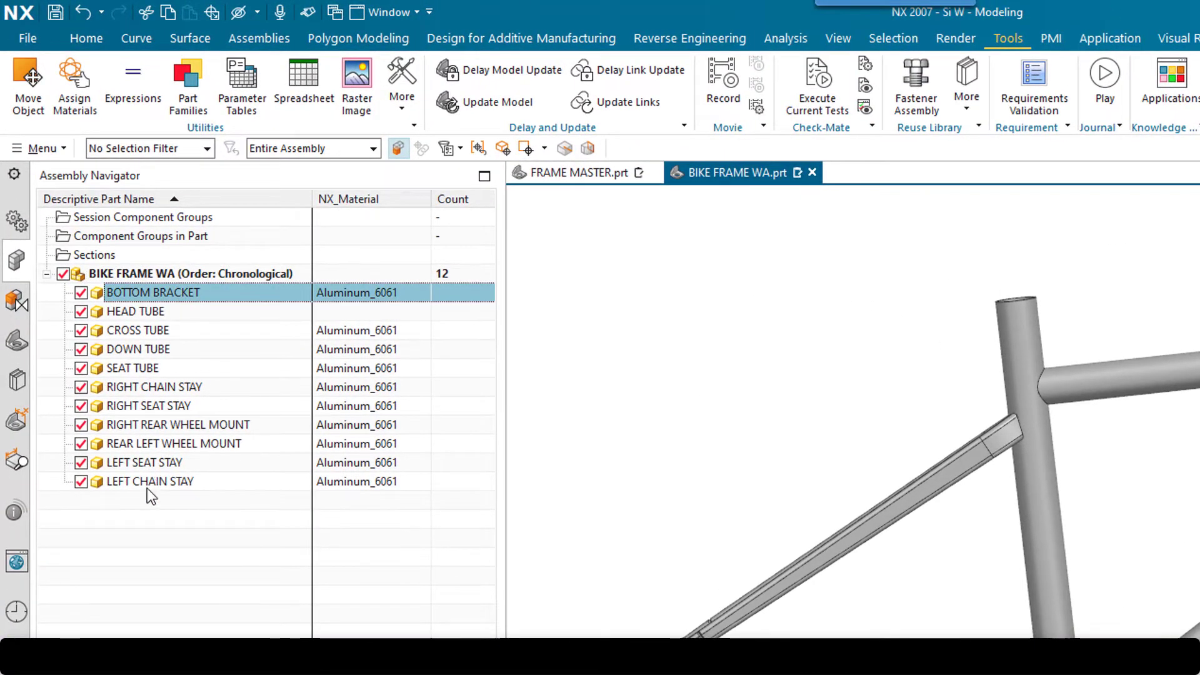
shift+click(148, 485)
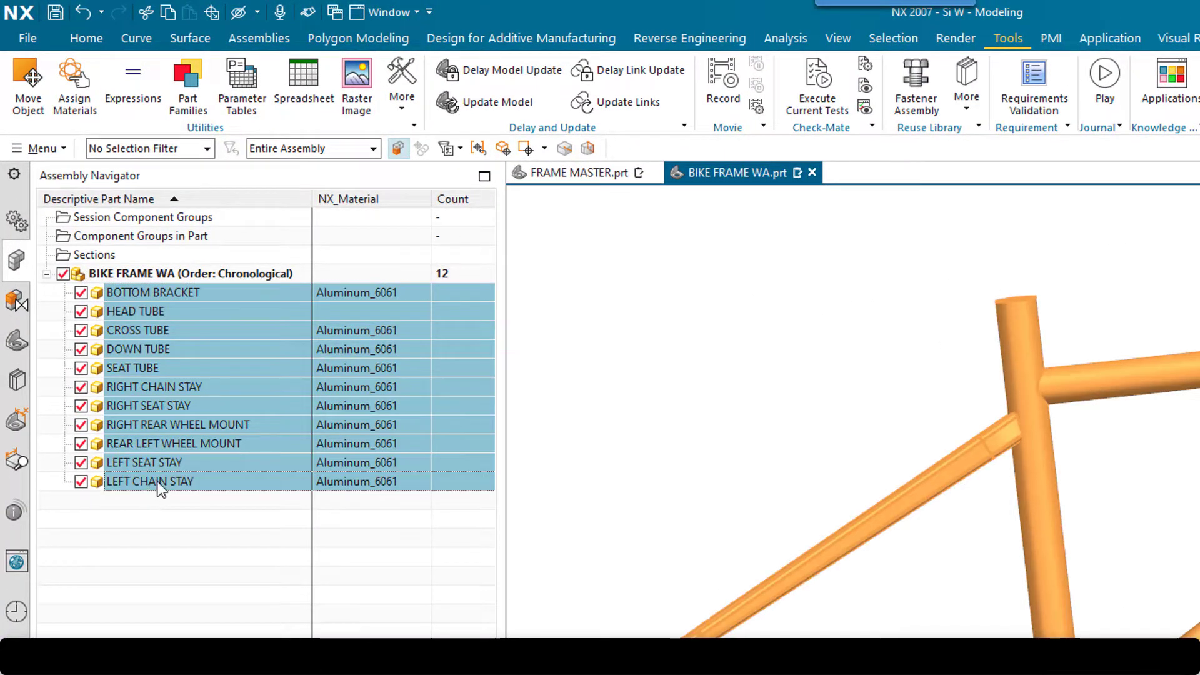
right_click(155, 487)
mouse_move(265, 424)
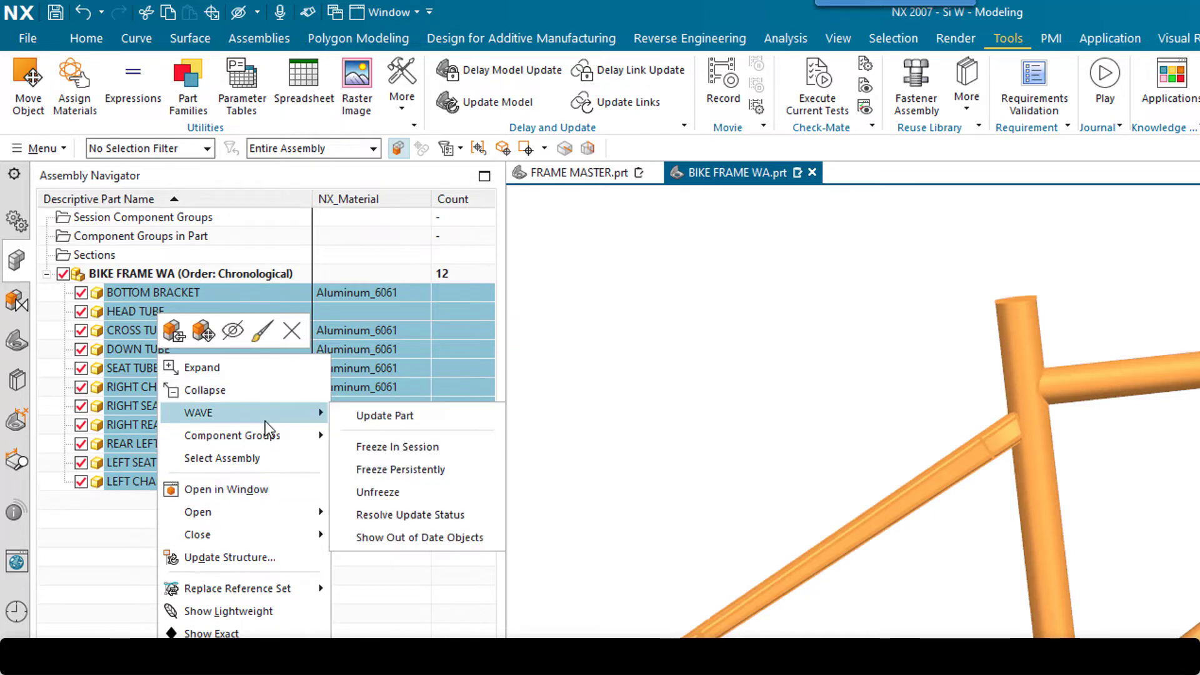
click(390, 445)
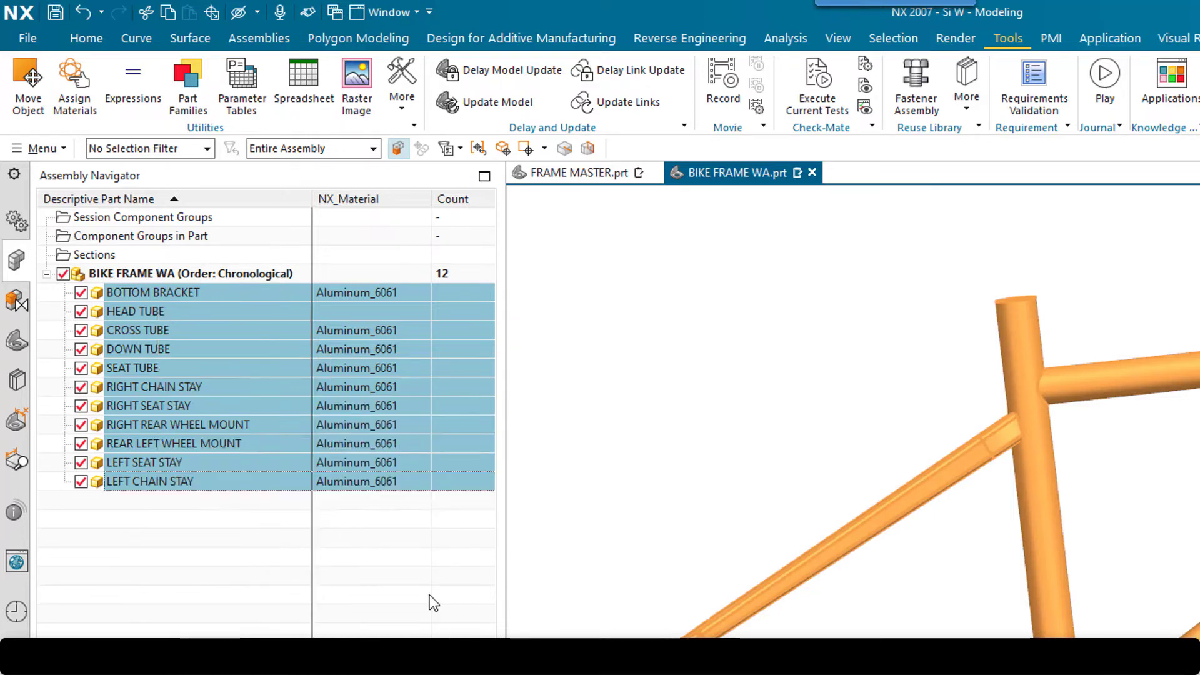
drag(500, 557, 627, 563)
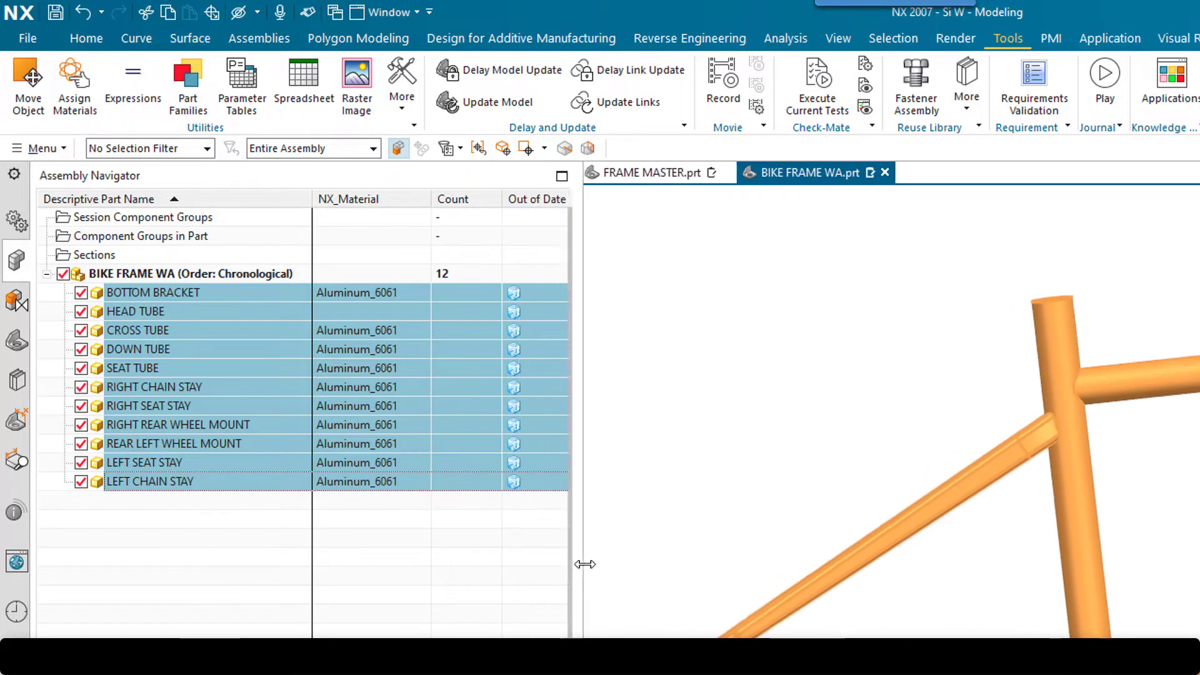
Deselect the components and check the link status of the frozen tubes in the BIKE FRAME WA assembly
click(528, 539)
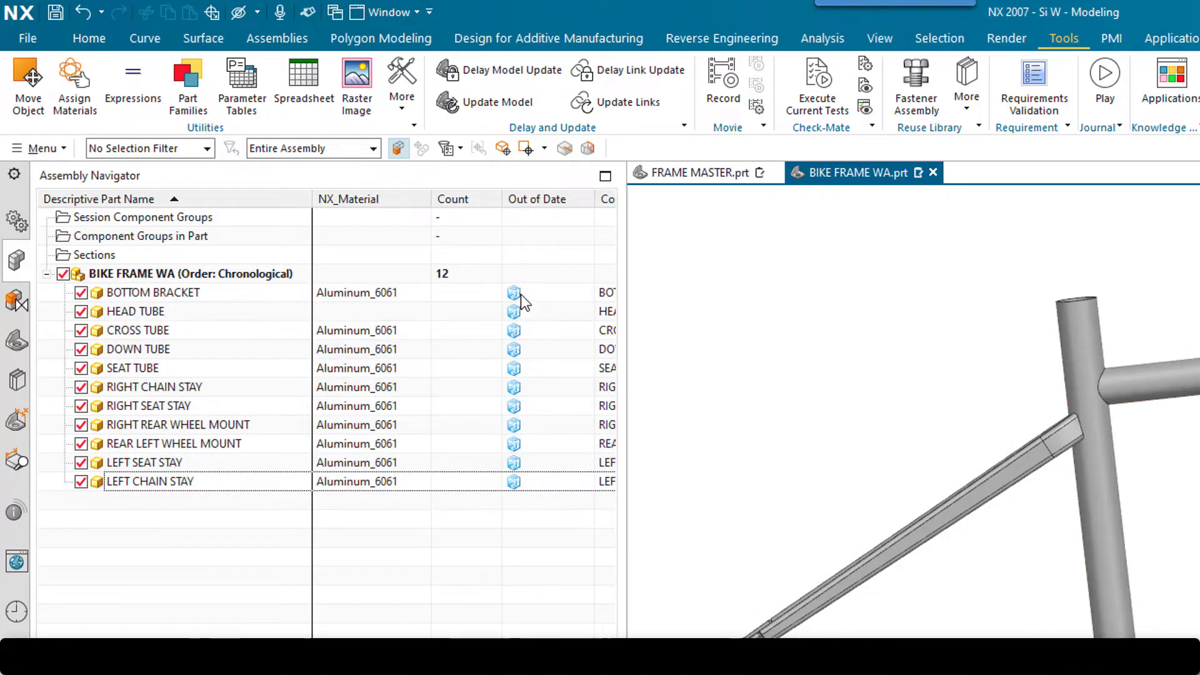
mouse_move(523, 302)
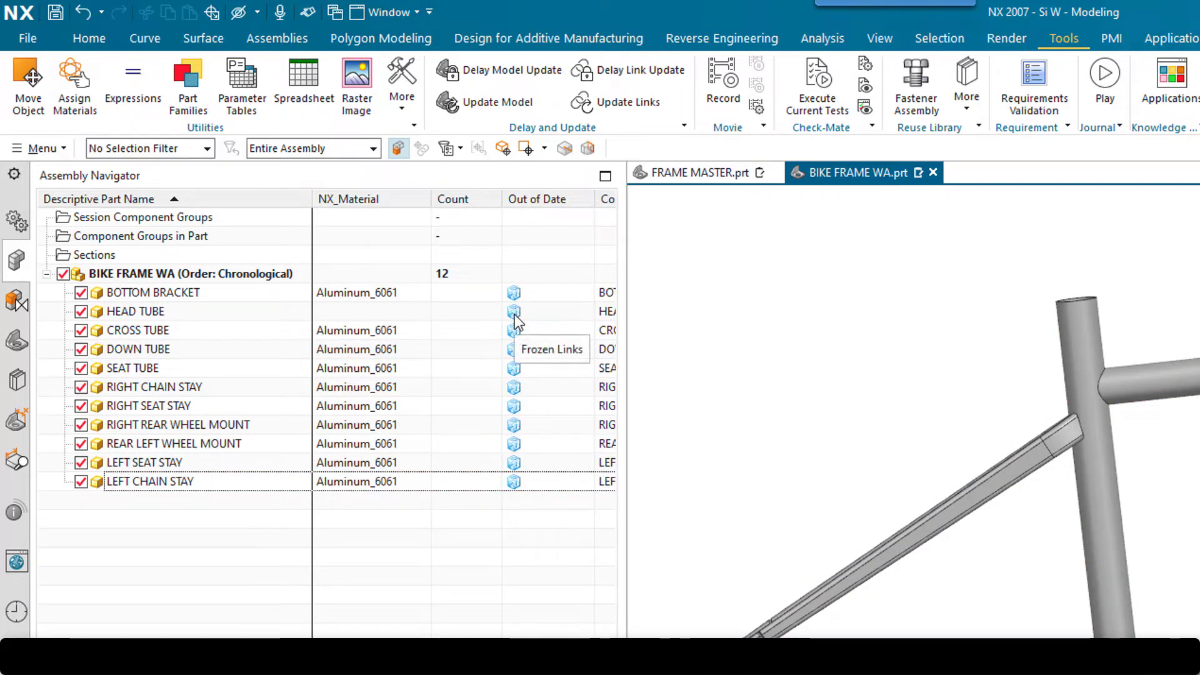
mouse_move(516, 338)
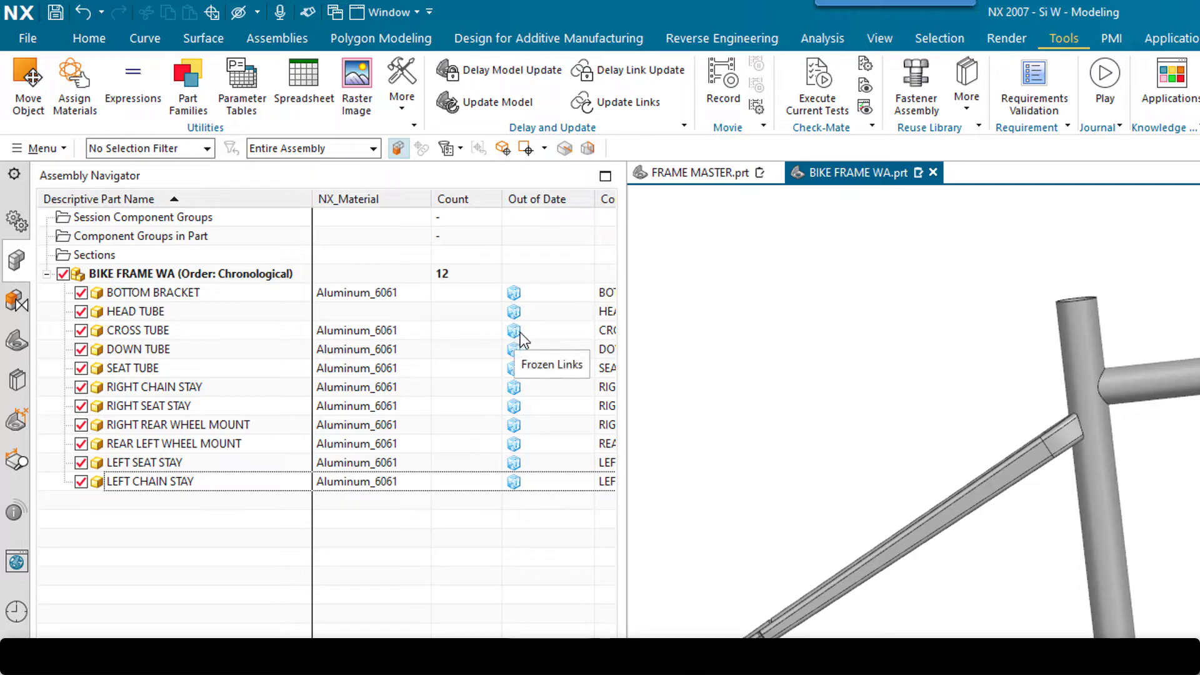
drag(627, 354, 432, 354)
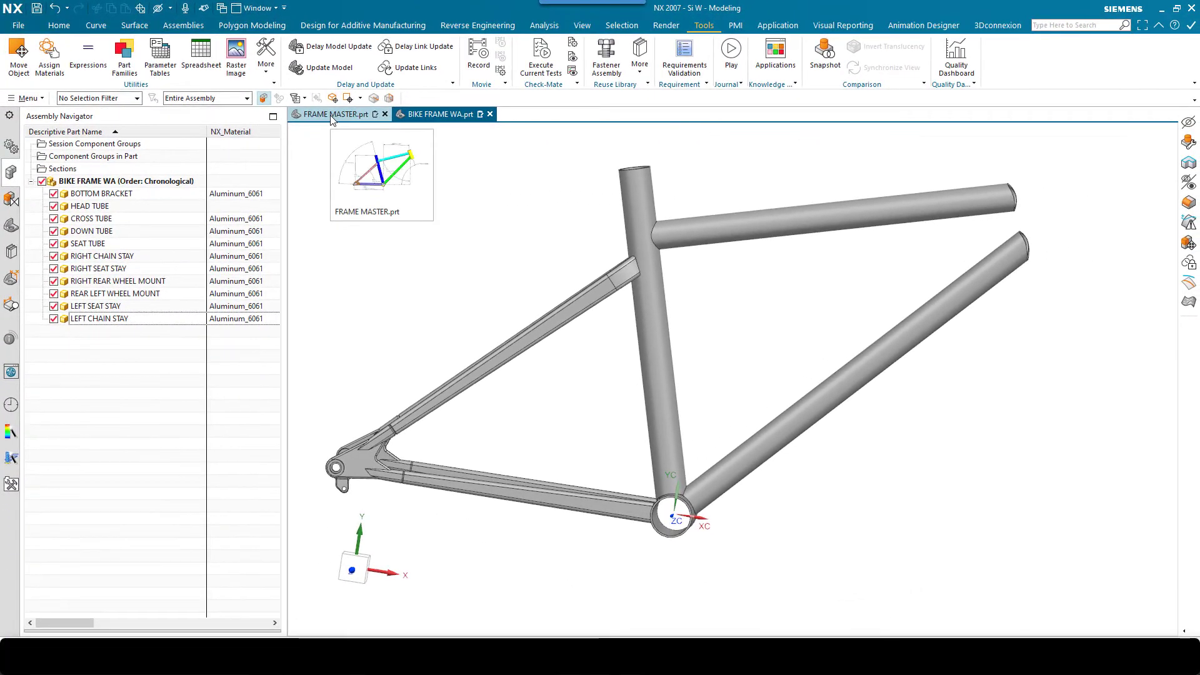
Switch to FRAME MASTER, turn on Delay Model Update and expose the Up to Date status of its features
click(500, 177)
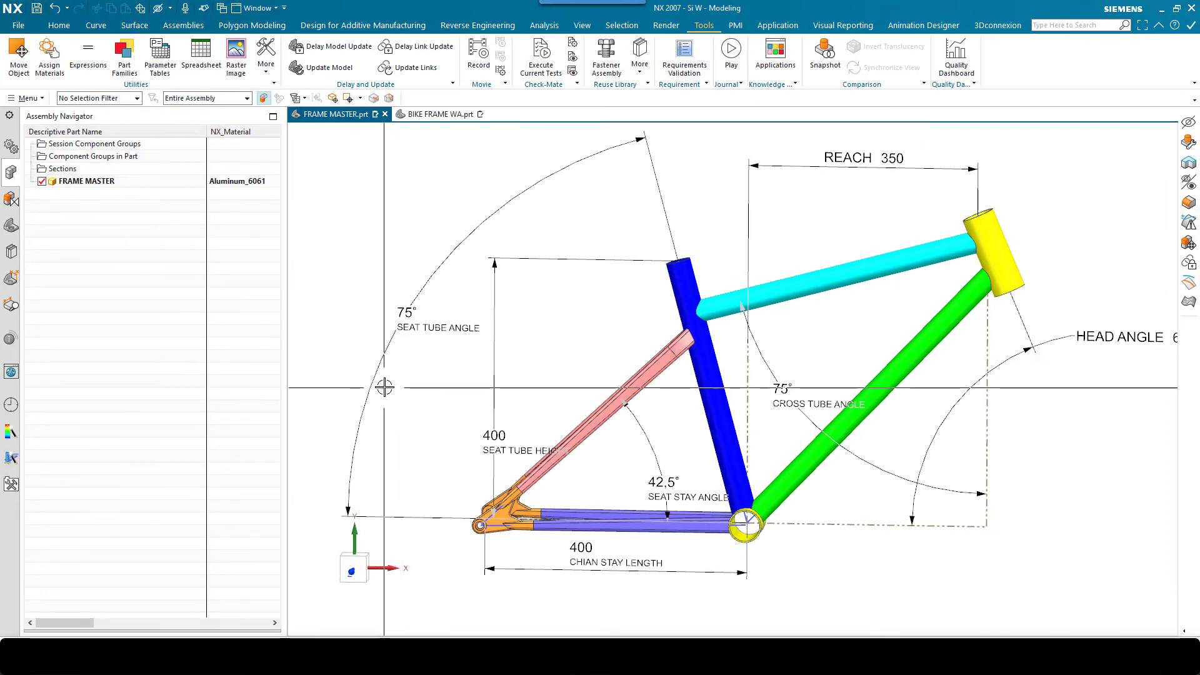
scroll(384, 387, down, 2)
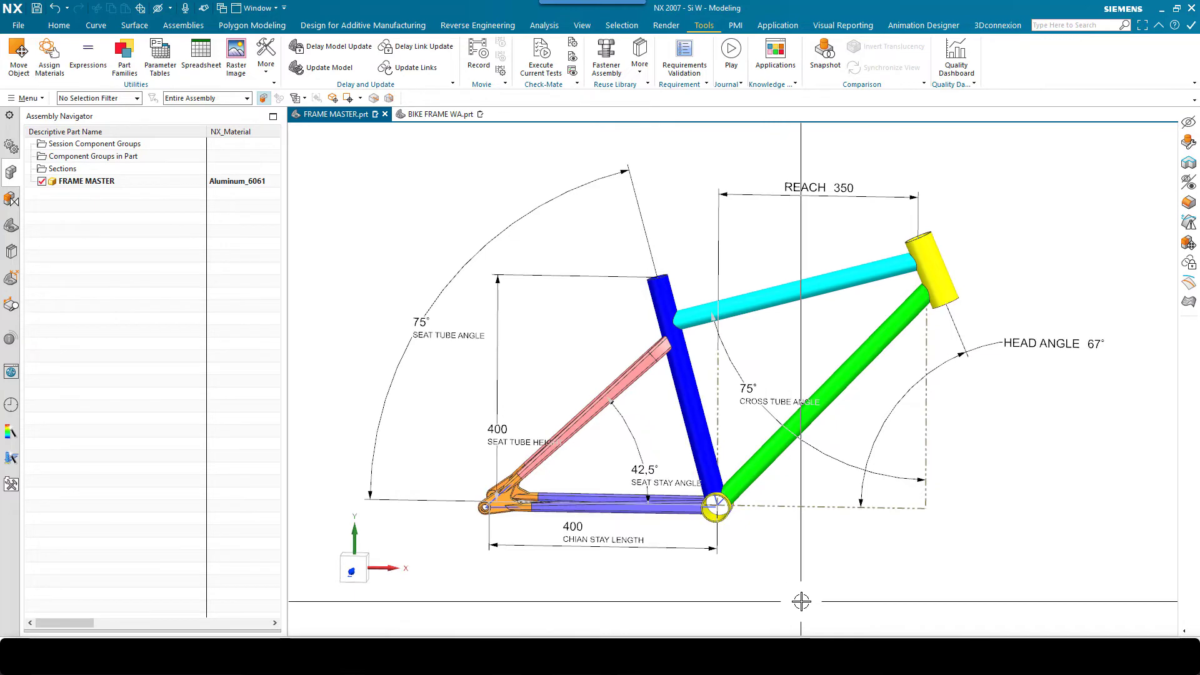
scroll(800, 601, down, 1)
click(16, 226)
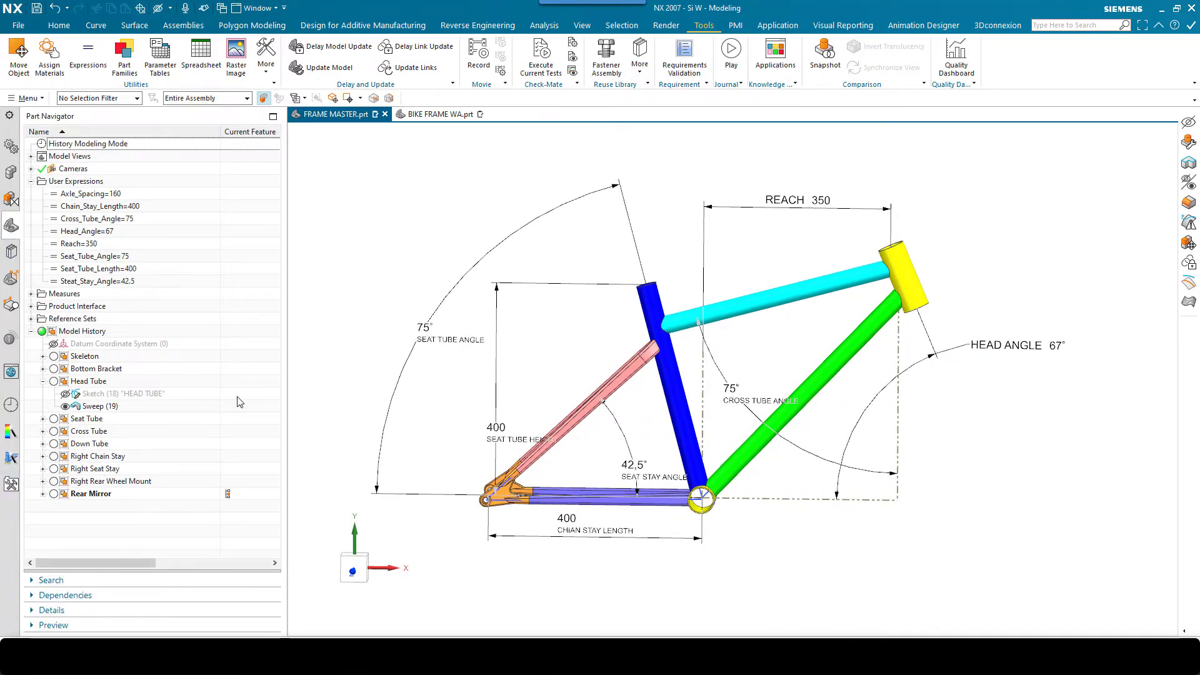
click(323, 48)
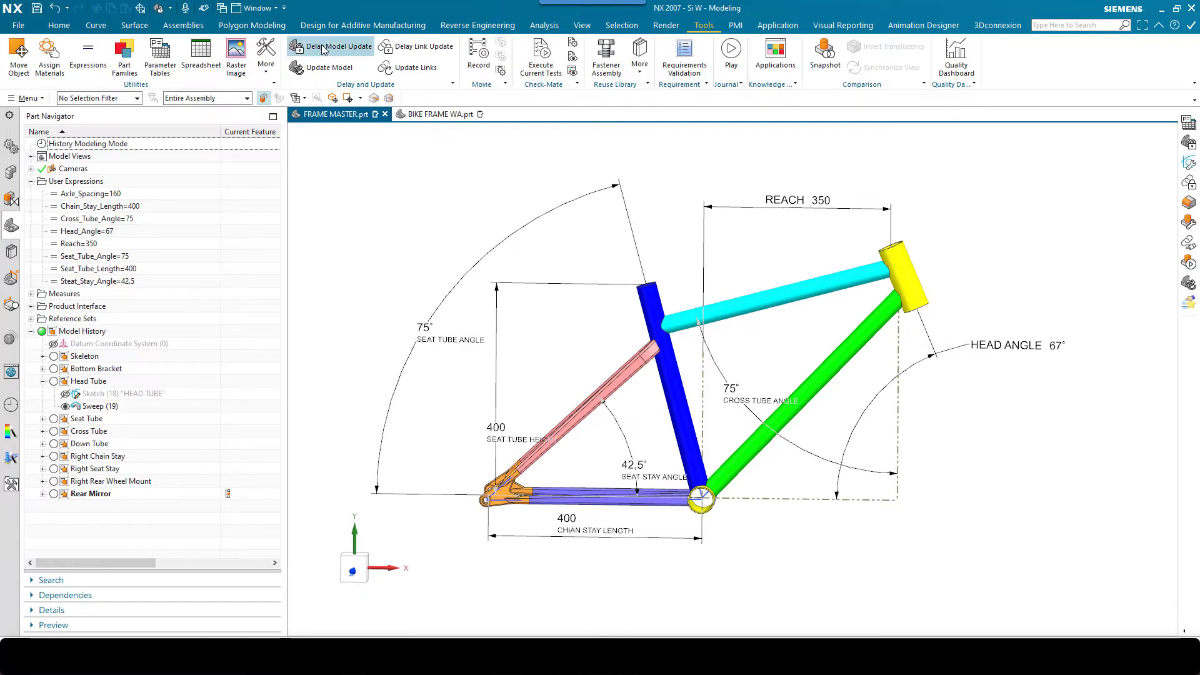
drag(286, 333, 330, 336)
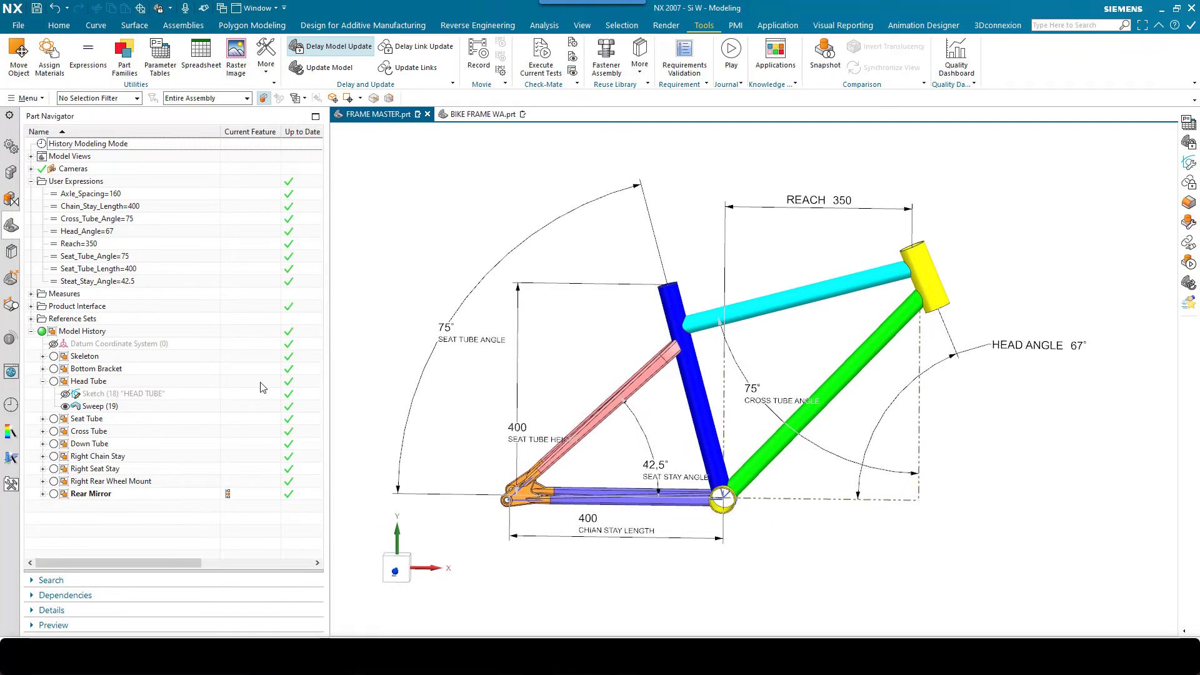
Make the Skeleton design group active and show only its geometry
click(54, 357)
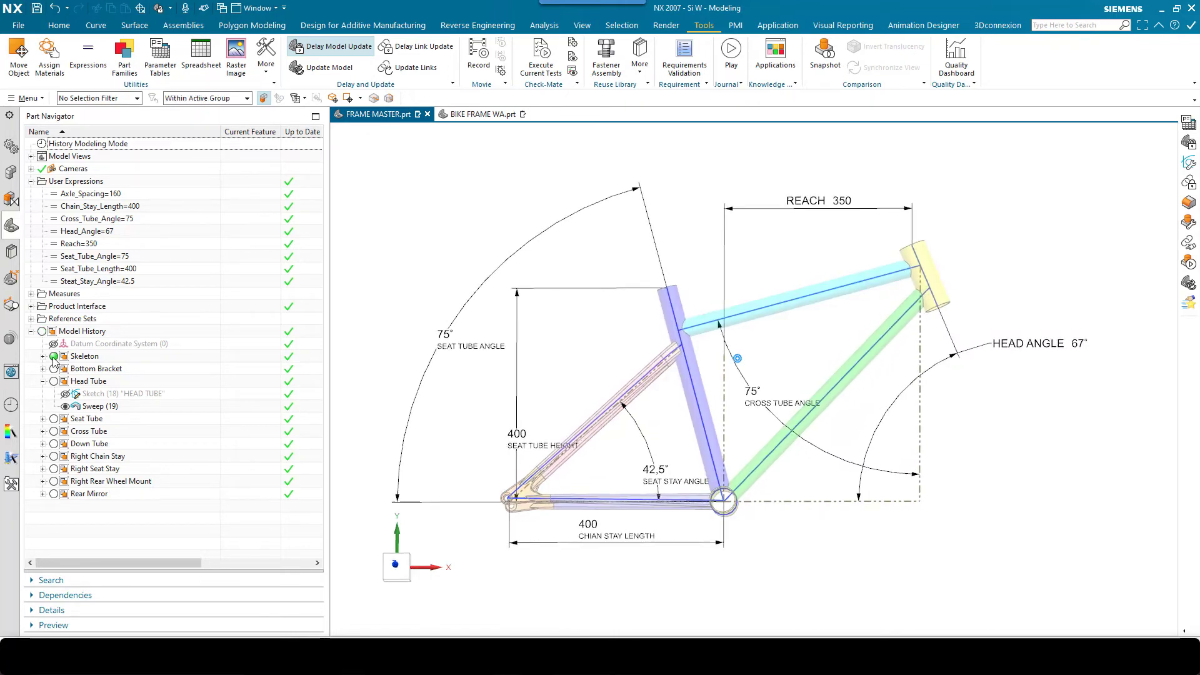
right_click(83, 357)
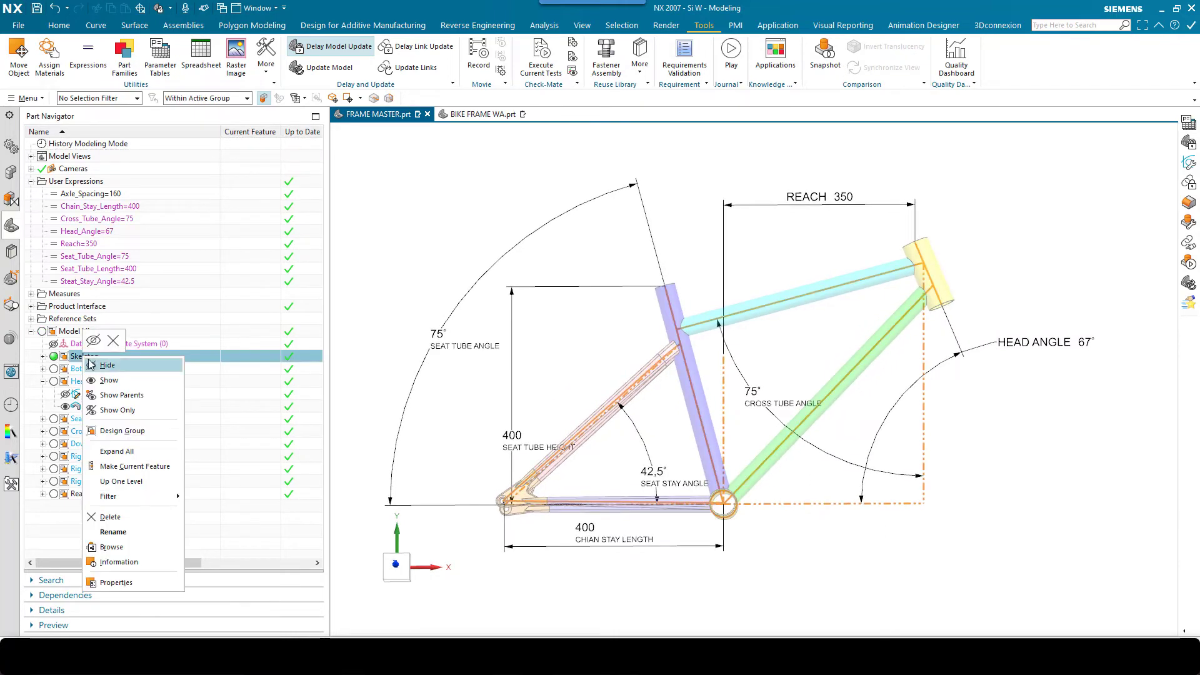
click(132, 412)
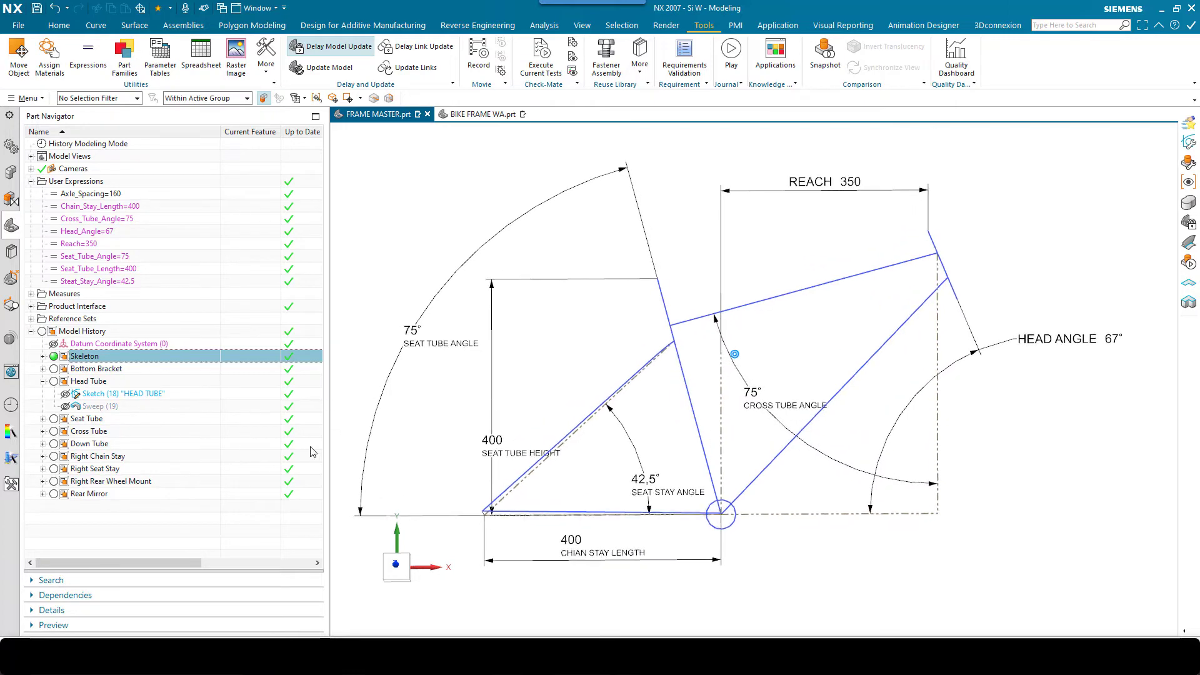
click(400, 248)
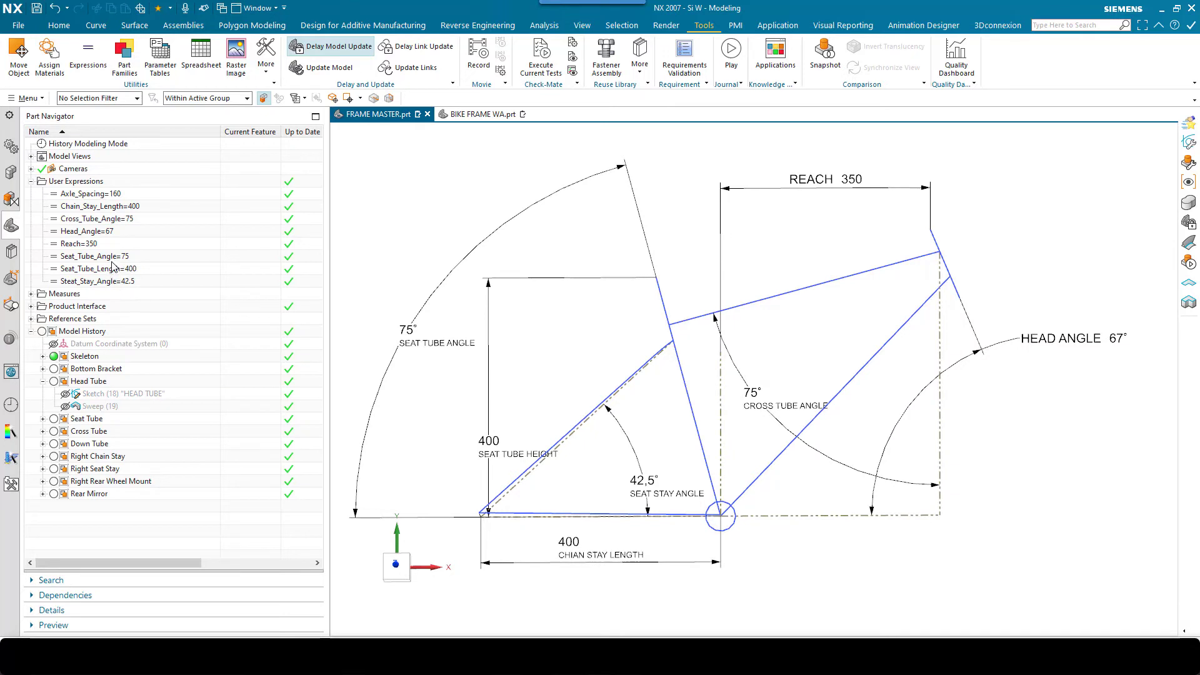
Set the Reach expression to 500 and Head_Angle to 65
double_click(92, 245)
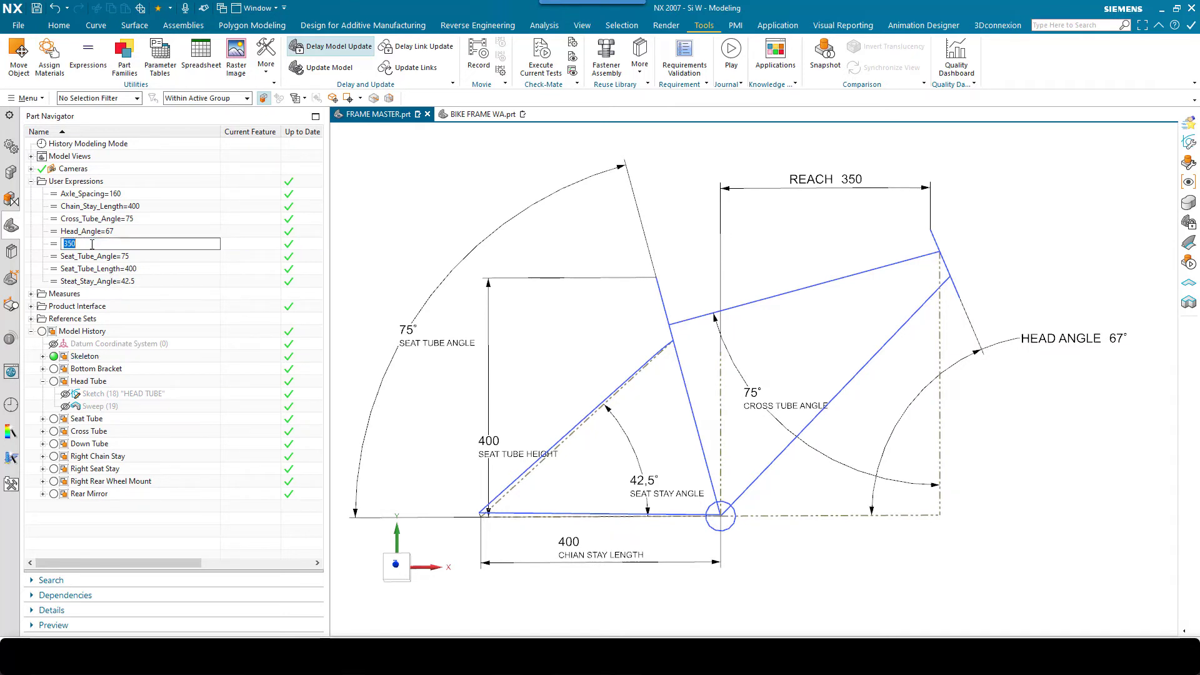
key(Return)
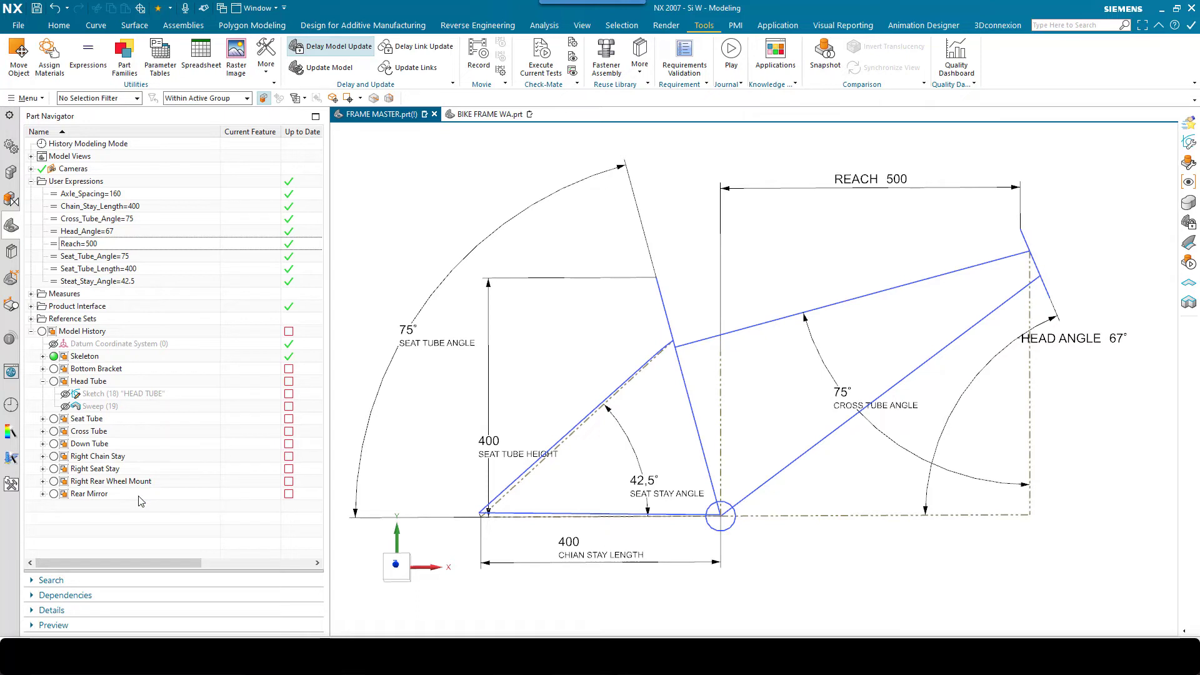
double_click(100, 233)
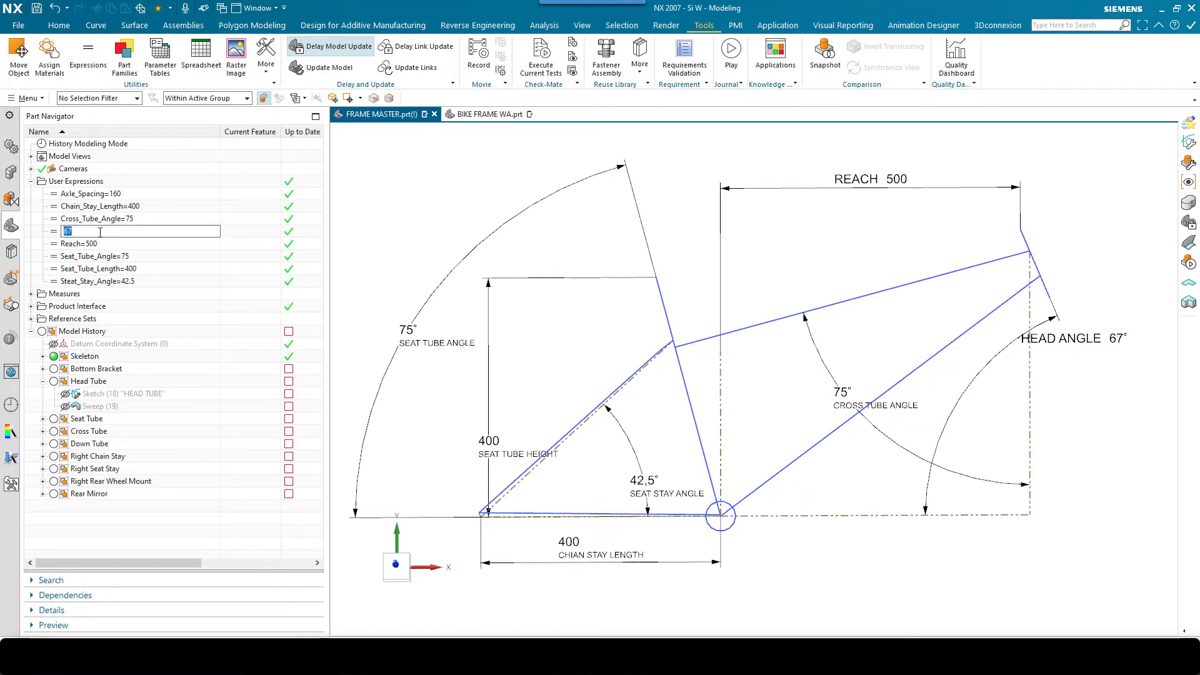
text(65)
key(Return)
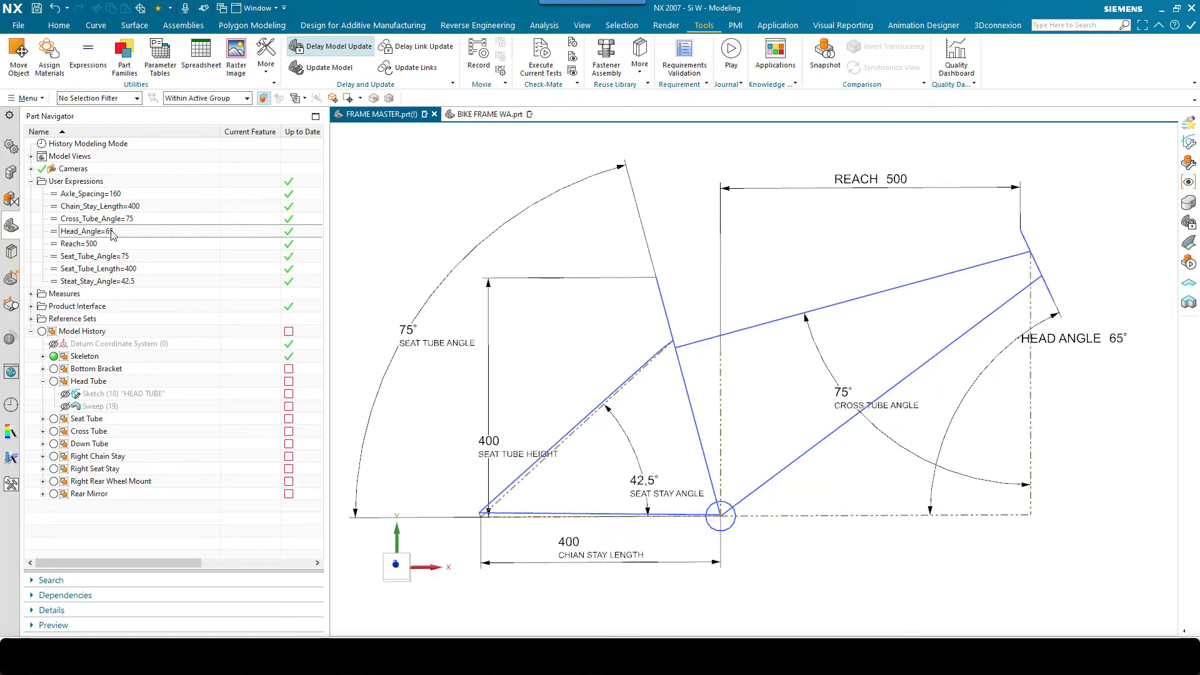
Set the Steat_Stay_Angle expression to 45 and Cross_Tube_Angle to 80
double_click(137, 282)
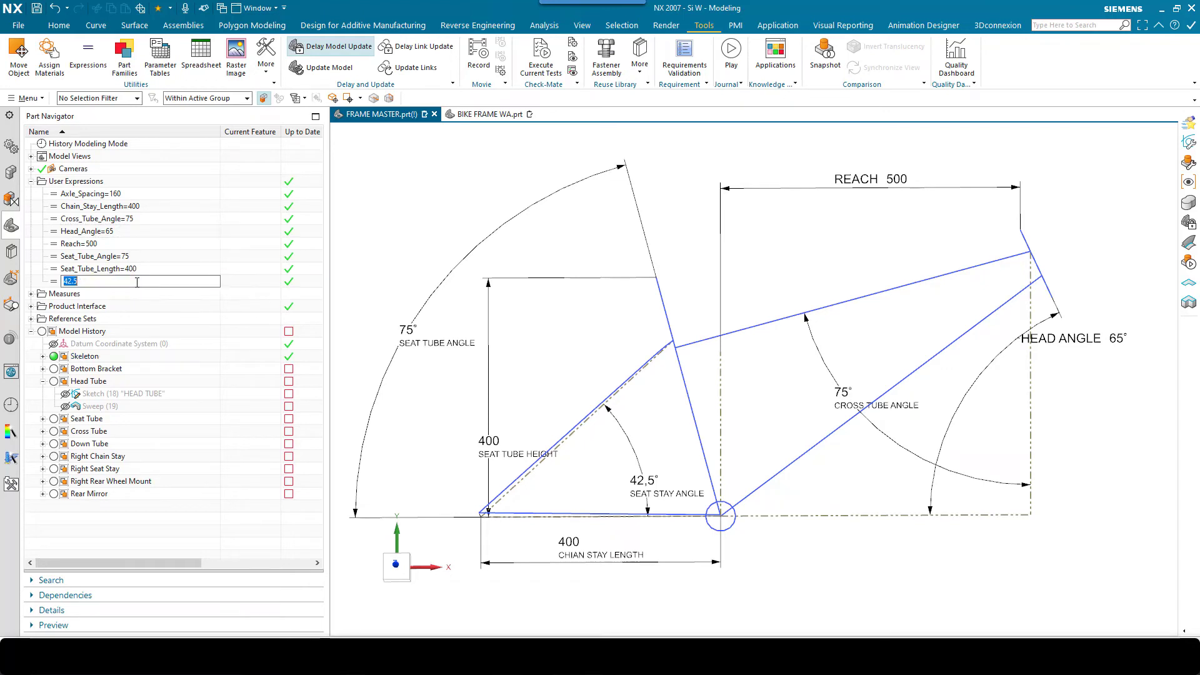
key(Return)
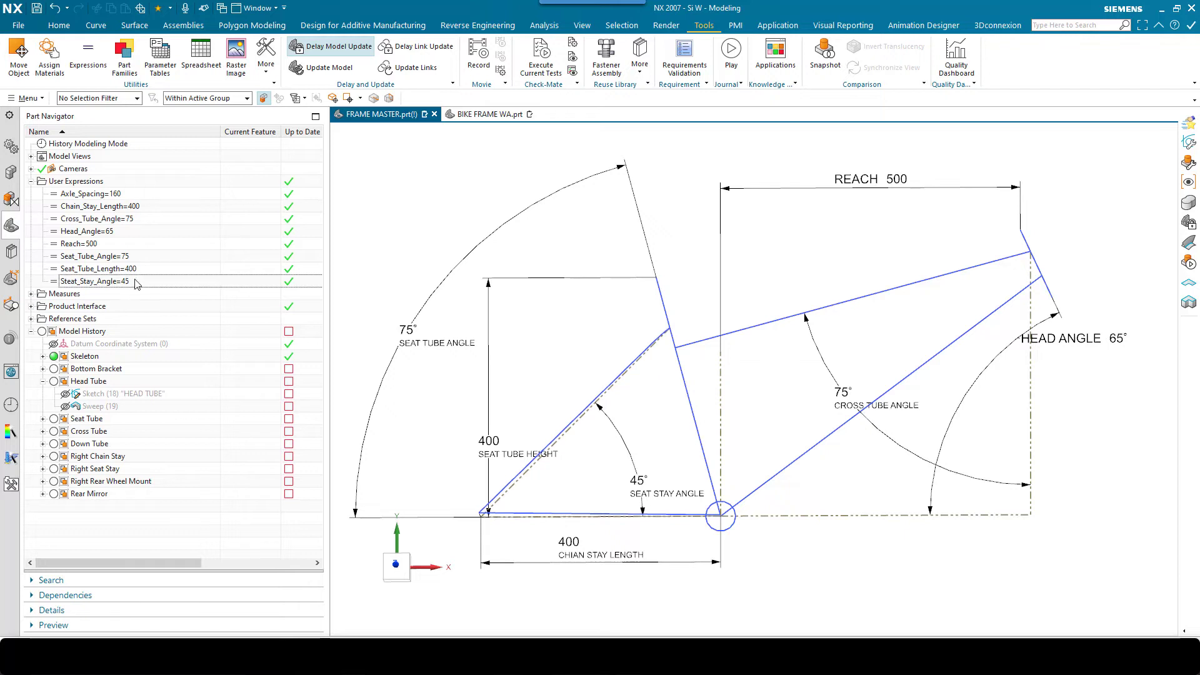
double_click(131, 219)
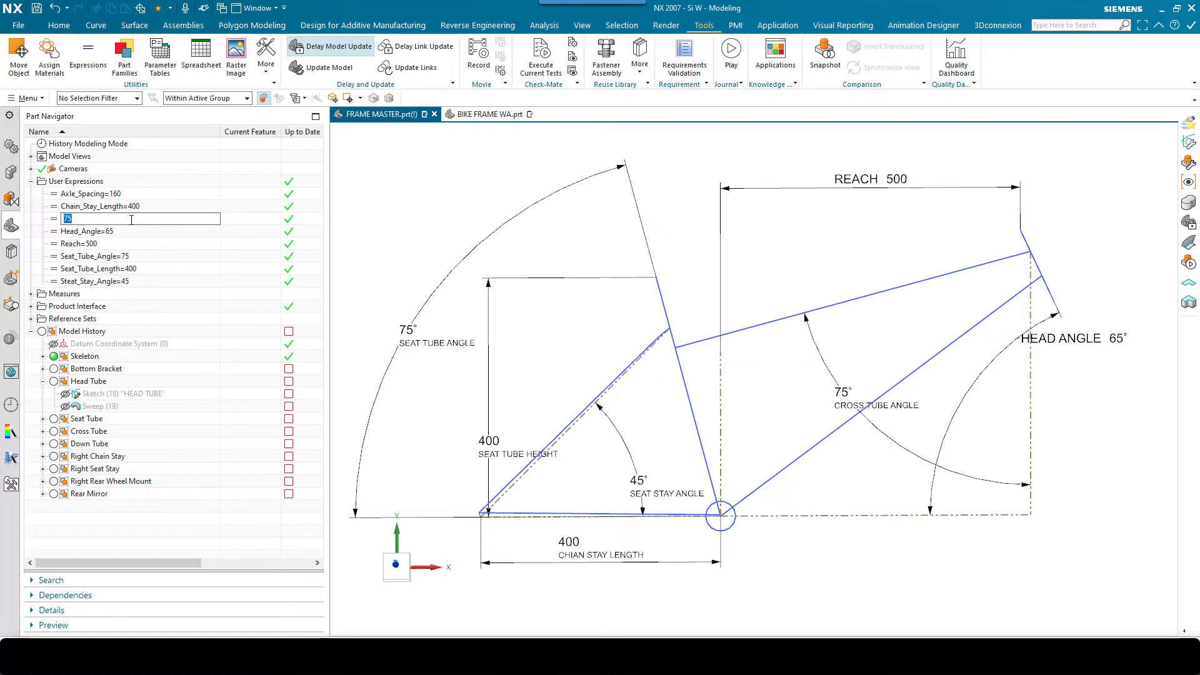
key(Return)
Show all solid bodies together with the modified skeleton sketch
key(Home)
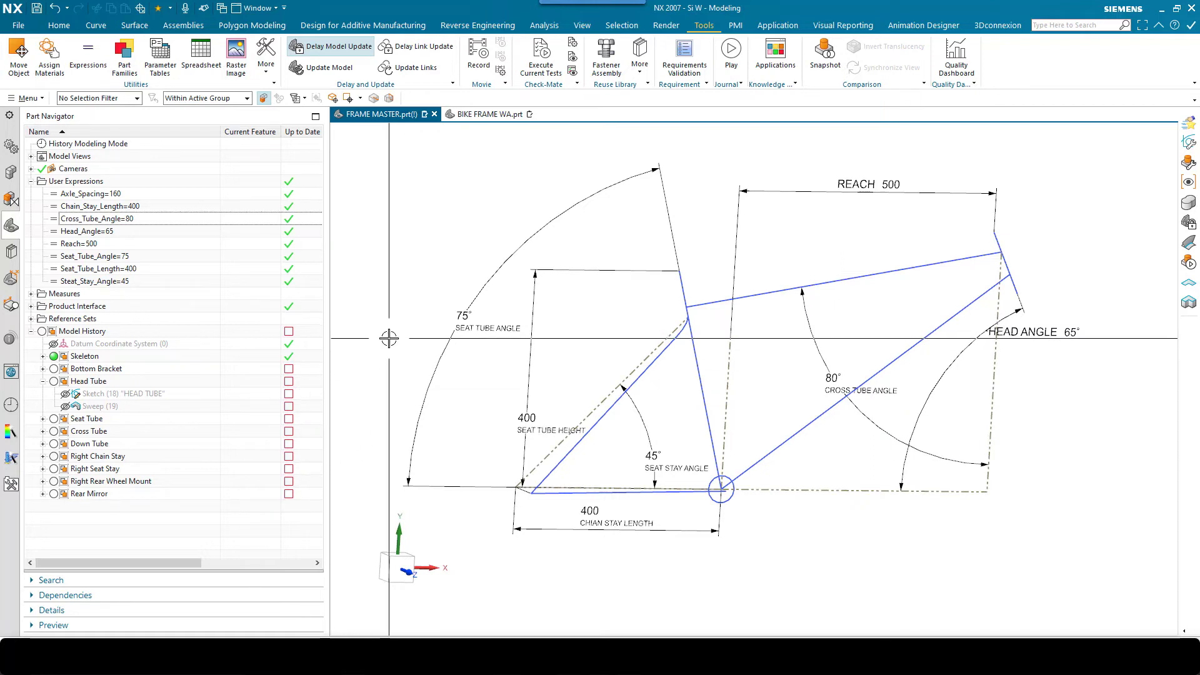
key(ctrl+w)
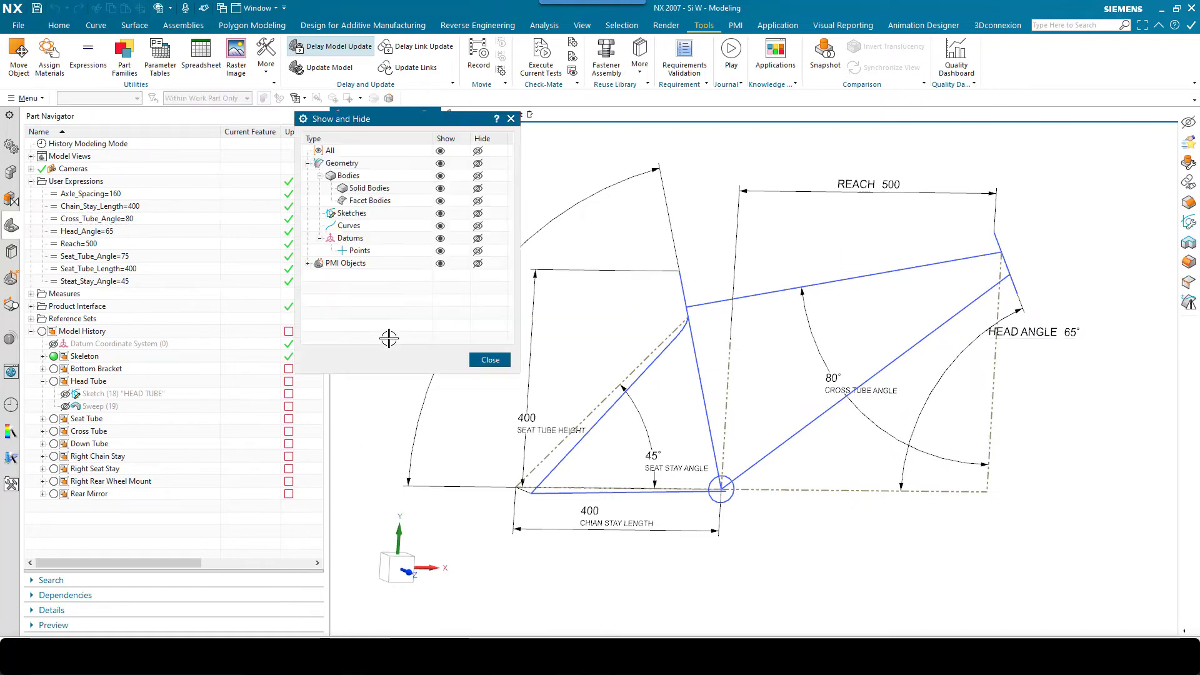
click(440, 188)
click(489, 360)
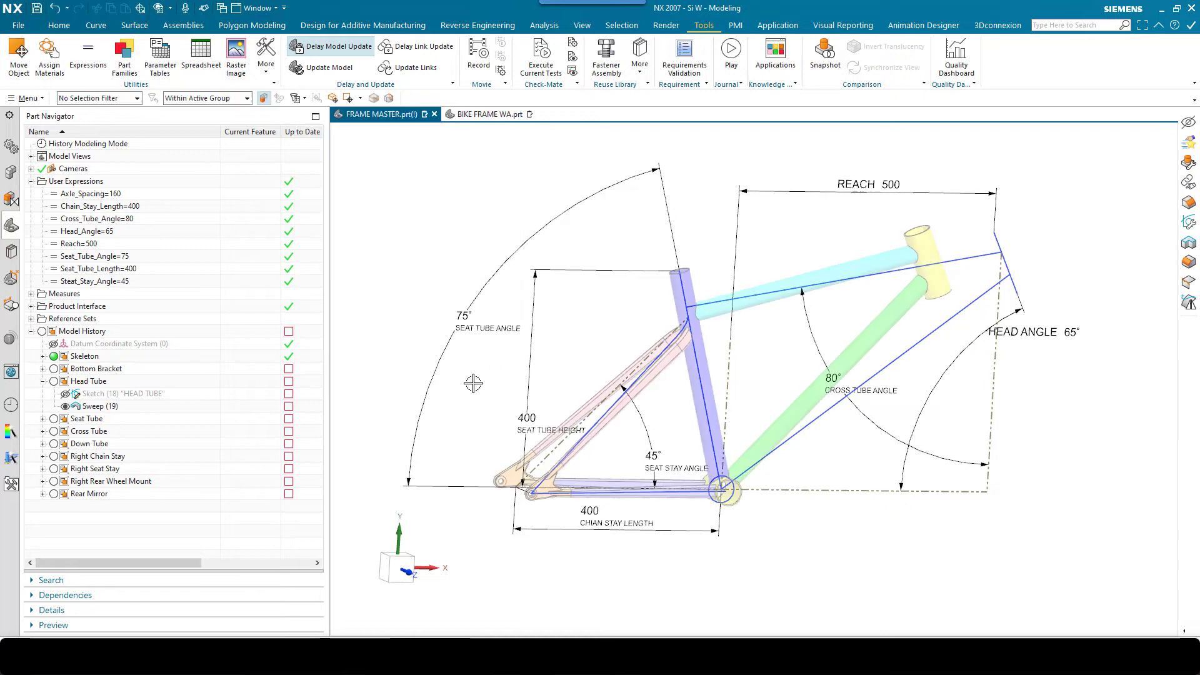
key(ctrl+alt+f)
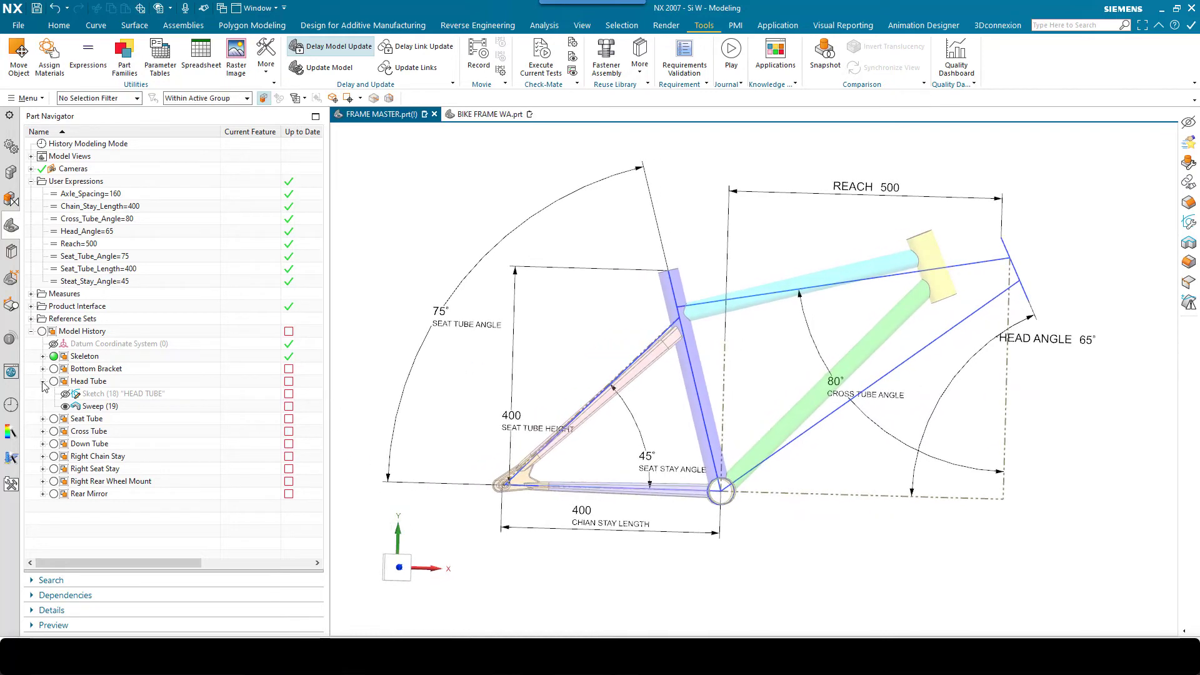
Update the out-of-date design groups individually, including Head Tube, Right Seat Stay, Cross Tube, Down Tube and Rear Mirror
click(42, 382)
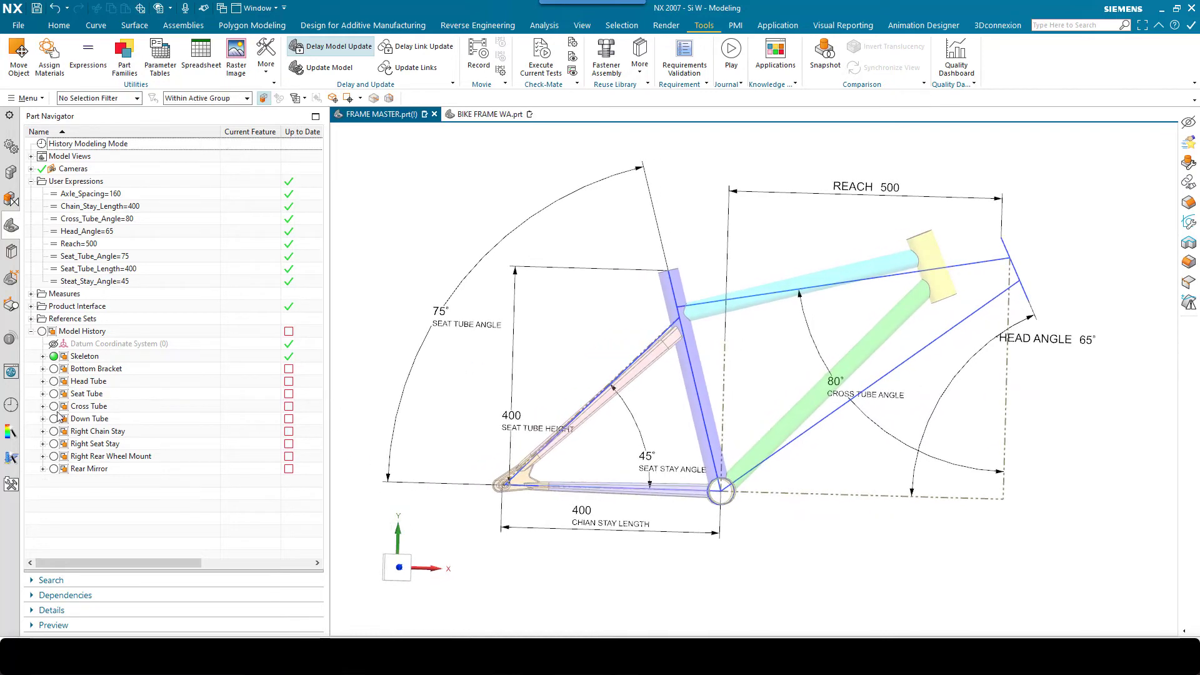
click(287, 383)
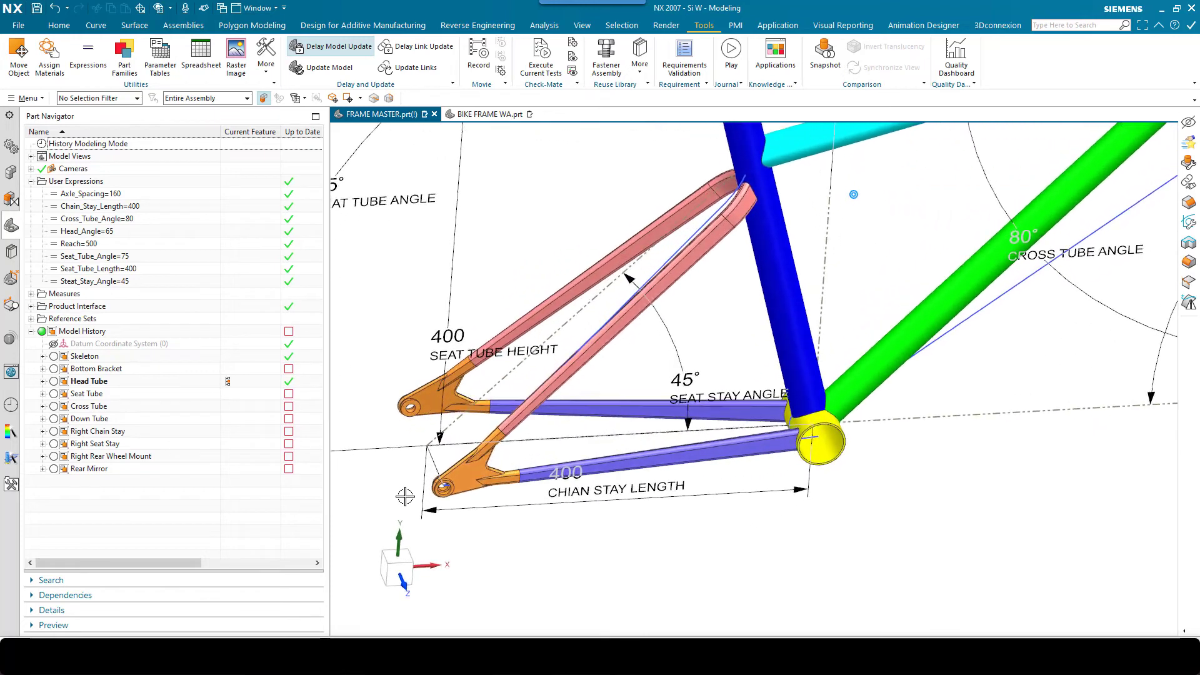
click(289, 444)
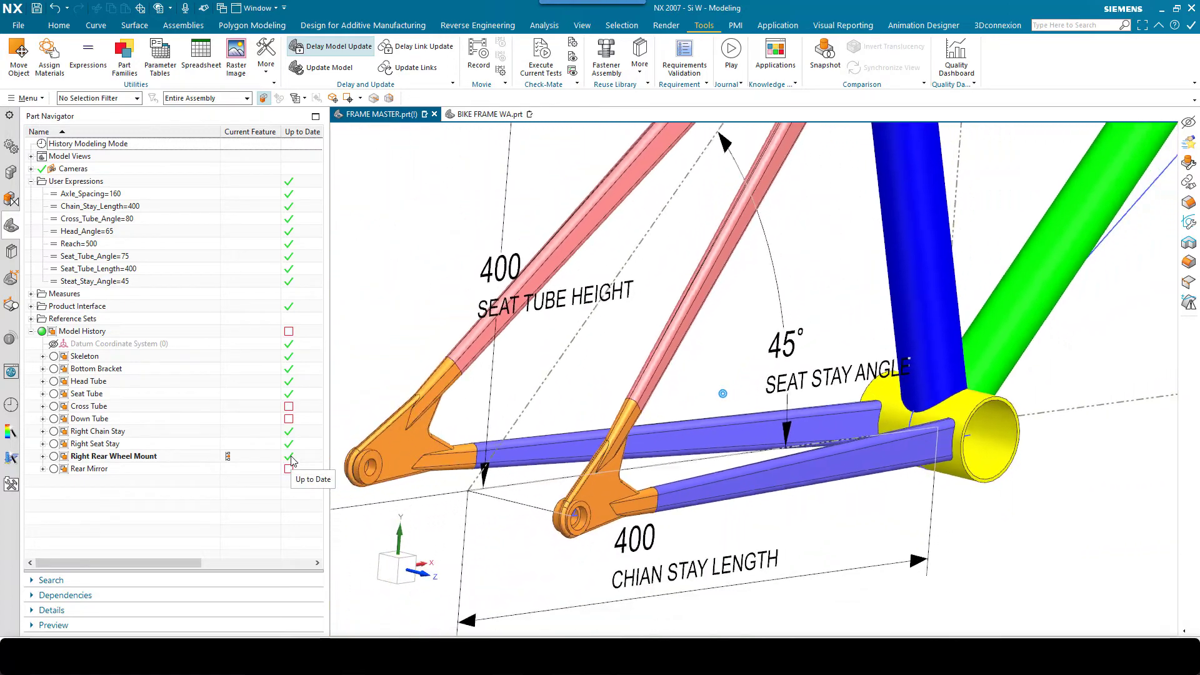
click(288, 408)
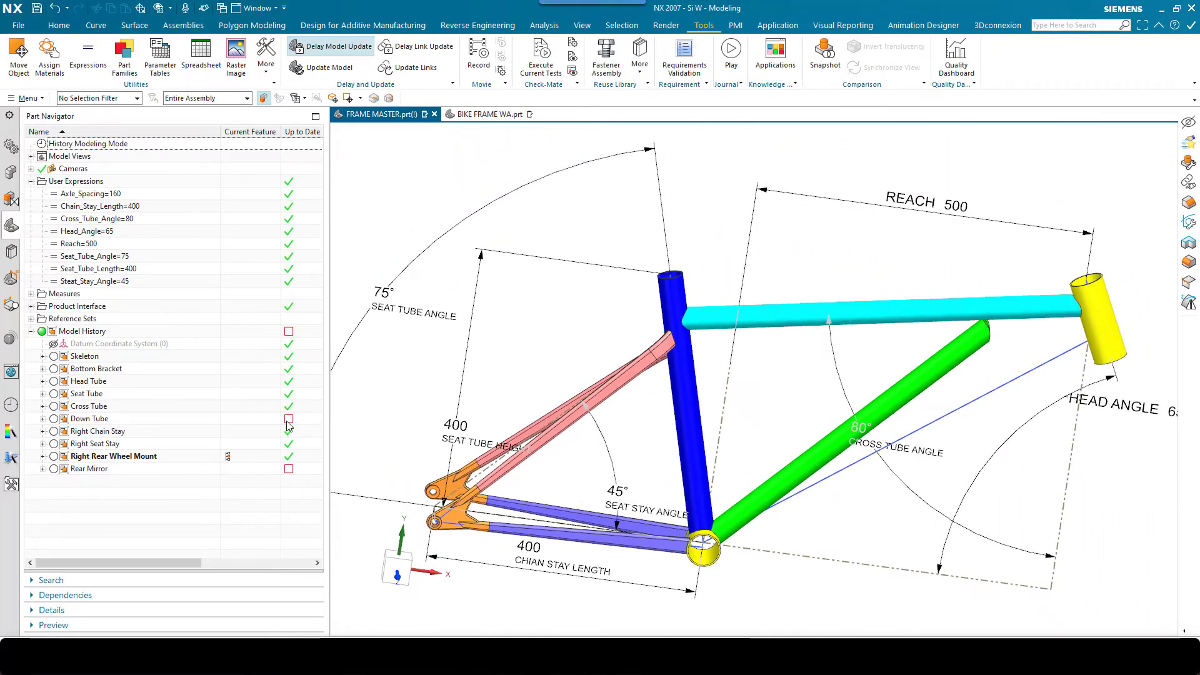
click(288, 419)
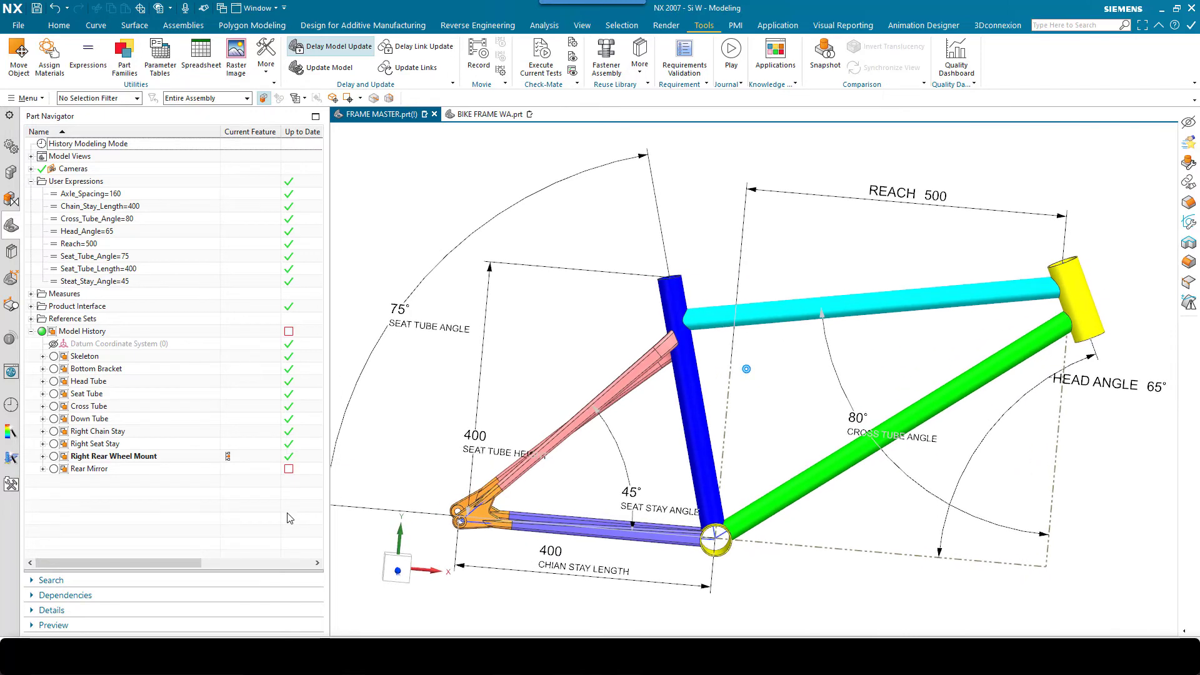
click(288, 470)
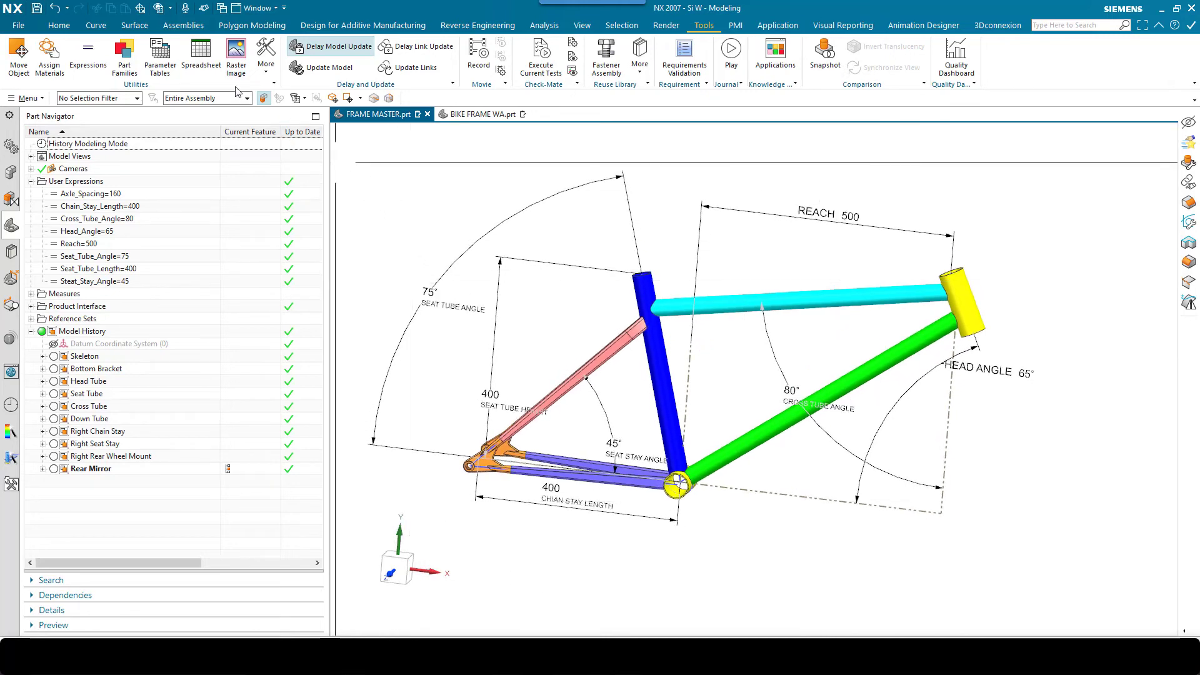
Apply the Small variant of the Frame Size parameter table to the frame master
click(167, 64)
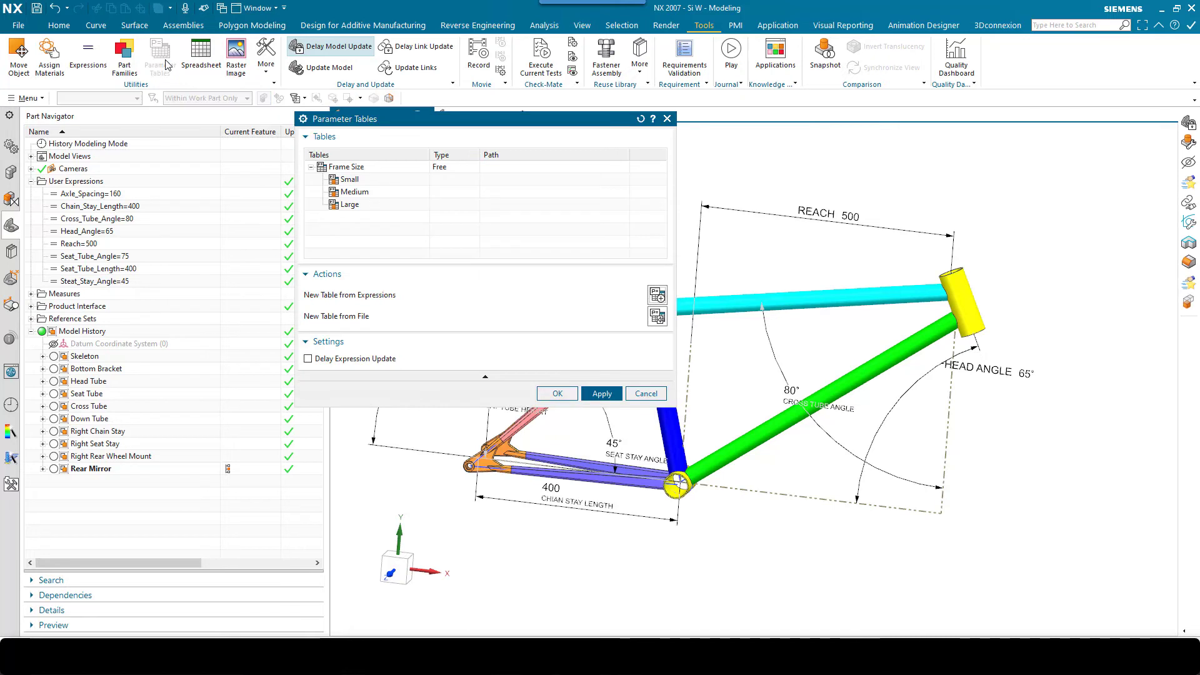
double_click(353, 179)
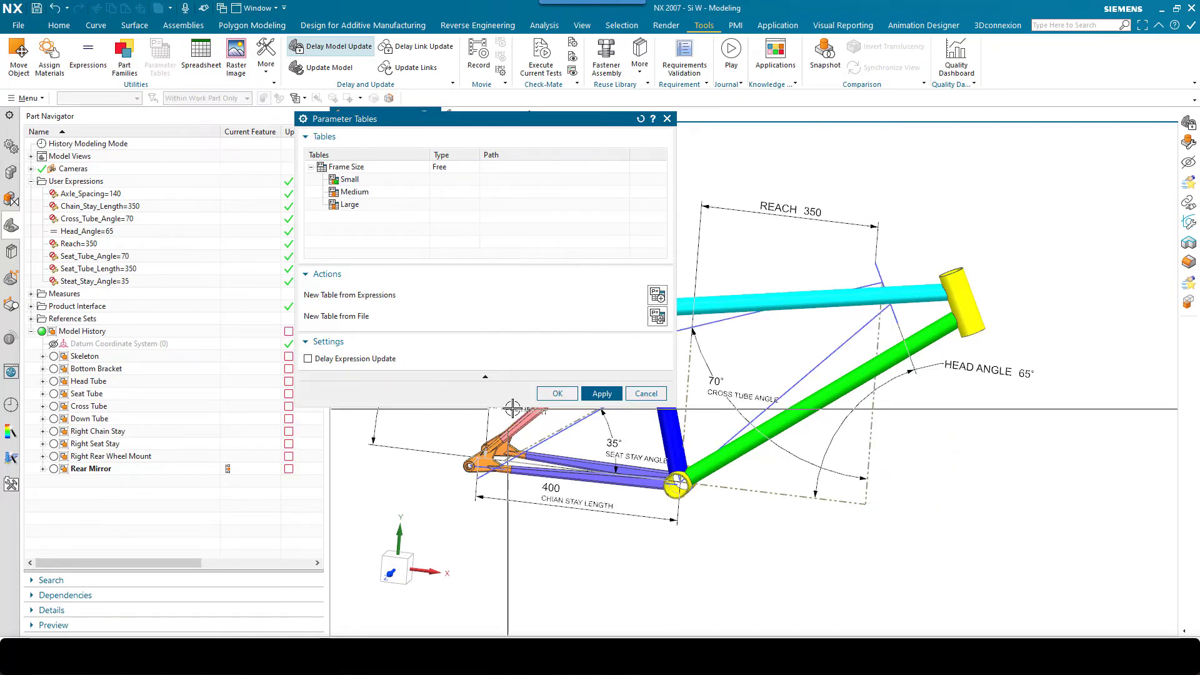
click(556, 394)
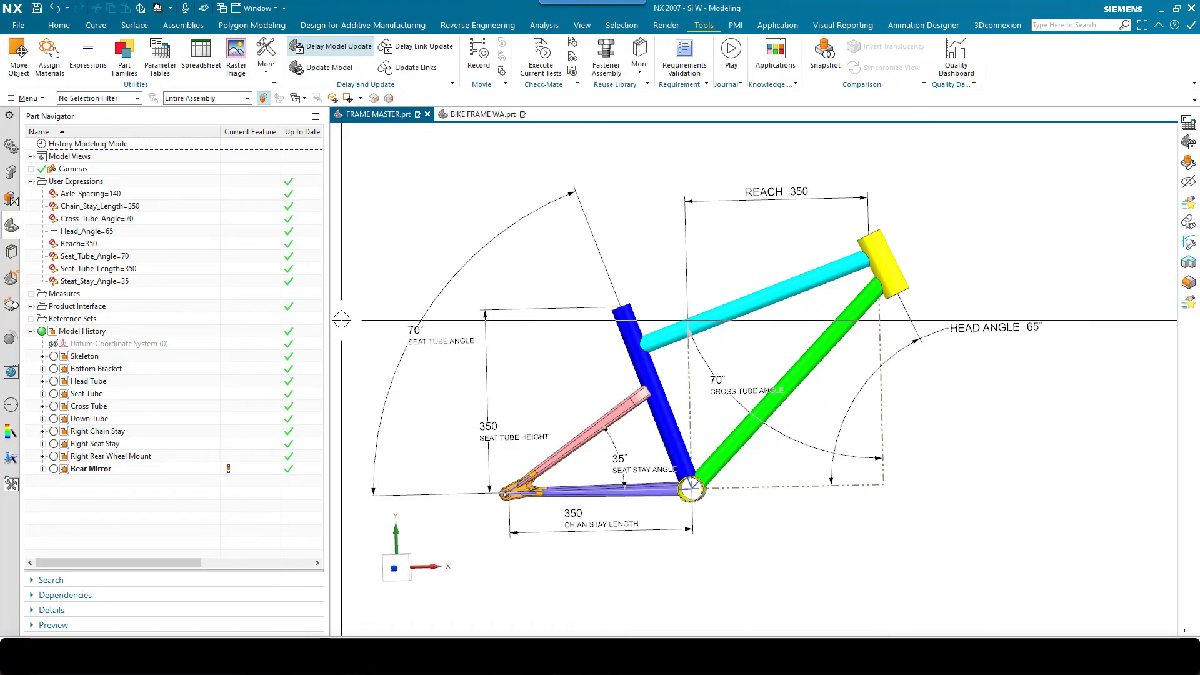
Examine the frame master from both sides and review the features inside the Cross Tube and Right Seat Stay design groups
key(ctrl+alt+b)
key(ctrl+alt+f)
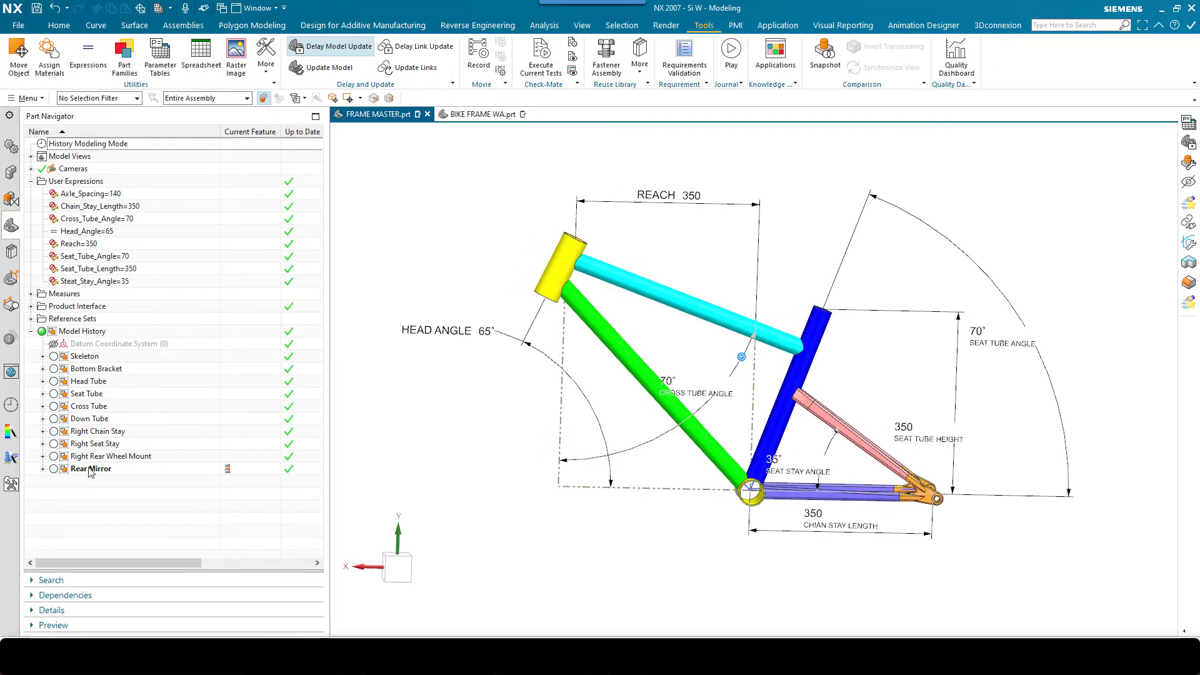
click(43, 407)
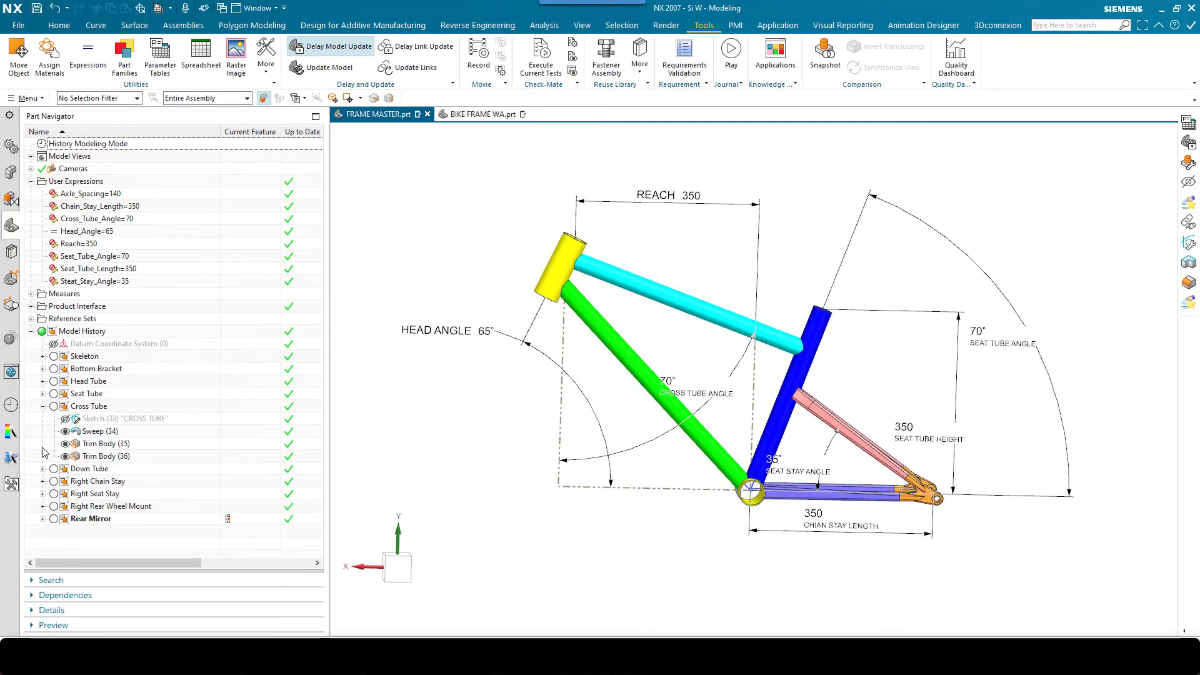
click(42, 494)
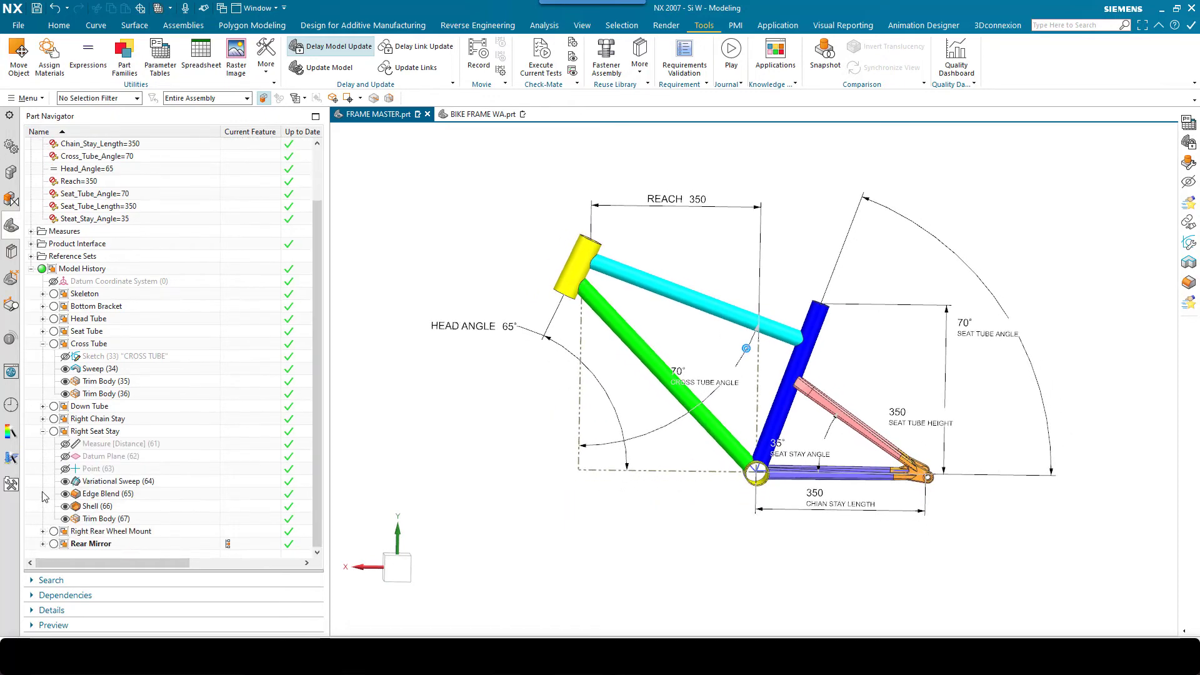
click(43, 431)
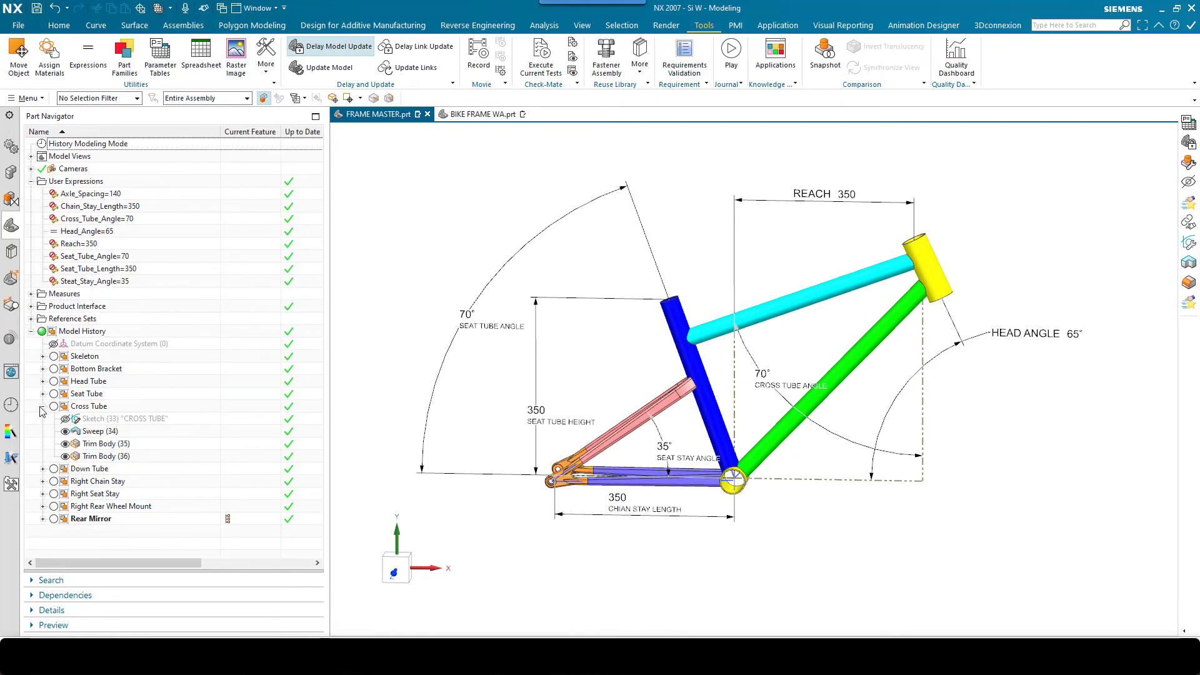
click(42, 407)
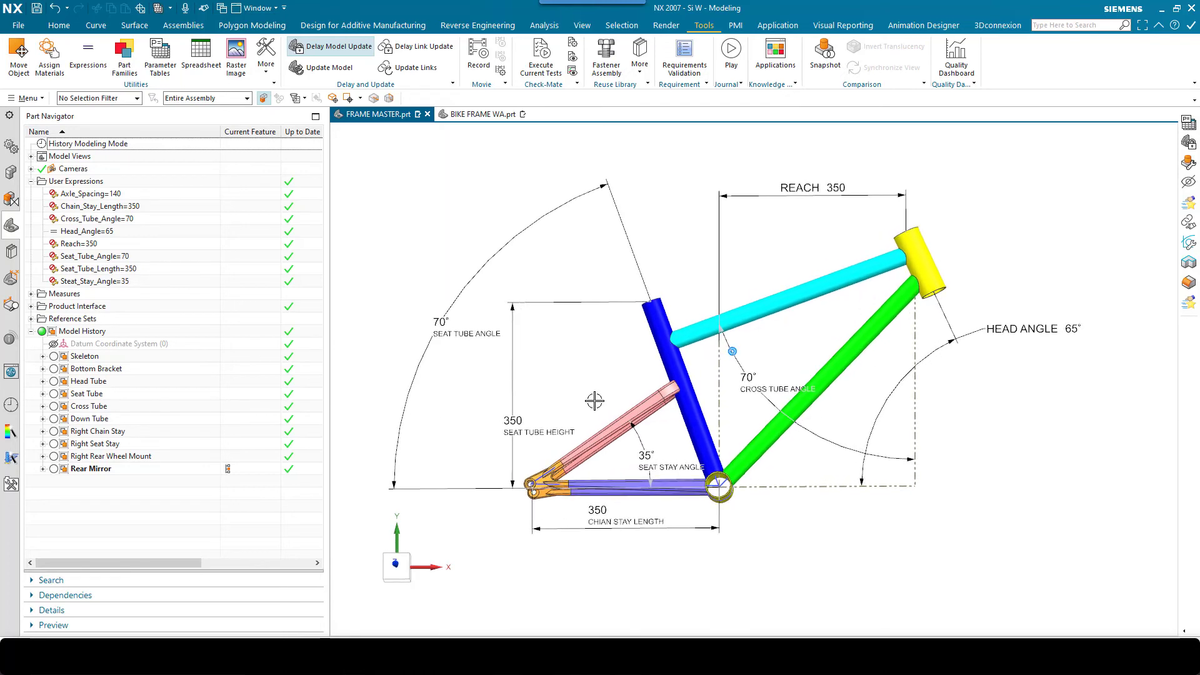
Compare the BIKE FRAME WA assembly with the frame master and list the master's product interface objects
click(480, 115)
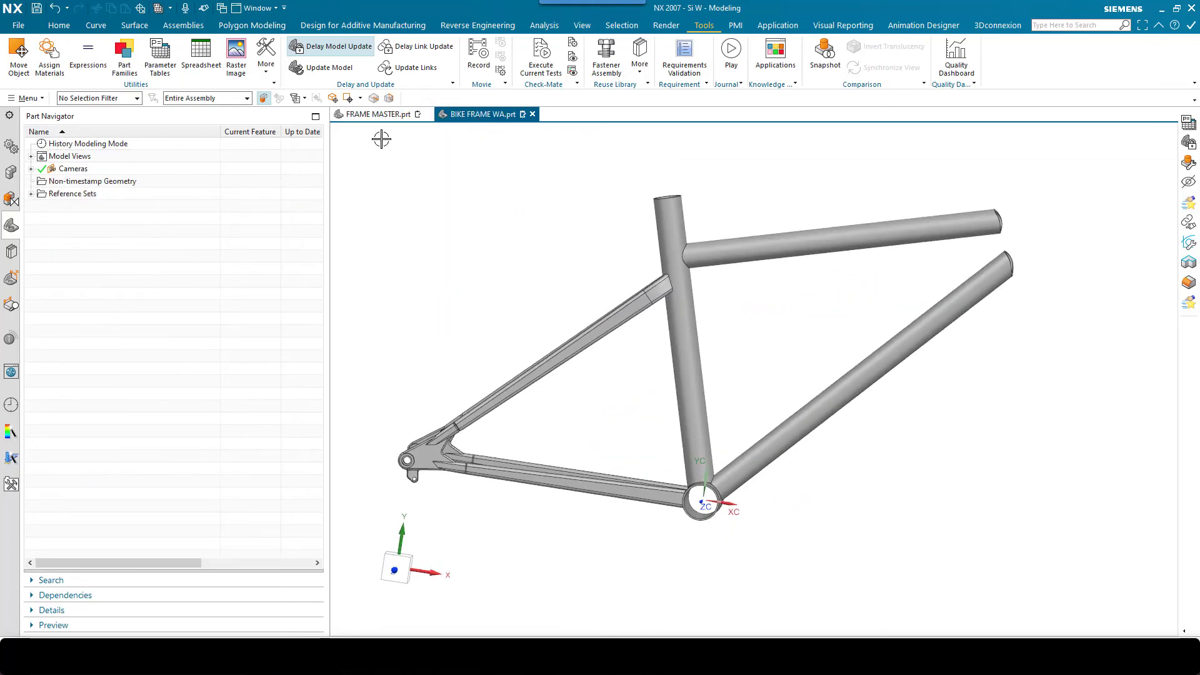
click(378, 115)
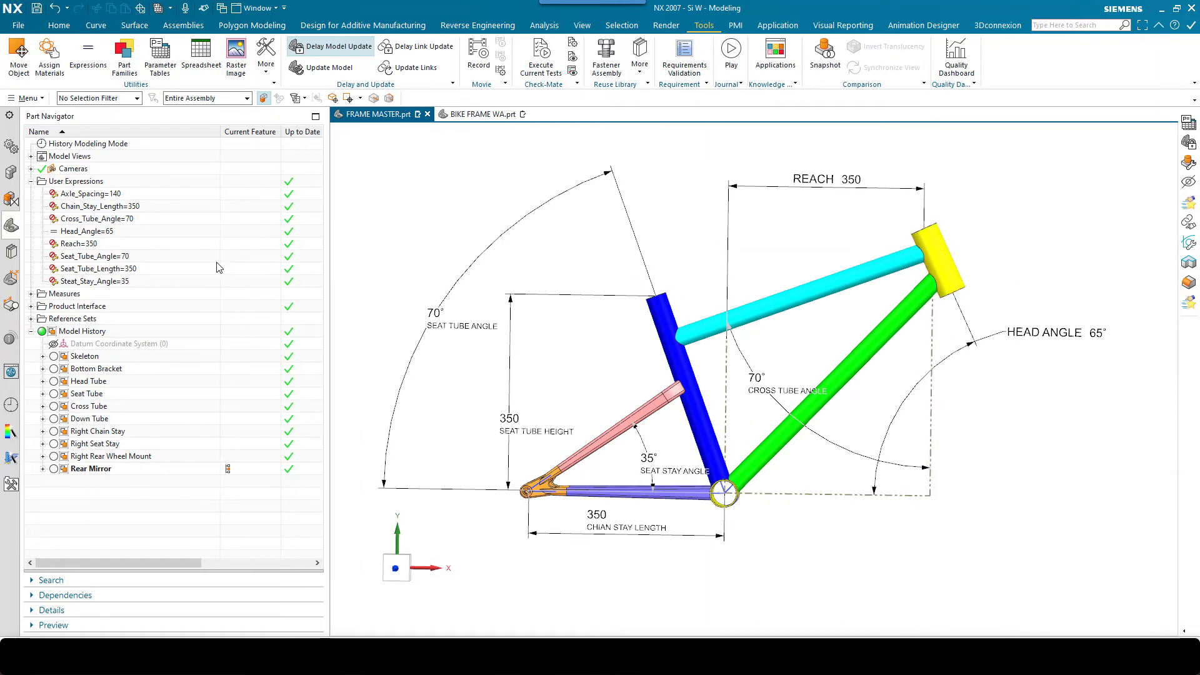
click(32, 306)
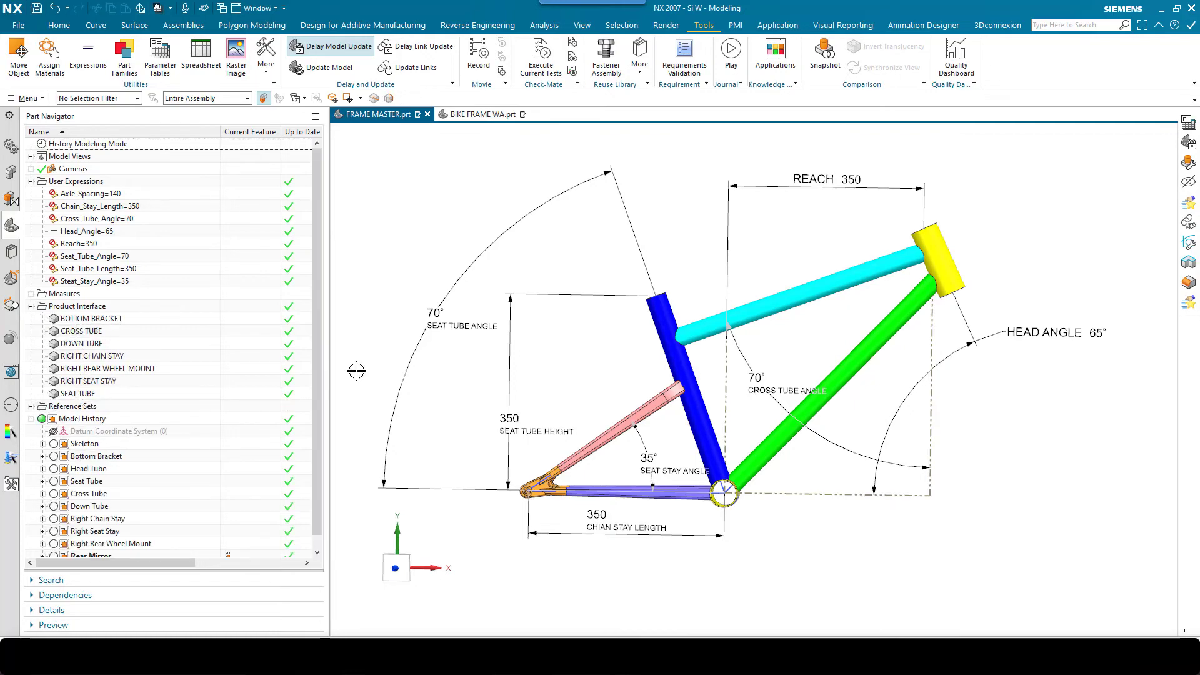
Add the yellow head tube body to the frame master's product interface and name it HEAD TUBE
click(182, 26)
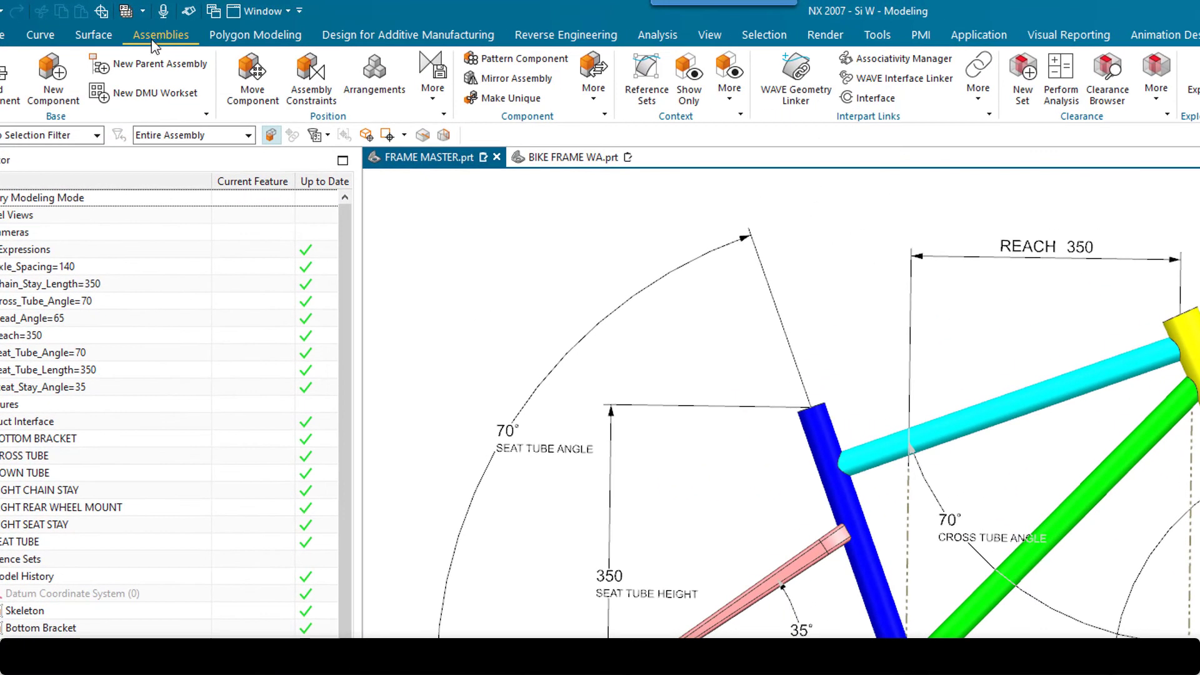
click(870, 99)
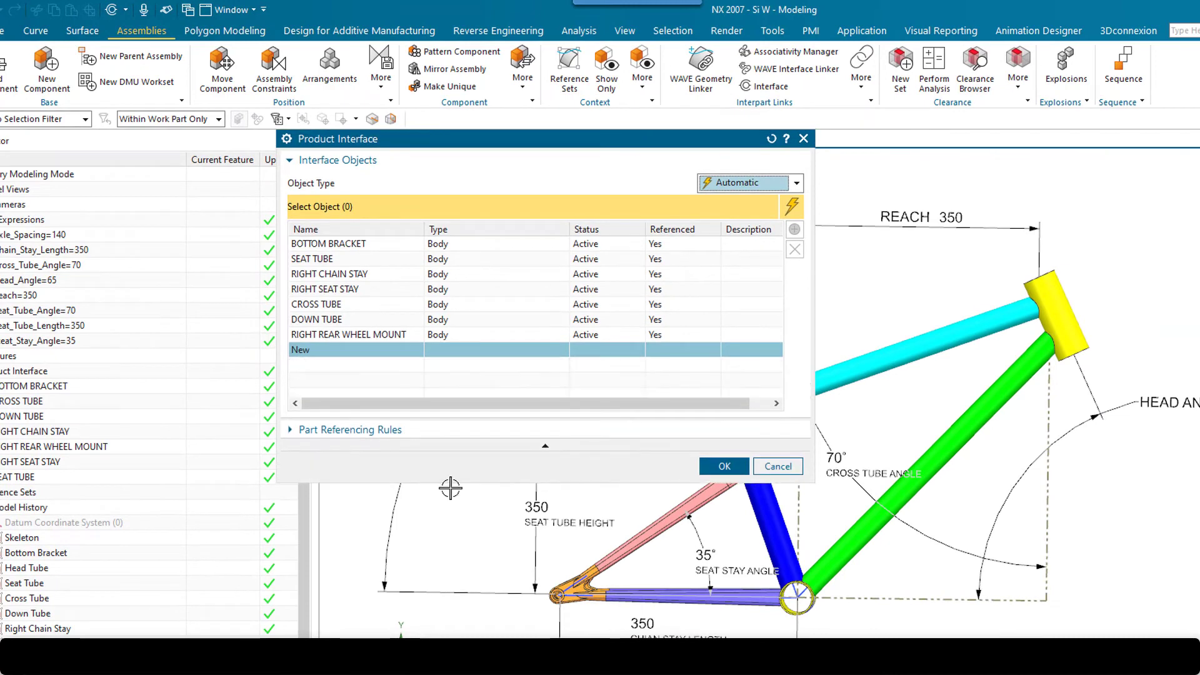
click(1060, 316)
click(350, 352)
right_click(348, 354)
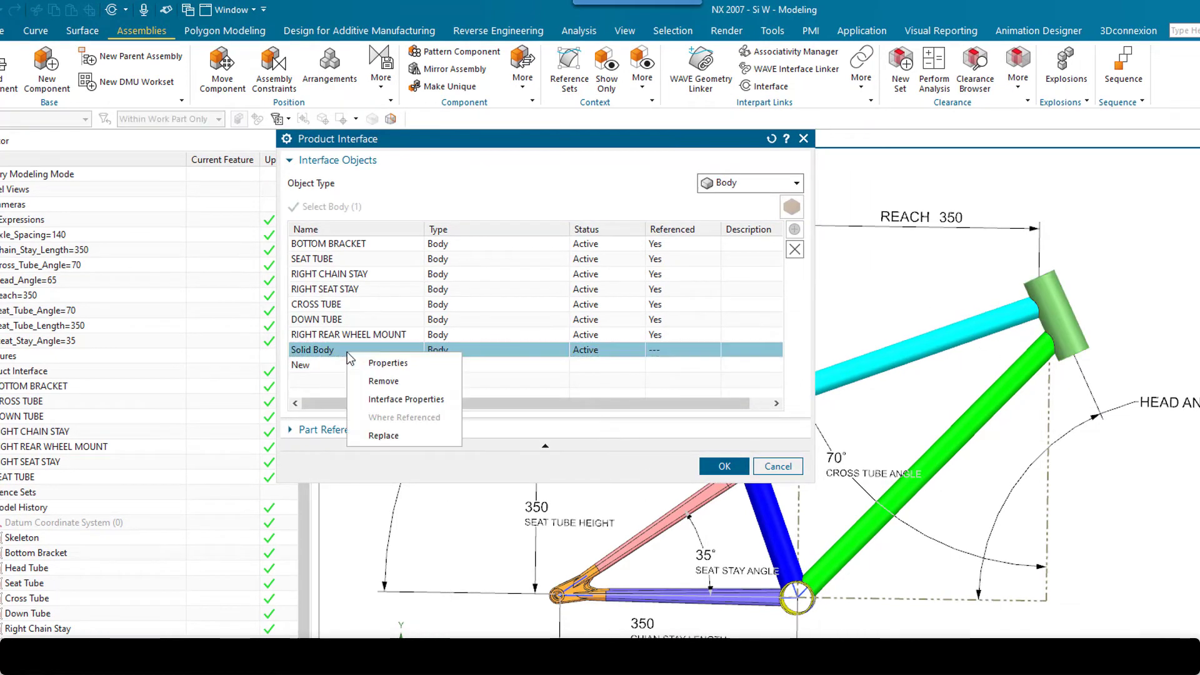
click(404, 399)
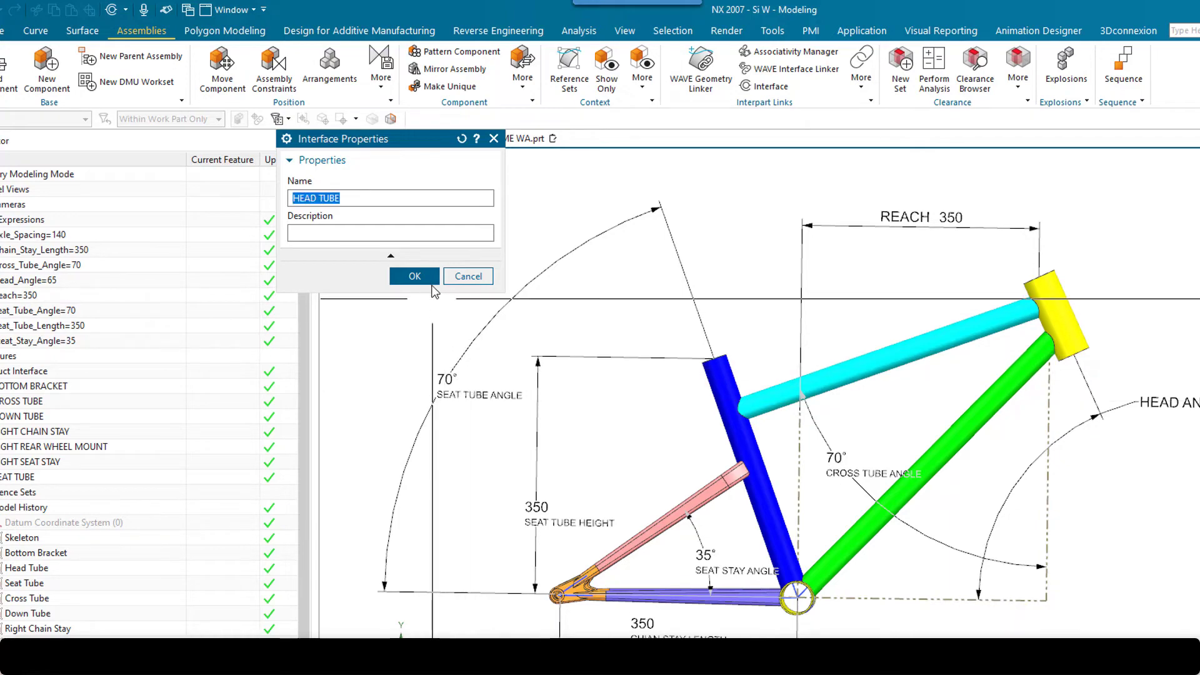
click(414, 275)
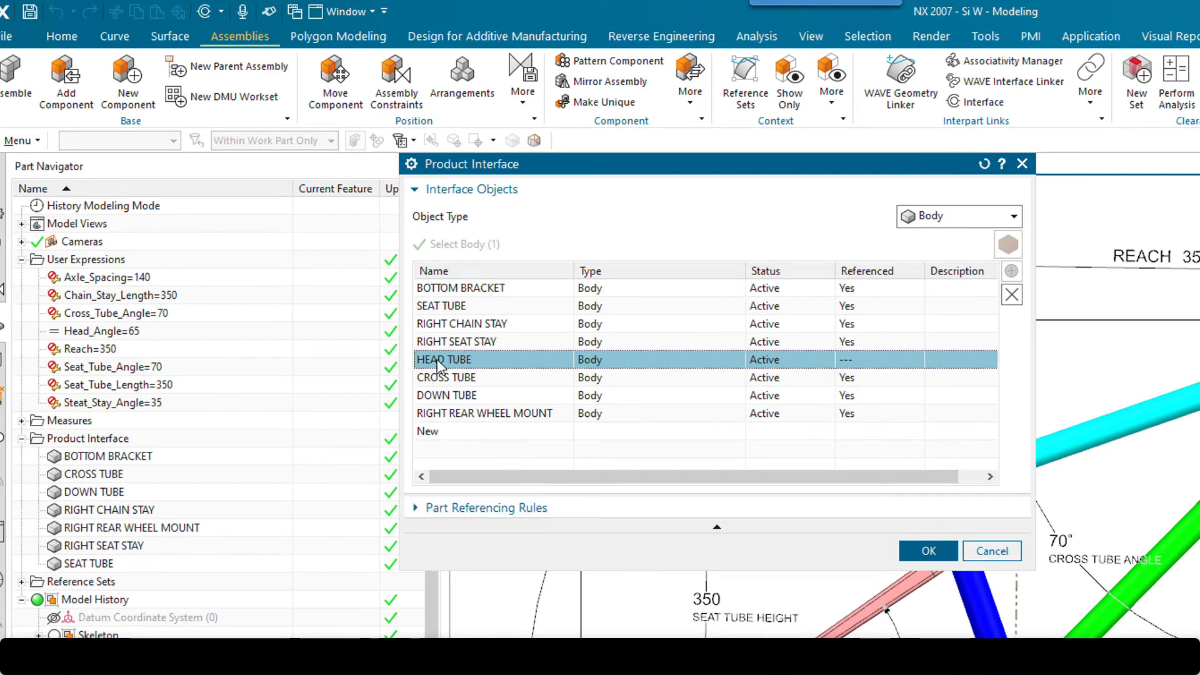
click(929, 551)
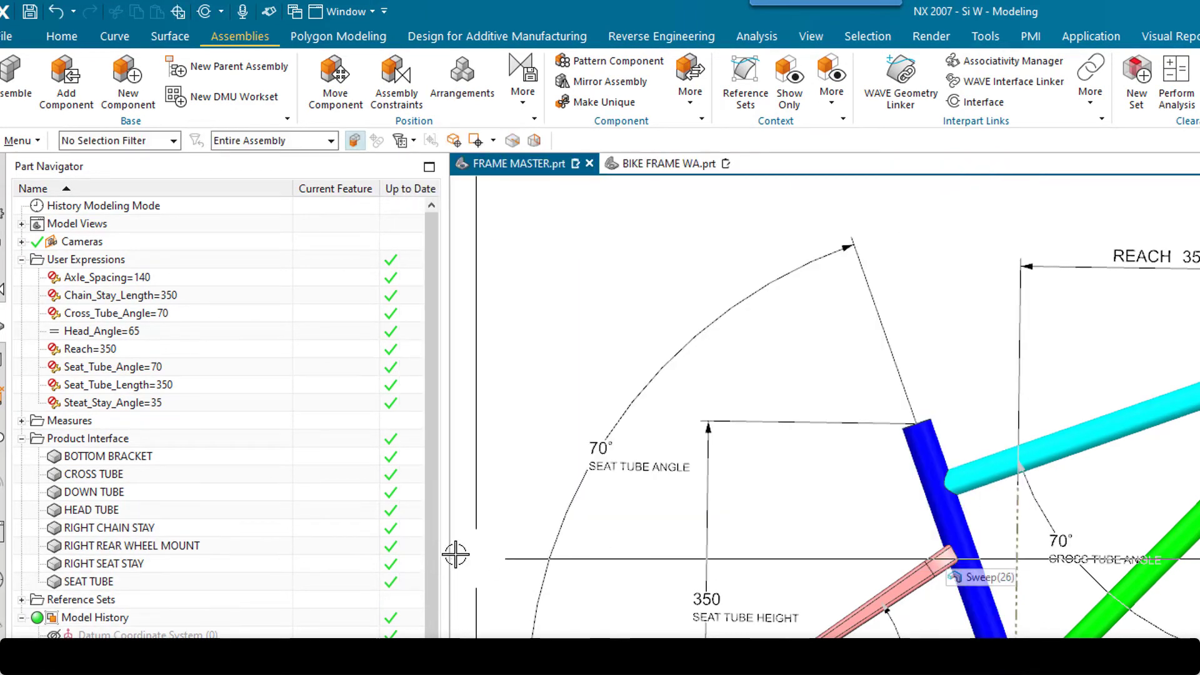
click(80, 511)
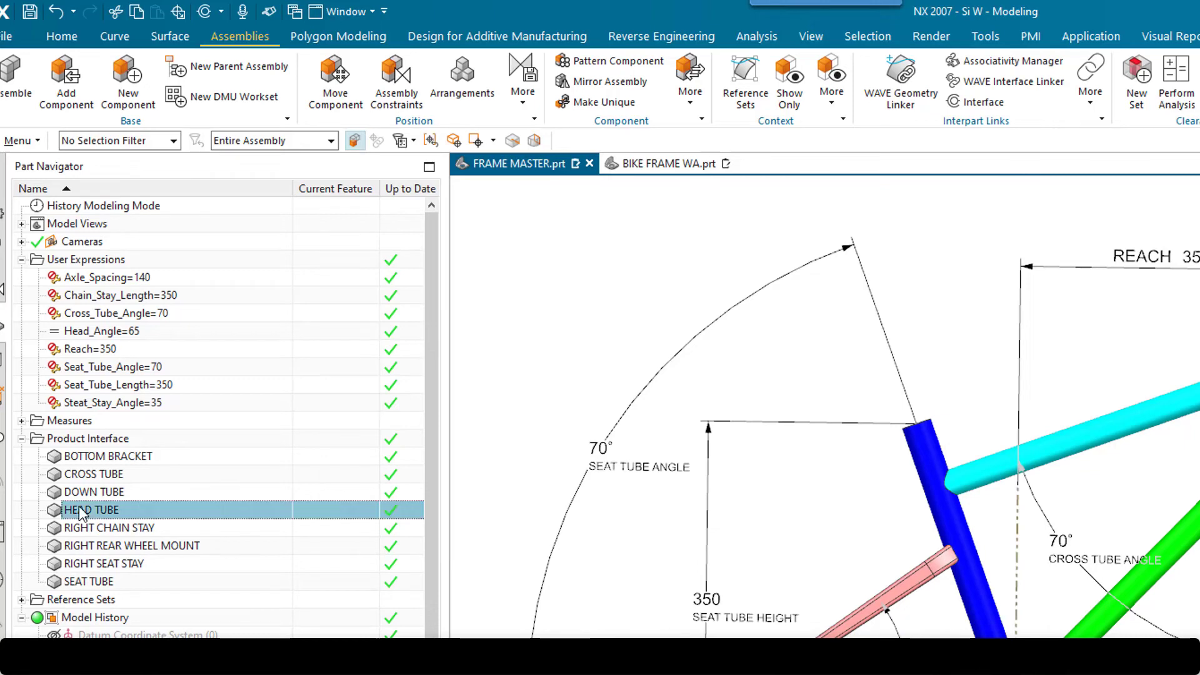
Switch to the BIKE FRAME WA assembly and make its HEAD TUBE component the work part
click(661, 163)
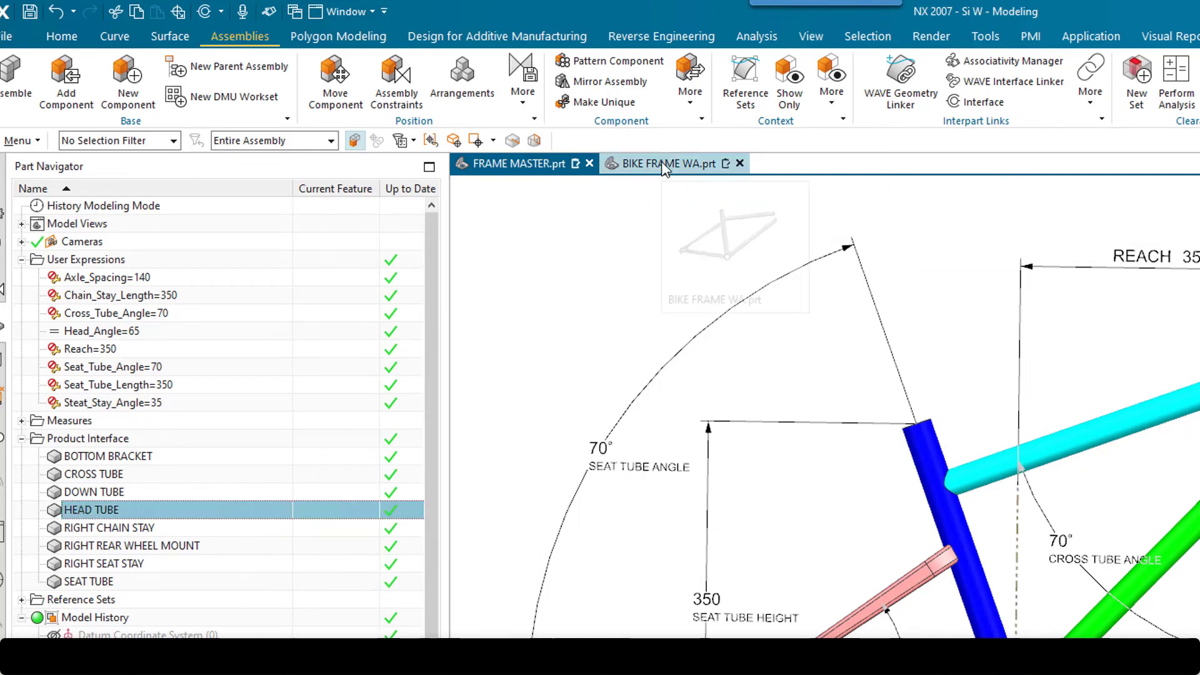
click(9, 226)
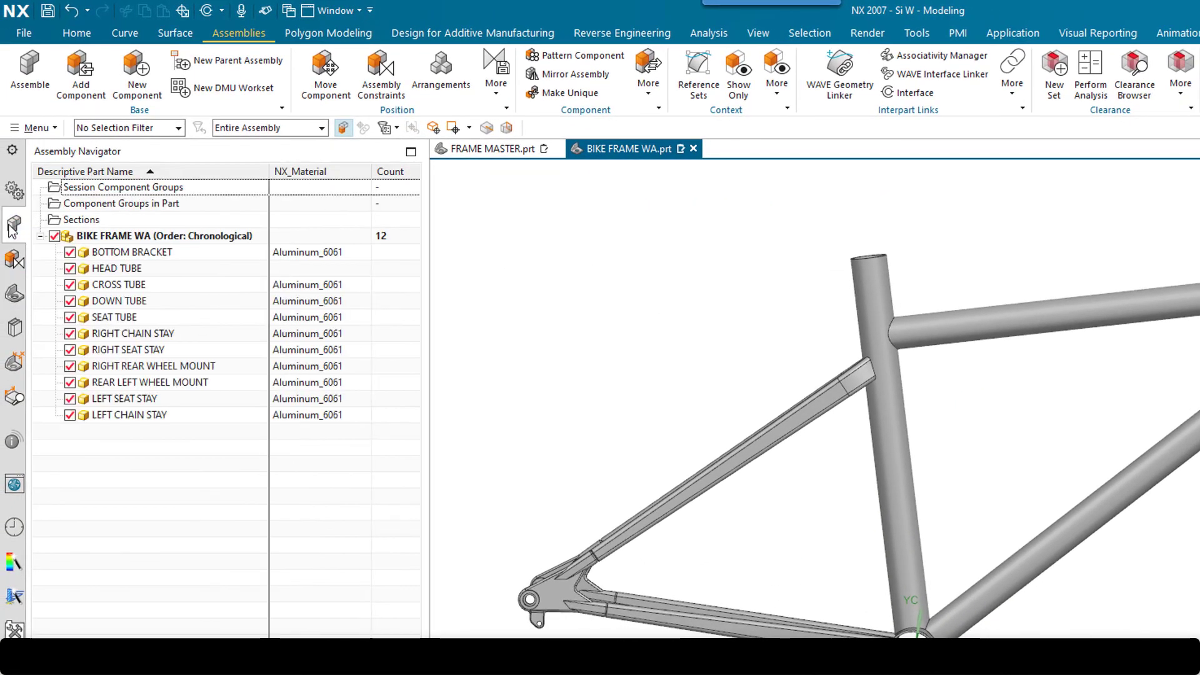
click(113, 268)
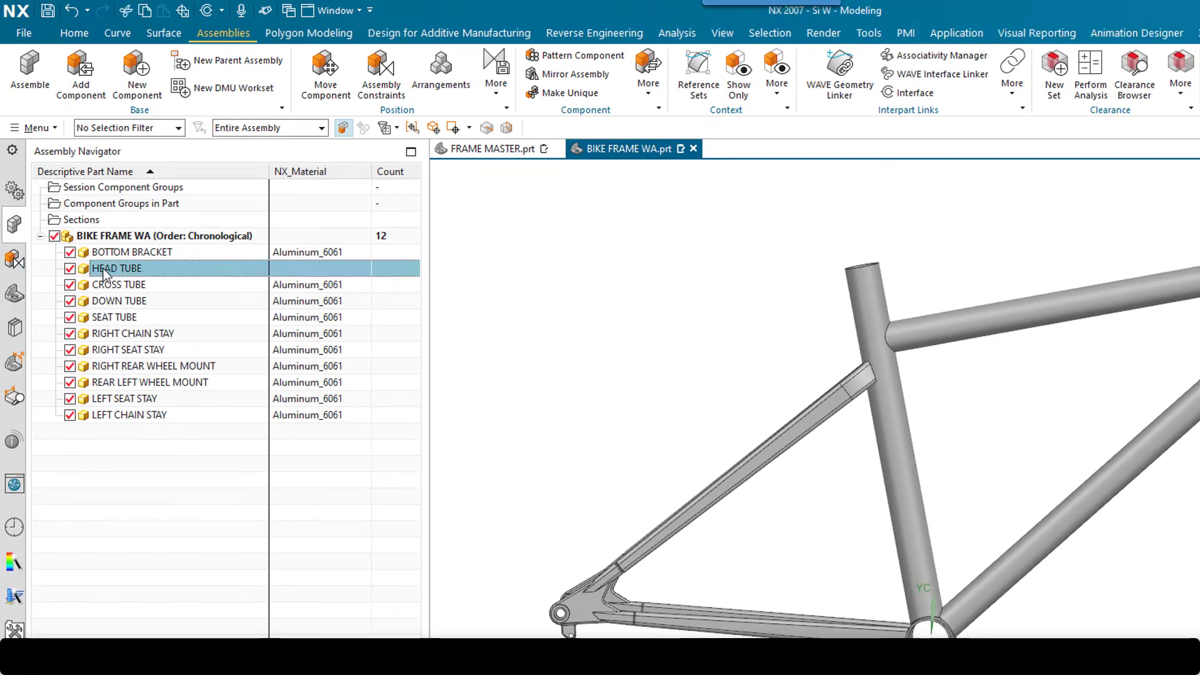
double_click(137, 272)
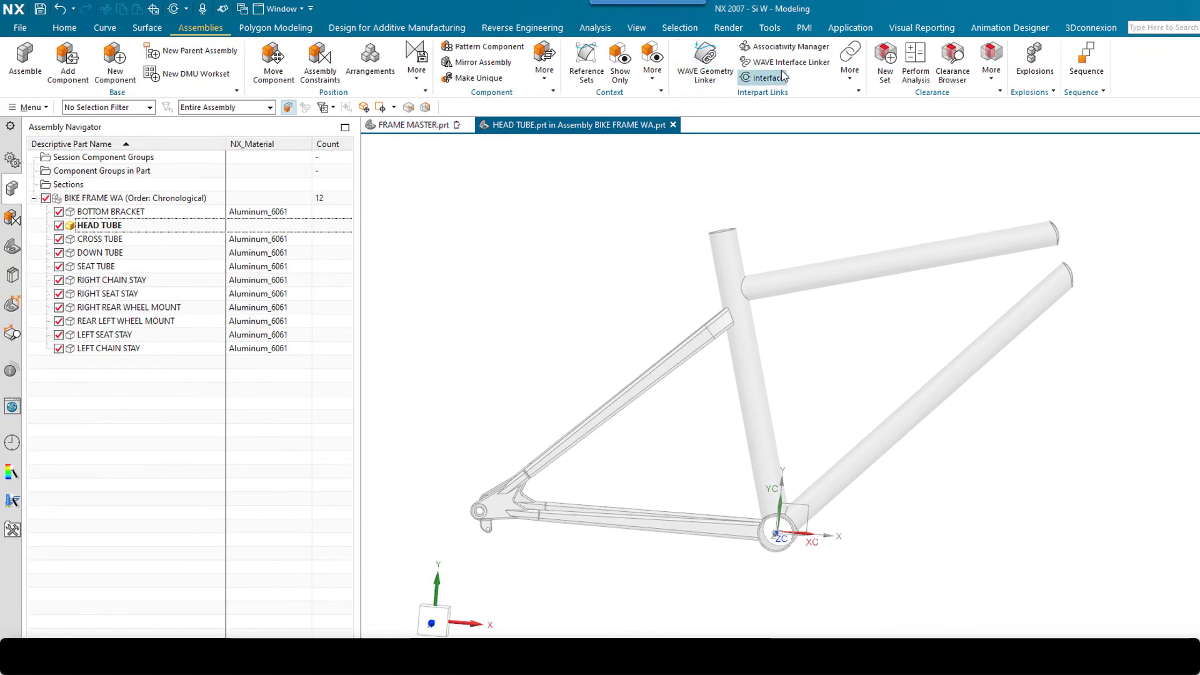
Link the HEAD TUBE interface body from FRAME MASTER.prt with the WAVE Interface Linker, and make the BIKE FRAME WA assembly the work part again
click(788, 62)
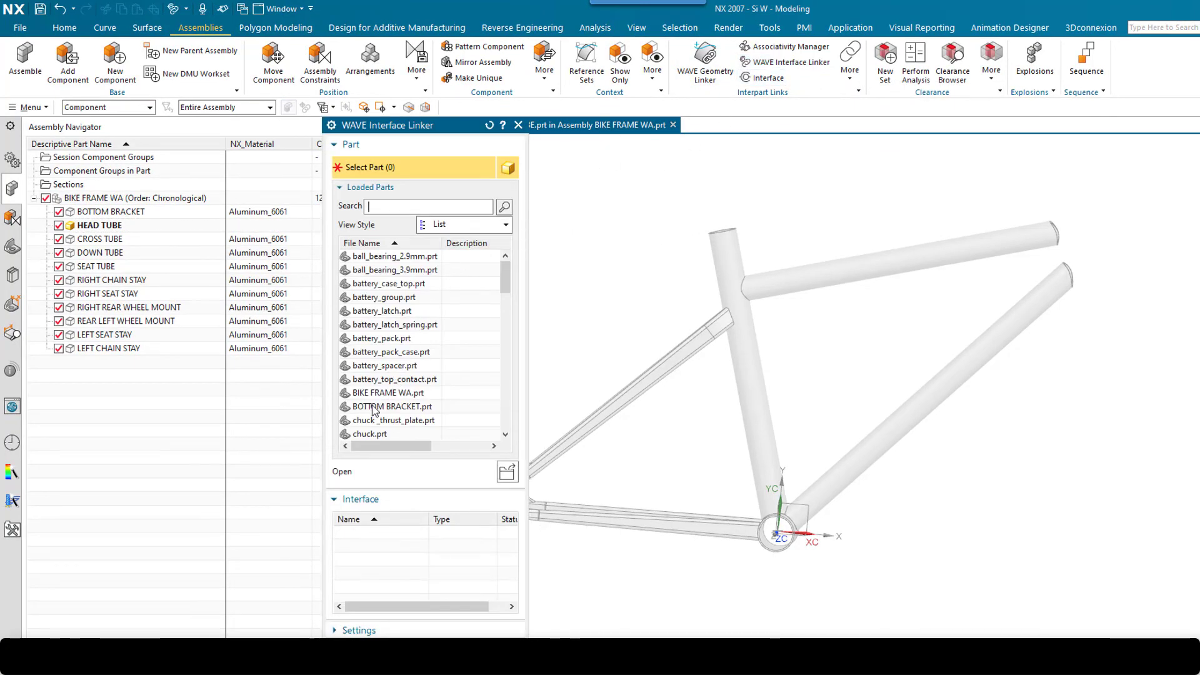
scroll(391, 390, down, 2)
scroll(394, 384, down, 6)
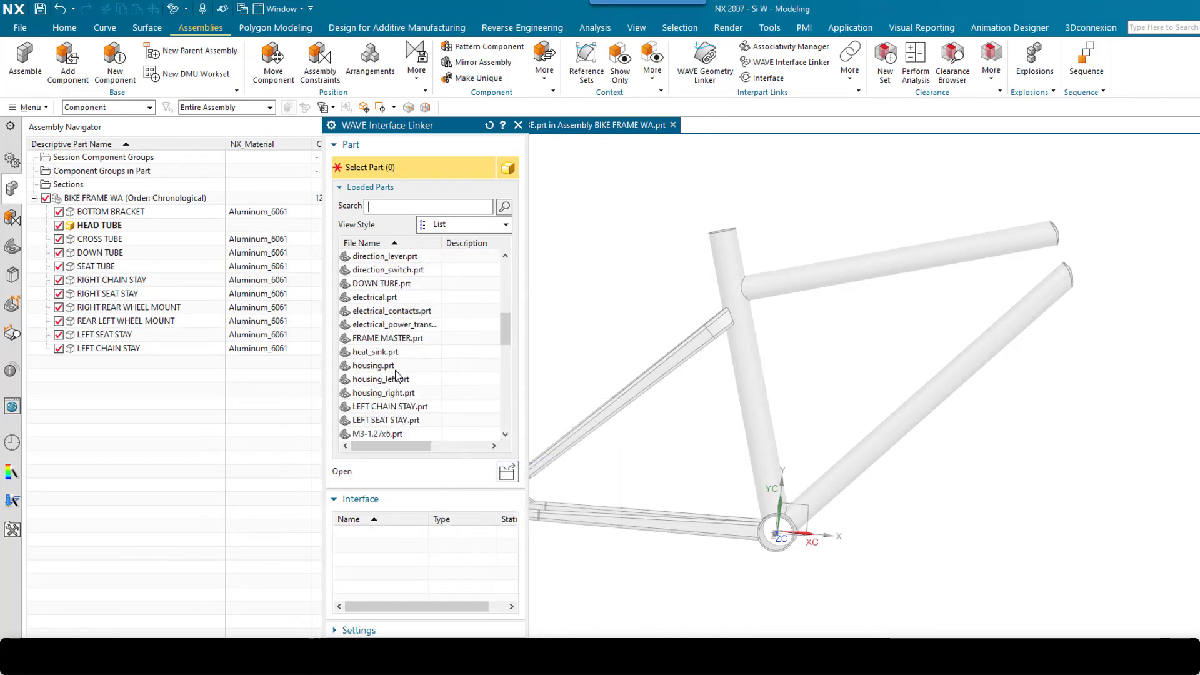
click(392, 341)
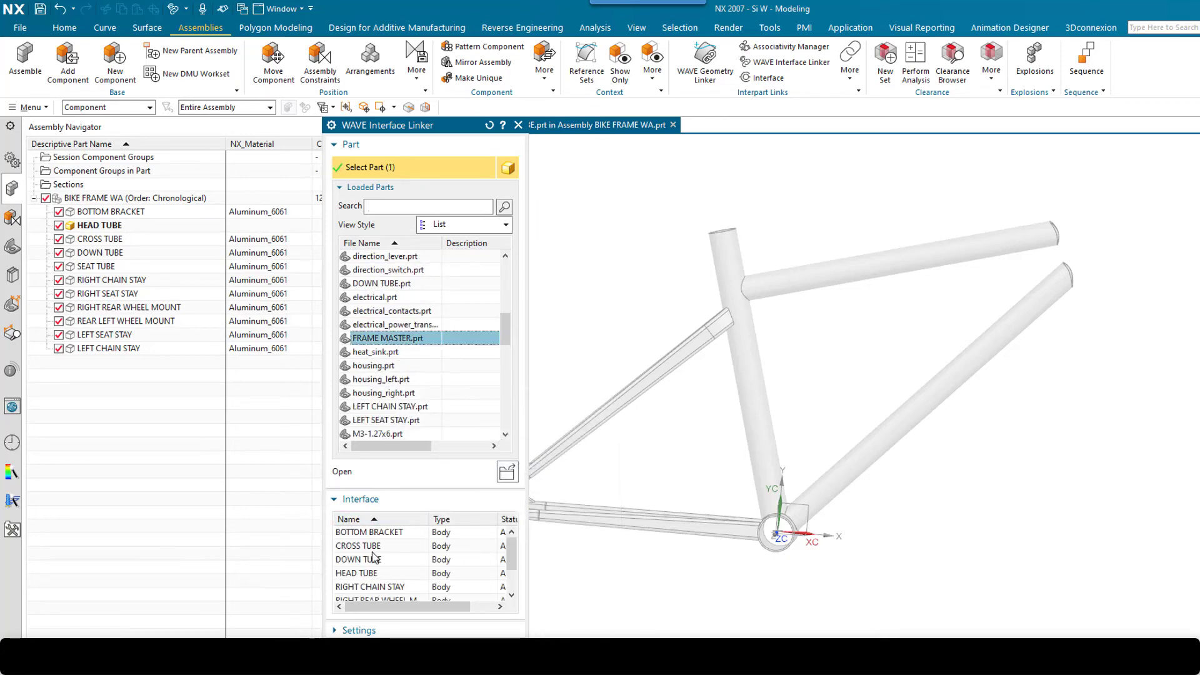
click(370, 573)
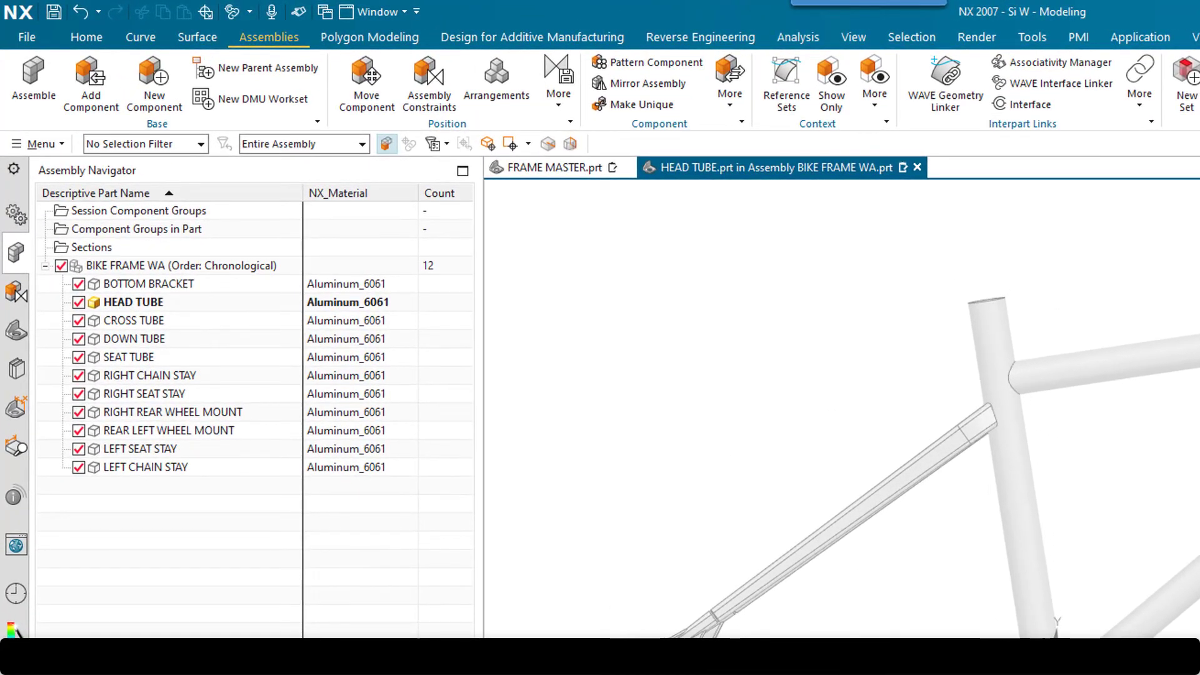
double_click(147, 265)
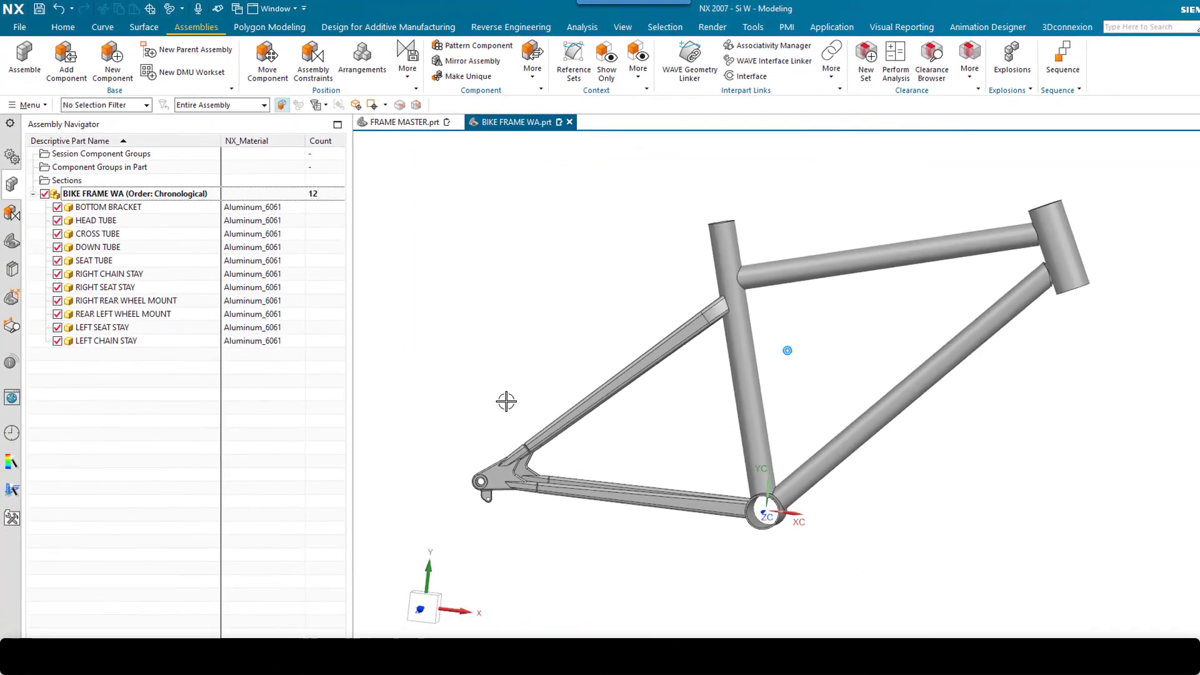
Show the assembly's out-of-date status and unfreeze all session frozen parts, from BOTTOM BRACKET to SEAT TUBE, through the Associativity Manager
drag(350, 300, 425, 303)
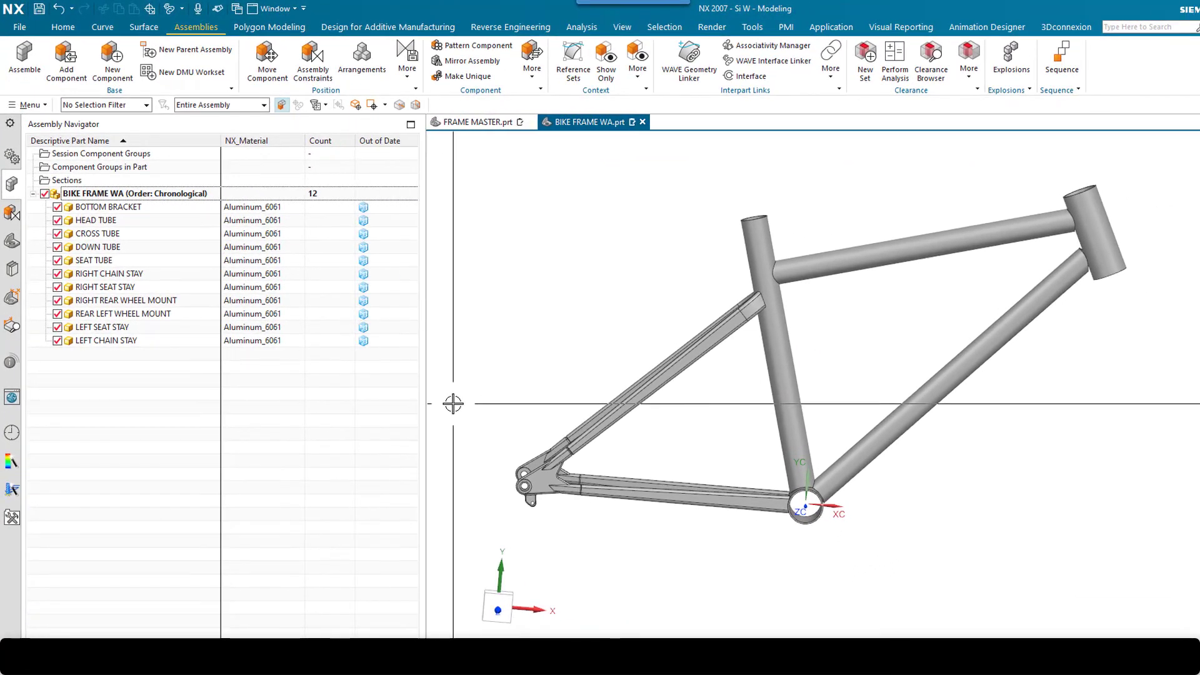
click(769, 46)
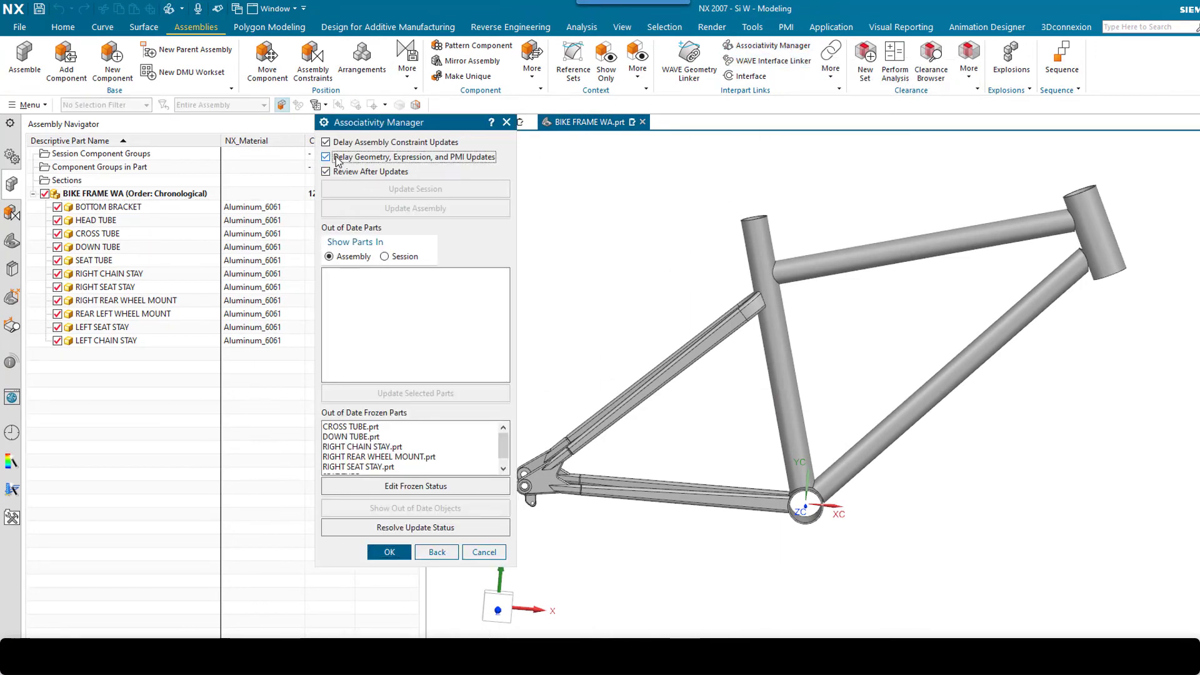
click(325, 172)
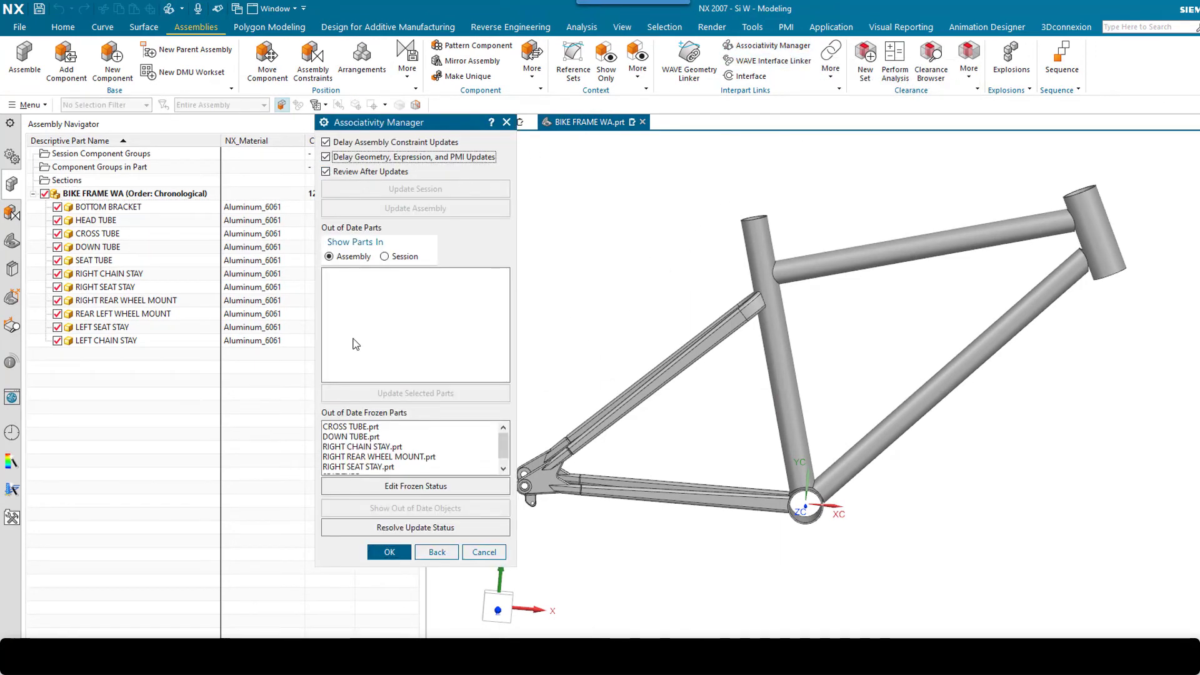
click(396, 487)
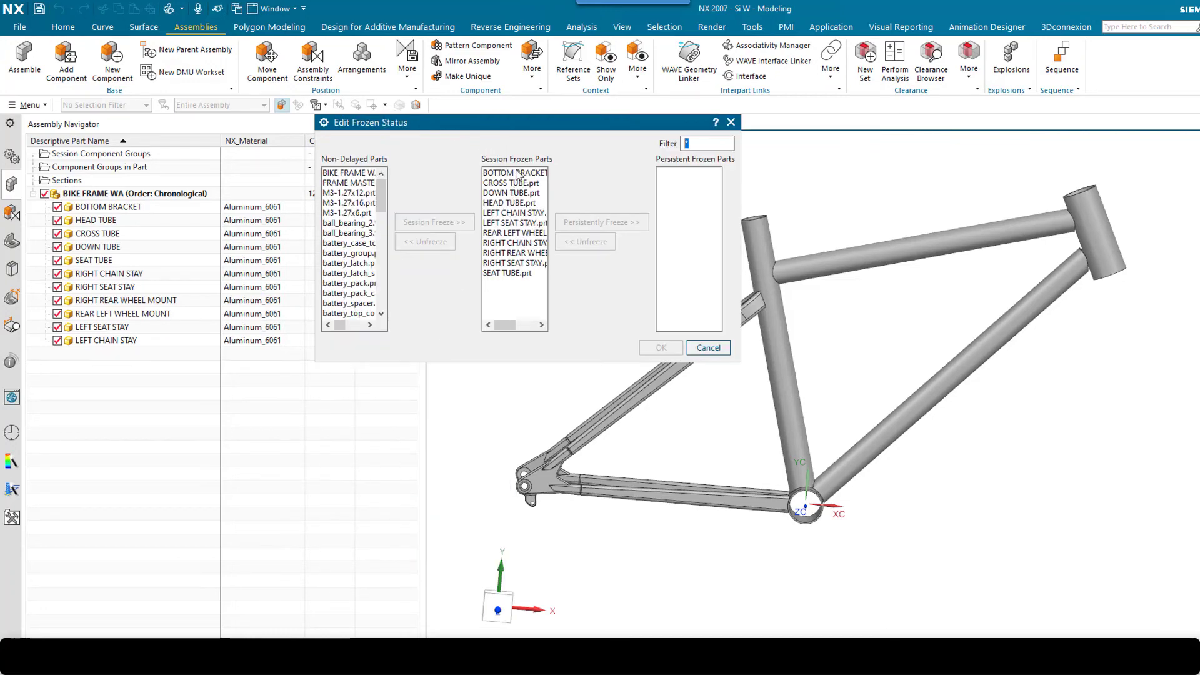
click(516, 173)
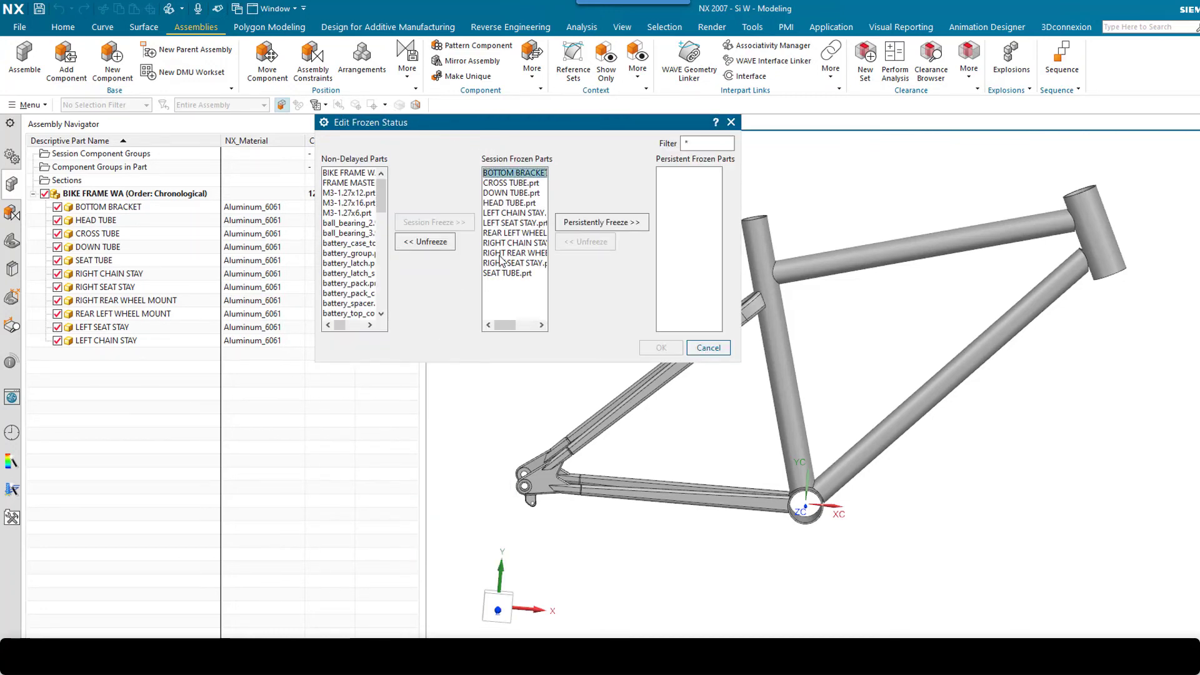
shift+click(514, 275)
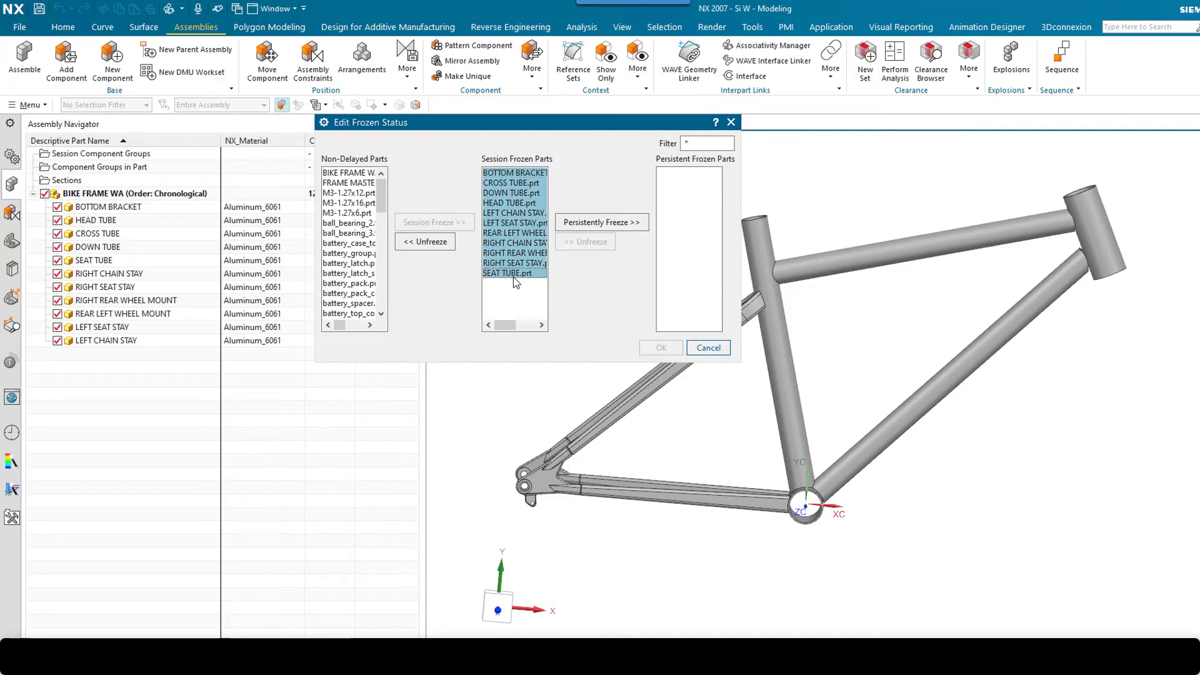
click(426, 241)
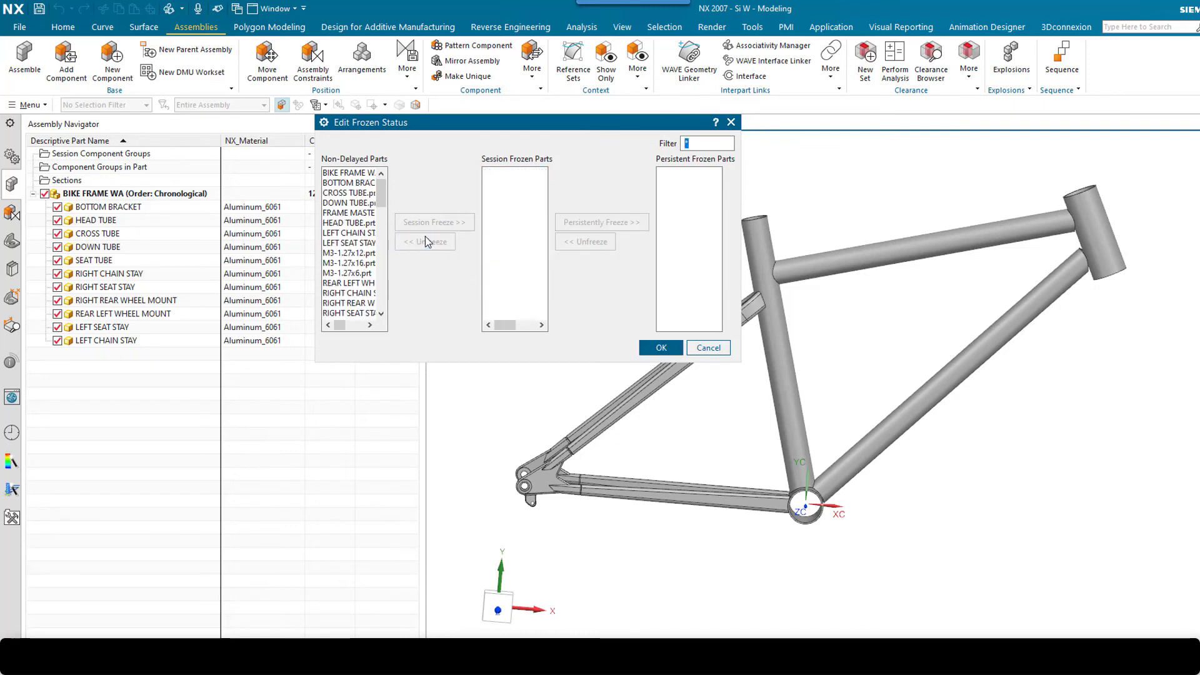
click(659, 348)
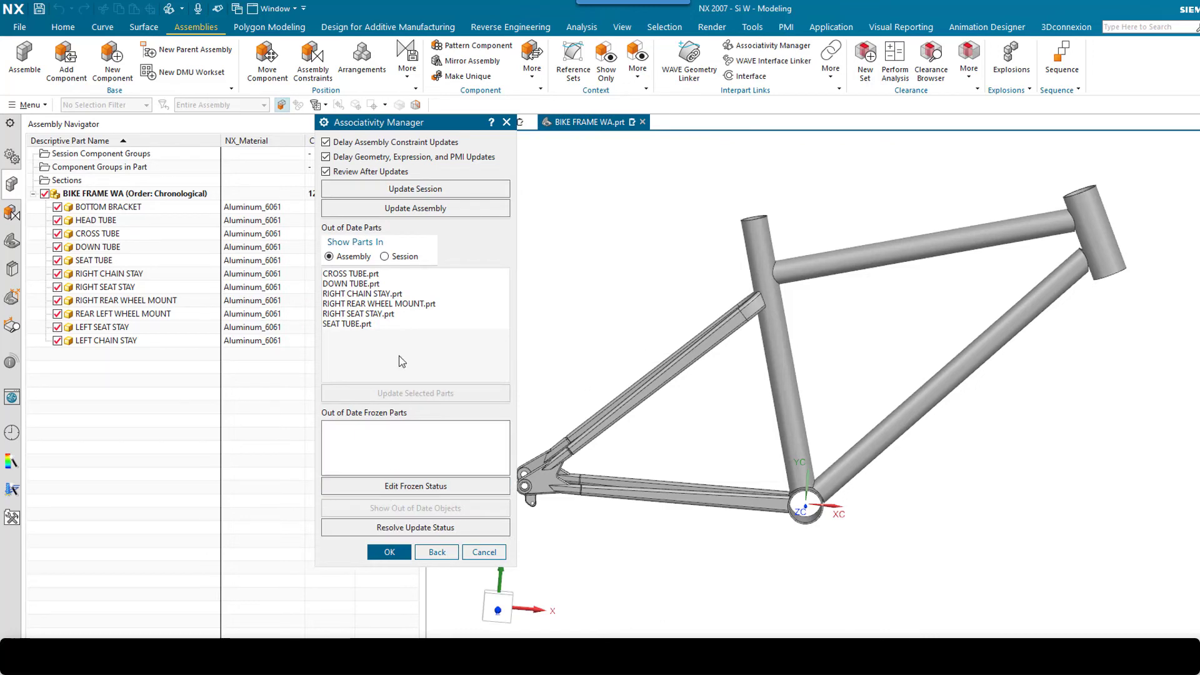
Update all out-of-date parts in the session and review the before and after geometry of the changed components
click(401, 190)
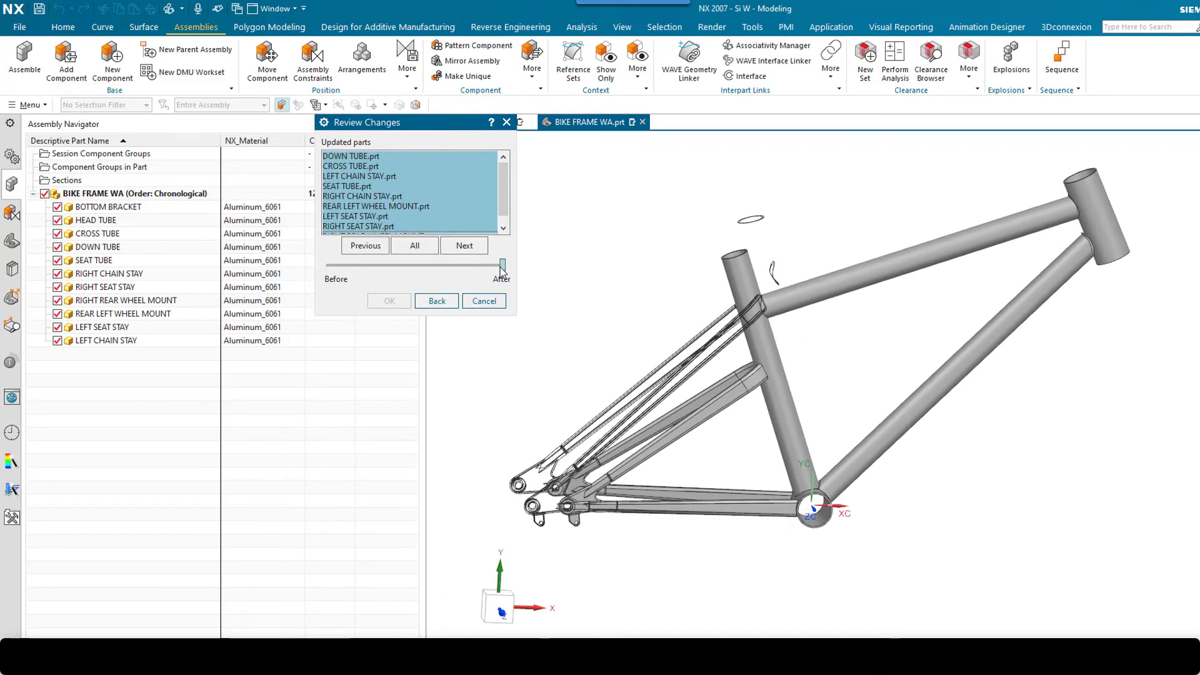
mouse_move(502, 265)
mouse_down()
mouse_move(300, 260)
mouse_move(507, 275)
mouse_up()
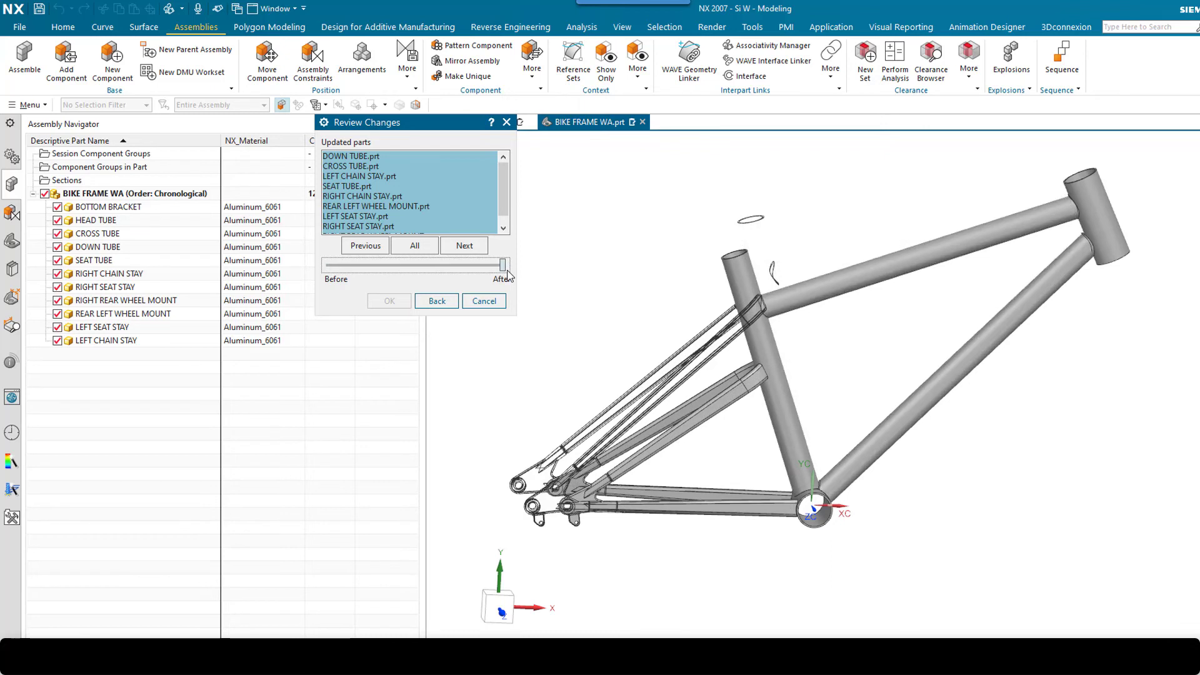
click(484, 301)
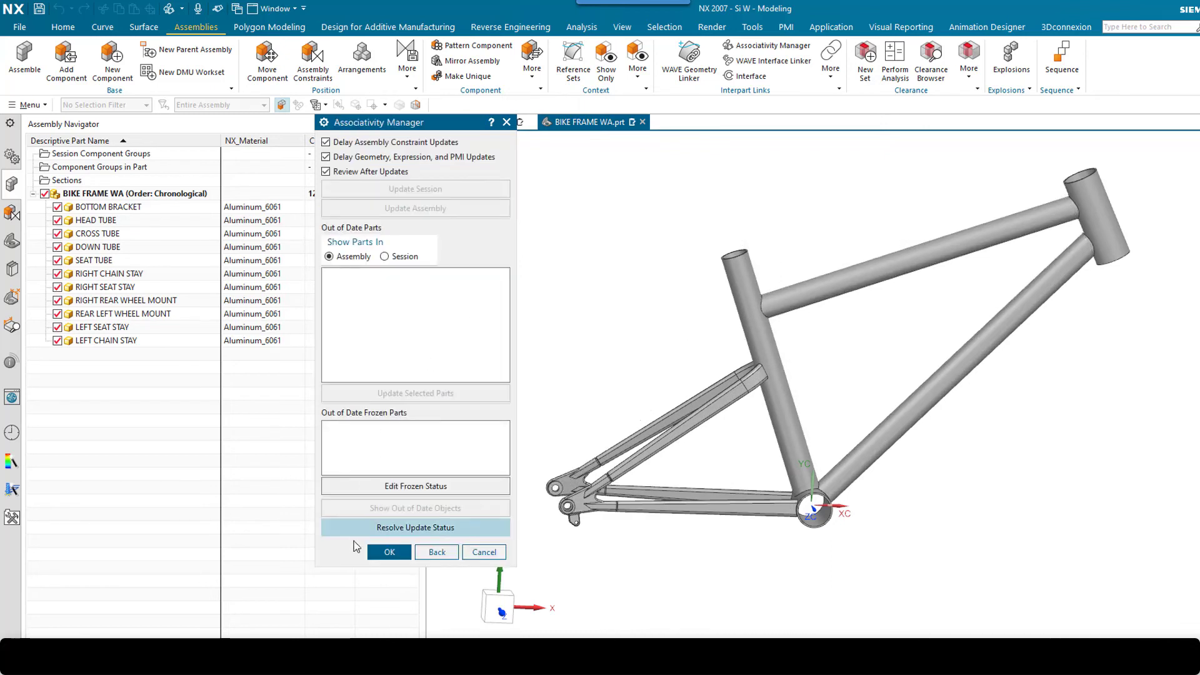
Close the Associativity Manager and freeze all BIKE FRAME WA components, from BOTTOM BRACKET to LEFT CHAIN STAY, in session
click(379, 553)
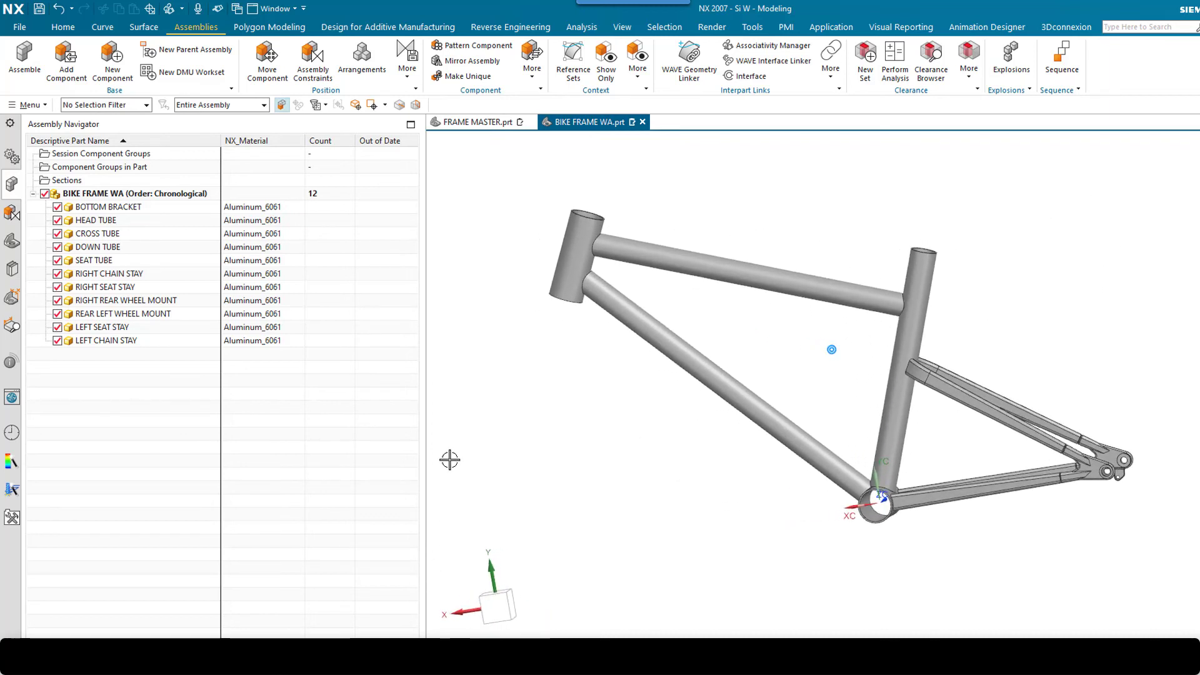
click(122, 209)
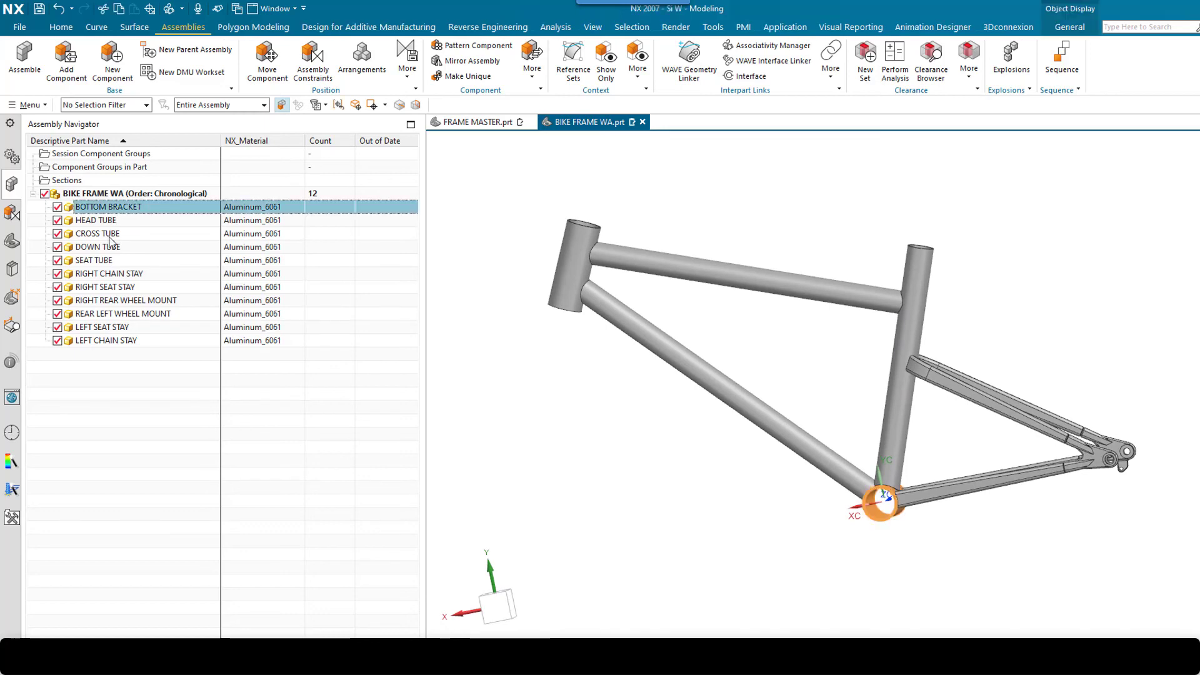
shift+click(106, 341)
right_click(106, 340)
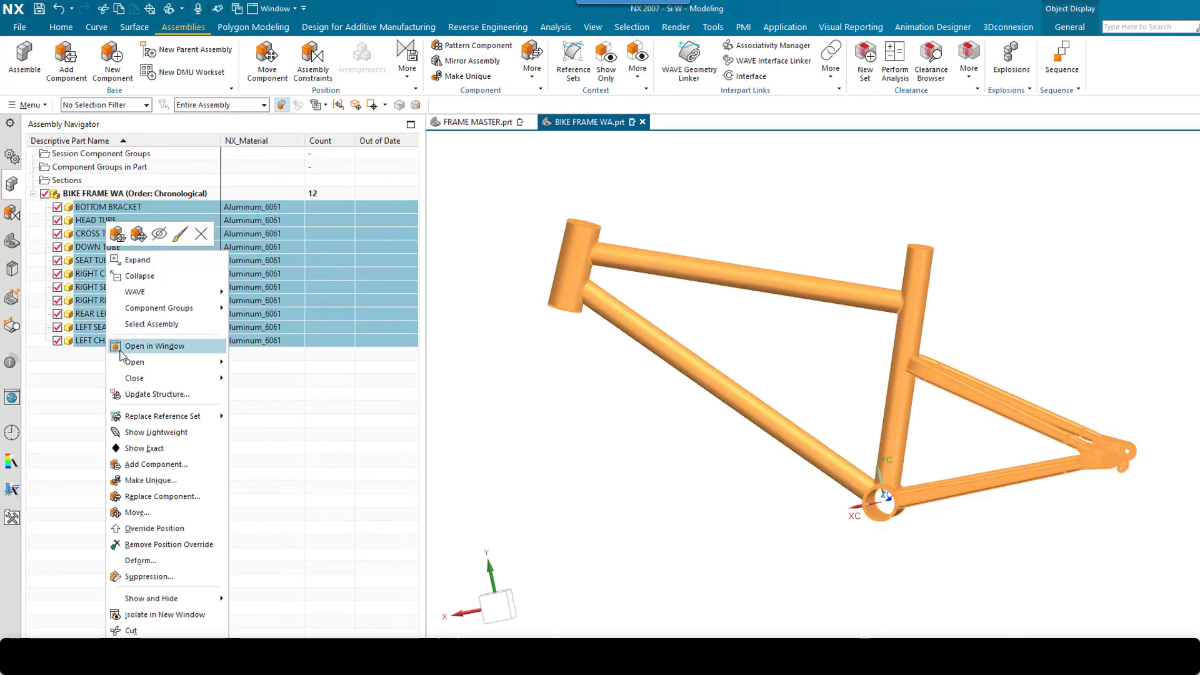
mouse_move(173, 294)
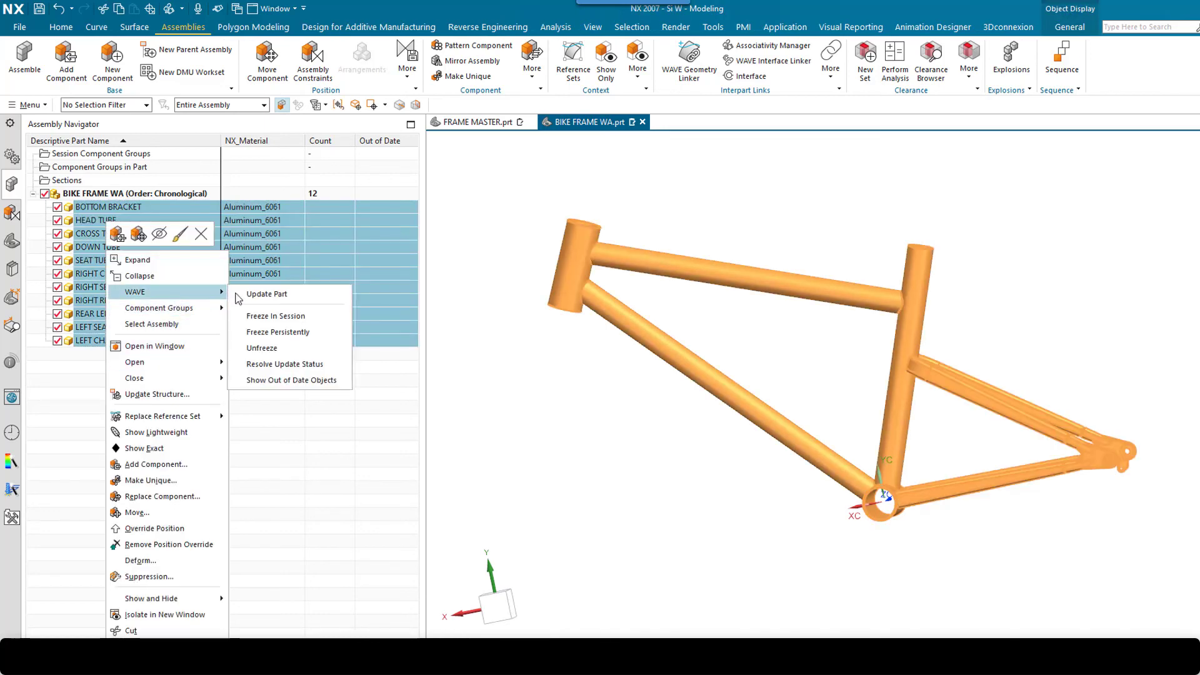
click(286, 323)
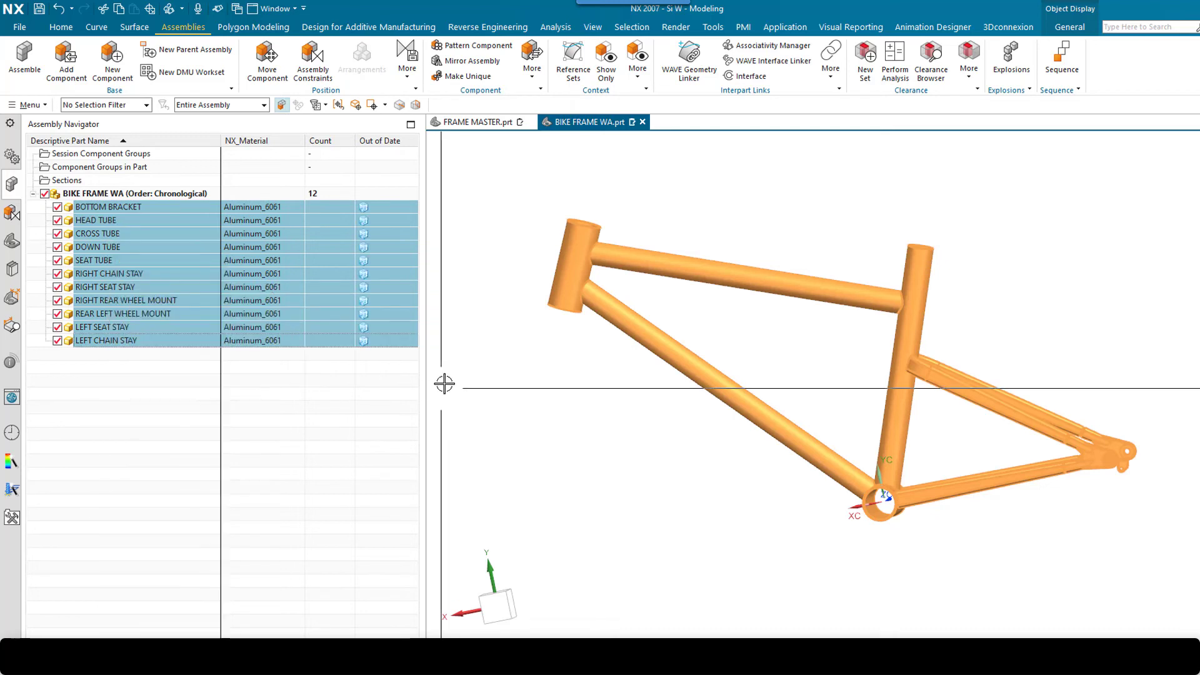
Switch to FRAME MASTER.prt, apply the Large variant of the Frame Size parameter table and update the whole model history
click(475, 122)
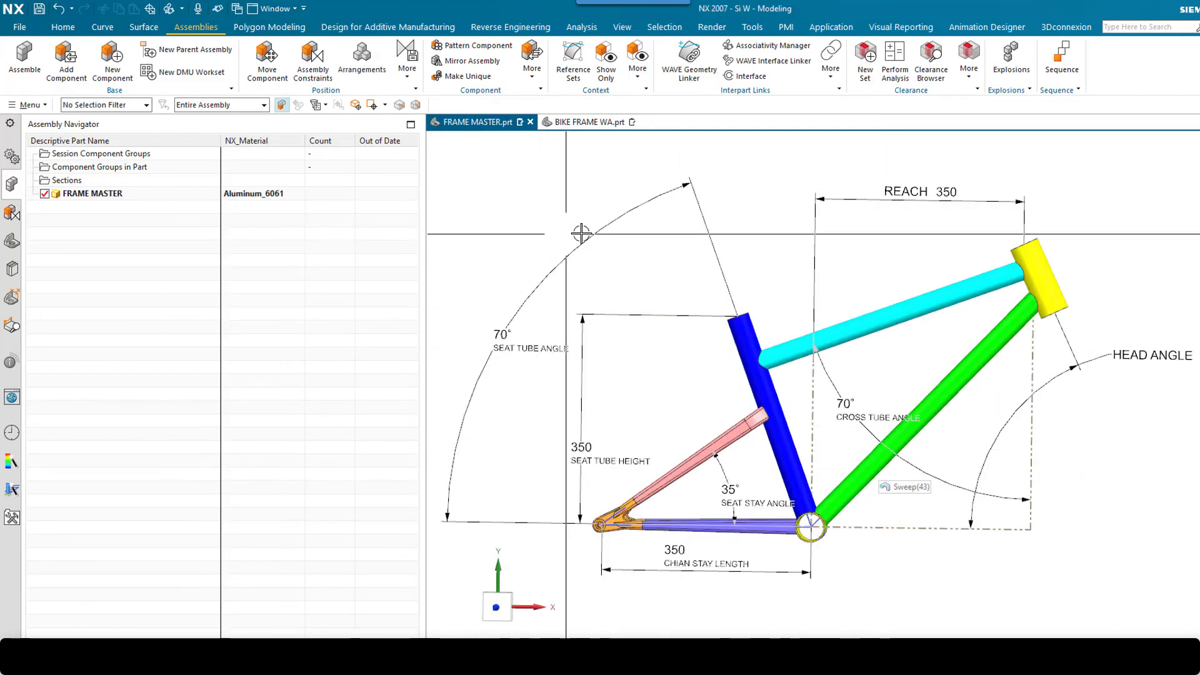
click(751, 27)
click(171, 62)
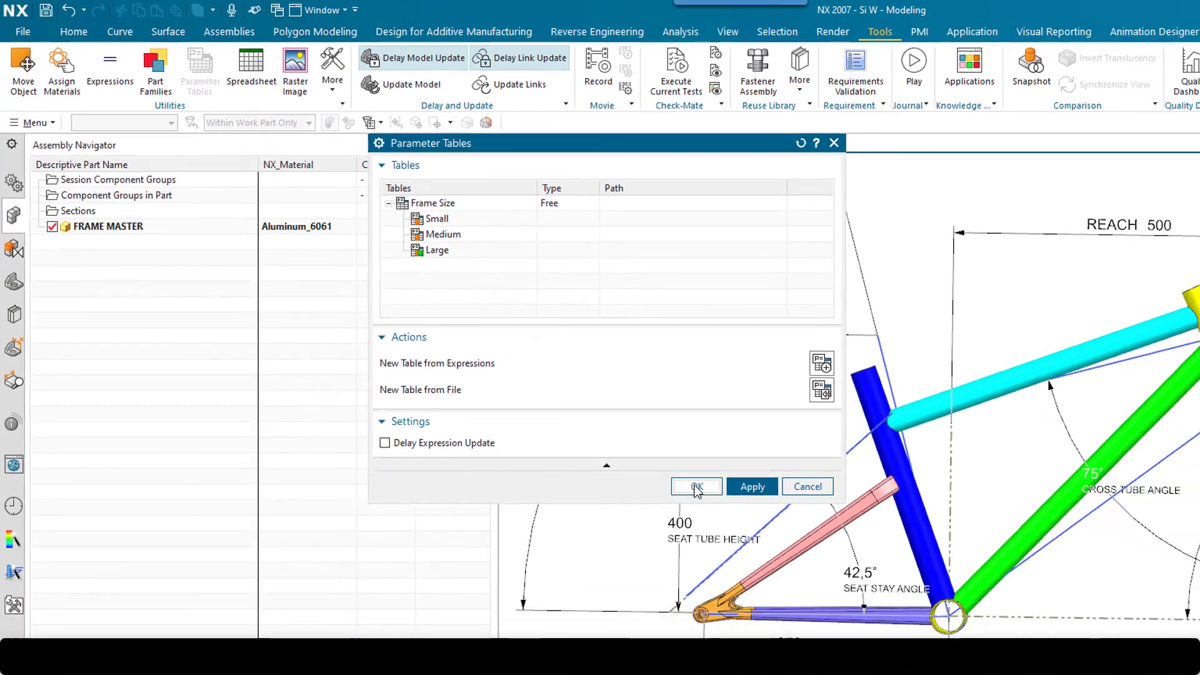
click(845, 587)
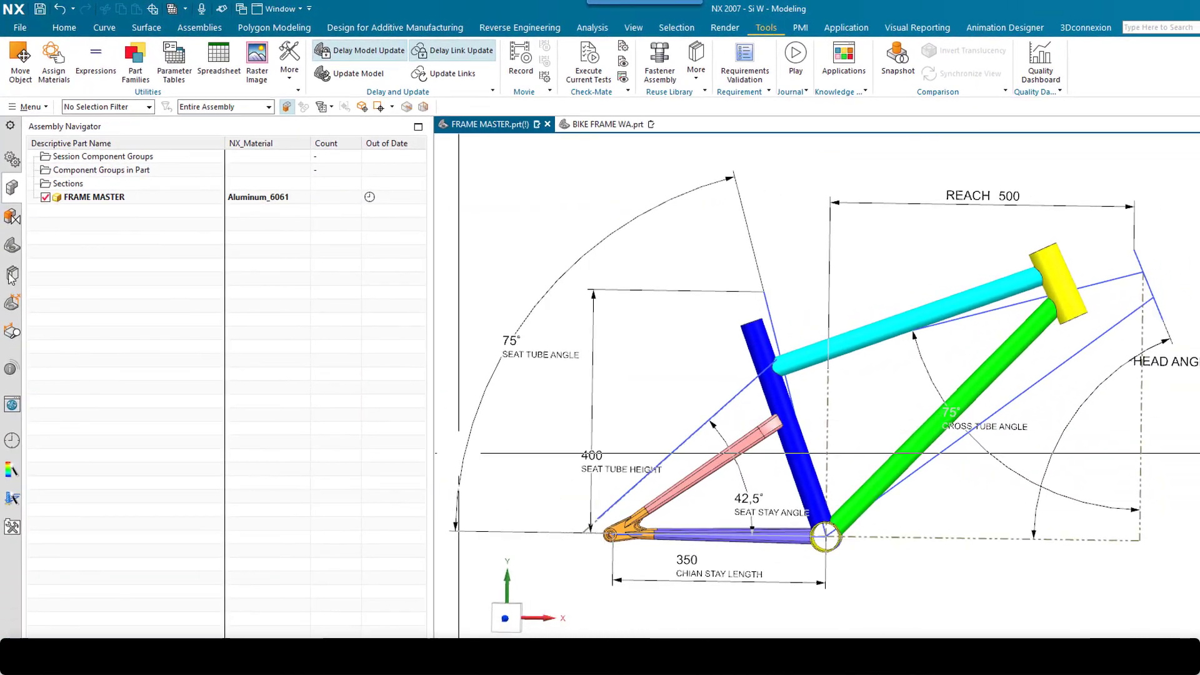
click(12, 249)
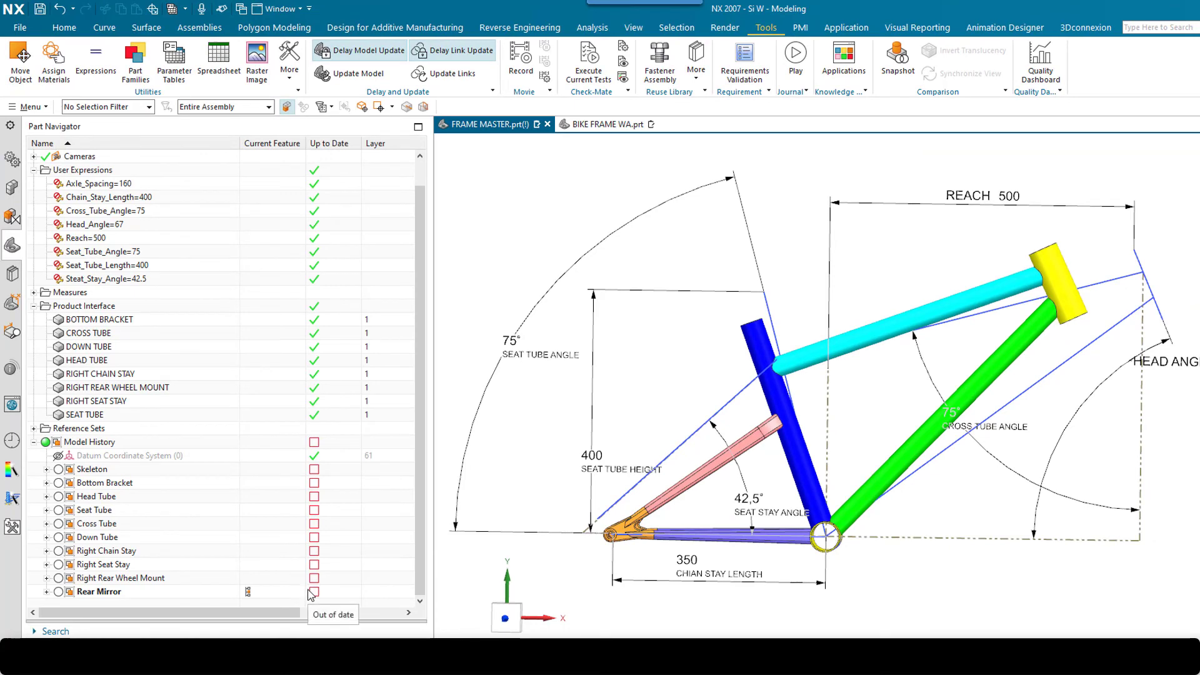
click(314, 443)
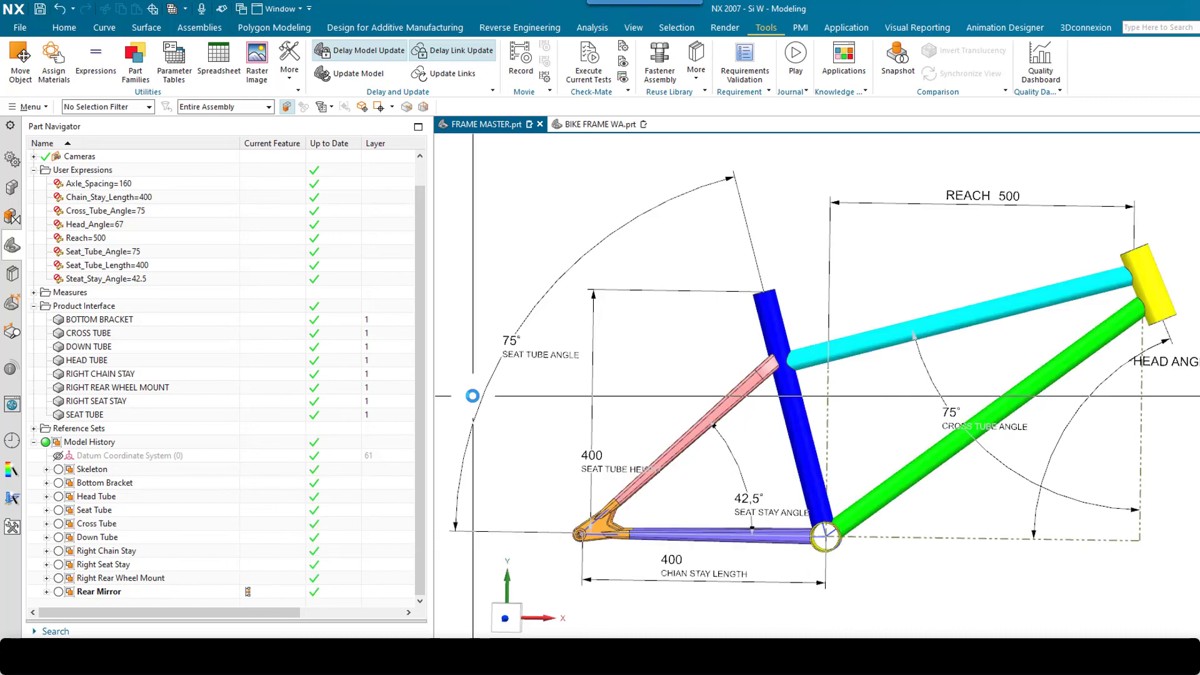
Return to BIKE FRAME WA.prt and unfreeze all session frozen parts, from BOTTOM BRACKET to SEAT TUBE, through the Associativity Manager
click(601, 124)
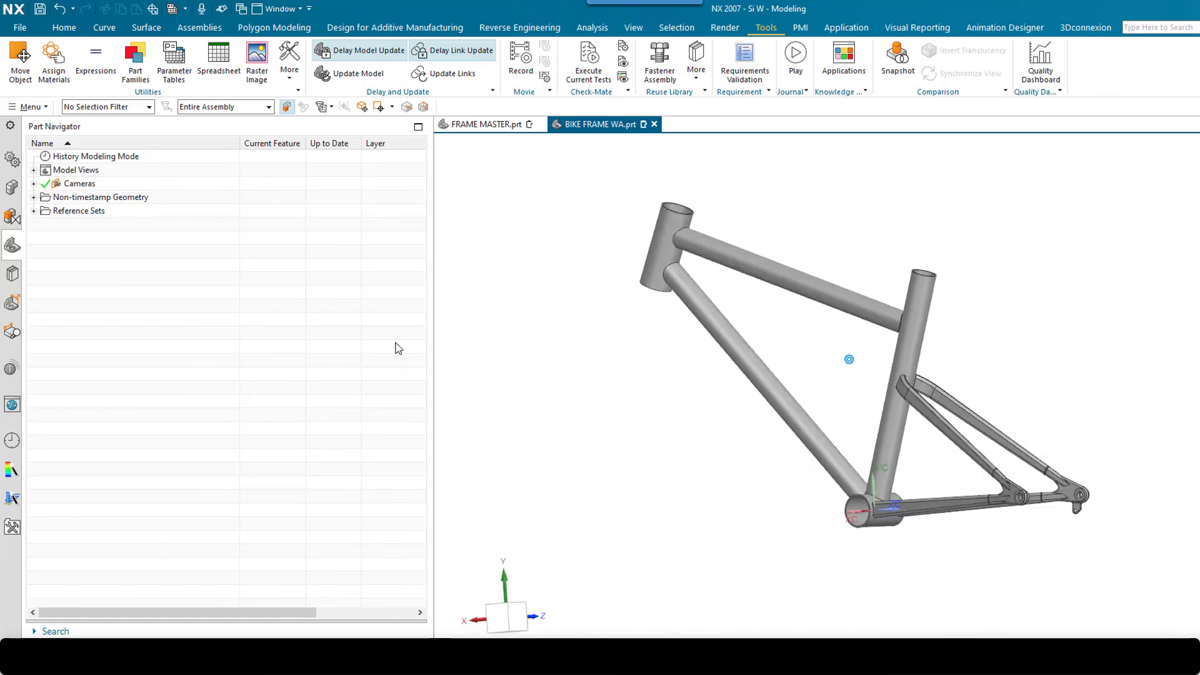
click(195, 29)
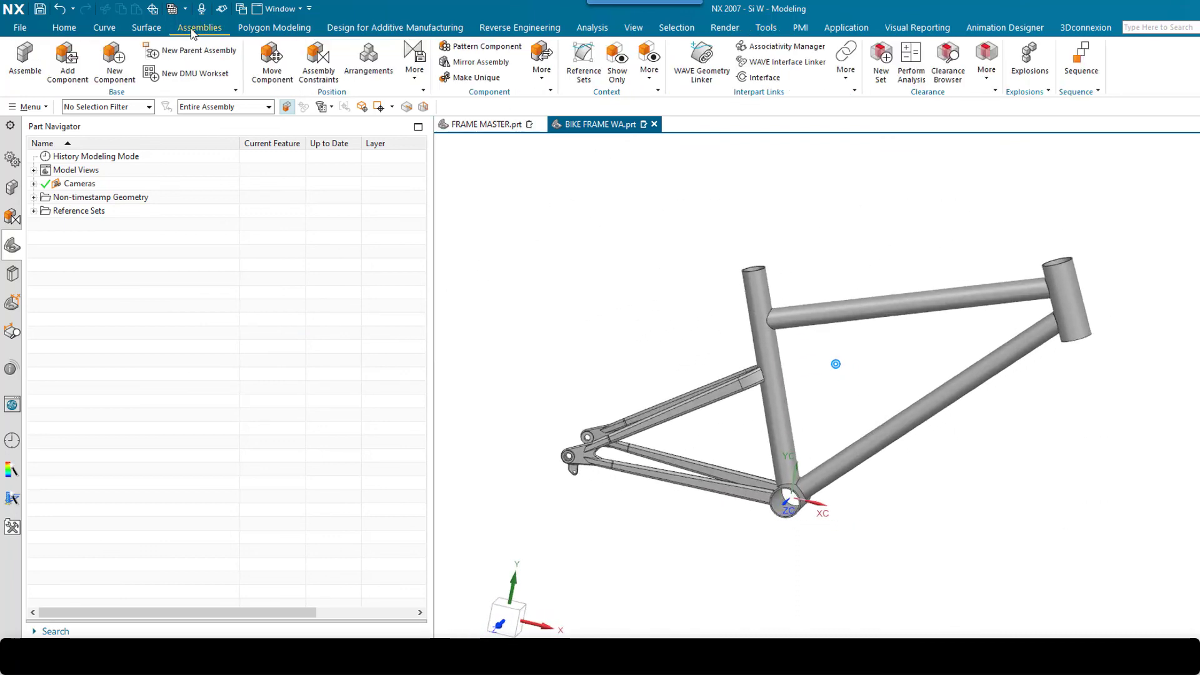
click(781, 46)
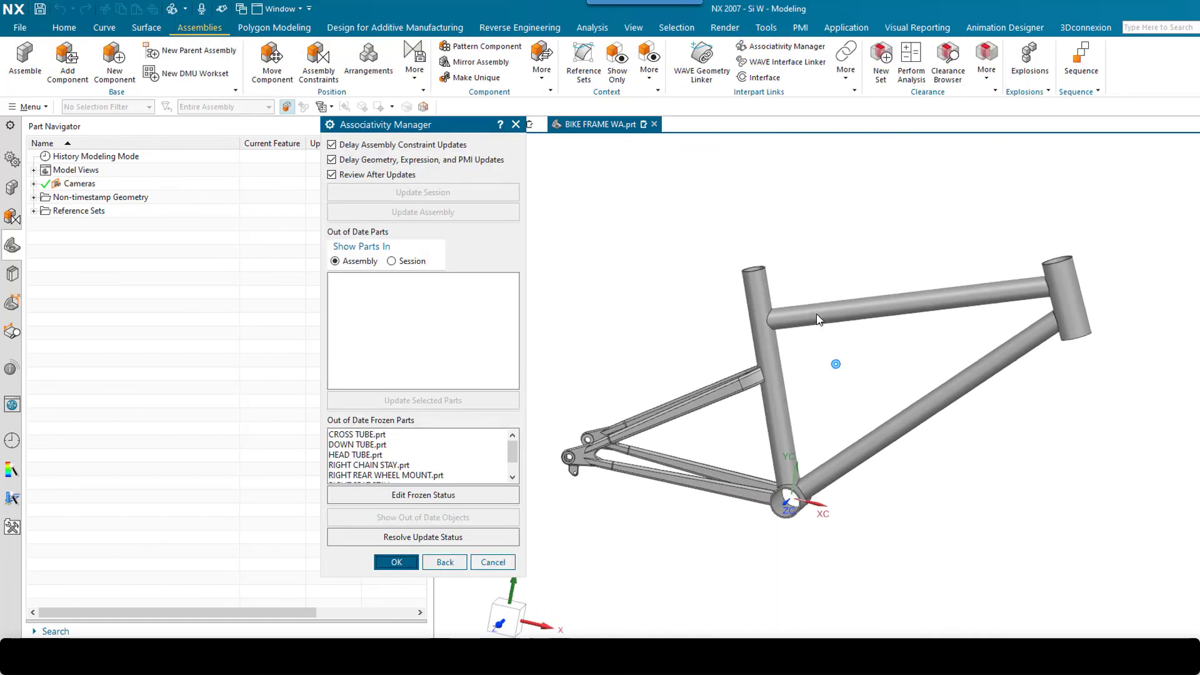
click(449, 497)
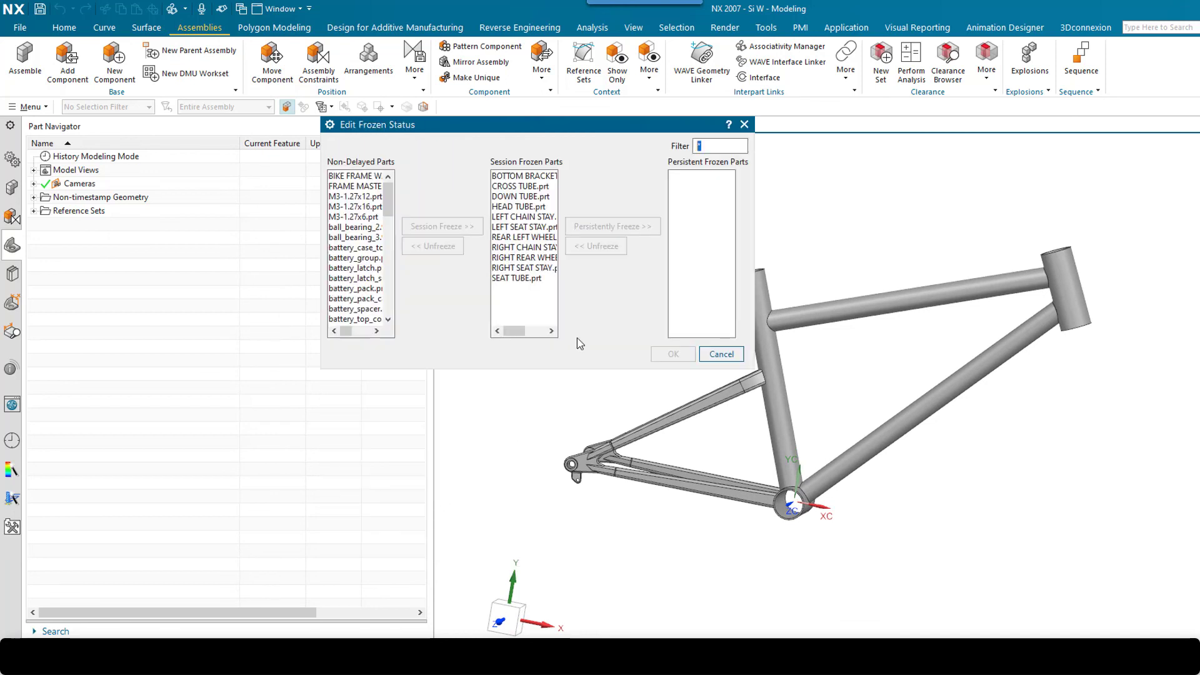
click(538, 178)
shift+click(517, 278)
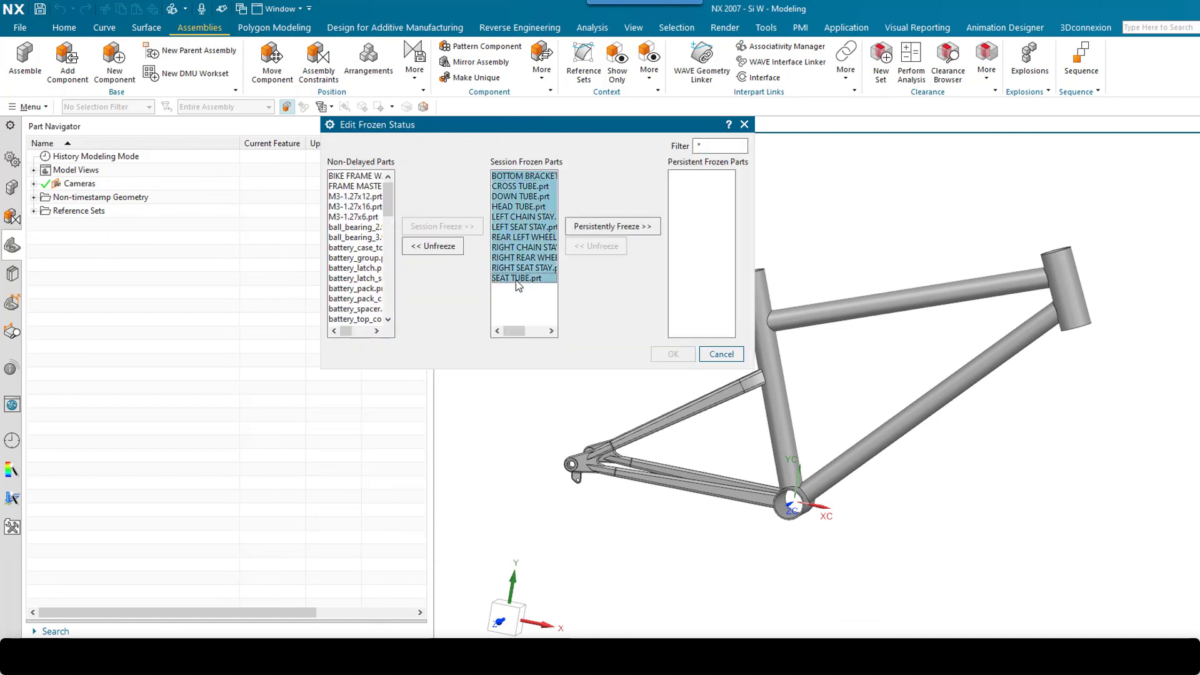
click(442, 246)
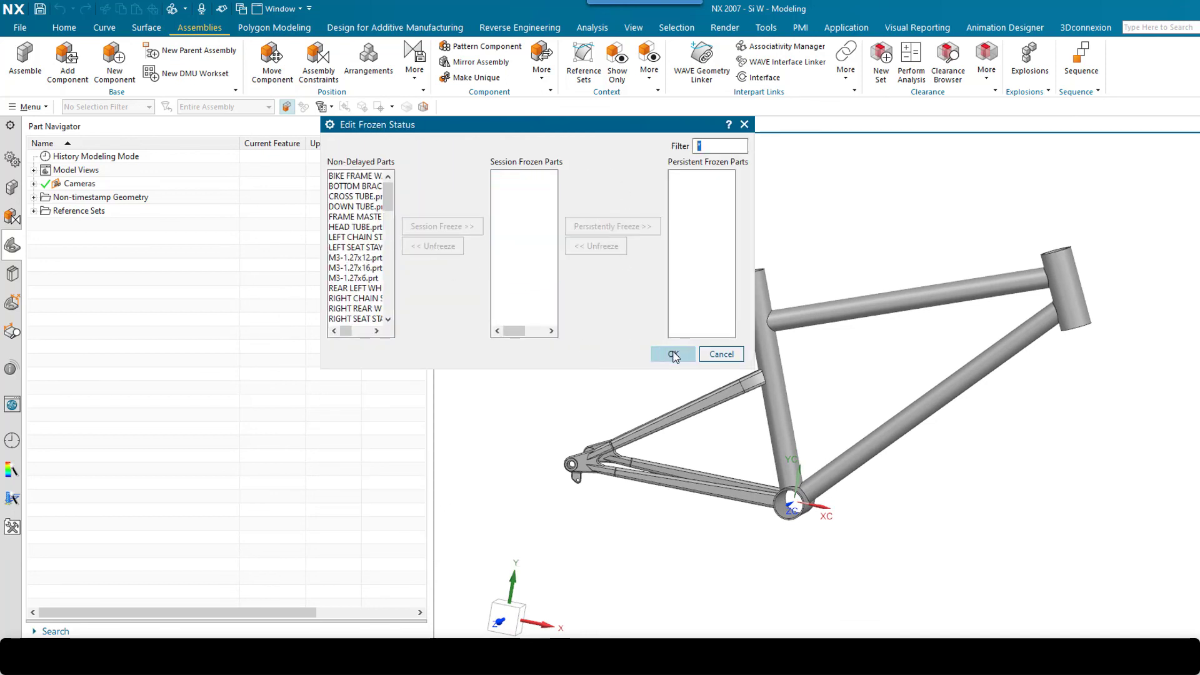
click(673, 354)
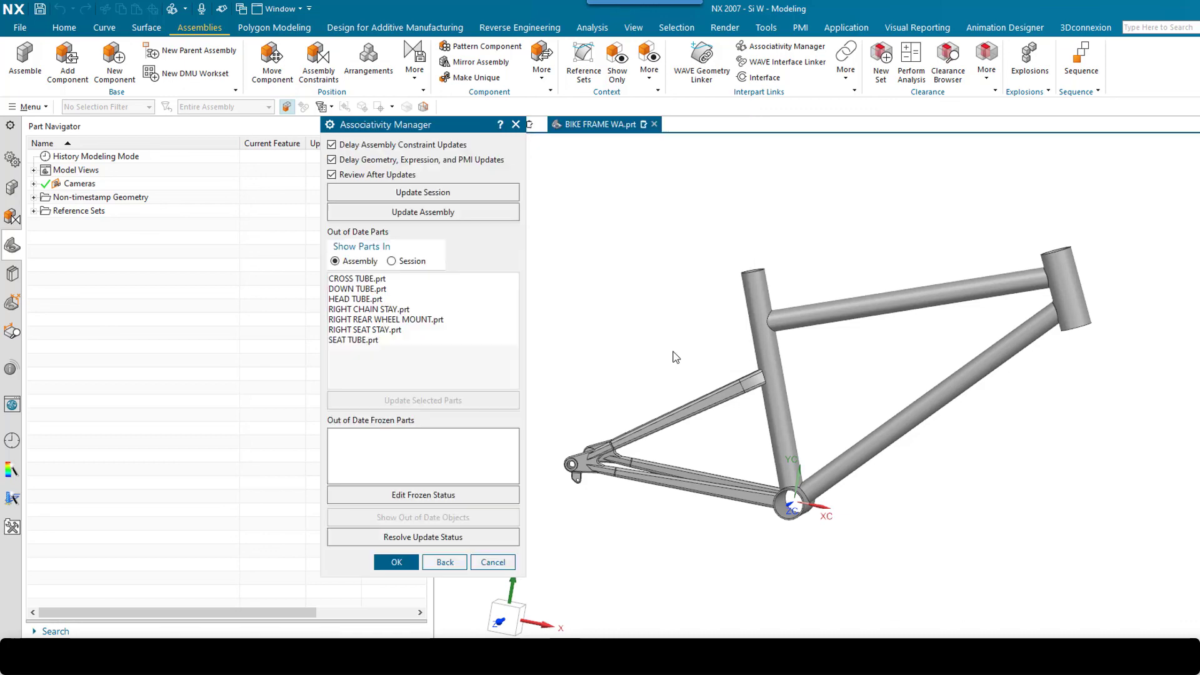
Update the session's out-of-date parts, compare the frame before and after the update, and close the Associativity Manager
click(457, 193)
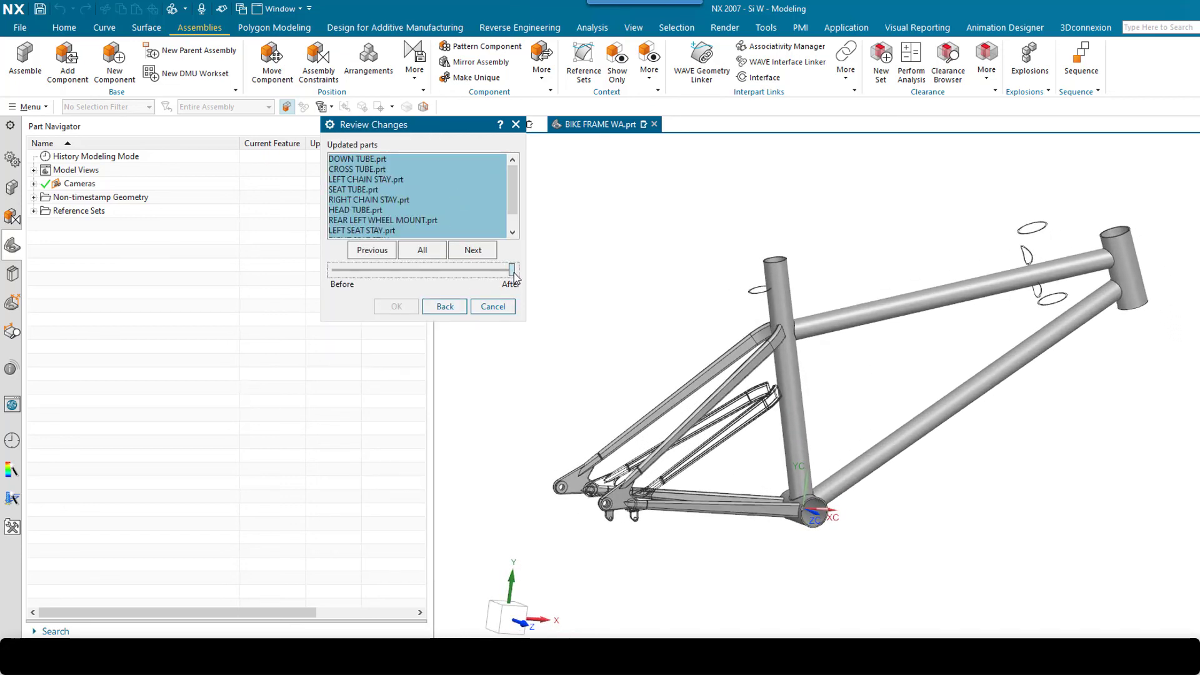
mouse_move(513, 270)
mouse_down()
mouse_move(298, 267)
mouse_move(523, 272)
mouse_up()
click(493, 307)
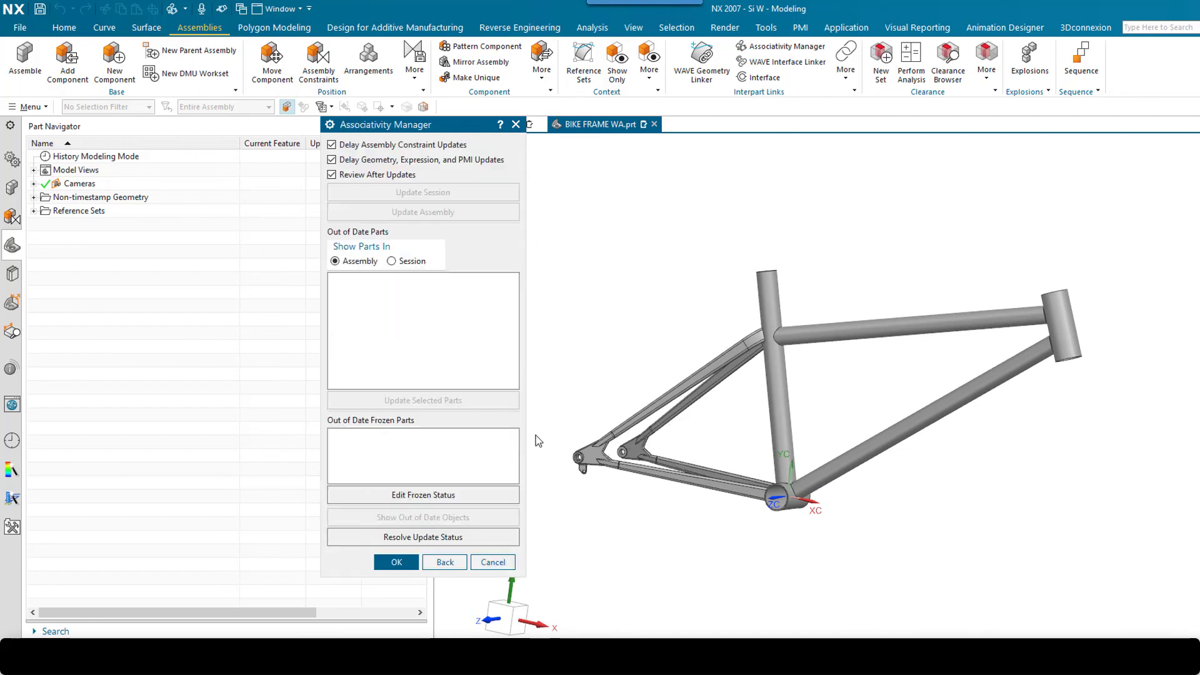
click(397, 562)
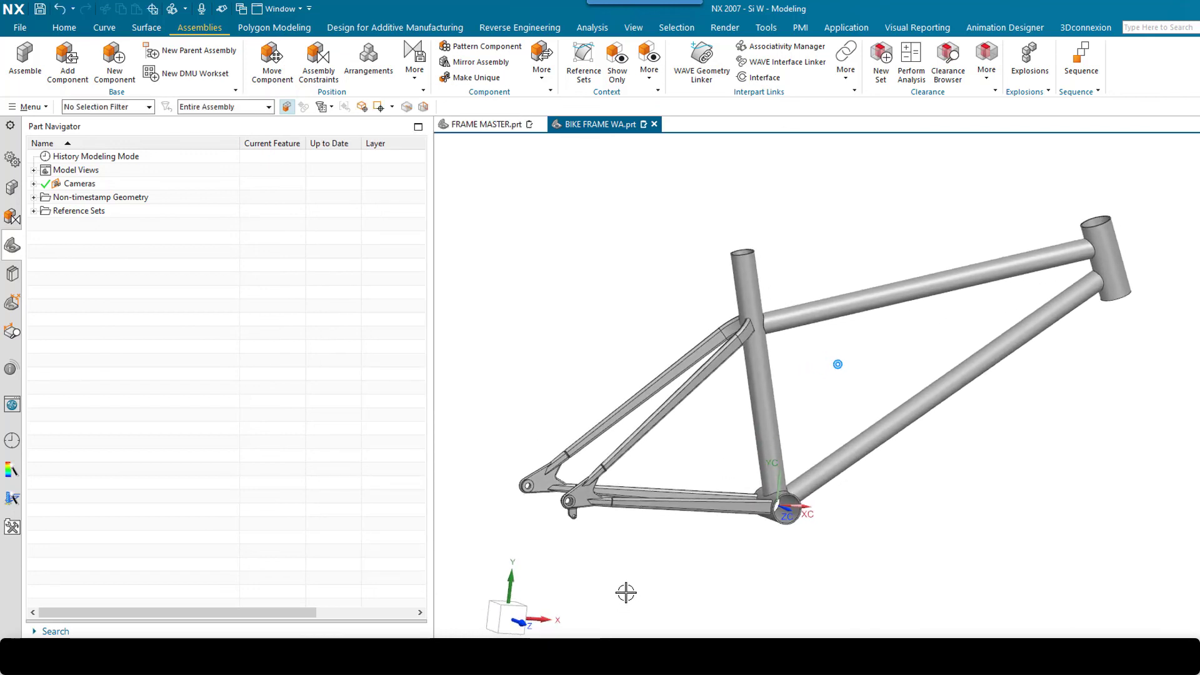